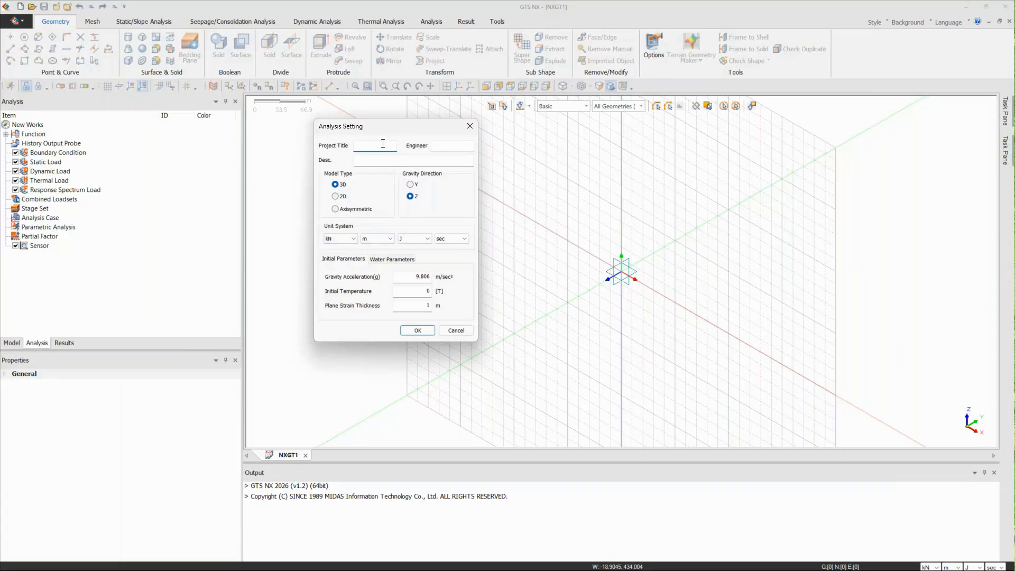
# Accept the analysis settings for a 3D model with Z gravity and kN, m, J, sec units, leaving the project title blank
pyautogui.write('Tunnelin')
pyautogui.moveTo(386, 147); pyautogui.dragTo(355, 147)
pyautogui.press('BackSpace')
pyautogui.click(433, 332)
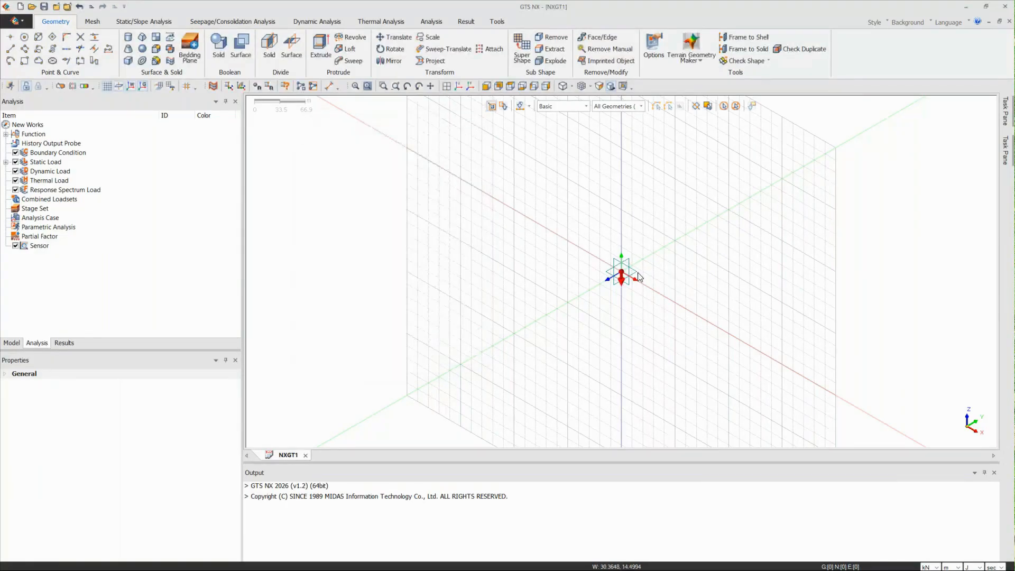
# Look through the force unit options available for the model without changing the unit
pyautogui.scroll(-1, 656, 324)
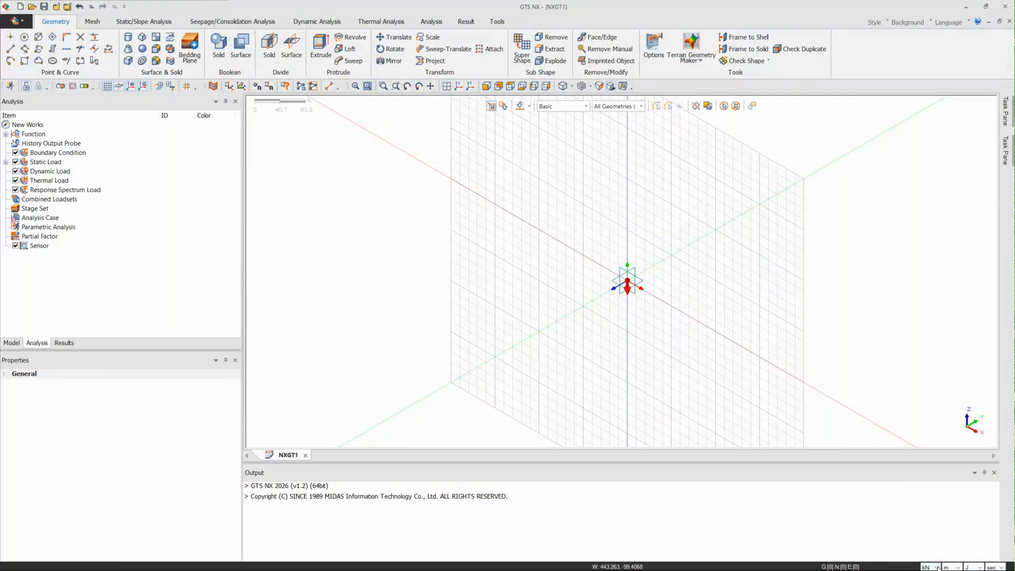
pyautogui.click(970, 566)
pyautogui.click(971, 567)
pyautogui.click(935, 567)
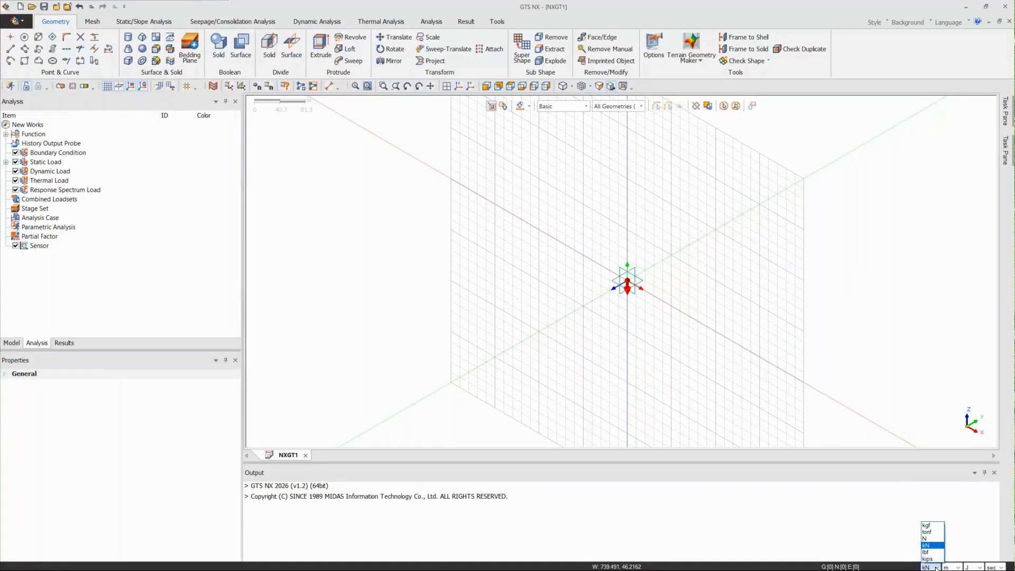
pyautogui.click(936, 568)
# Orient the model view to face the XZ plane
pyautogui.scroll(-1, 492, 278)
pyautogui.scroll(-1, 494, 275)
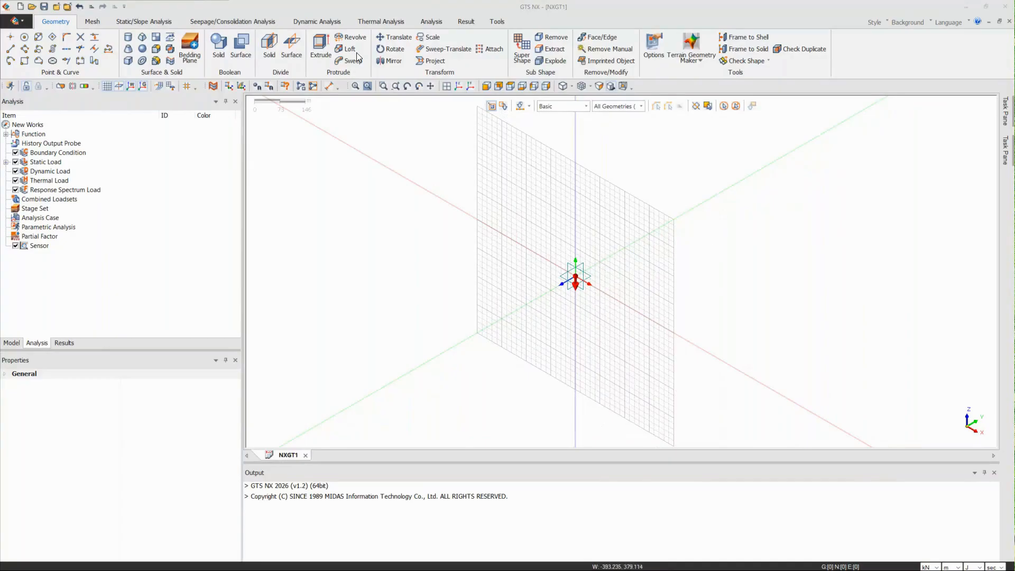
pyautogui.scroll(-4, 415, 229)
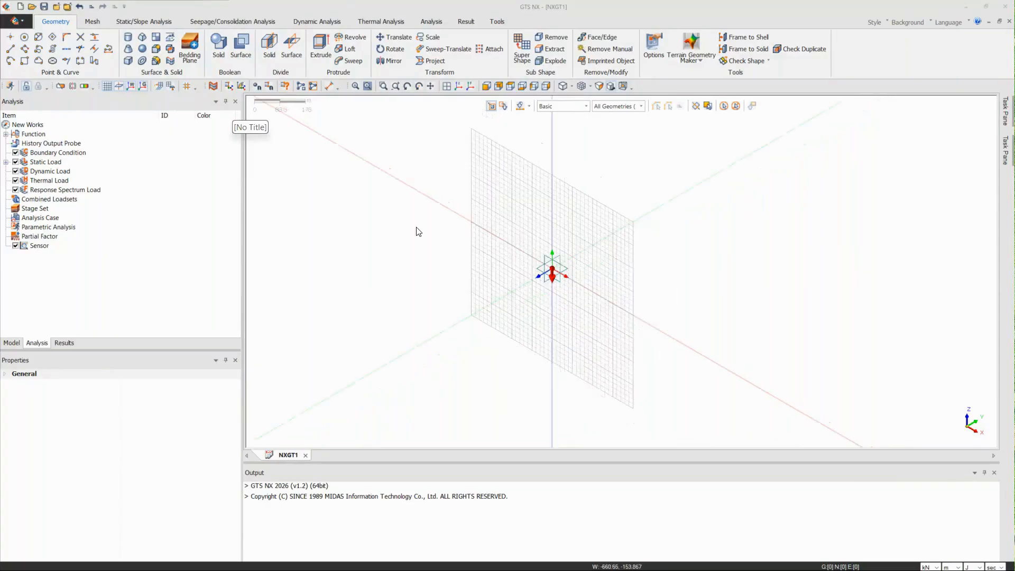
pyautogui.click(457, 86)
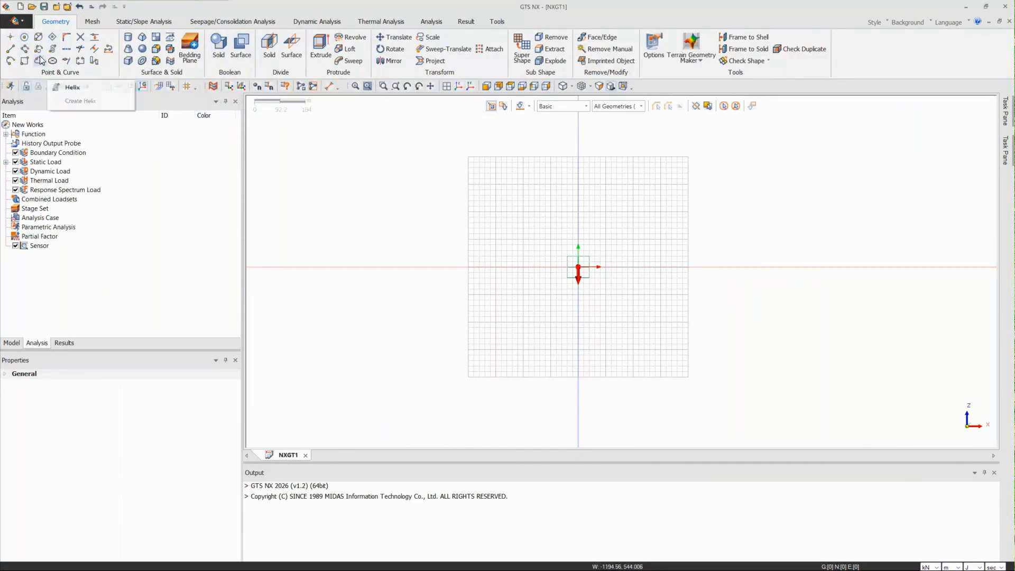
pyautogui.scroll(1, 670, 191)
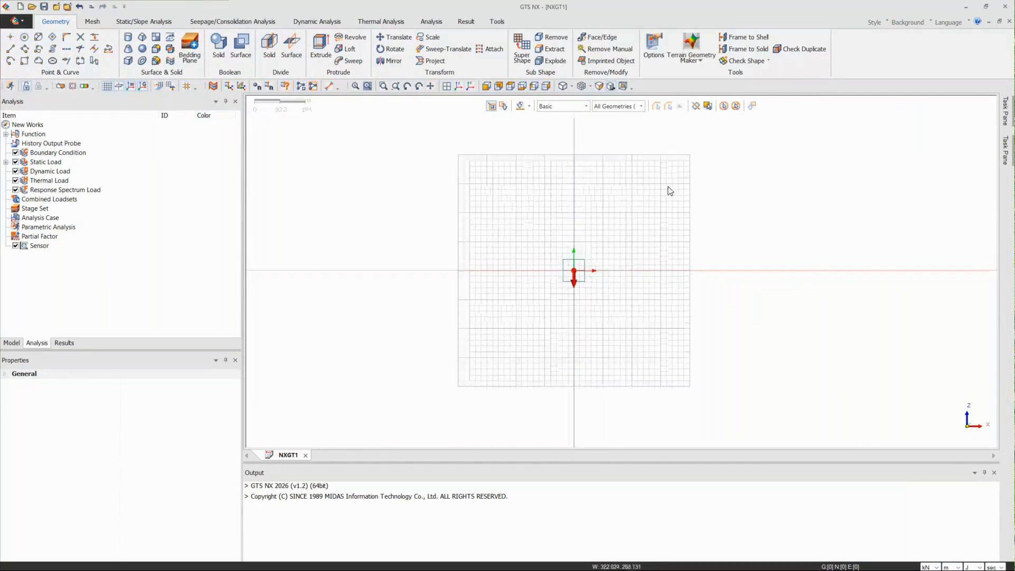
pyautogui.scroll(2, 669, 191)
pyautogui.scroll(-1, 444, 288)
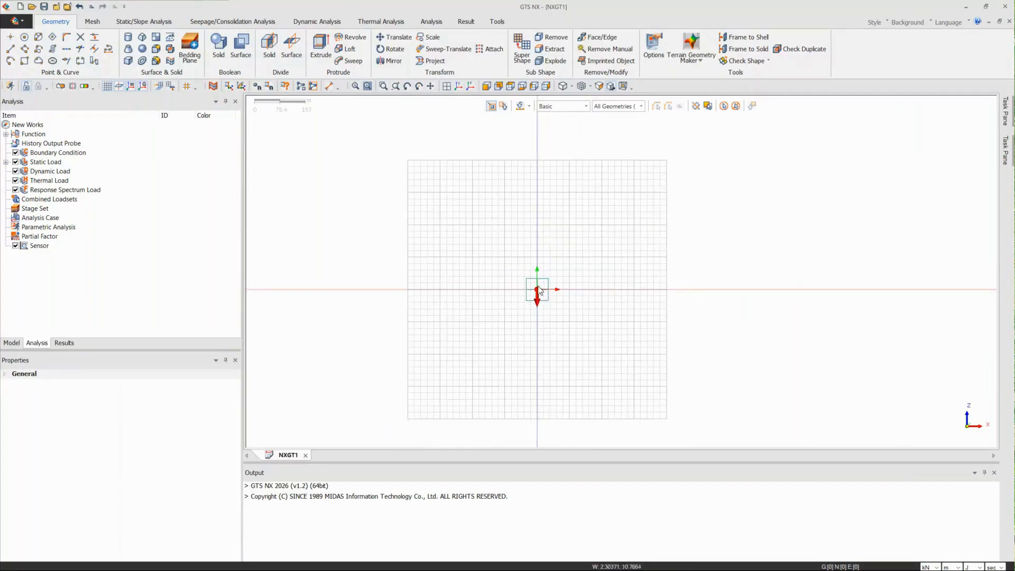
pyautogui.scroll(1, 573, 288)
pyautogui.scroll(-1, 573, 287)
pyautogui.scroll(1, 573, 288)
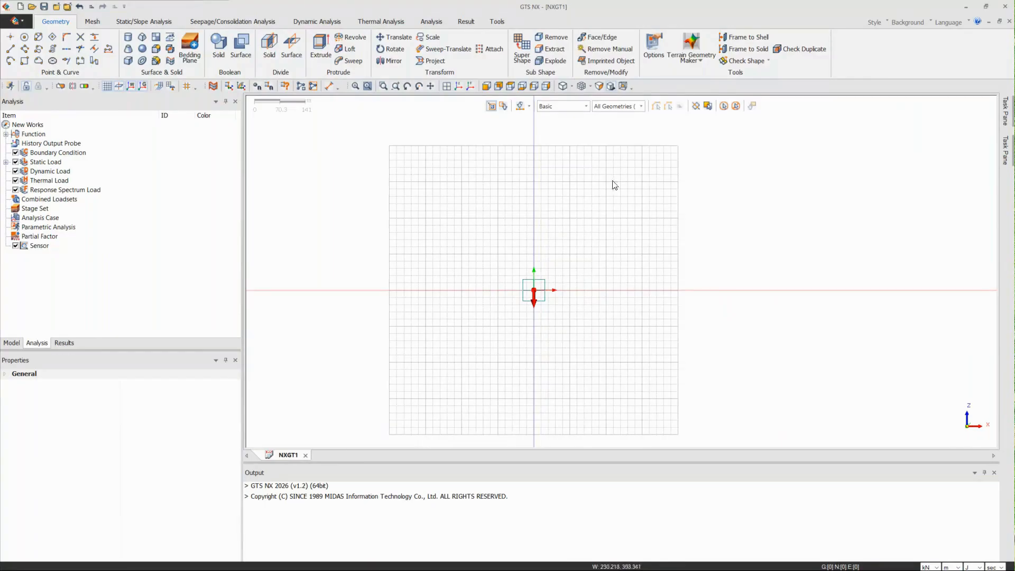
pyautogui.scroll(-1, 614, 185)
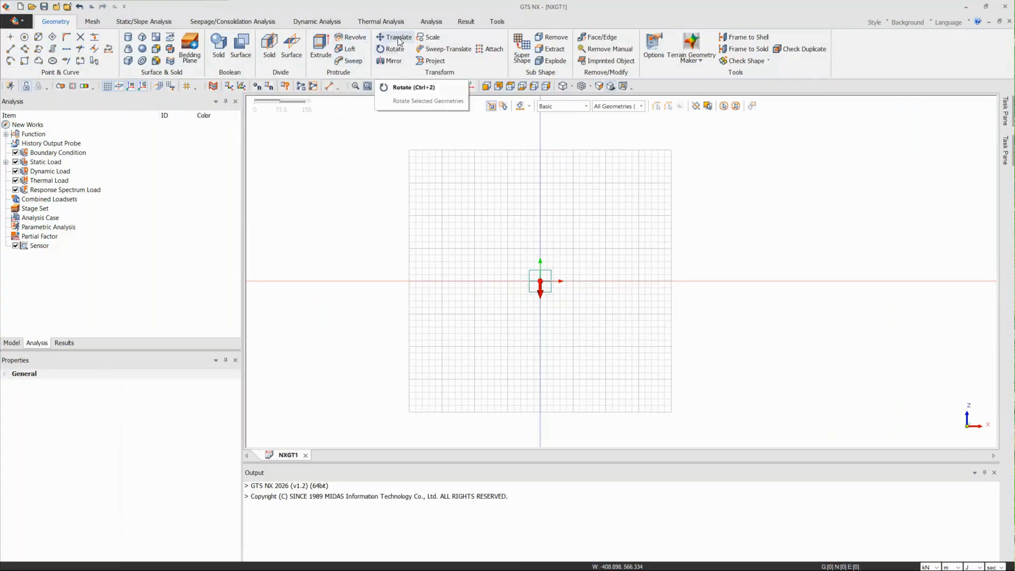
pyautogui.scroll(1, 516, 217)
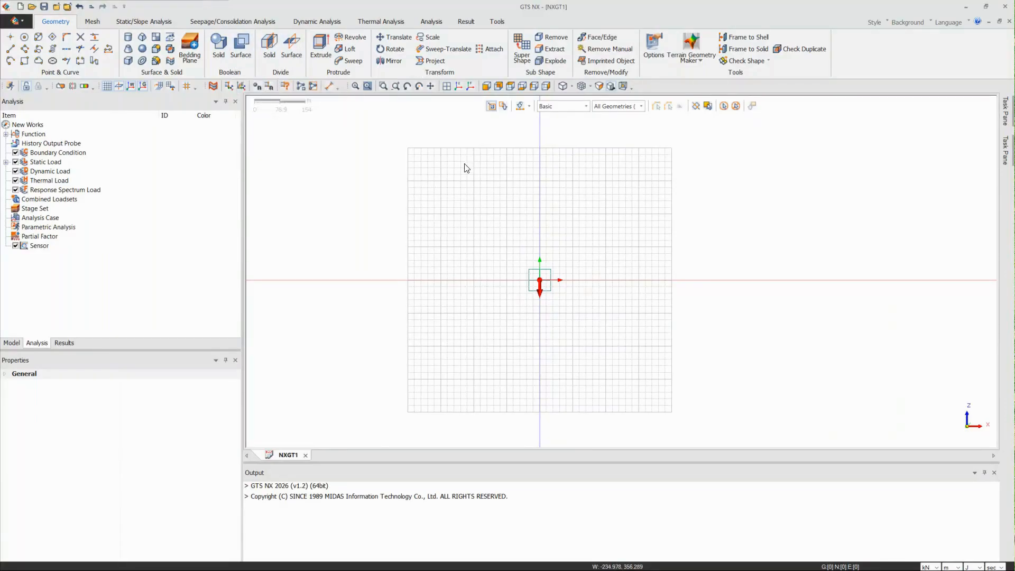
pyautogui.scroll(1, 490, 187)
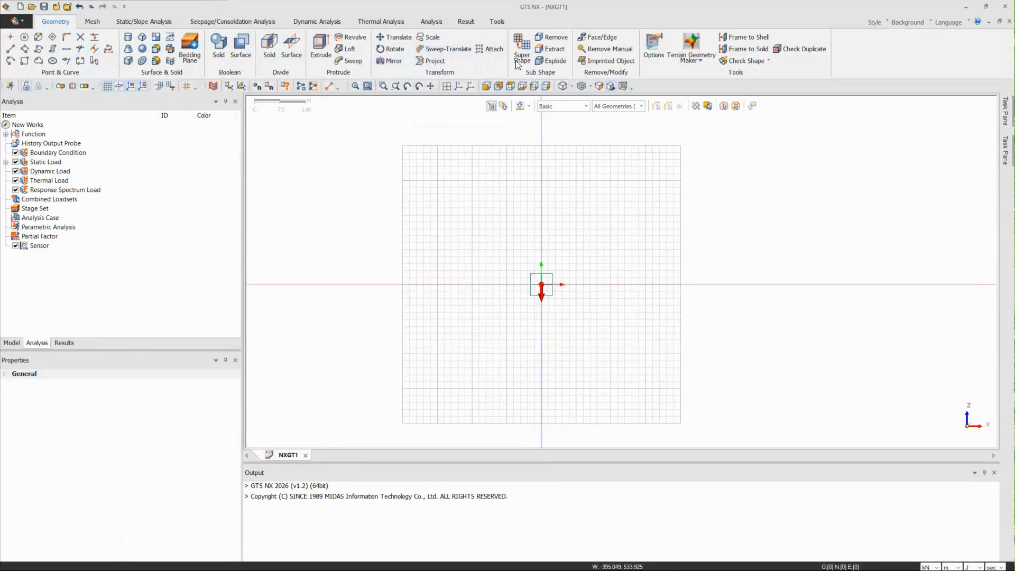
pyautogui.scroll(1, 582, 233)
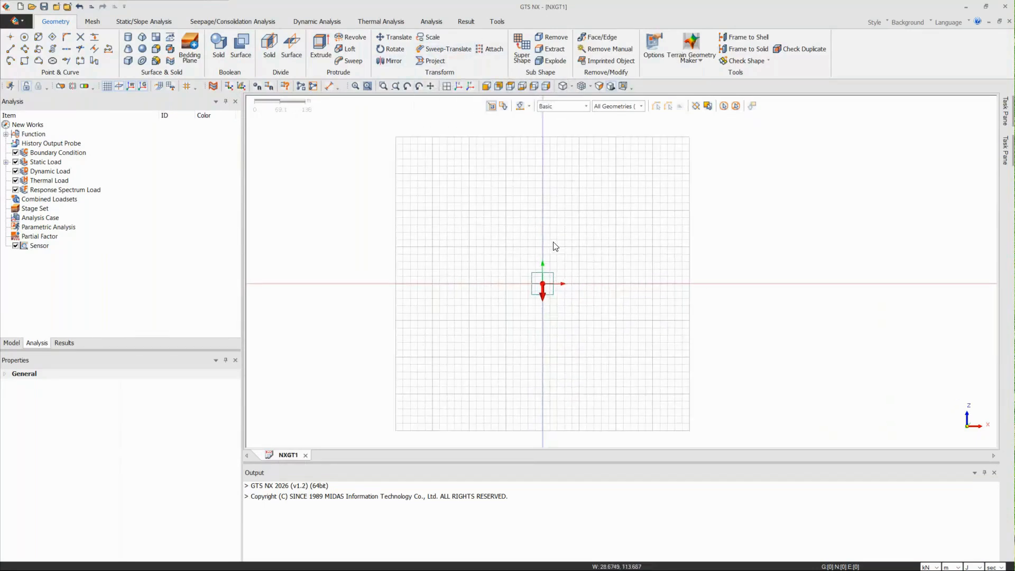
pyautogui.scroll(1, 501, 281)
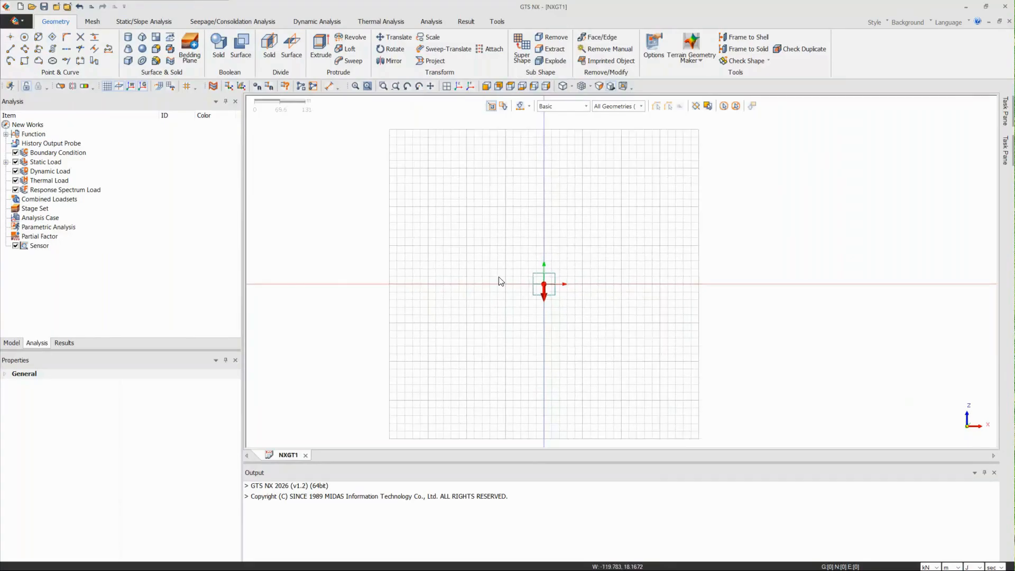
pyautogui.scroll(1, 501, 281)
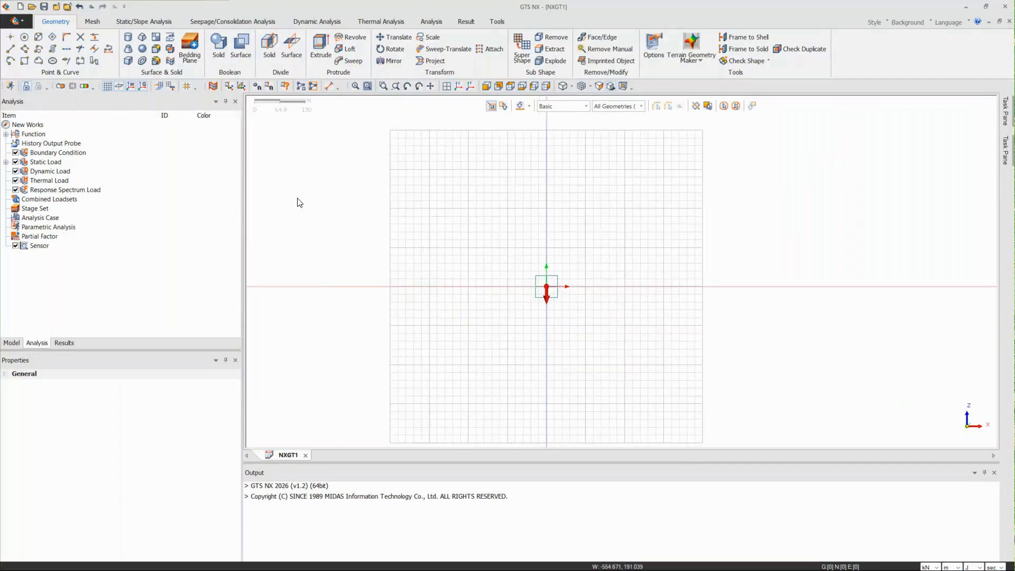
# Examine the file formats available for importing geometry or FE models, including CAD, DXF and DWG
pyautogui.click(15, 21)
pyautogui.moveTo(65, 175)
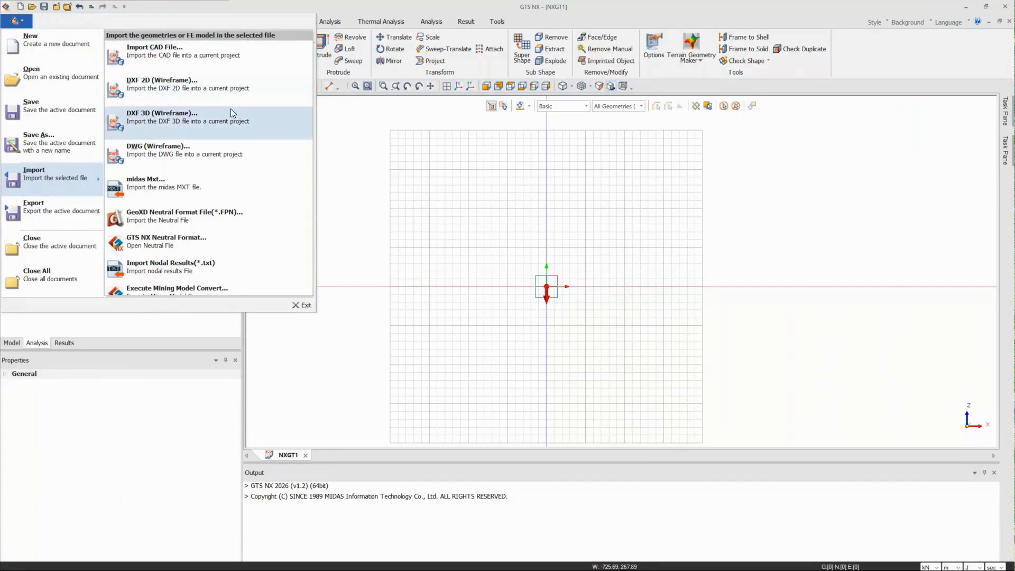
pyautogui.click(444, 197)
pyautogui.scroll(-2, 574, 285)
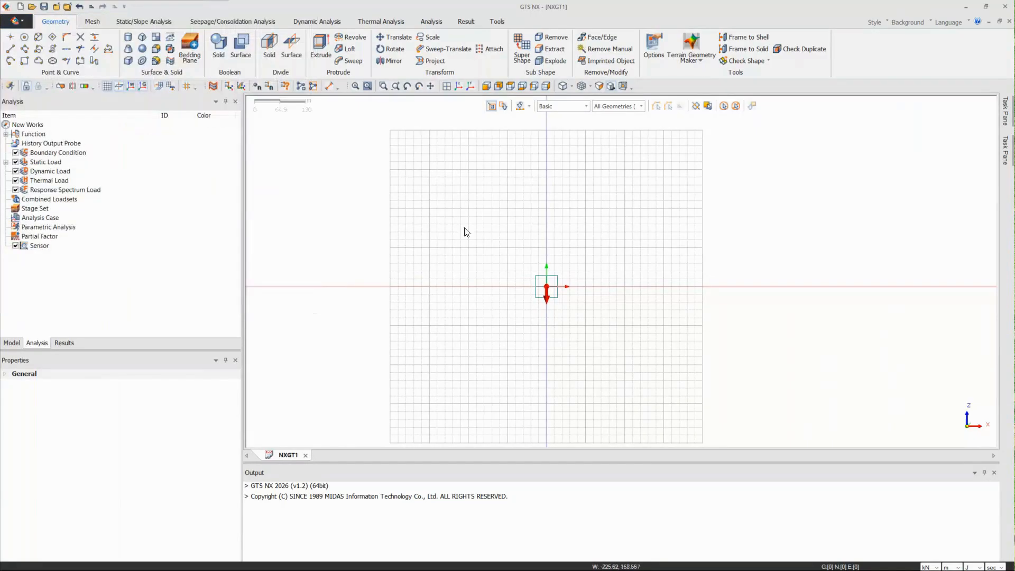
pyautogui.scroll(2, 612, 288)
pyautogui.scroll(-3, 540, 190)
pyautogui.scroll(1, 522, 180)
pyautogui.scroll(1, 547, 199)
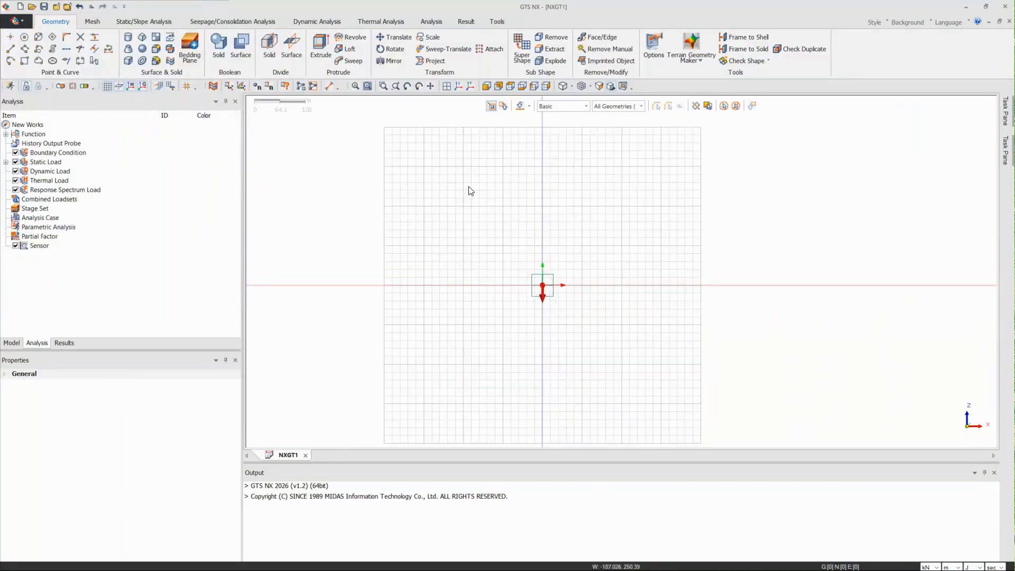
pyautogui.scroll(-1, 465, 169)
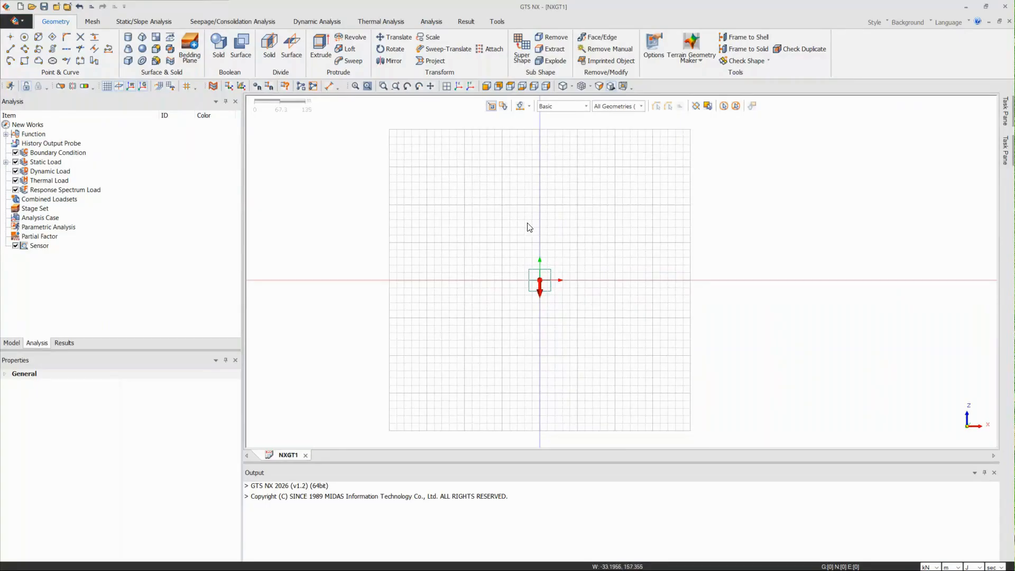
pyautogui.scroll(1, 567, 232)
pyautogui.scroll(-1, 557, 254)
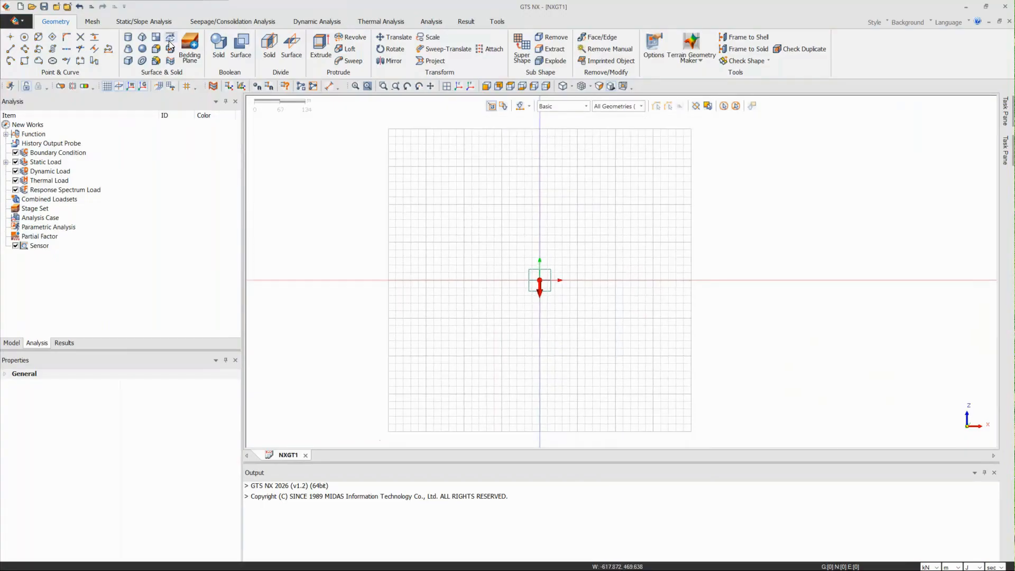
# Open the Tunnel Modeling wizard and examine its section shape, dimension, shotcrete and rock bolt settings
pyautogui.click(139, 21)
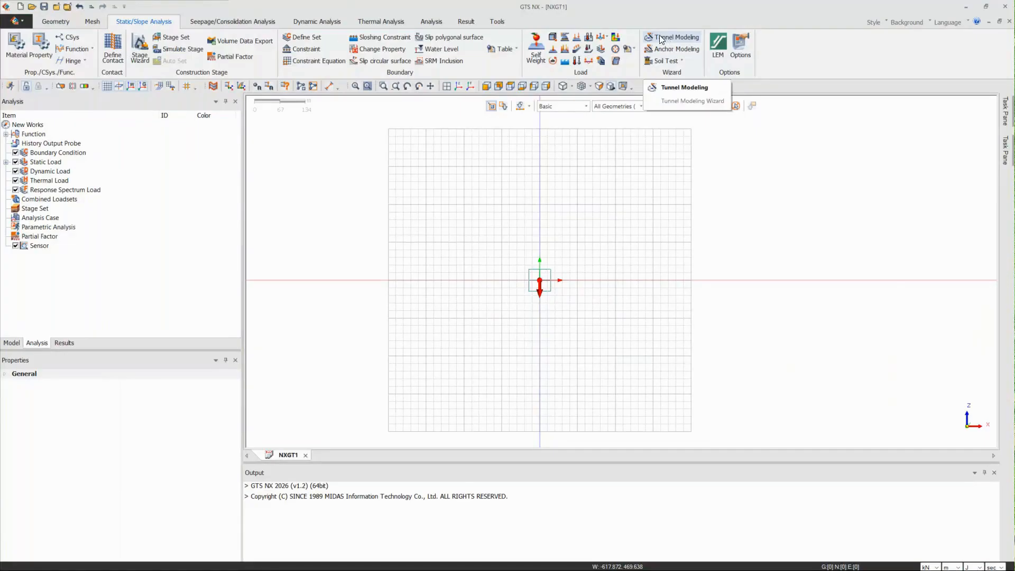
pyautogui.scroll(1, 612, 158)
pyautogui.scroll(-2, 614, 161)
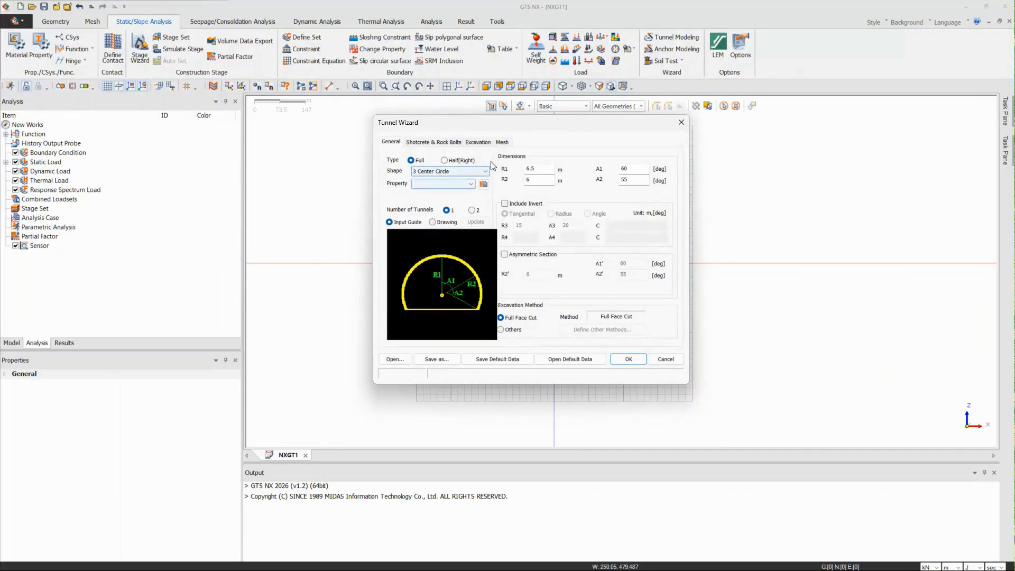
pyautogui.click(624, 181)
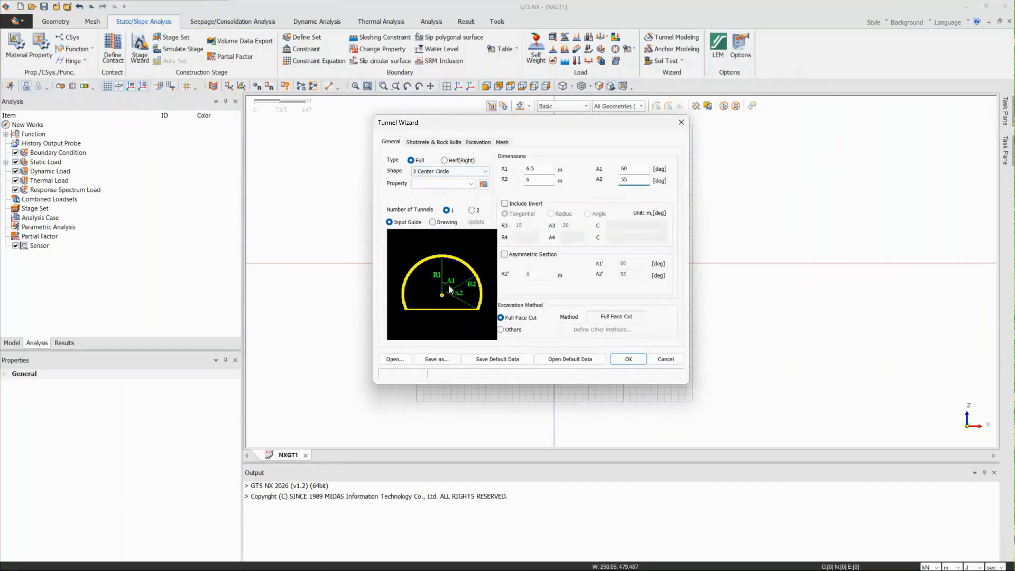
pyautogui.click(439, 144)
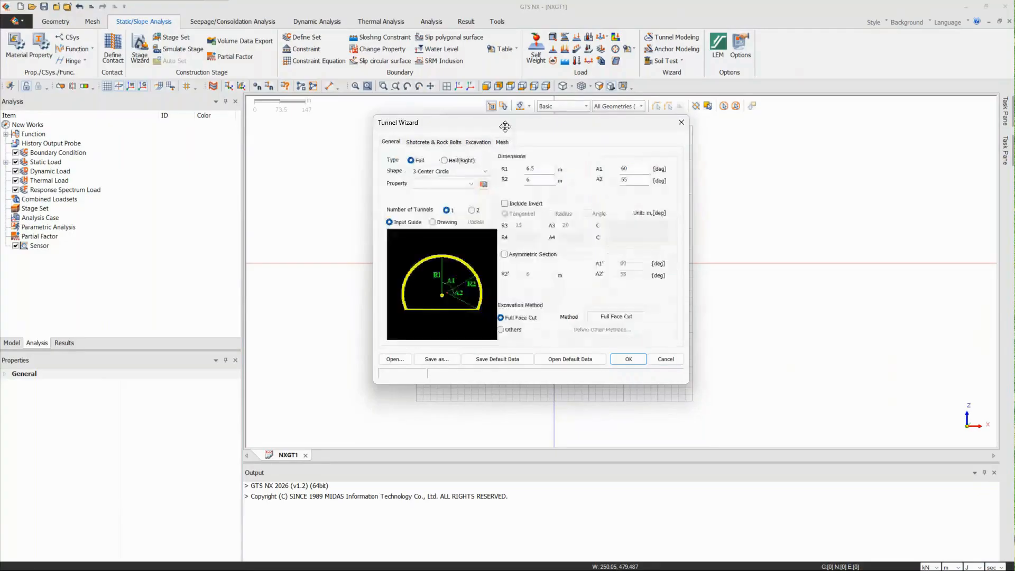
pyautogui.moveTo(664, 143); pyautogui.dragTo(694, 160)
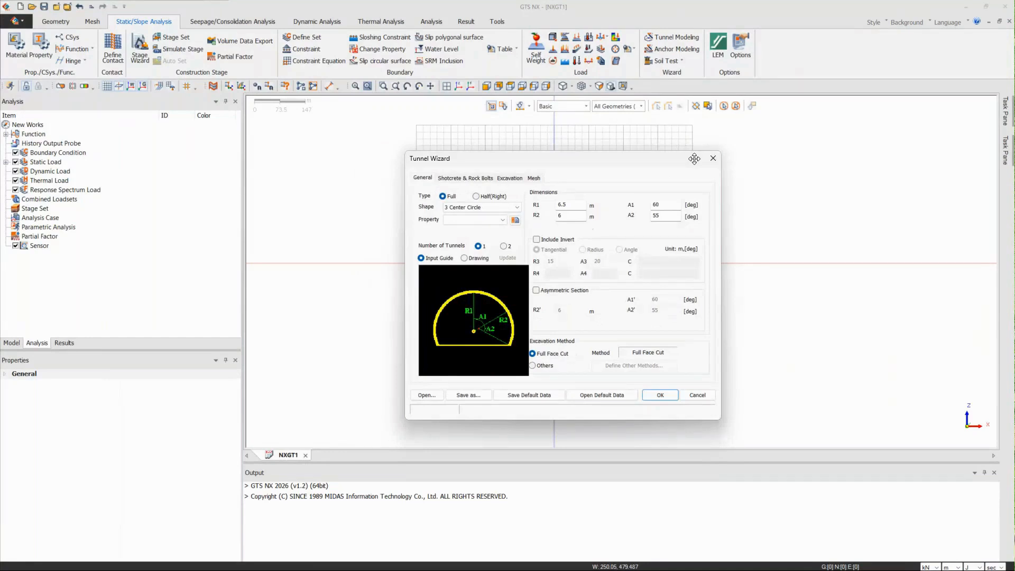
pyautogui.moveTo(694, 158); pyautogui.dragTo(698, 149)
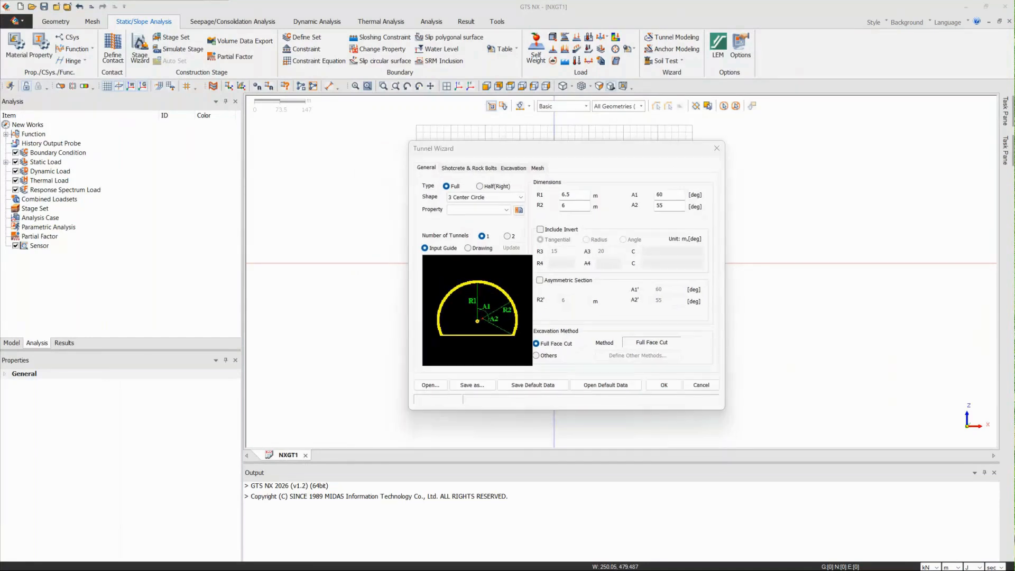
# Bring the PowerPoint presentation window over the model and maximize it
pyautogui.moveTo(1012, 34); pyautogui.dragTo(709, 79)
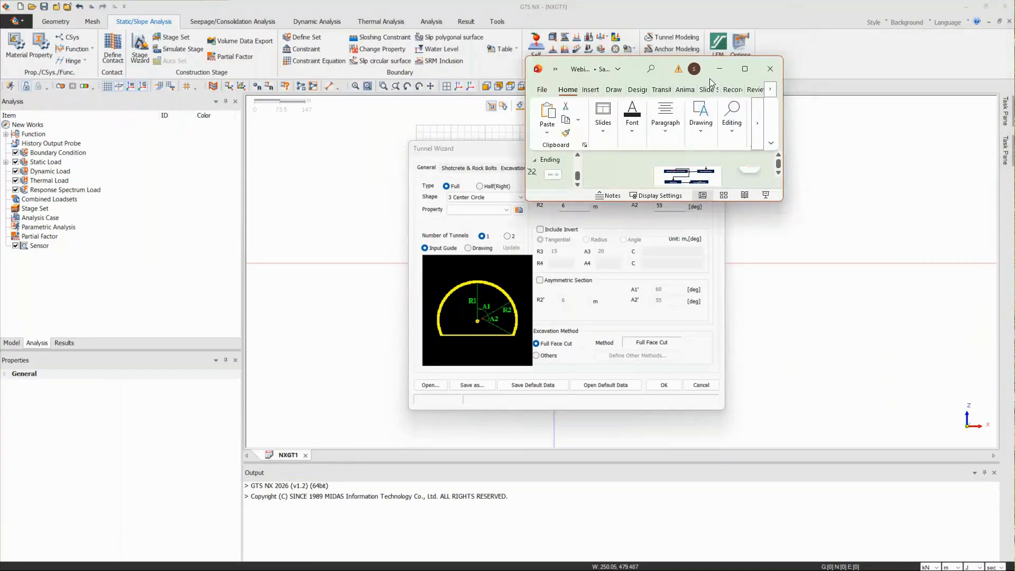
pyautogui.click(746, 72)
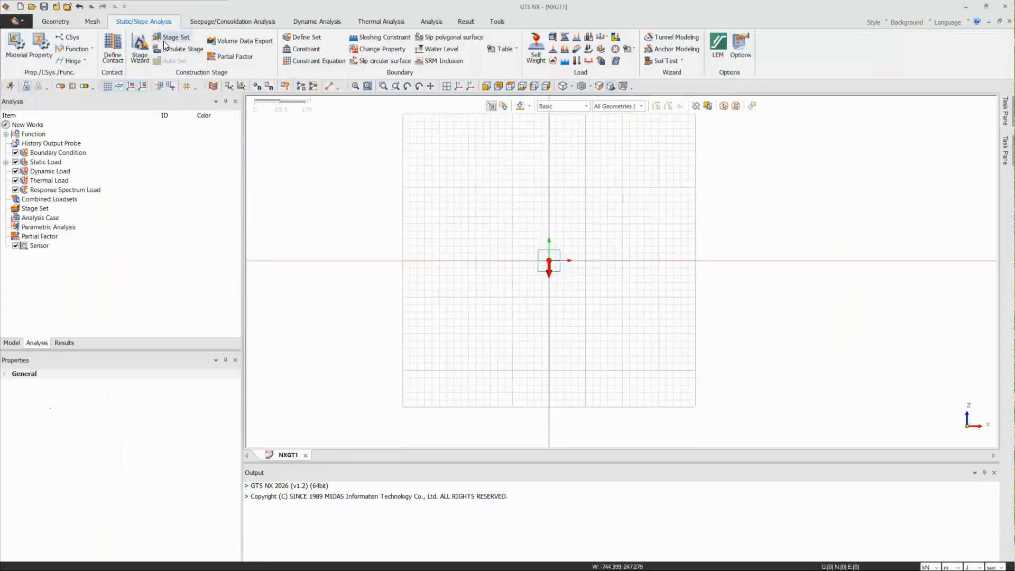
# Start a new isotropic material and examine the available constitutive model types
pyautogui.click(96, 22)
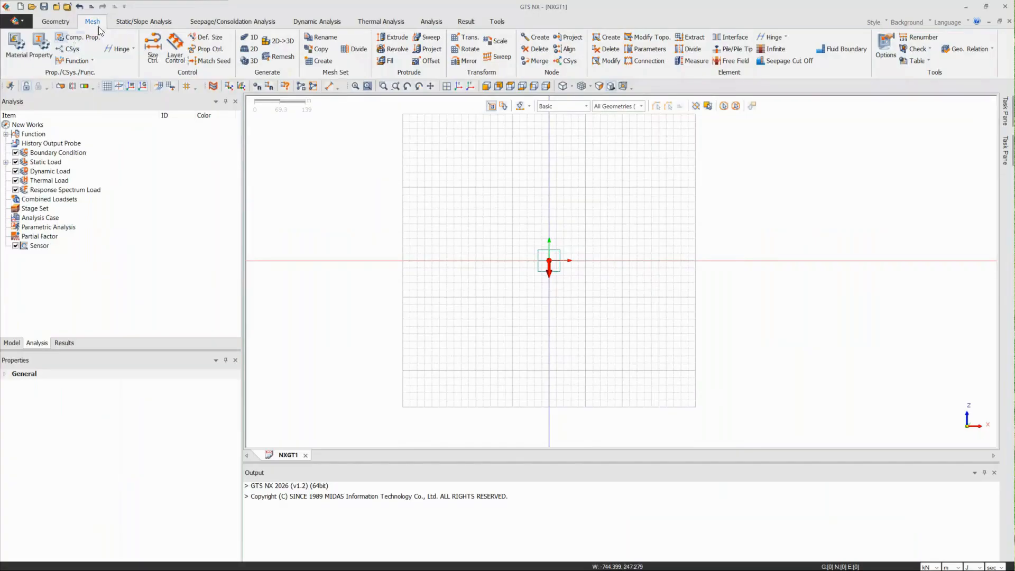
pyautogui.click(25, 53)
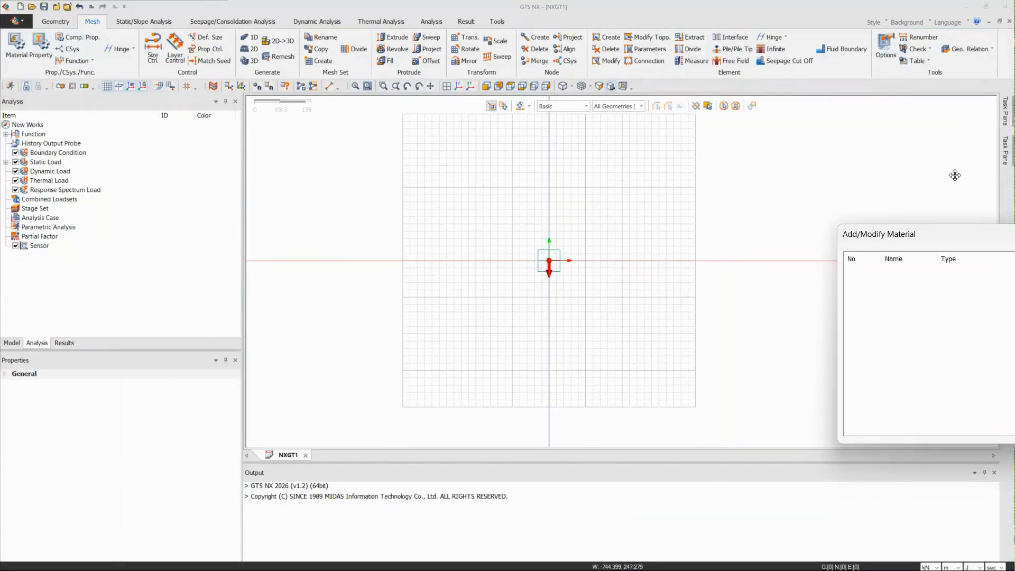
pyautogui.click(323, 170)
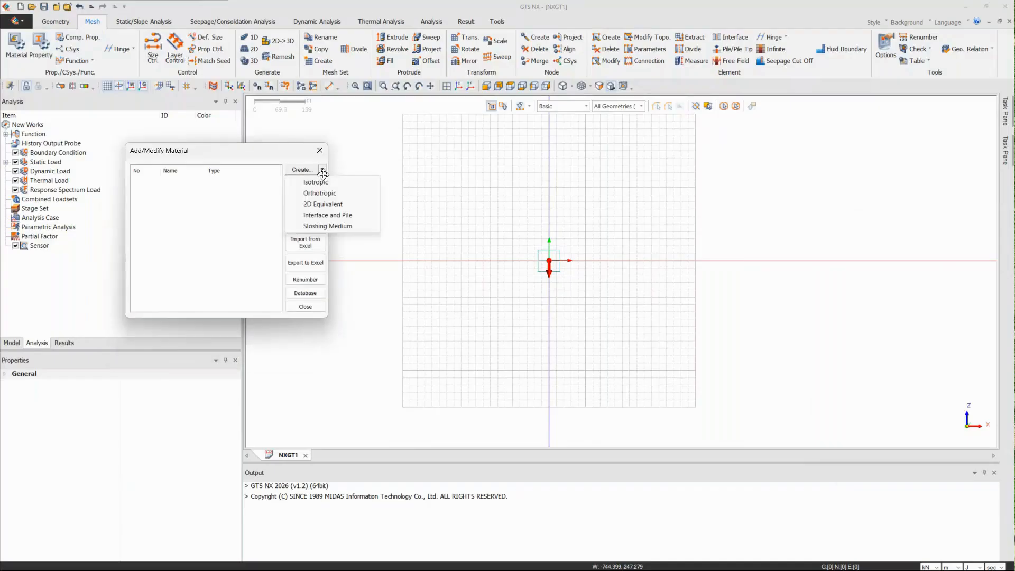
pyautogui.click(316, 182)
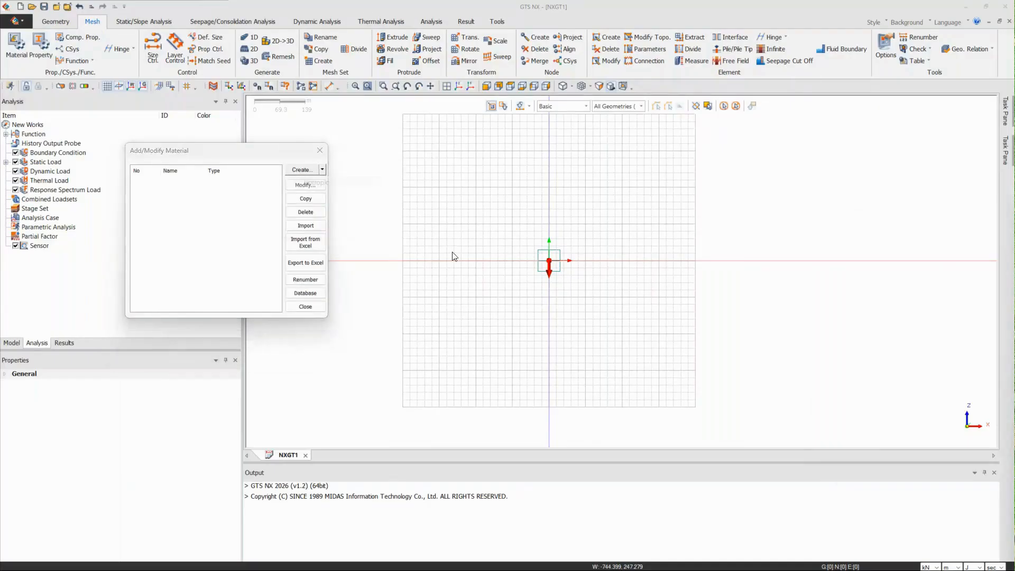
pyautogui.moveTo(967, 192); pyautogui.dragTo(206, 67)
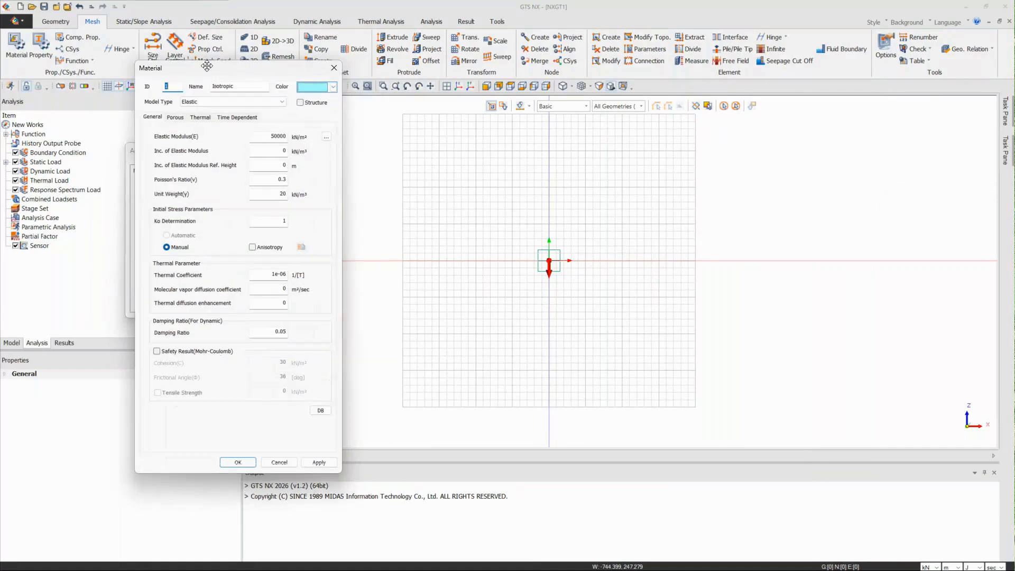
pyautogui.click(457, 110)
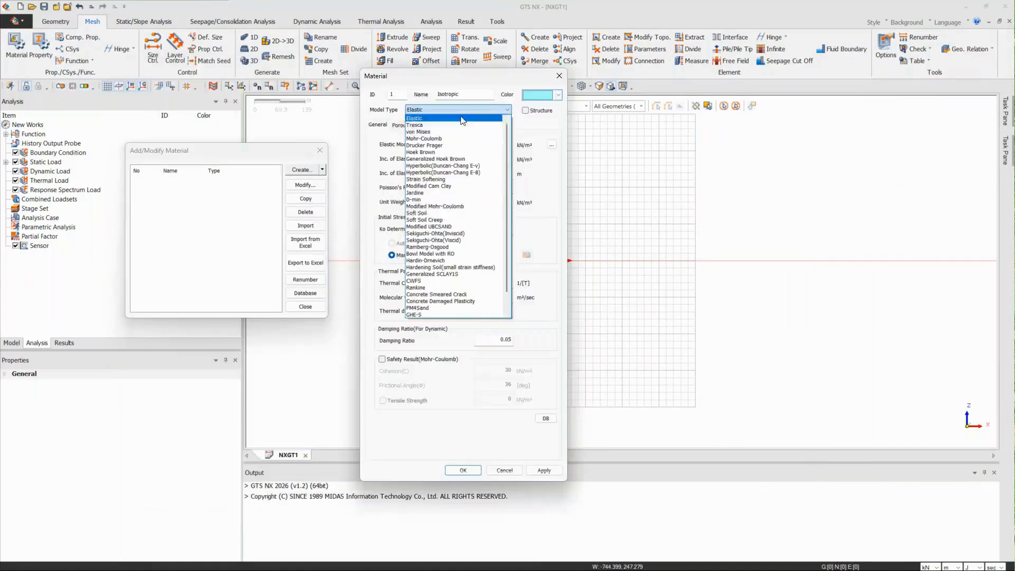
pyautogui.scroll(-1, 469, 238)
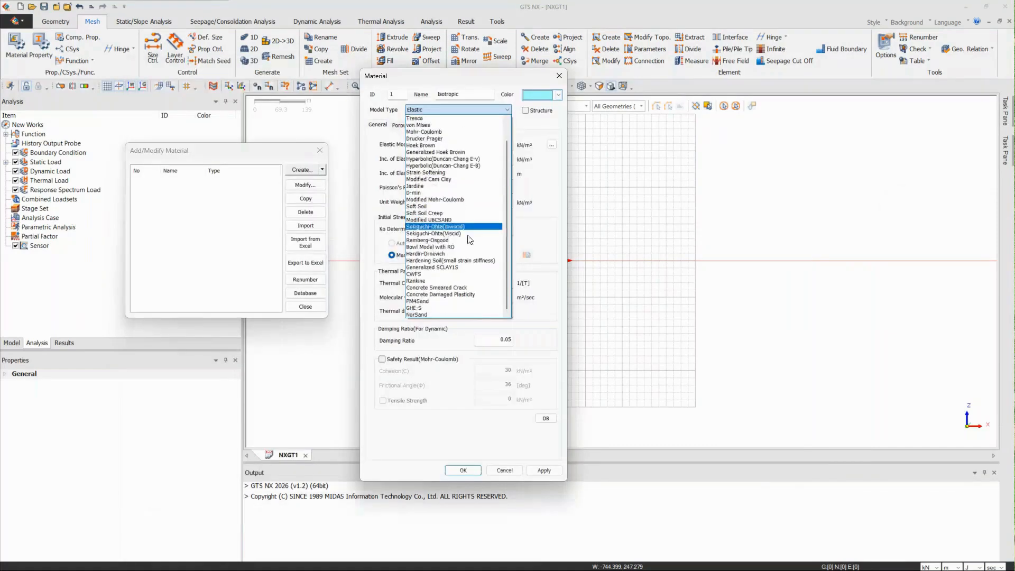
pyautogui.click(465, 110)
pyautogui.moveTo(544, 81); pyautogui.dragTo(487, 73)
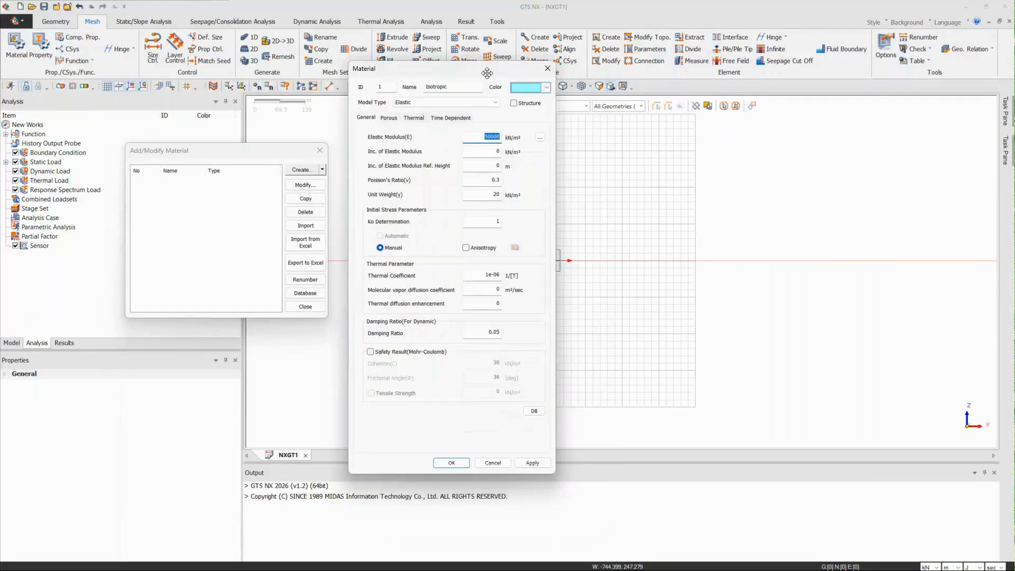
# Name the new material Rock and set its model type to Generalized Hoek Brown
pyautogui.click(458, 86)
pyautogui.doubleClick(459, 86)
pyautogui.write('Rock')
pyautogui.click(478, 103)
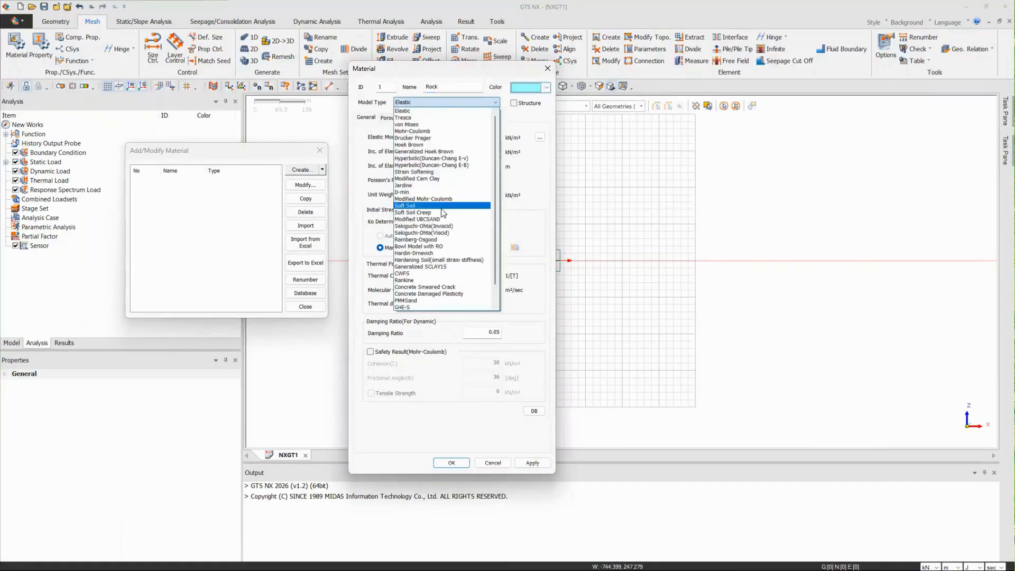
pyautogui.click(425, 151)
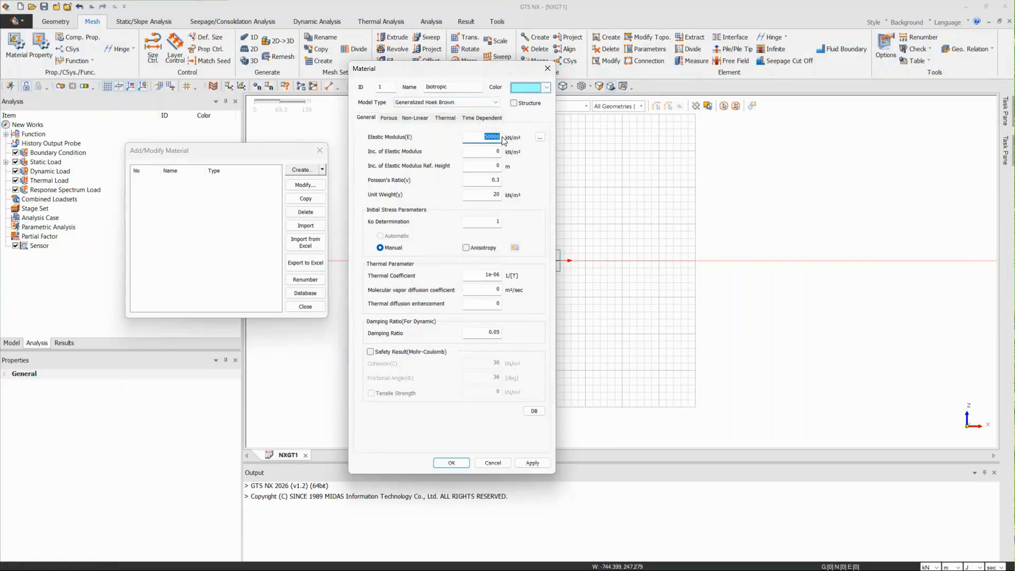
# Examine the material's general stiffness parameters and its porous parameters, including the saturated unit weight
pyautogui.click(488, 136)
pyautogui.click(389, 117)
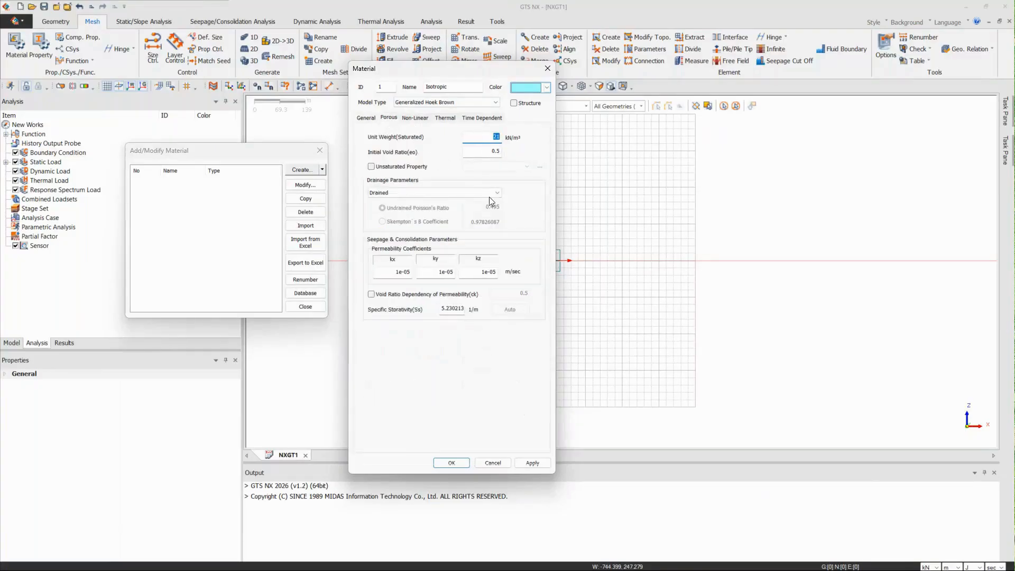
pyautogui.click(488, 138)
# Examine the non-linear Initial mb setting and the Hoek Brown parameters for intact rock, geological strength index and disturbance factor
pyautogui.click(420, 119)
pyautogui.click(487, 138)
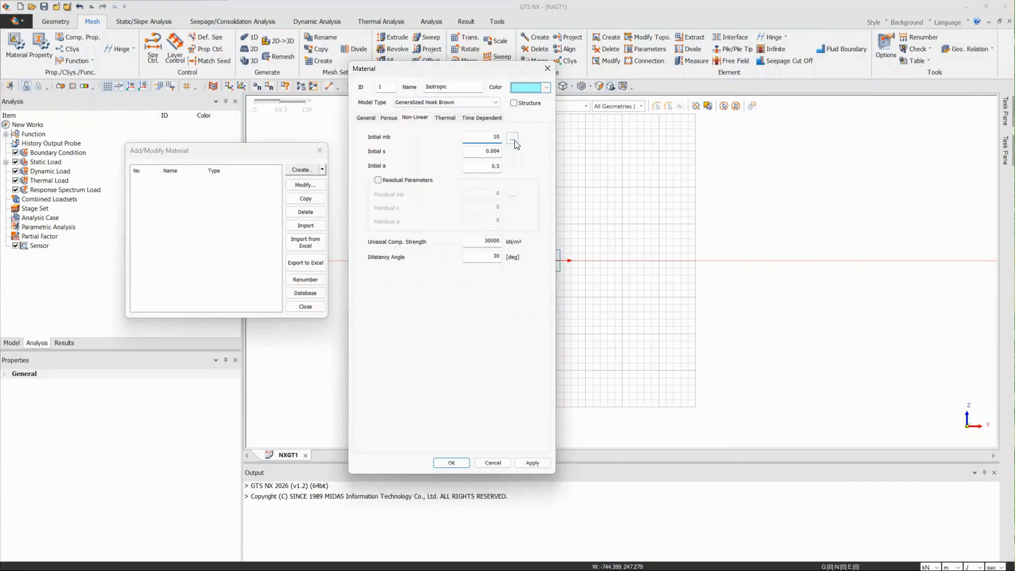
pyautogui.click(512, 138)
pyautogui.moveTo(517, 232); pyautogui.dragTo(598, 170)
pyautogui.click(645, 194)
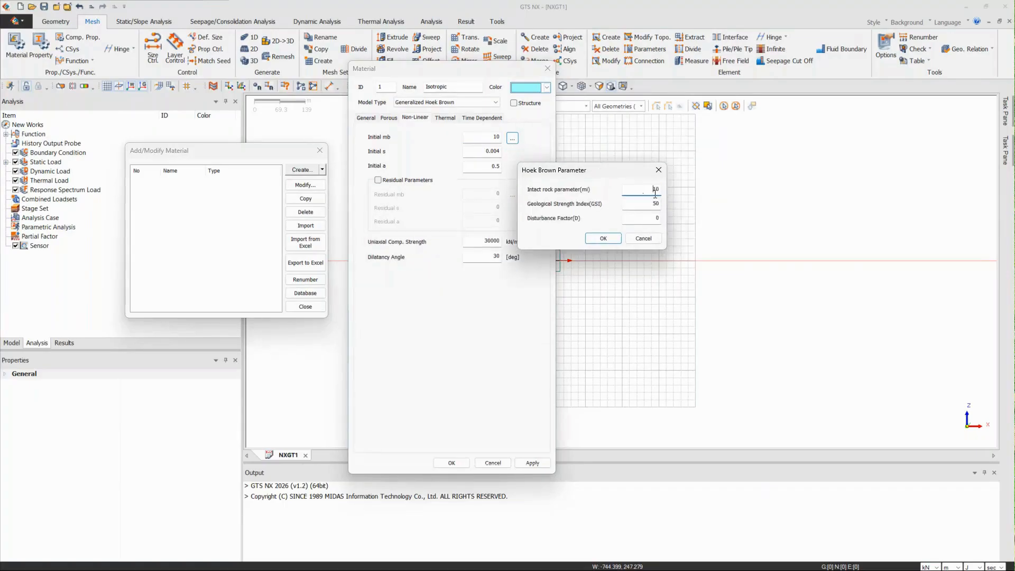
pyautogui.click(653, 204)
pyautogui.doubleClick(654, 220)
pyautogui.moveTo(624, 174); pyautogui.dragTo(565, 217)
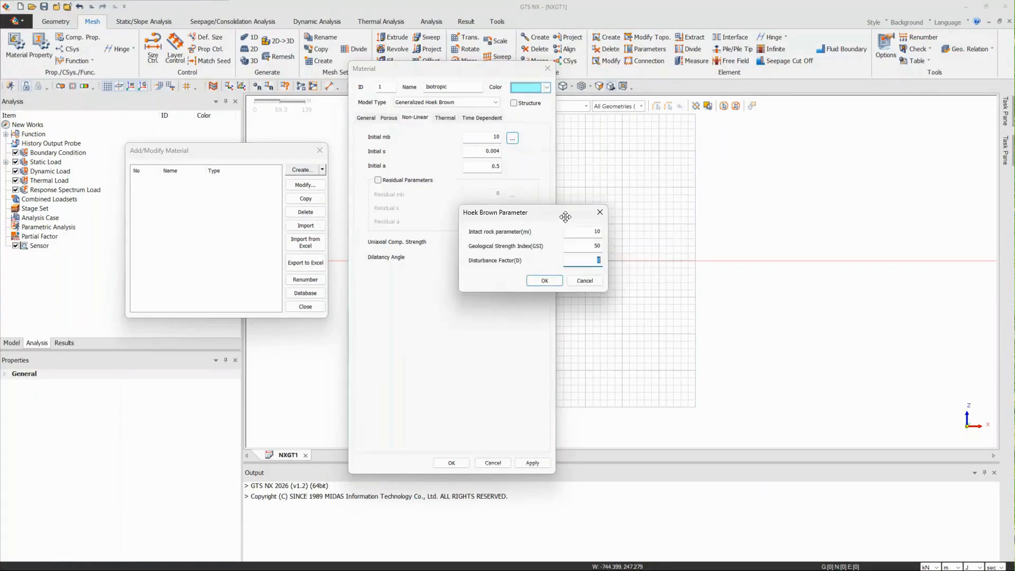
pyautogui.press('Left')
pyautogui.click(600, 212)
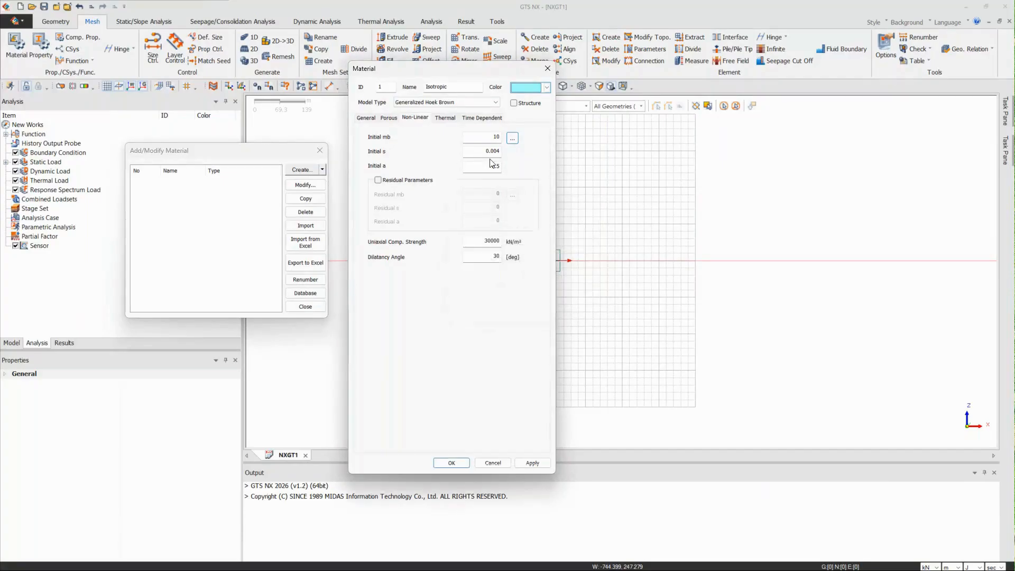
# Examine the uniaxial compressive strength and dilatancy angle fields, and discard the unsaved material definition
pyautogui.click(484, 241)
pyautogui.moveTo(485, 242); pyautogui.dragTo(518, 242)
pyautogui.click(497, 257)
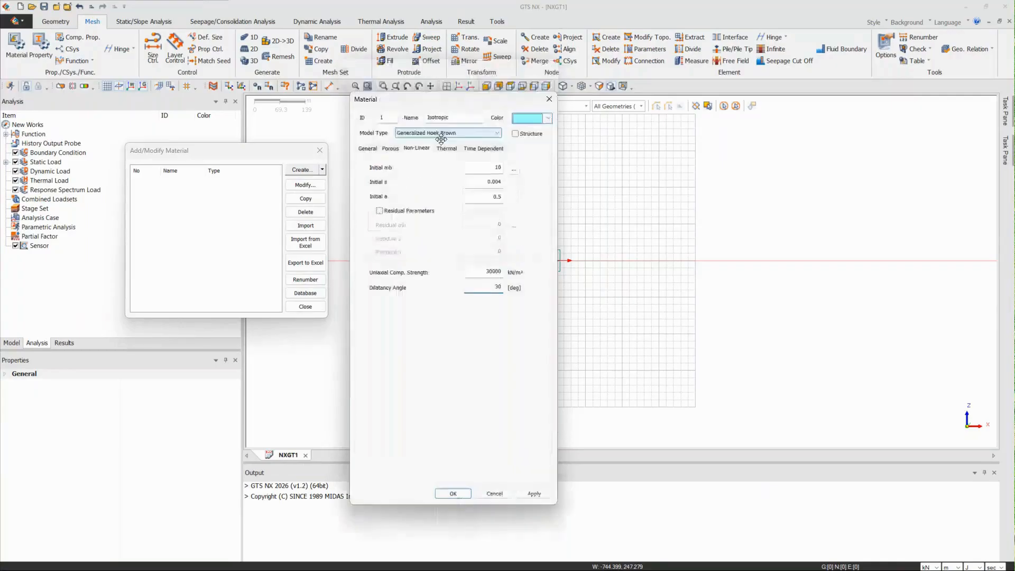
pyautogui.moveTo(523, 101); pyautogui.dragTo(432, 114)
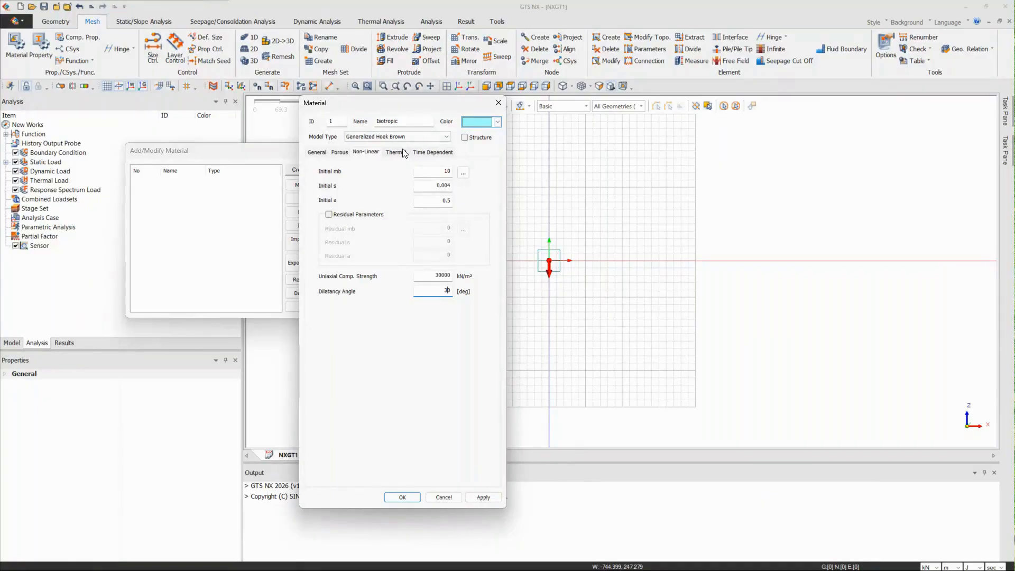
pyautogui.moveTo(612, 568)
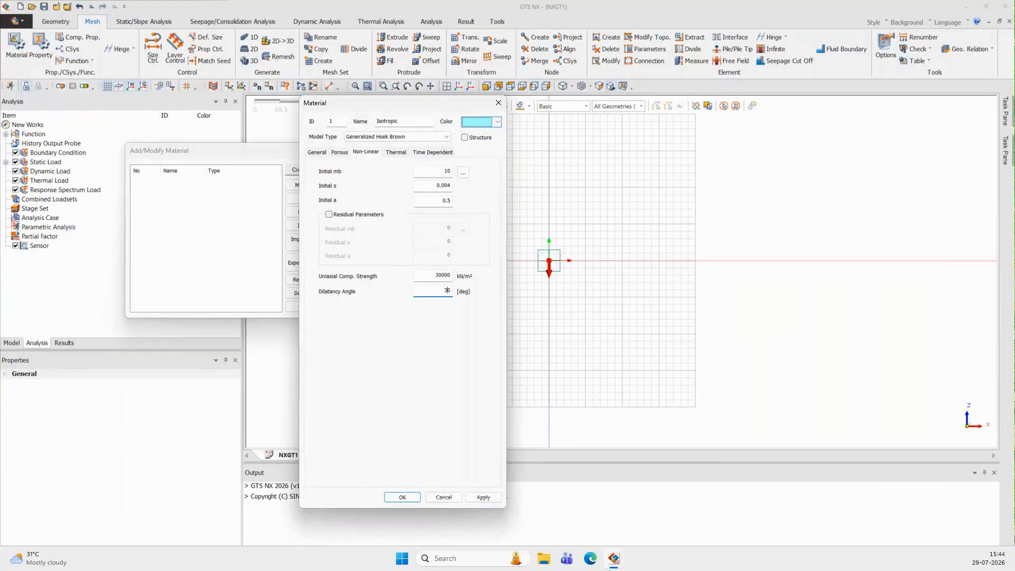
pyautogui.click(405, 138)
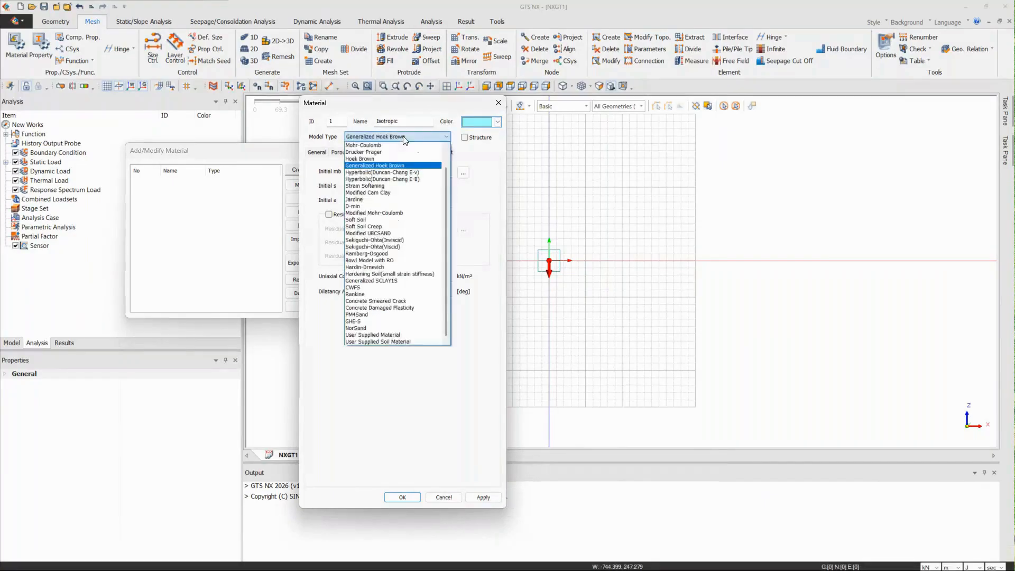
pyautogui.press('Escape')
pyautogui.press('Escape')
pyautogui.press('Escape')
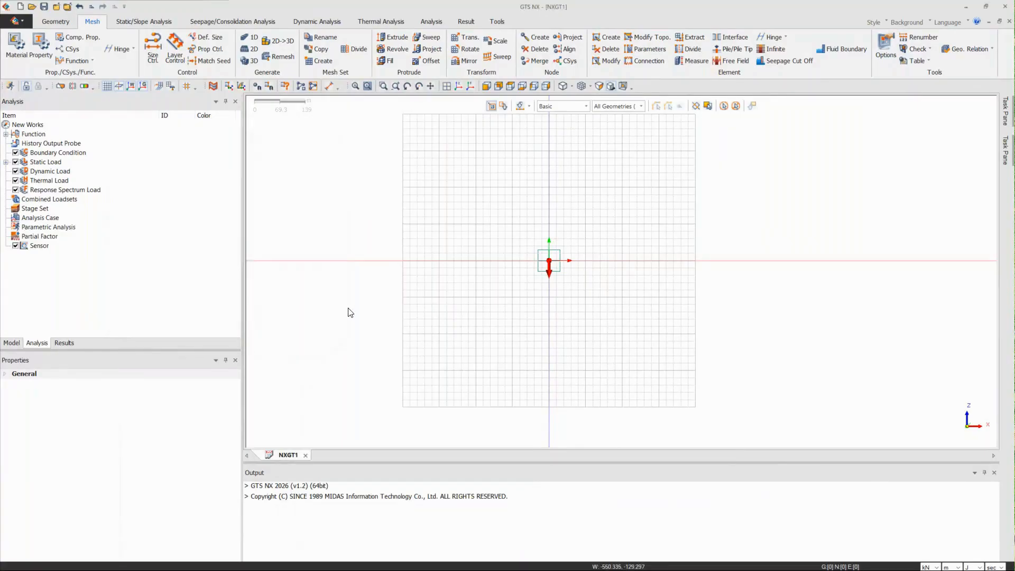
# Open the help manual's Material topic and look up the Generalized Hoek Brown model description
pyautogui.press('F1')
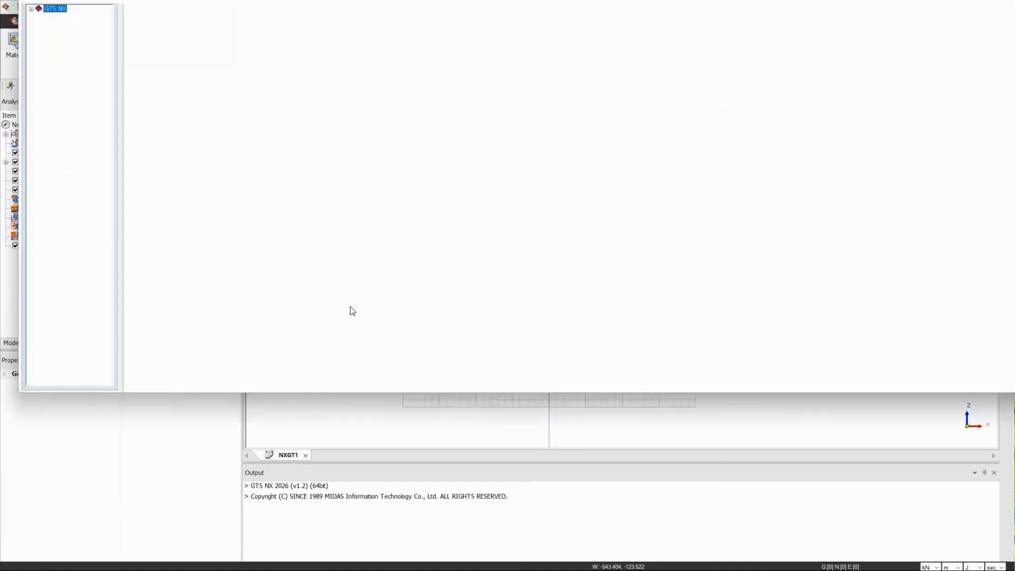
pyautogui.click(175, 23)
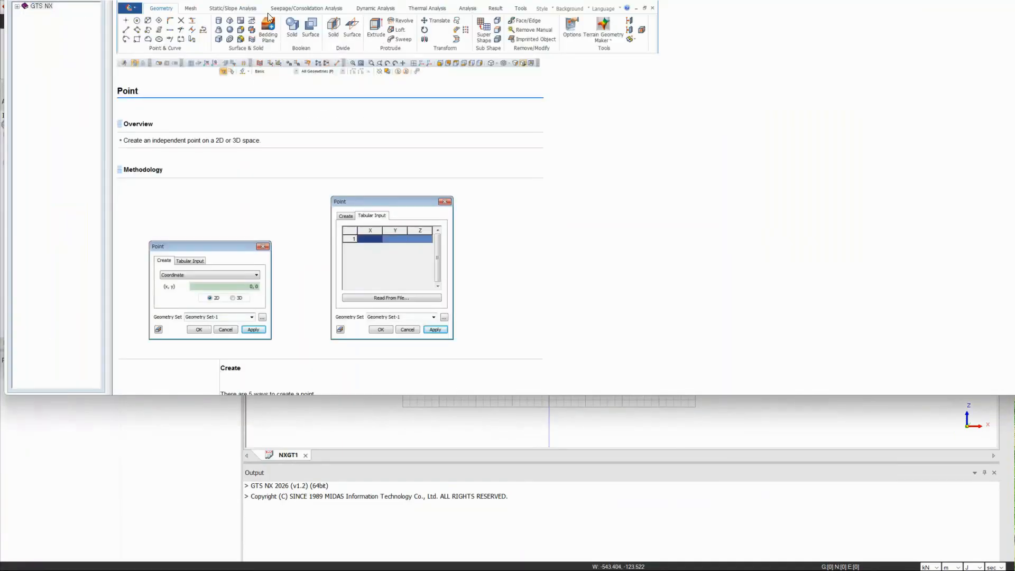
pyautogui.click(190, 9)
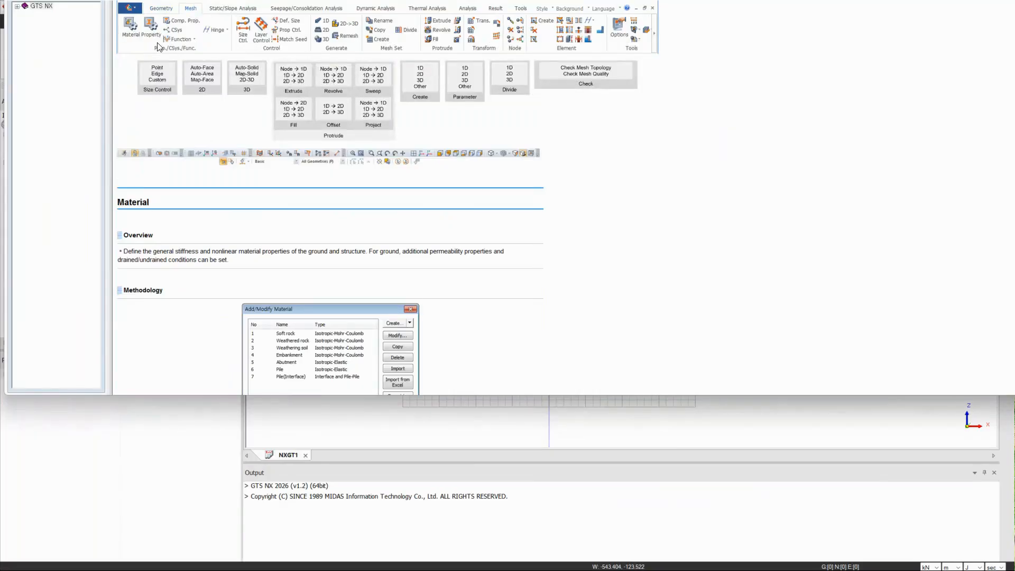
pyautogui.scroll(-6, 297, 200)
pyautogui.scroll(-4, 297, 200)
pyautogui.scroll(-2, 317, 226)
pyautogui.scroll(2, 287, 149)
pyautogui.click(292, 177)
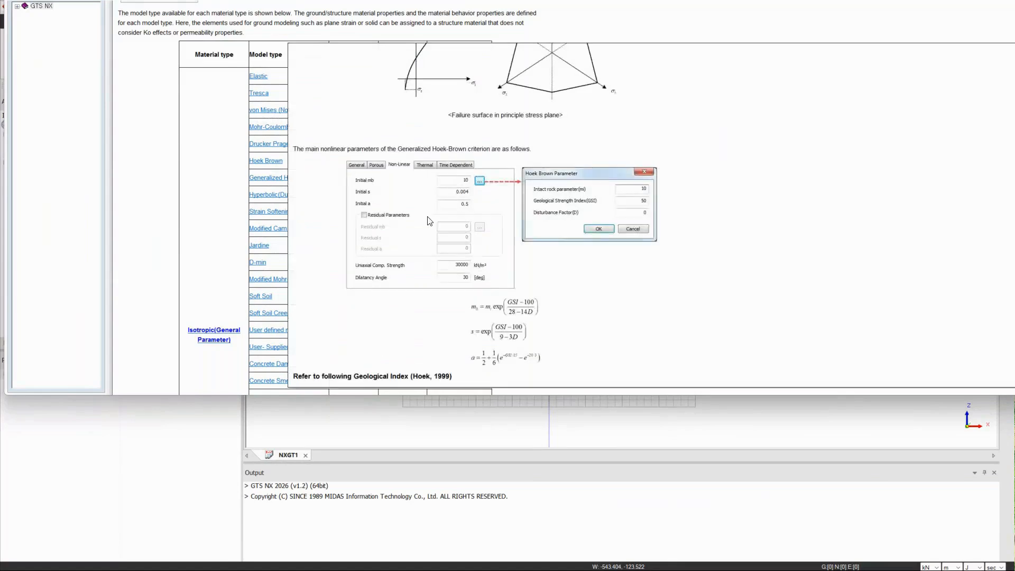
# Examine the help's Hoek-Brown equations and its strength, GSI and disturbance factor guideline tables, and return to the model window
pyautogui.scroll(-1, 429, 221)
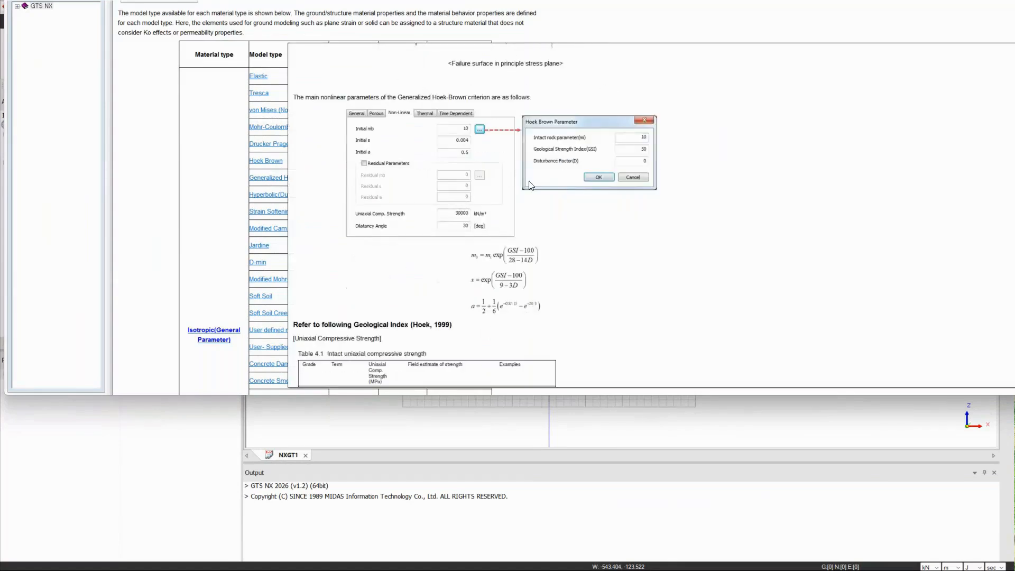
pyautogui.scroll(-1, 449, 248)
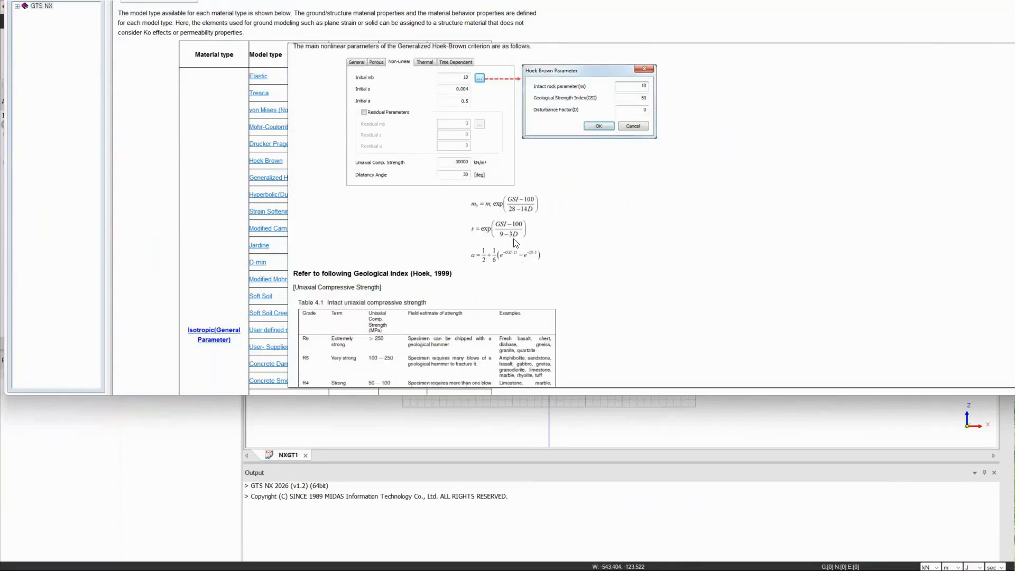
pyautogui.scroll(-1, 515, 243)
pyautogui.scroll(-1, 441, 262)
pyautogui.scroll(-2, 440, 263)
pyautogui.scroll(-1, 432, 268)
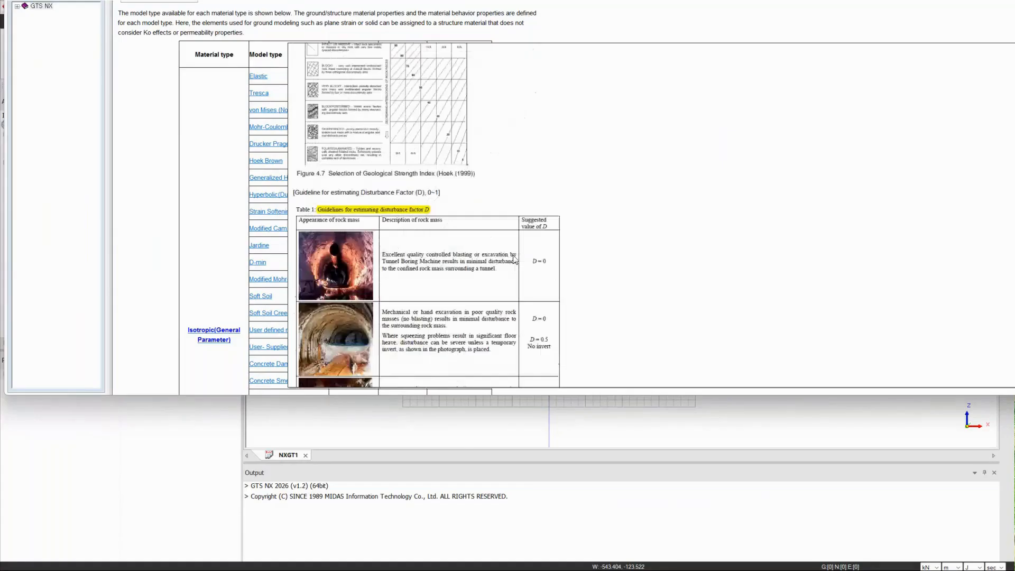
pyautogui.scroll(-3, 513, 259)
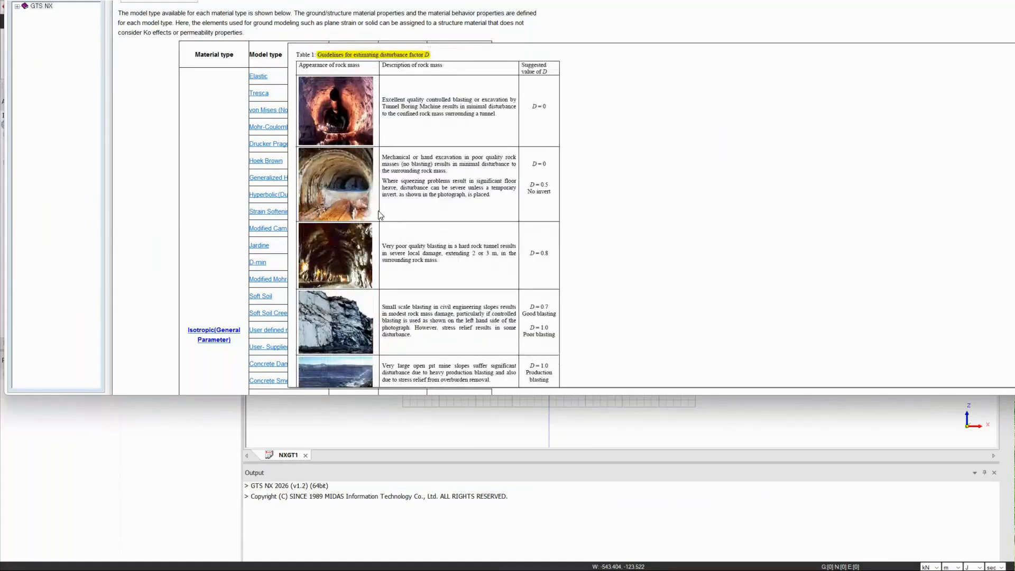
pyautogui.scroll(-6, 468, 233)
pyautogui.scroll(4, 474, 267)
pyautogui.scroll(7, 474, 268)
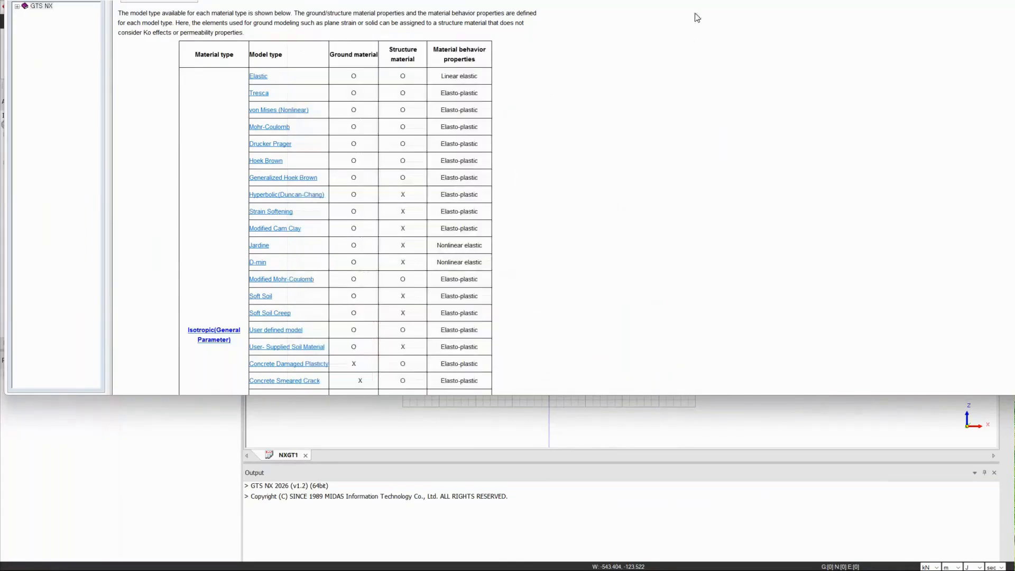
pyautogui.moveTo(837, 14); pyautogui.dragTo(817, 67)
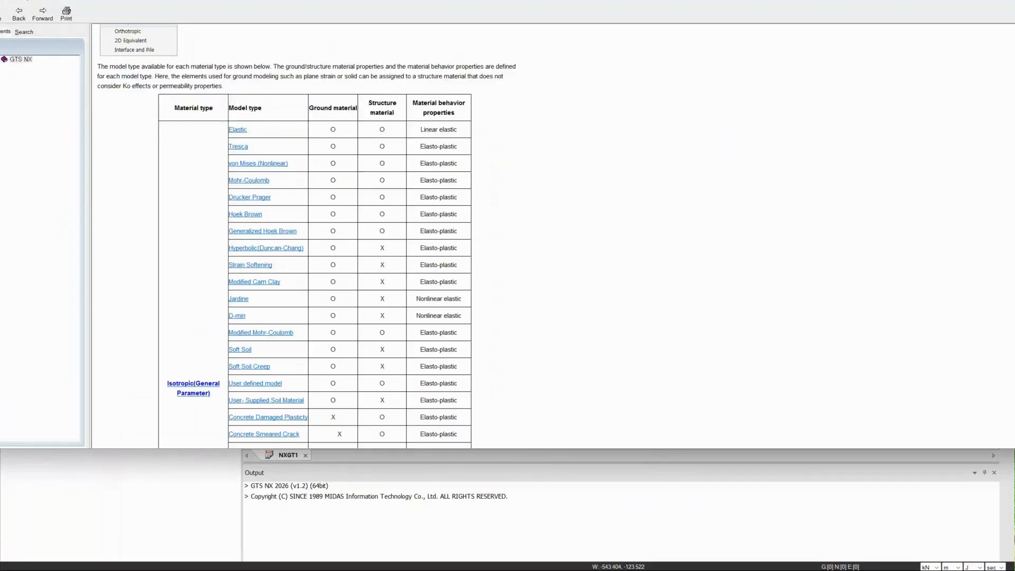
pyautogui.hotkey('alt', 'Tab')
pyautogui.scroll(1, 519, 254)
pyautogui.scroll(-2, 518, 253)
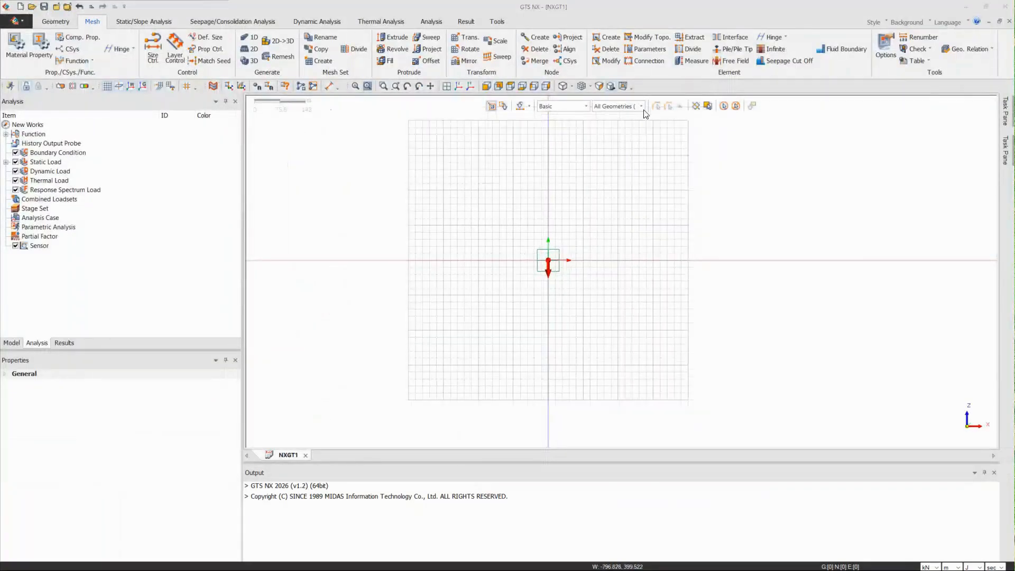
# Import the Rock, Soft shotcrete, Hard shotcrete and Steel materials from another project file, keeping their IDs
pyautogui.moveTo(1014, 166); pyautogui.dragTo(368, 180)
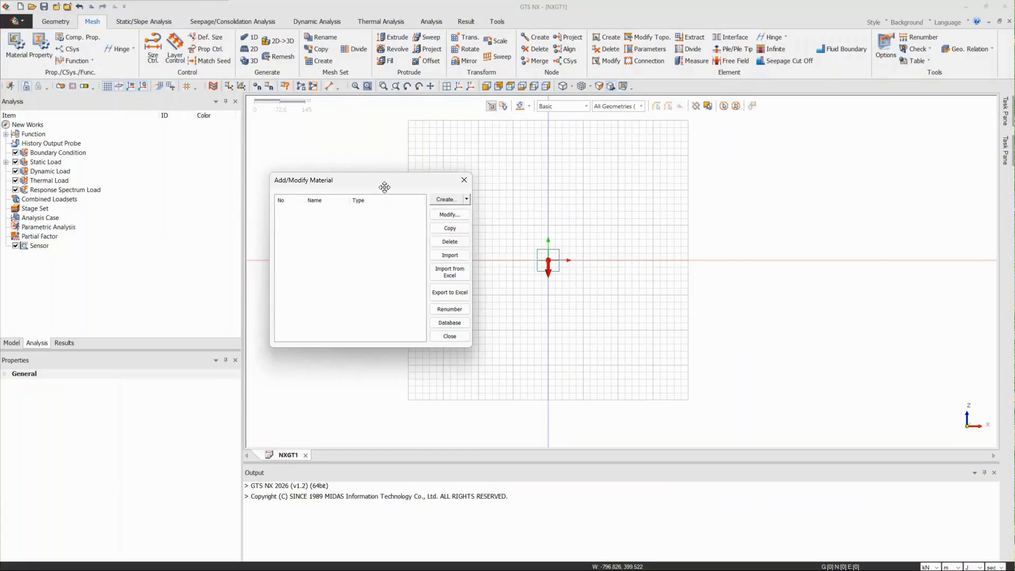
pyautogui.moveTo(385, 189); pyautogui.dragTo(449, 227)
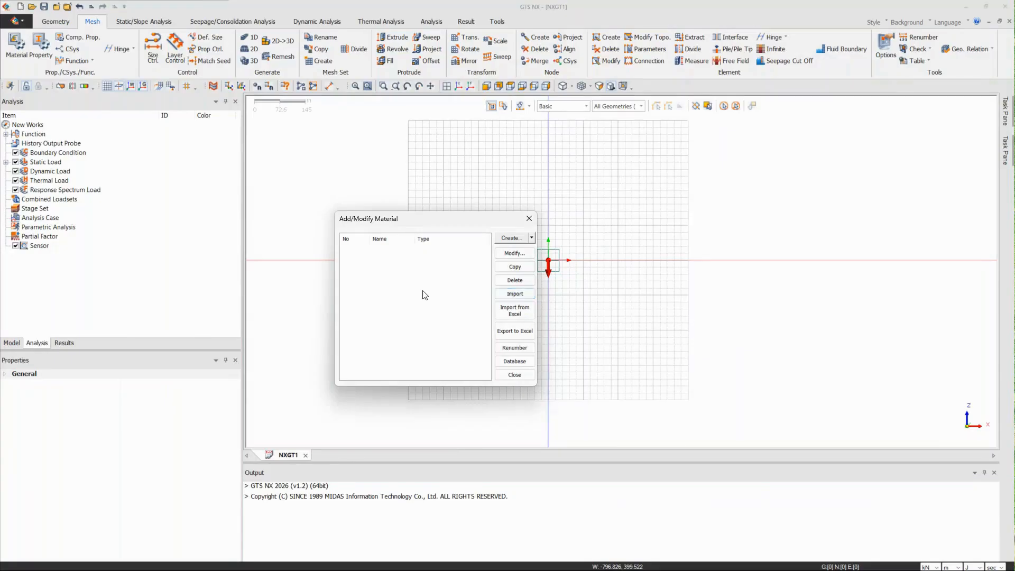
pyautogui.click(516, 295)
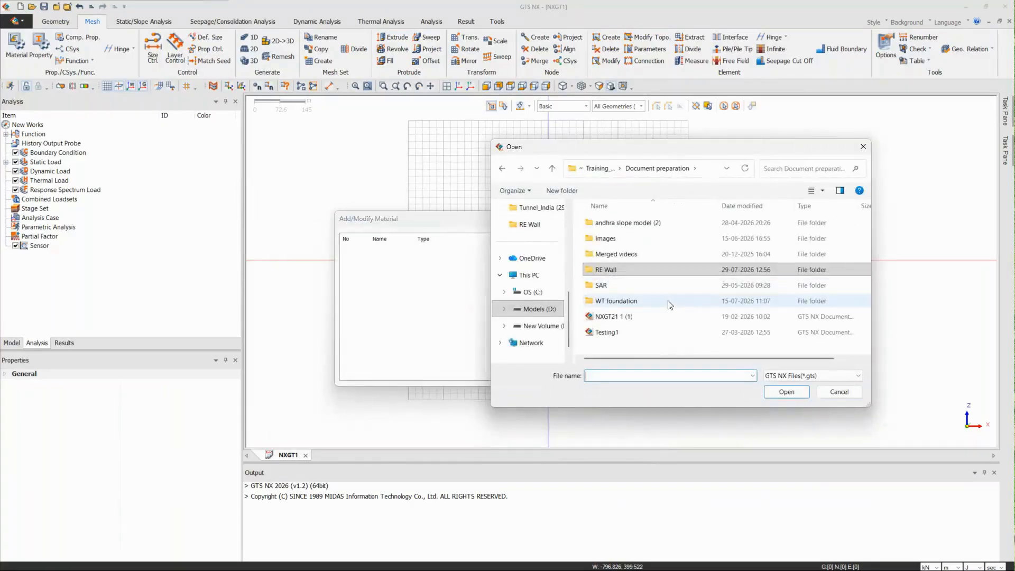
pyautogui.moveTo(617, 150); pyautogui.dragTo(1014, 207)
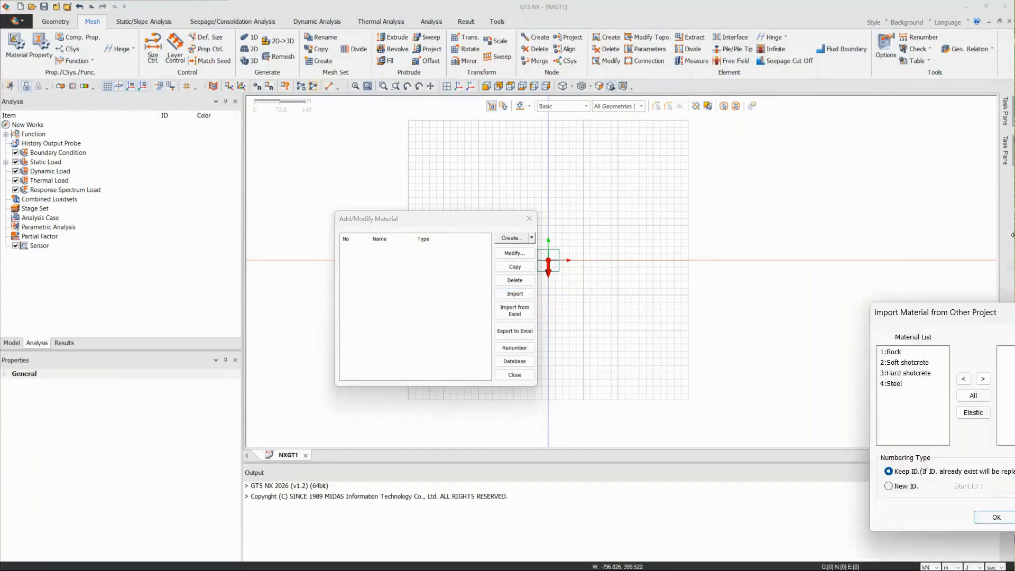
pyautogui.moveTo(460, 174); pyautogui.dragTo(622, 165)
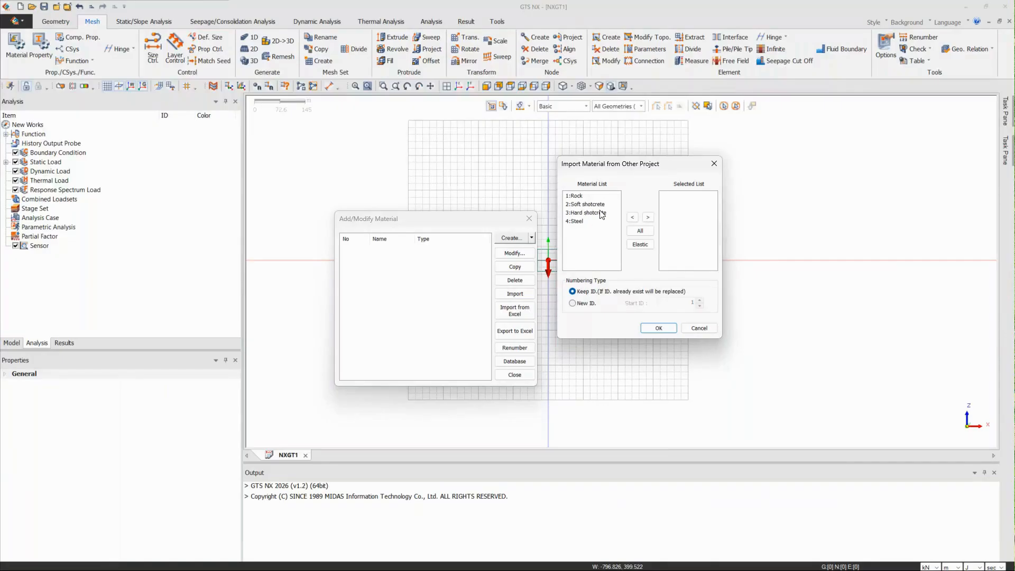
pyautogui.click(577, 196)
pyautogui.keyDown('shift'); pyautogui.click(576, 222); pyautogui.keyUp('shift')
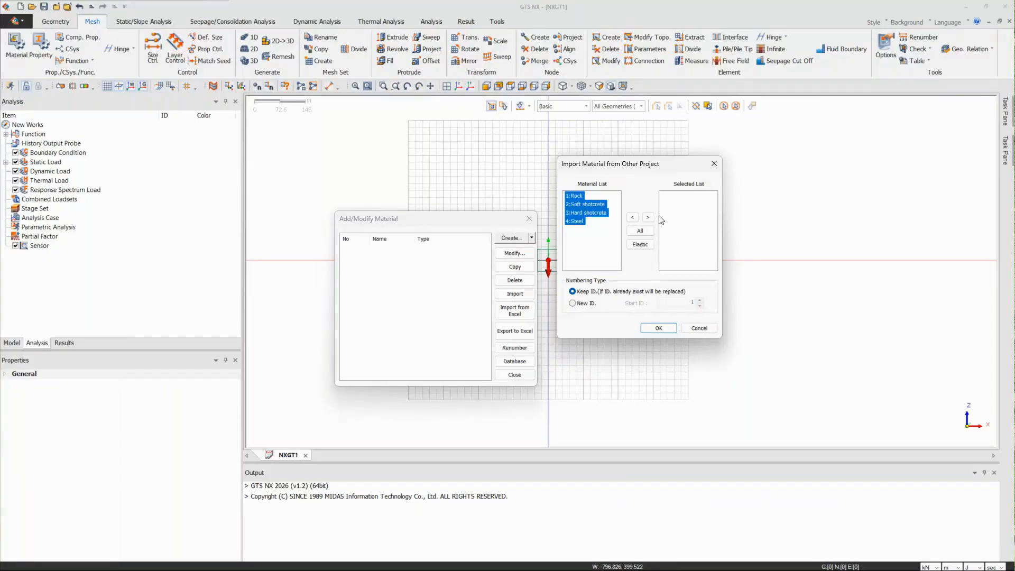
pyautogui.click(640, 230)
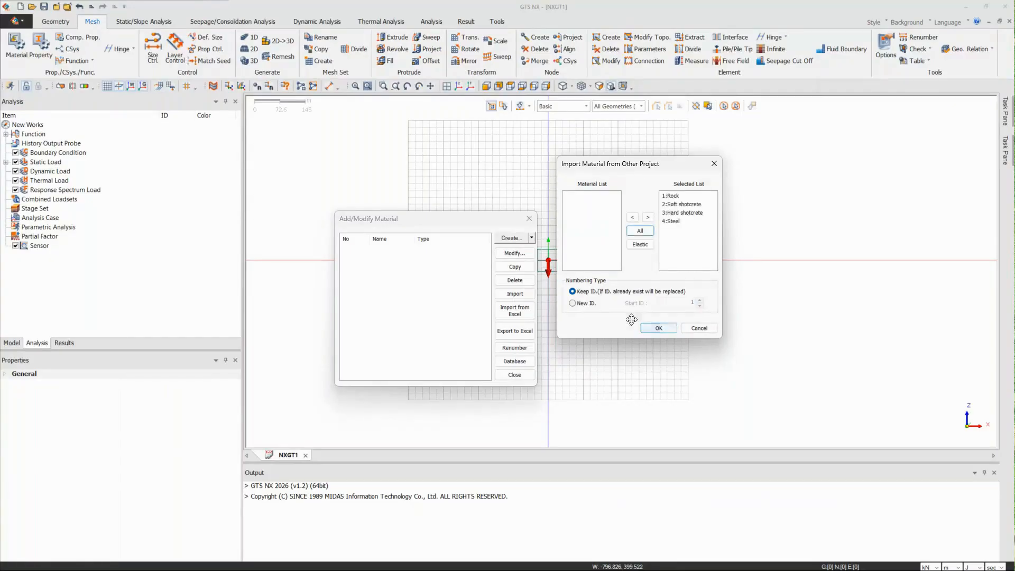
pyautogui.click(656, 328)
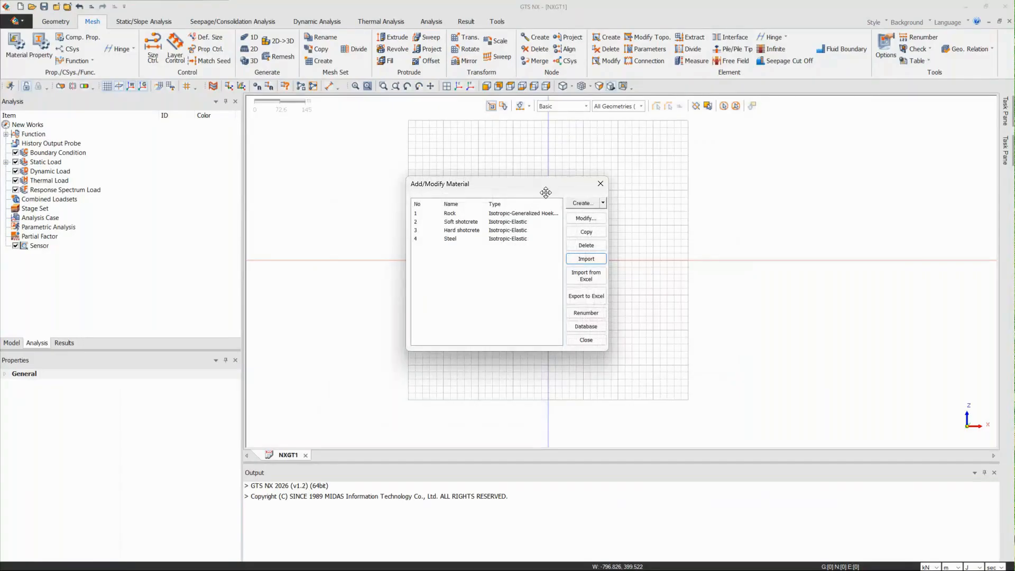
pyautogui.moveTo(546, 184); pyautogui.dragTo(405, 222)
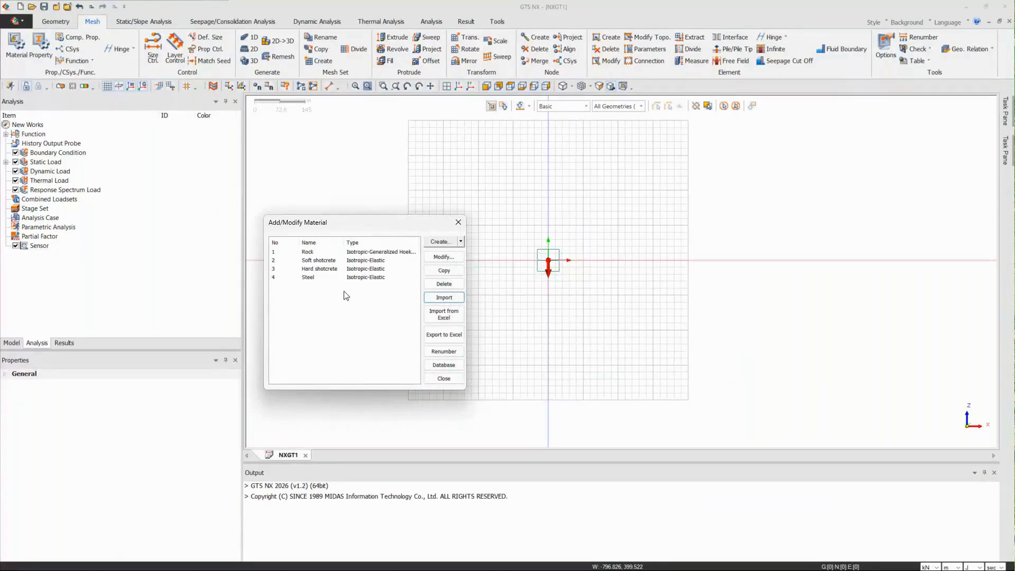
# Open the Rock material and examine its elastic modulus, porous and non-linear settings
pyautogui.doubleClick(374, 252)
pyautogui.moveTo(388, 143); pyautogui.dragTo(468, 61)
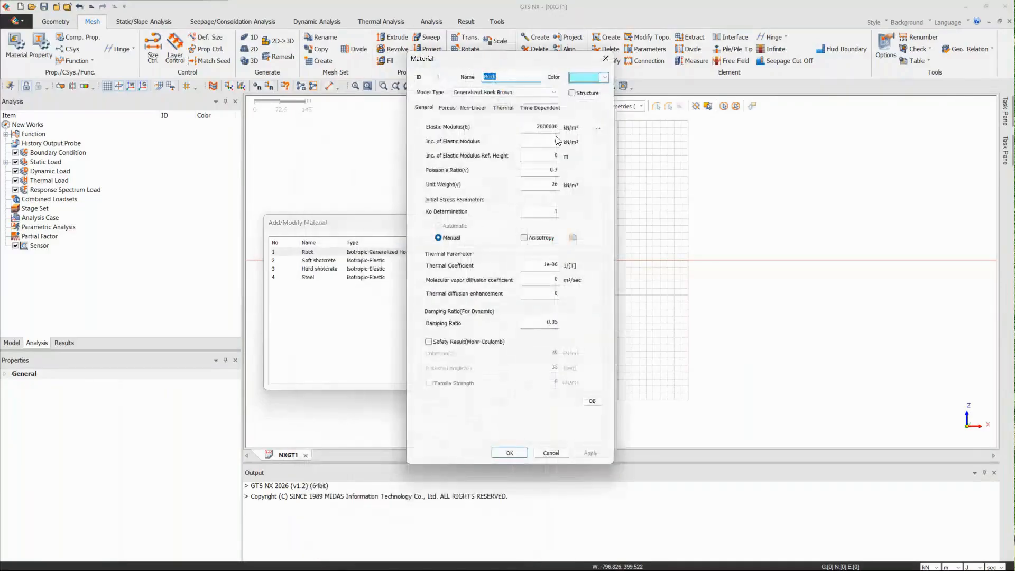
pyautogui.click(534, 128)
pyautogui.click(446, 108)
pyautogui.click(473, 108)
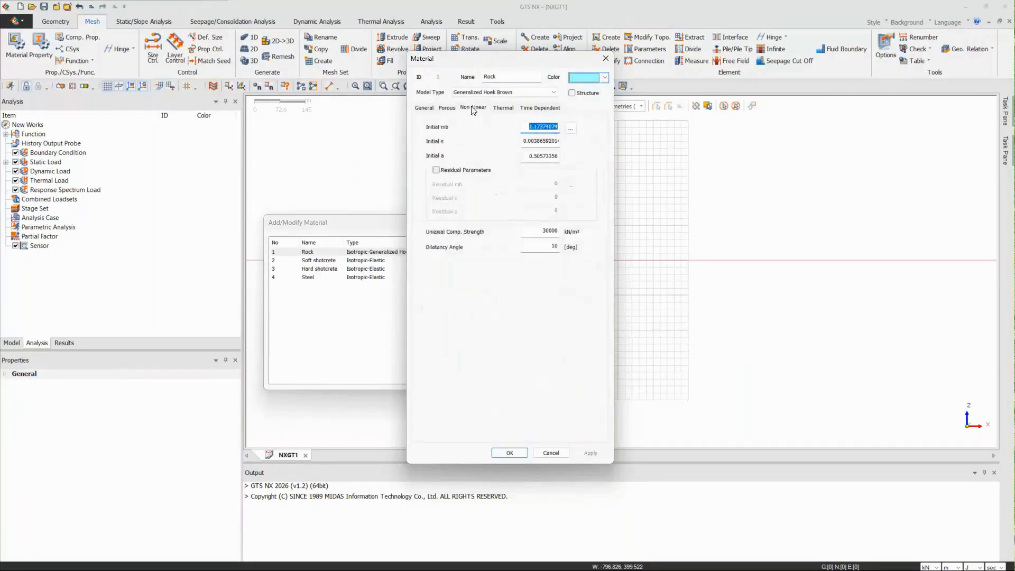
# Examine the Rock material's intact rock parameter, geological strength index and disturbance factor, and close the material without changes
pyautogui.click(571, 129)
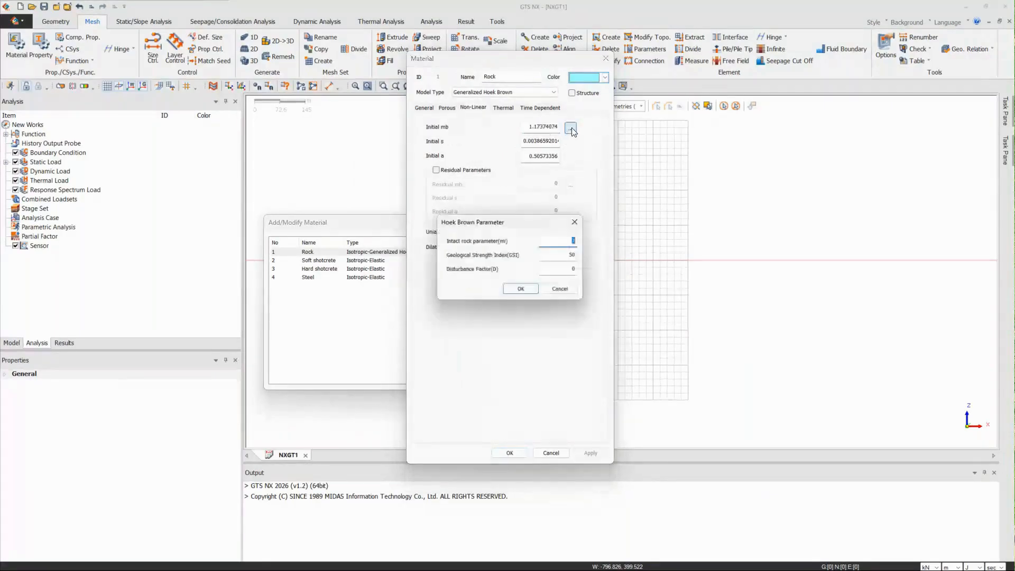
pyautogui.moveTo(512, 226); pyautogui.dragTo(662, 178)
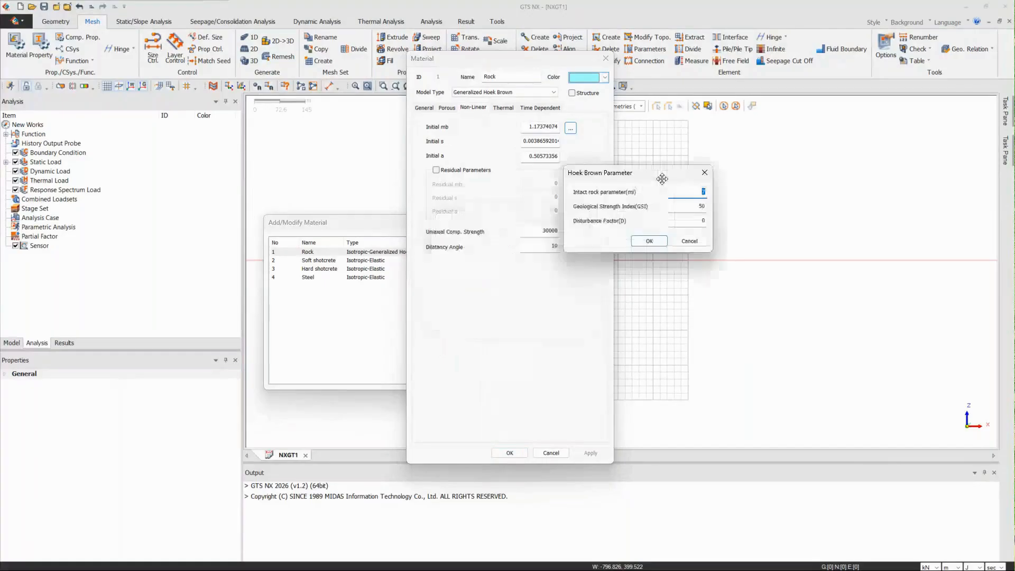
pyautogui.click(679, 191)
pyautogui.moveTo(687, 173); pyautogui.dragTo(620, 218)
pyautogui.click(636, 217)
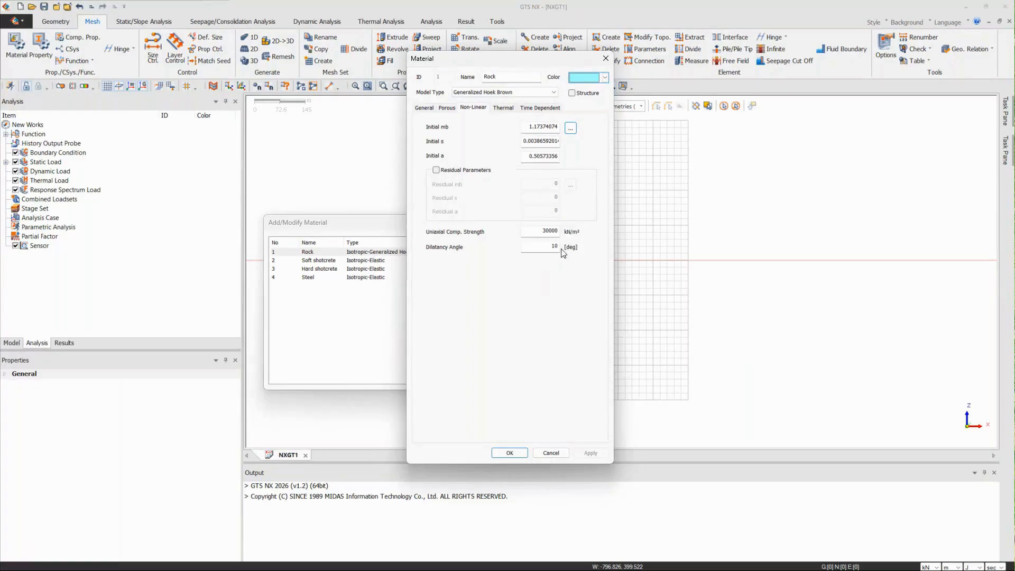
pyautogui.click(606, 58)
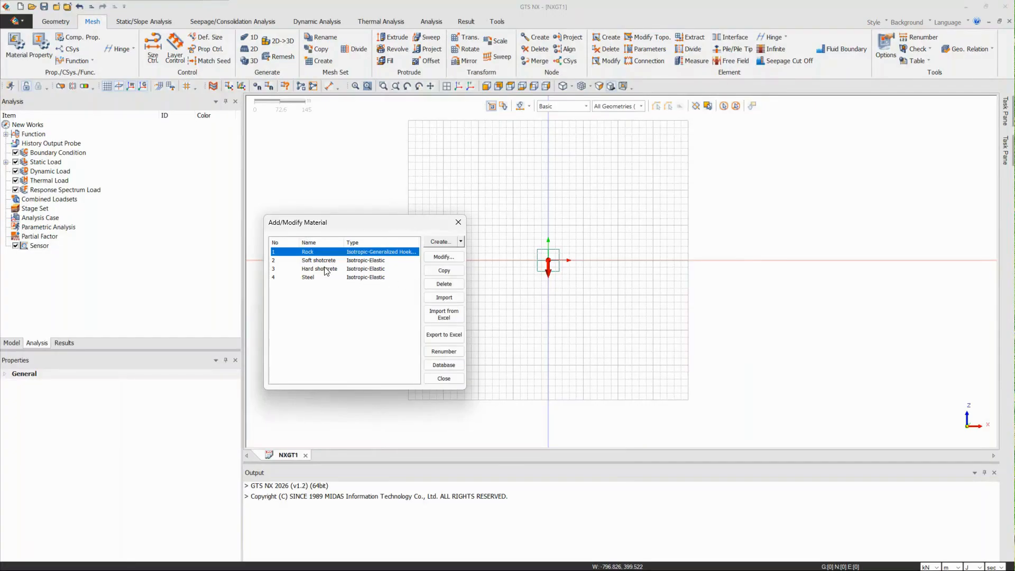
# Open the Soft shotcrete material, examine its elastic modulus and general values, and close it without changes
pyautogui.moveTo(362, 221); pyautogui.dragTo(443, 194)
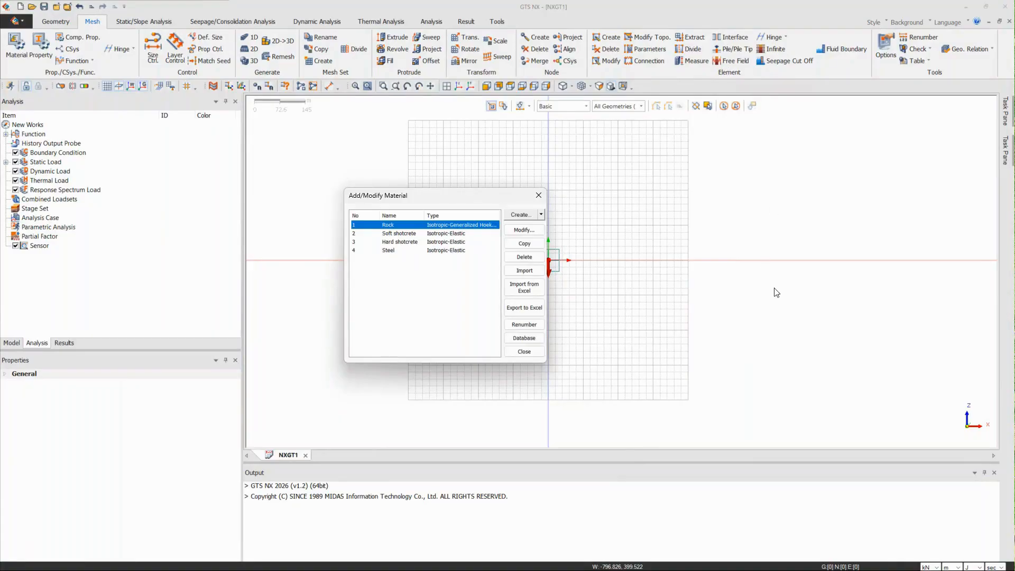
pyautogui.click(447, 234)
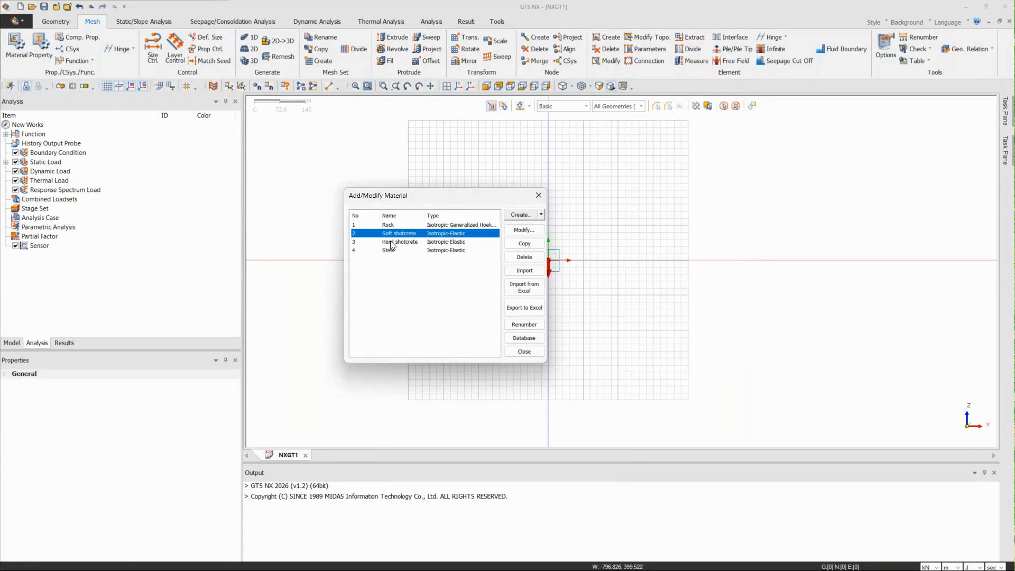
pyautogui.doubleClick(452, 235)
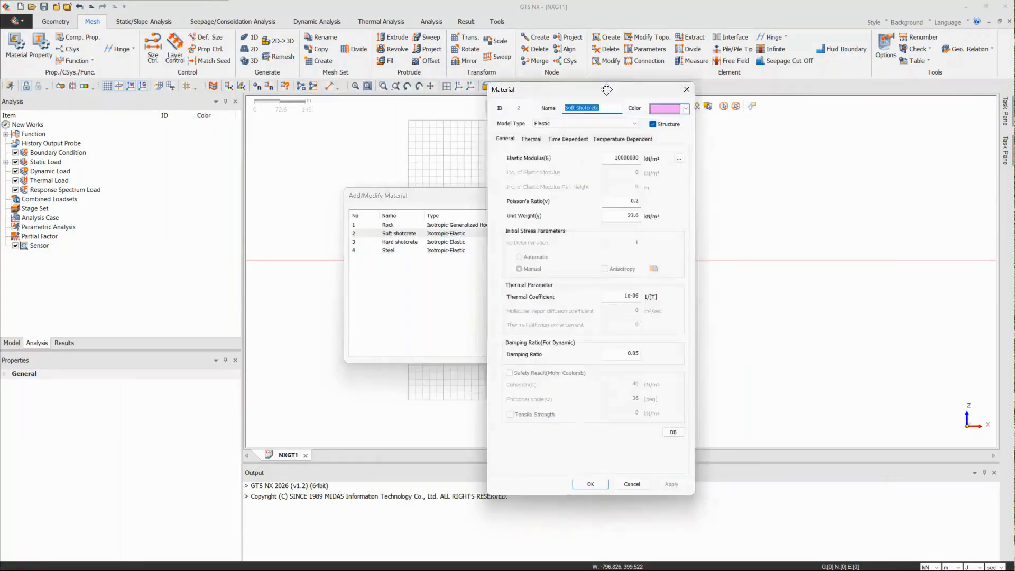
pyautogui.click(617, 152)
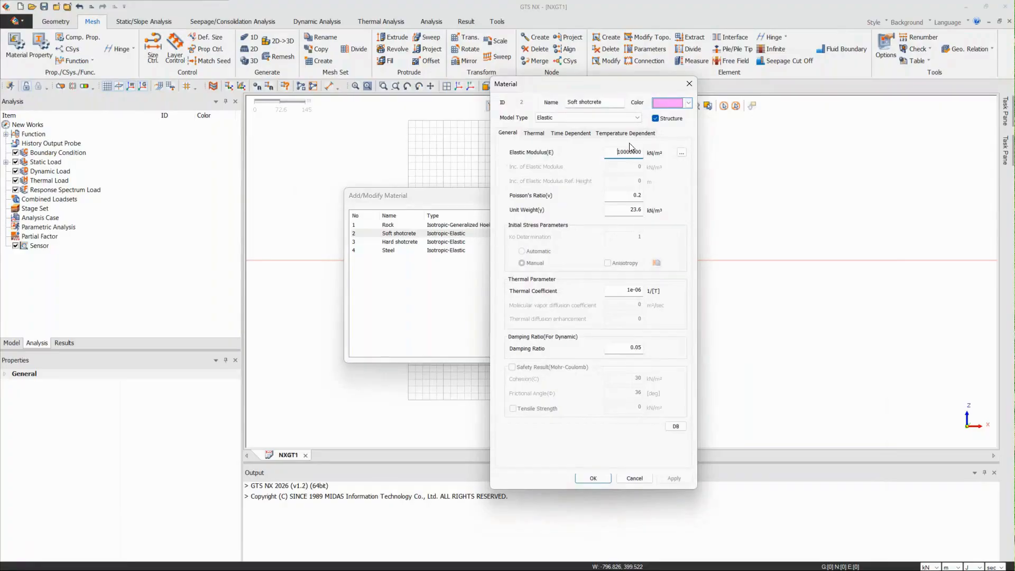
pyautogui.click(688, 88)
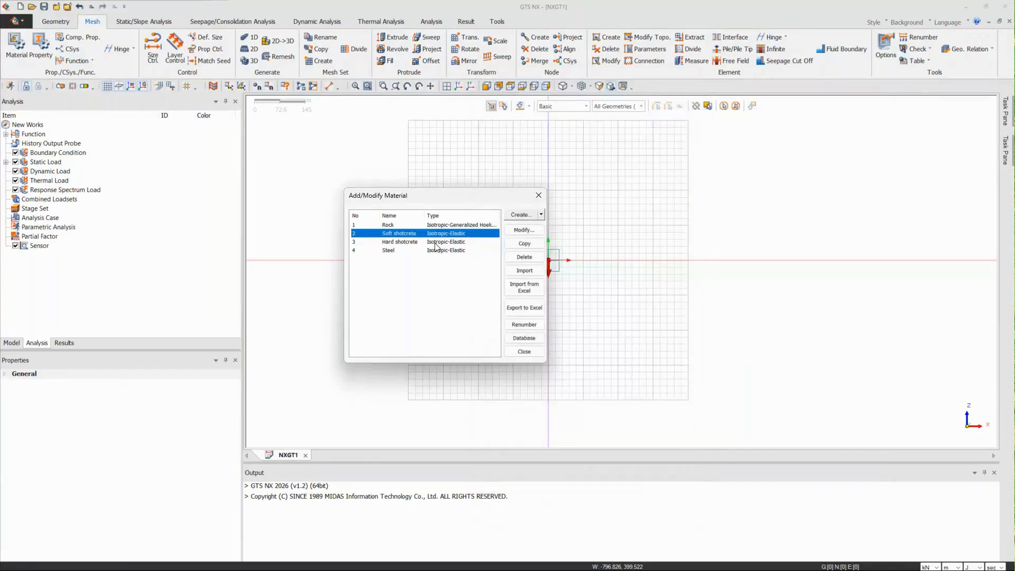
# Open the Hard shotcrete material, examine its general elastic values, and close it without changes
pyautogui.click(433, 242)
pyautogui.doubleClick(433, 242)
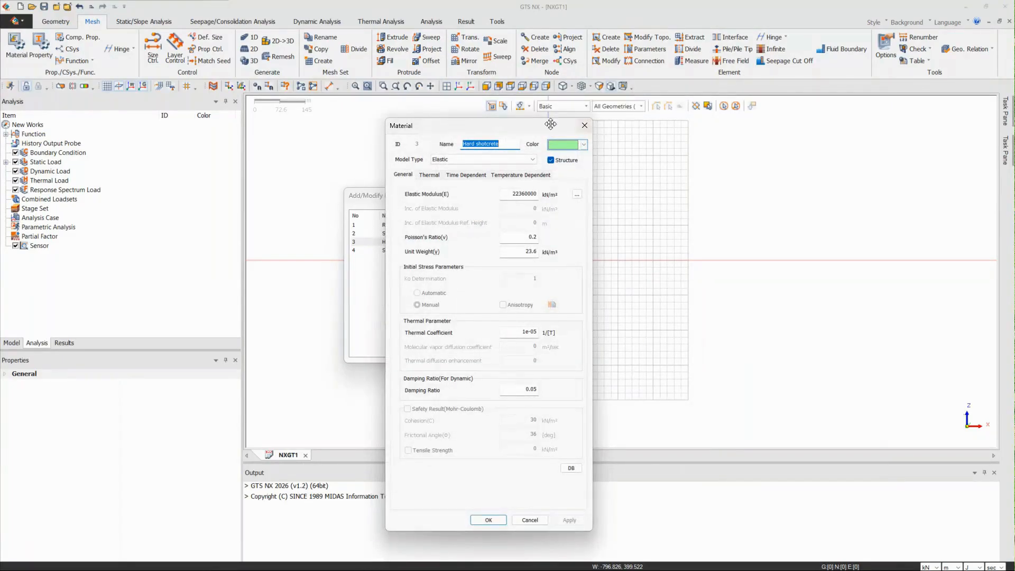
pyautogui.moveTo(550, 125); pyautogui.dragTo(585, 111)
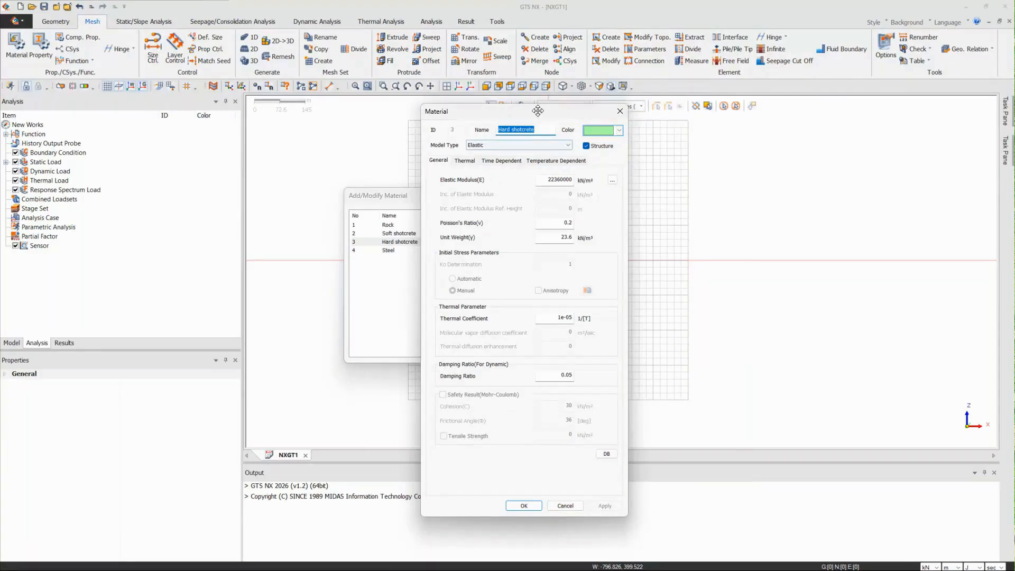
pyautogui.moveTo(537, 110); pyautogui.dragTo(643, 85)
pyautogui.press('Escape')
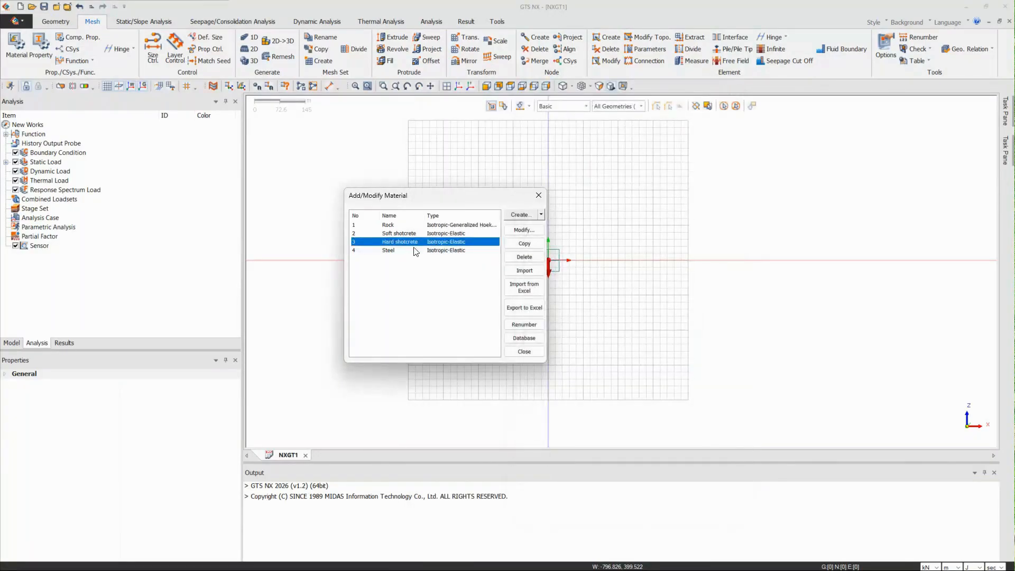
# Examine the Steel material's elastic modulus and general values, and close the material list
pyautogui.click(465, 251)
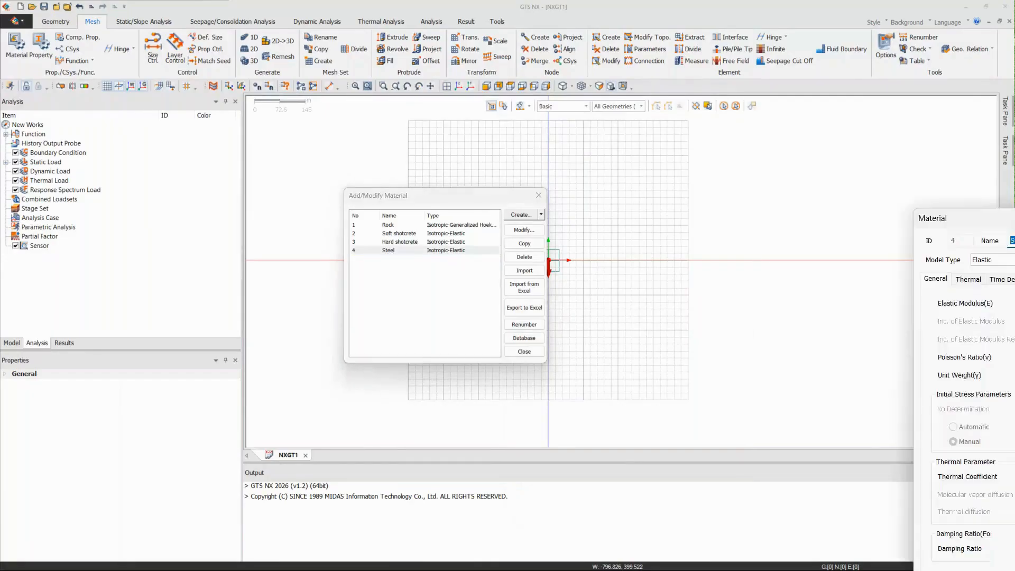
pyautogui.click(545, 131)
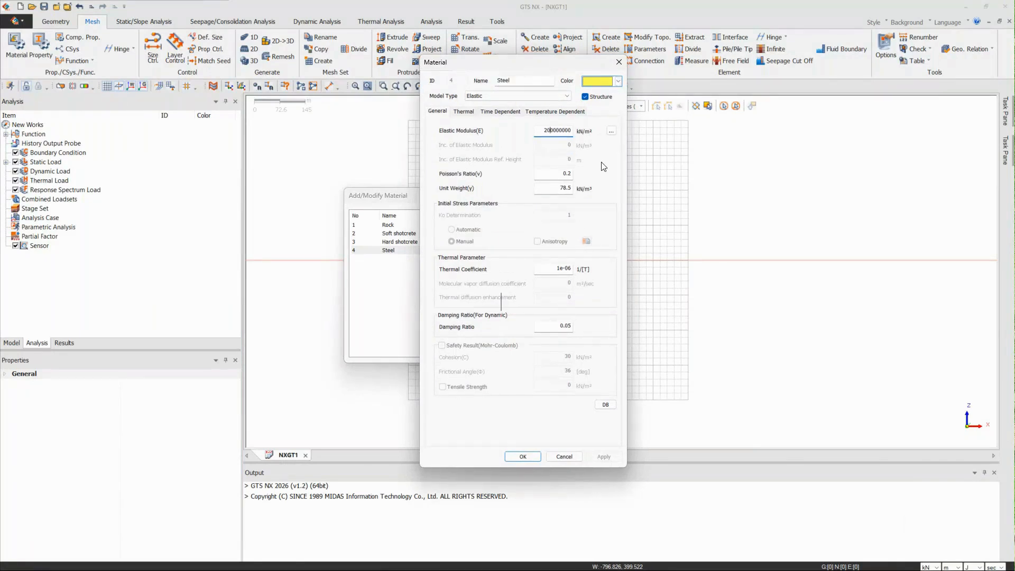
pyautogui.moveTo(602, 62); pyautogui.dragTo(646, 83)
pyautogui.click(663, 83)
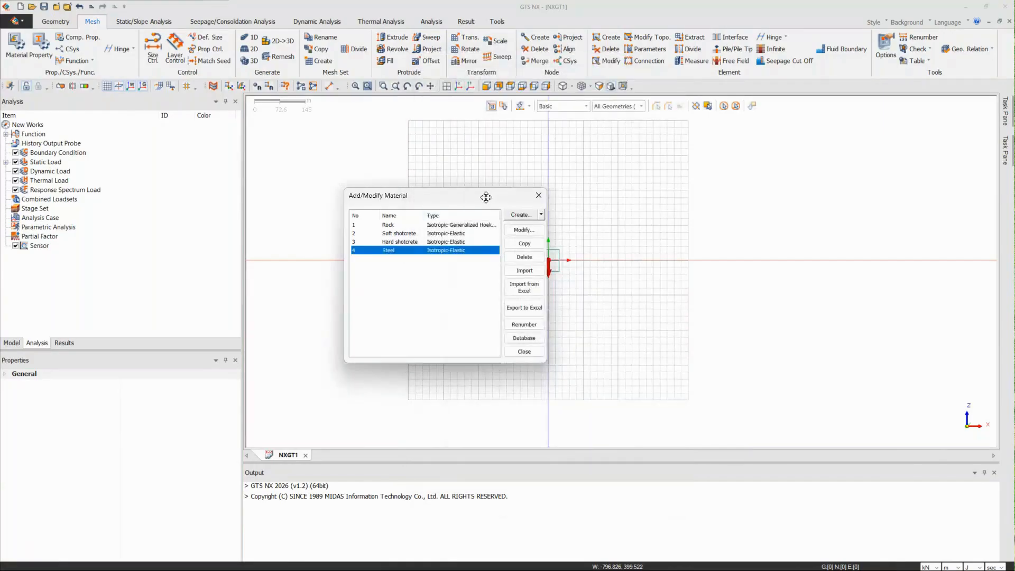
pyautogui.moveTo(485, 197); pyautogui.dragTo(501, 195)
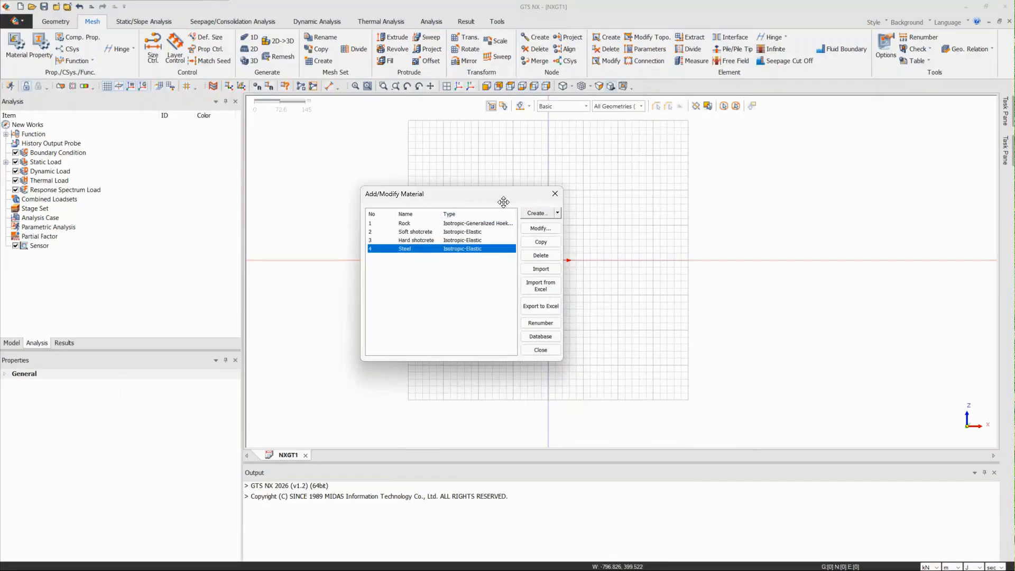
pyautogui.click(556, 196)
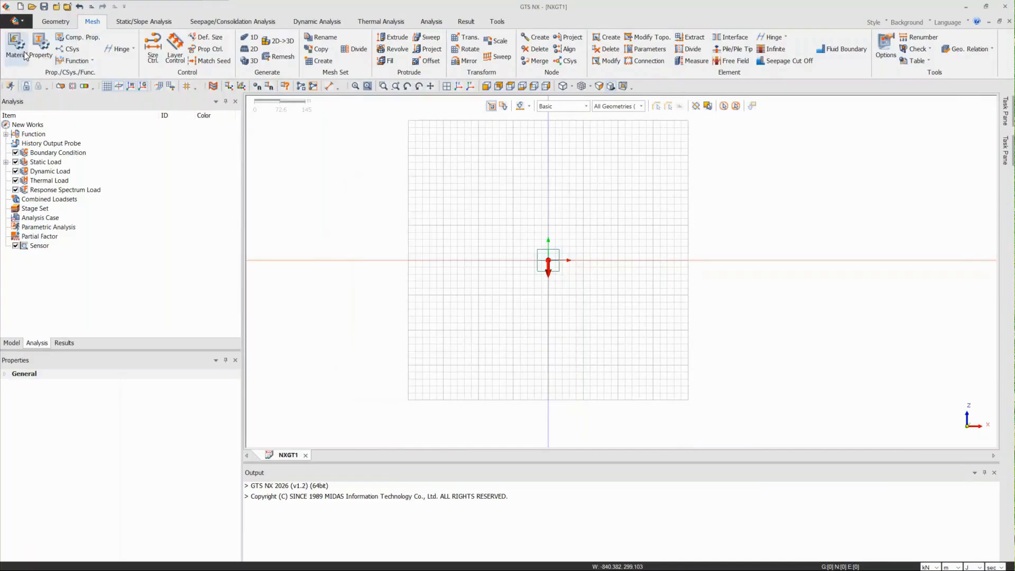
# Create a 3D solid property named Rock that uses the material 1: Rock
pyautogui.click(42, 50)
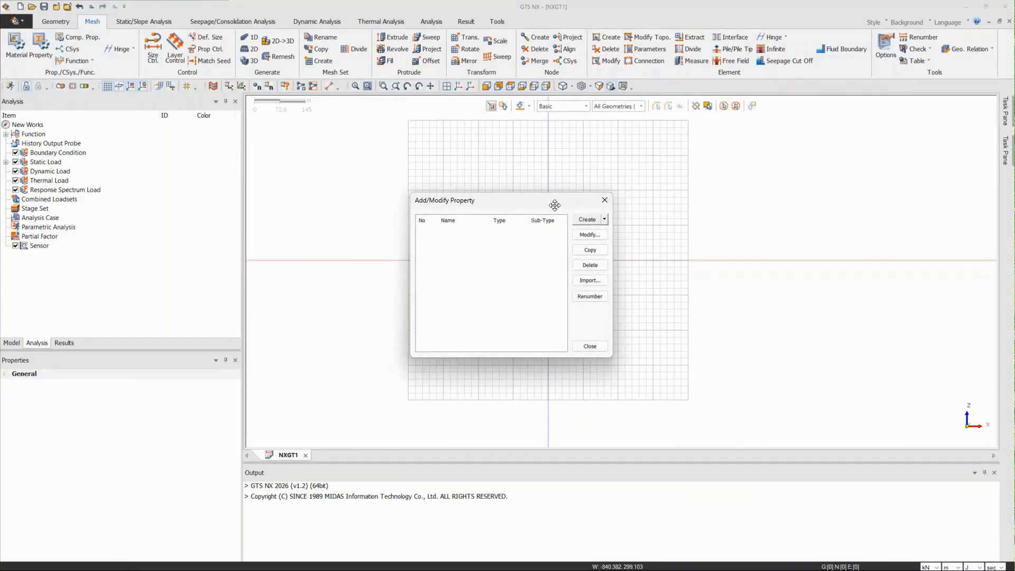
pyautogui.moveTo(555, 205); pyautogui.dragTo(605, 180)
pyautogui.click(608, 196)
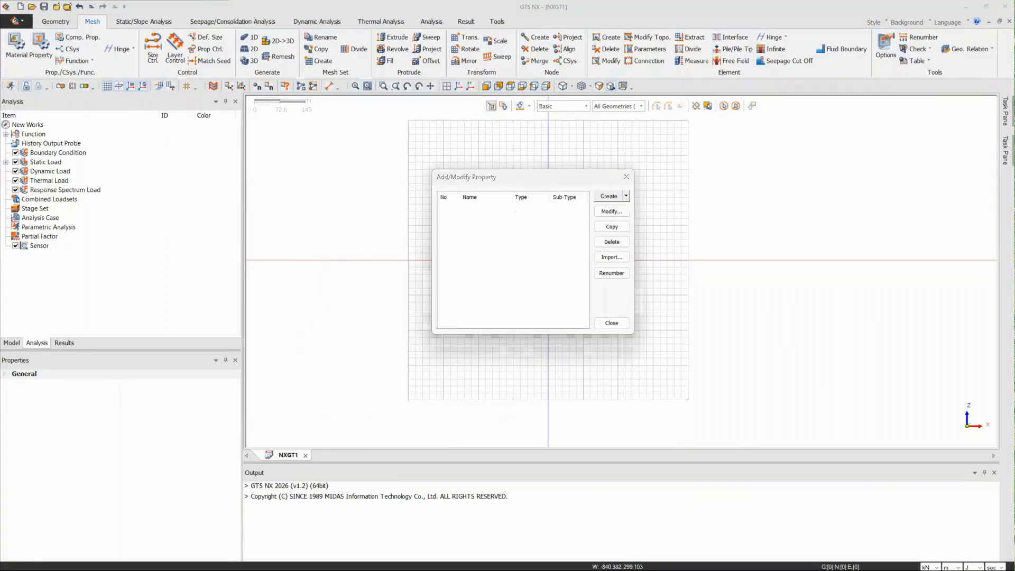
pyautogui.moveTo(698, 250); pyautogui.dragTo(613, 240)
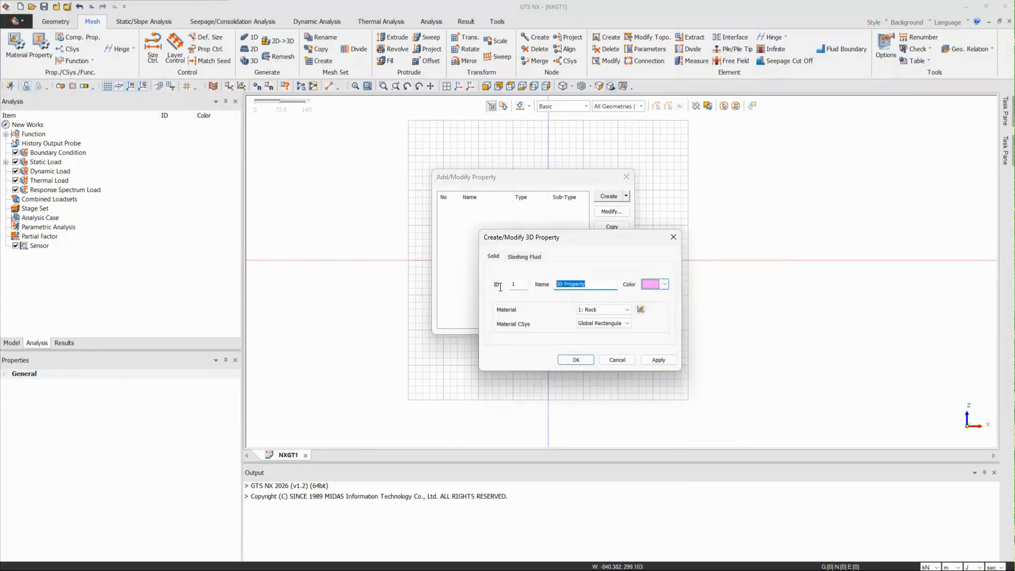
pyautogui.write('Rock')
pyautogui.click(599, 309)
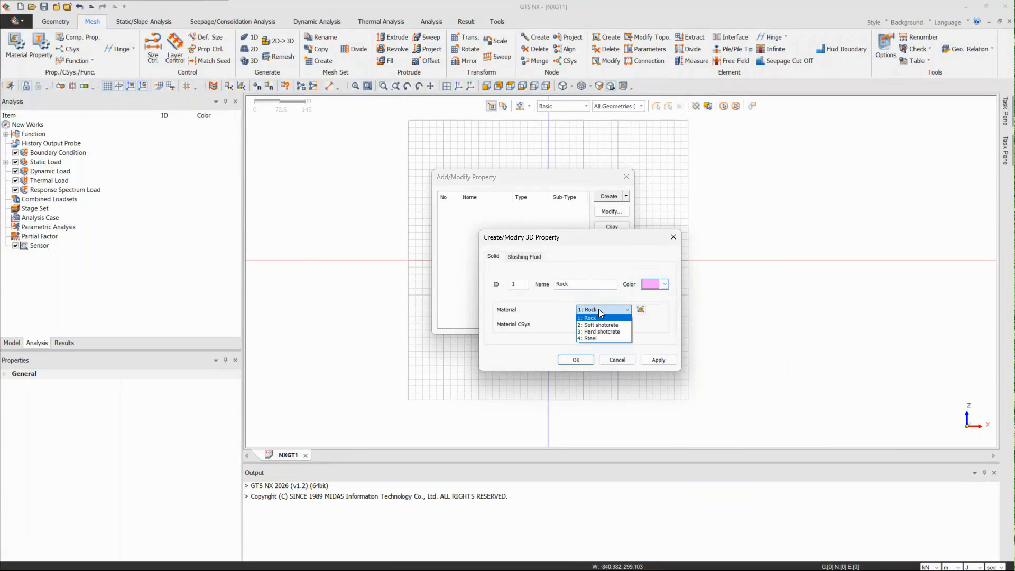
pyautogui.click(592, 318)
pyautogui.click(658, 360)
pyautogui.moveTo(615, 238); pyautogui.dragTo(394, 276)
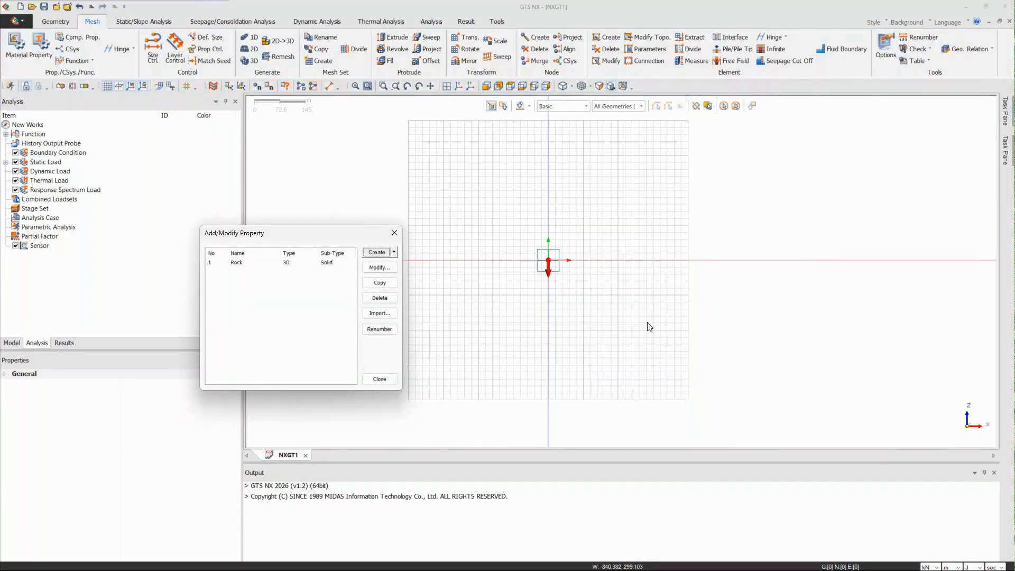
# Create a 2D shell property named Soft shortcrete with material 2: Soft shotcrete and a uniform thickness of 0.2 m
pyautogui.moveTo(324, 238); pyautogui.dragTo(418, 227)
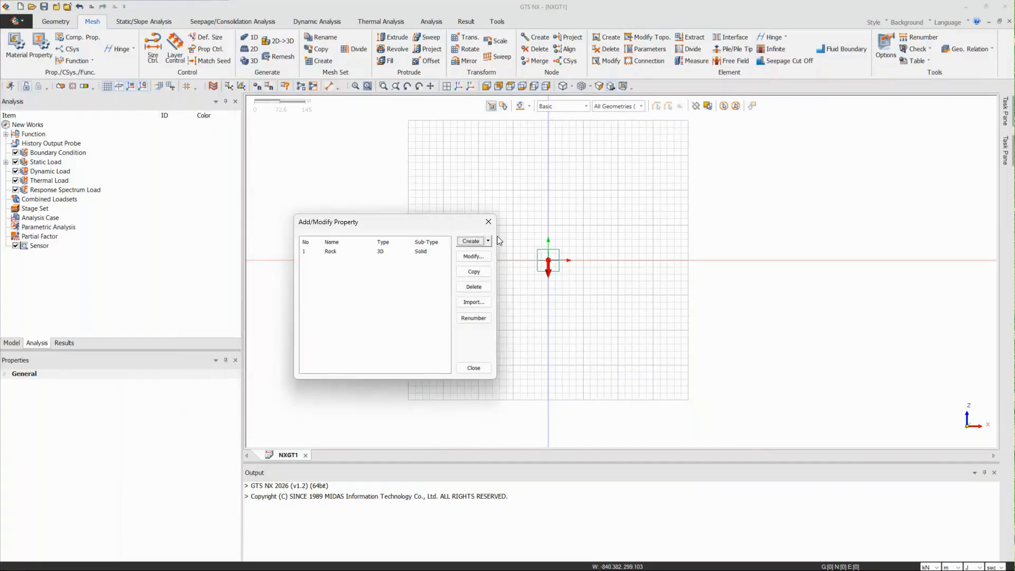
pyautogui.click(489, 241)
pyautogui.click(494, 264)
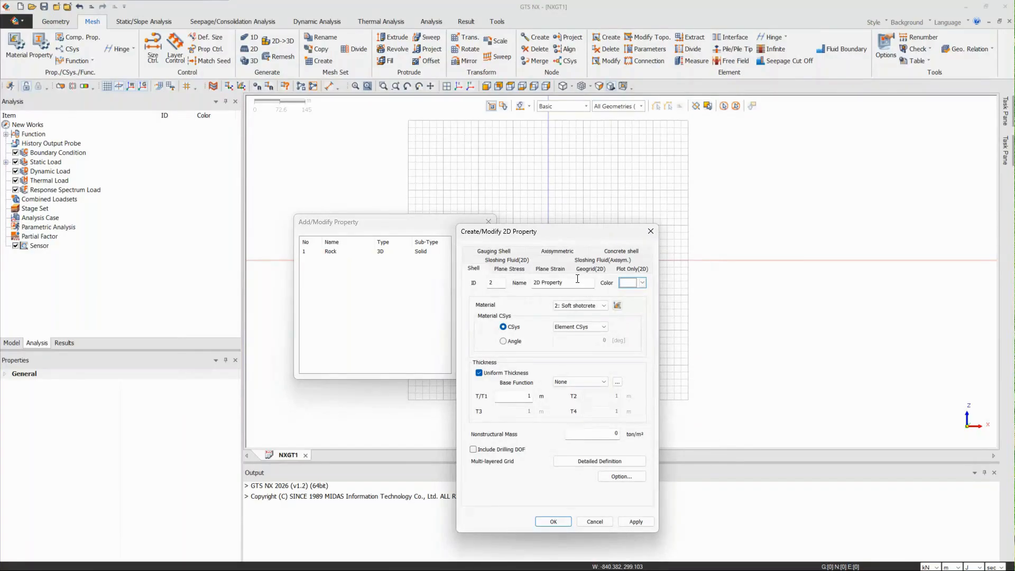
pyautogui.moveTo(577, 279); pyautogui.dragTo(480, 283)
pyautogui.write('Soft s')
pyautogui.click(510, 396)
pyautogui.write('0.2')
pyautogui.moveTo(575, 235); pyautogui.dragTo(576, 203)
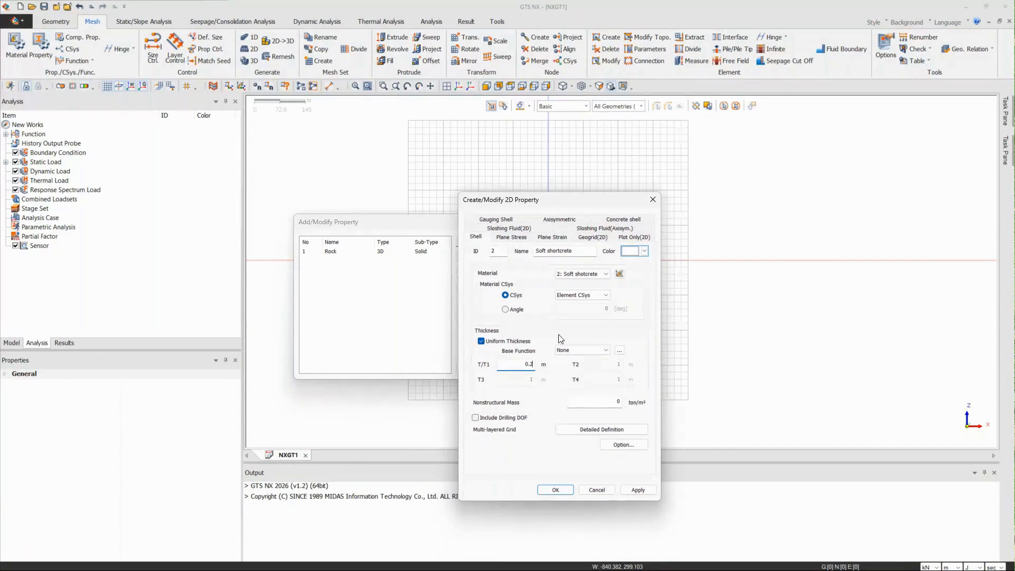
pyautogui.click(638, 489)
# Create a second 2D shell property named Hard shortcrete with material 3: Hard shotcrete, and close the property definition
pyautogui.moveTo(546, 251); pyautogui.dragTo(526, 254)
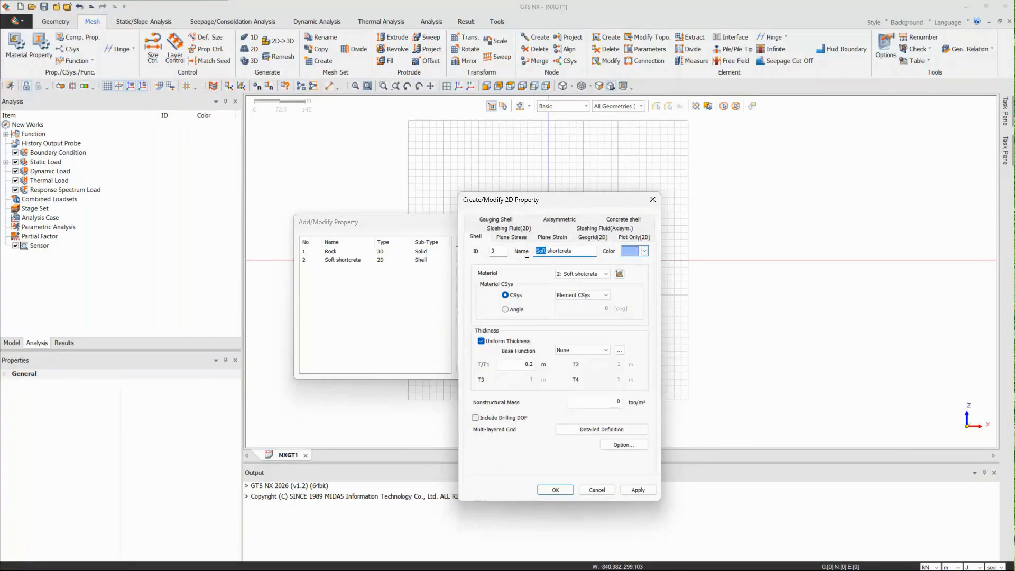
pyautogui.write('Hard')
pyautogui.click(562, 274)
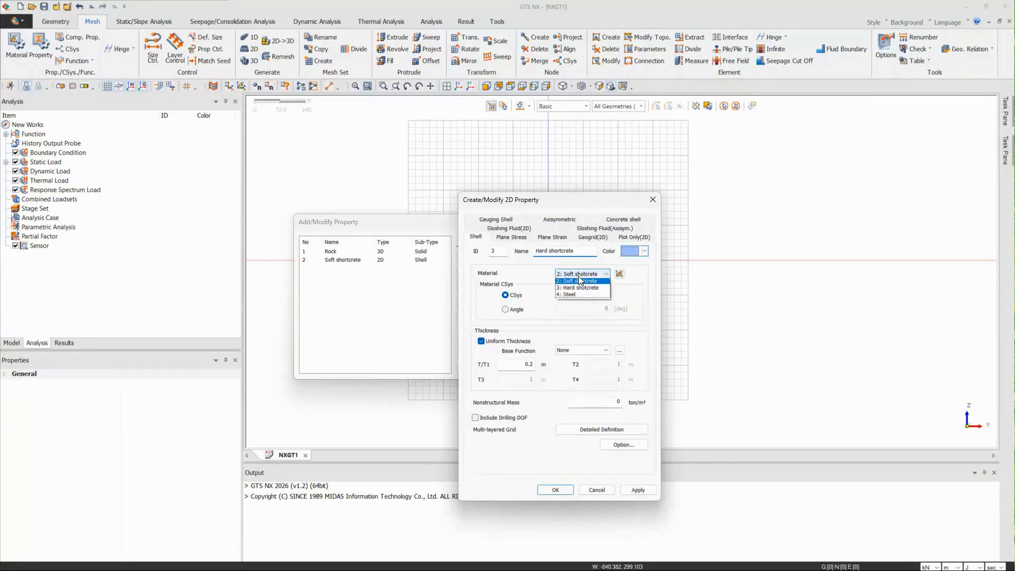
pyautogui.click(578, 290)
pyautogui.click(638, 489)
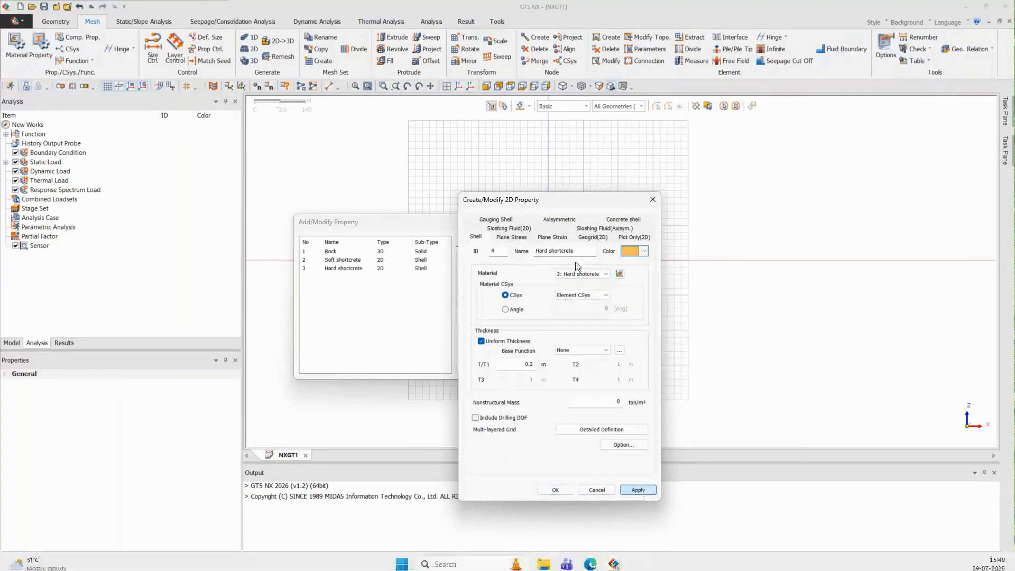
pyautogui.moveTo(603, 200); pyautogui.dragTo(654, 155)
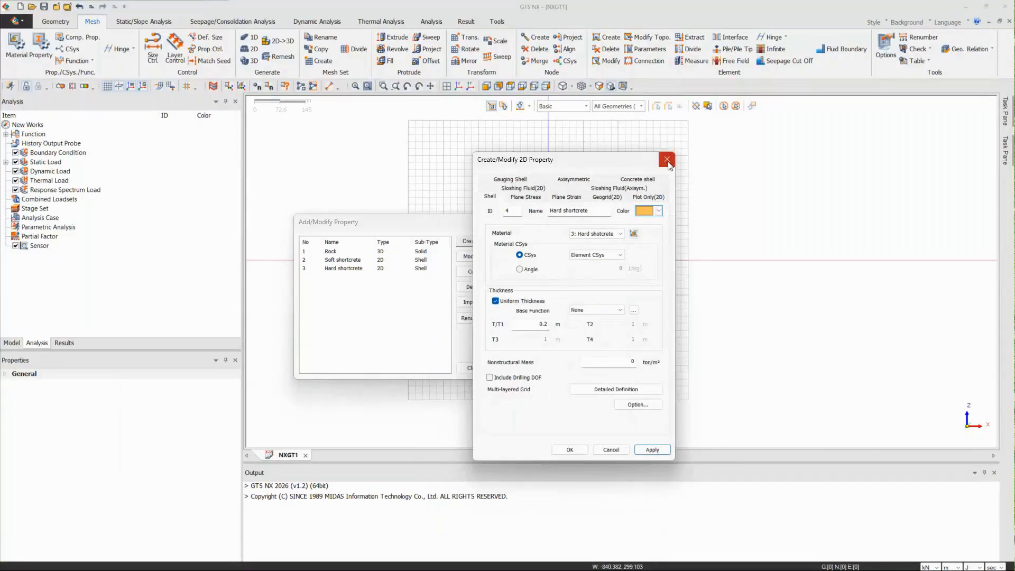
pyautogui.click(667, 155)
# Start a new 1D property named Rockbolts of the Embedded Truss type
pyautogui.moveTo(440, 226); pyautogui.dragTo(443, 205)
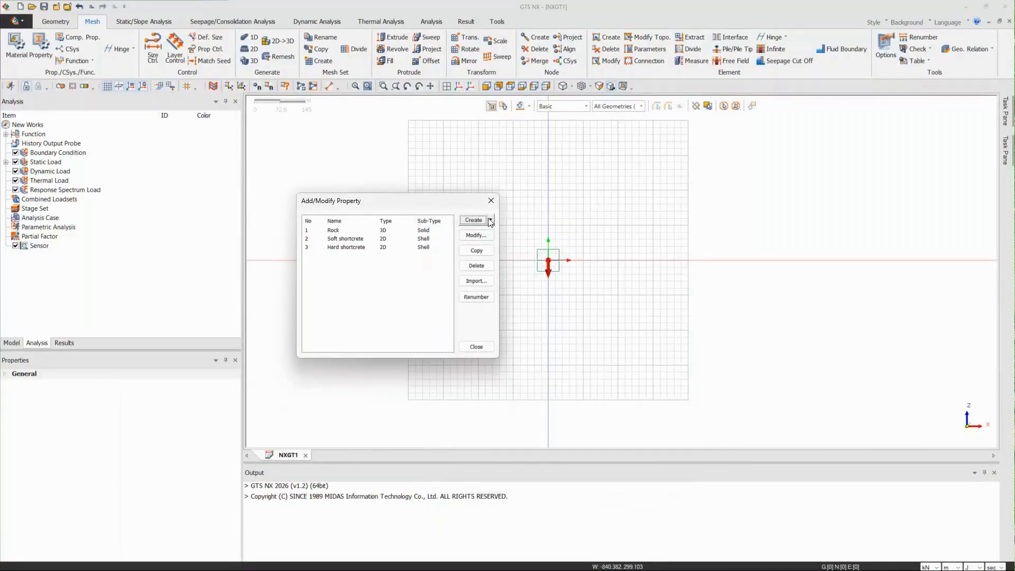
pyautogui.click(491, 219)
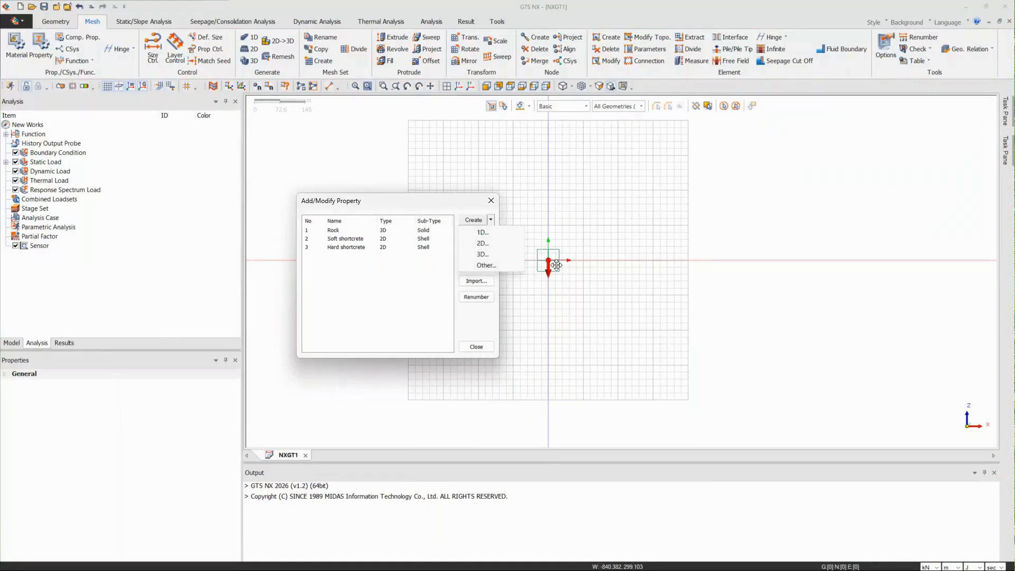
pyautogui.click(490, 231)
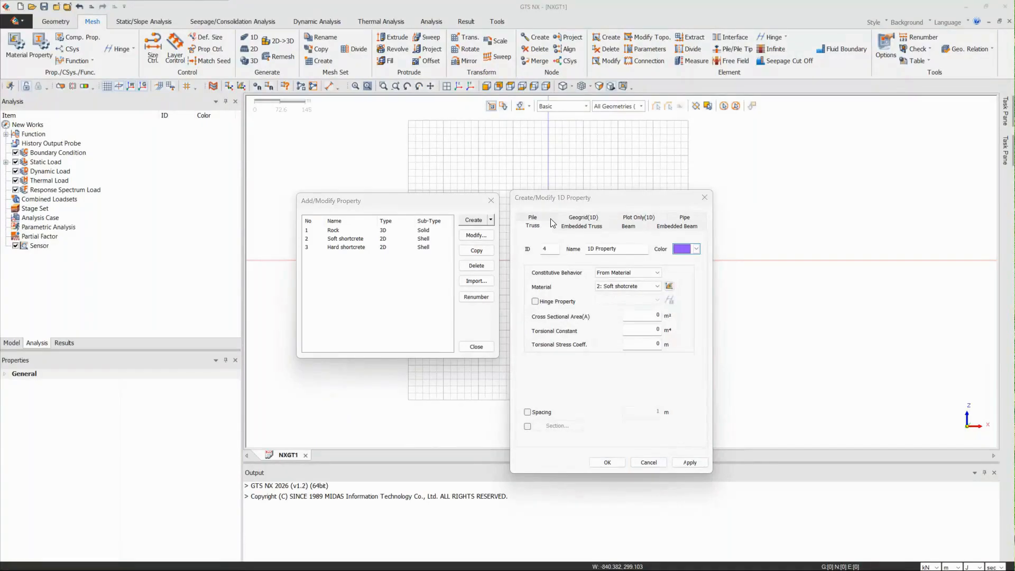
pyautogui.click(544, 251)
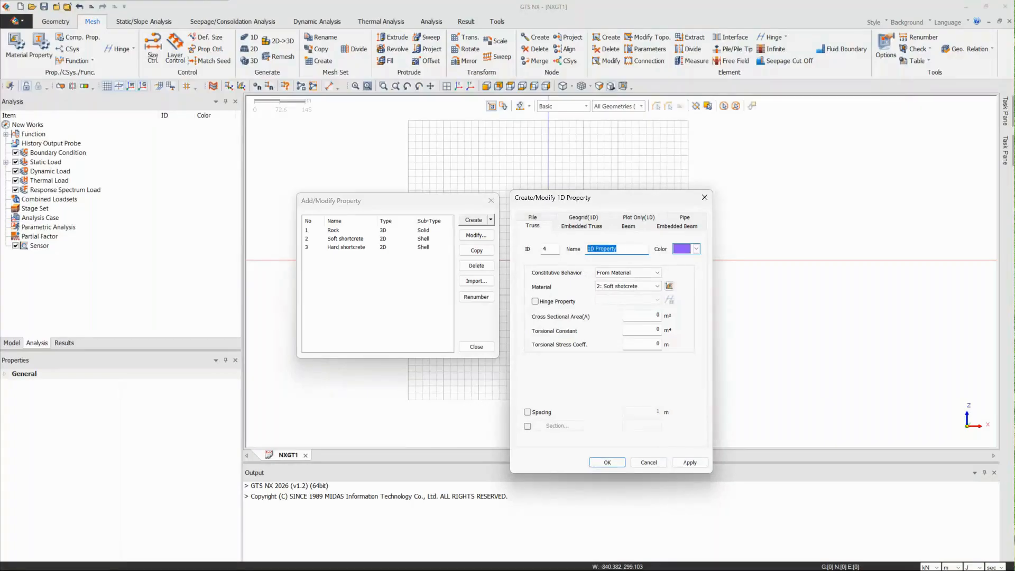
pyautogui.write('Rockbolts')
pyautogui.click(584, 226)
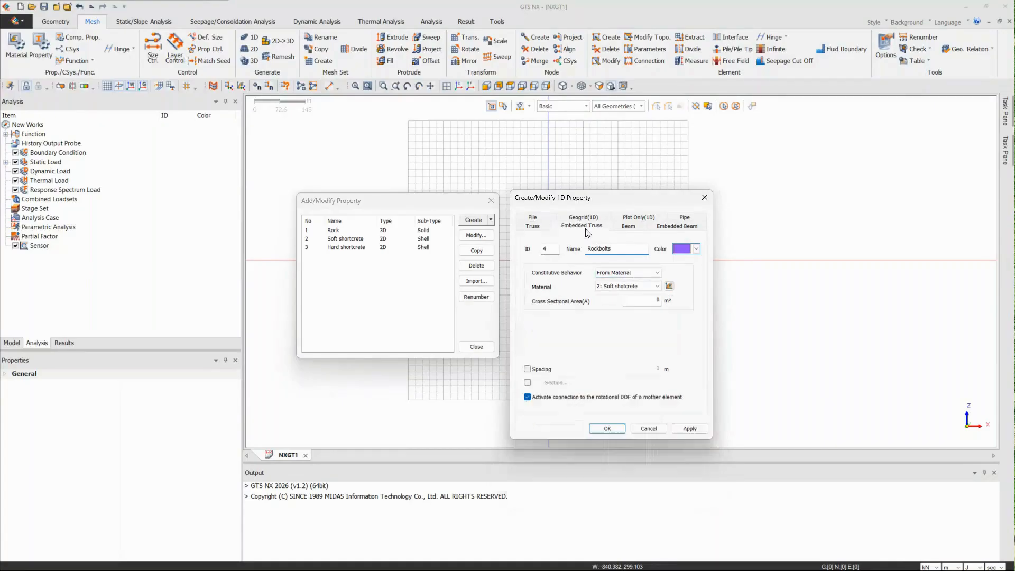
# Set the Rockbolts property to Compression Only/Gap behavior with material 4: Steel and an allowable tension of 135 kN
pyautogui.click(629, 272)
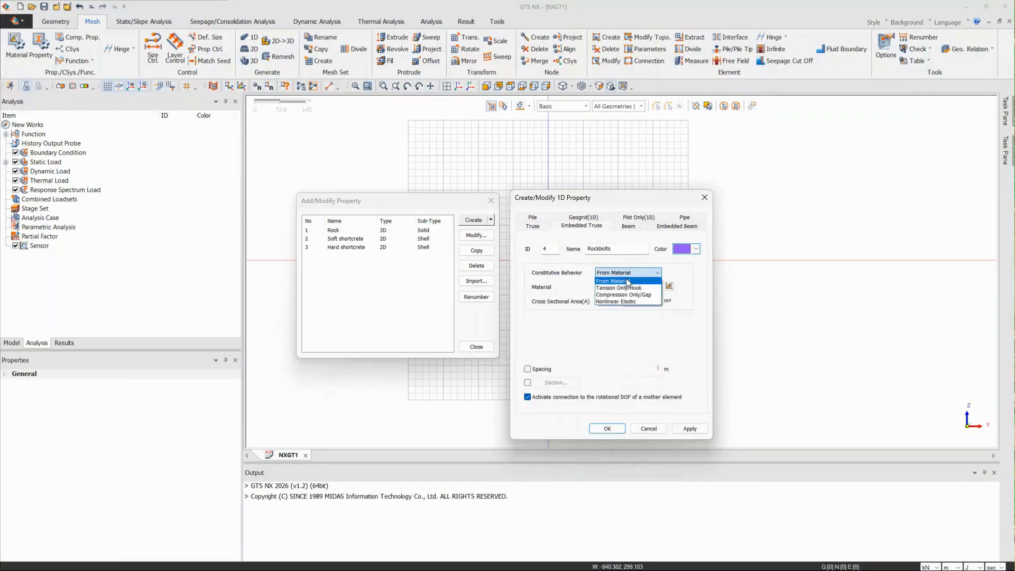
pyautogui.click(628, 280)
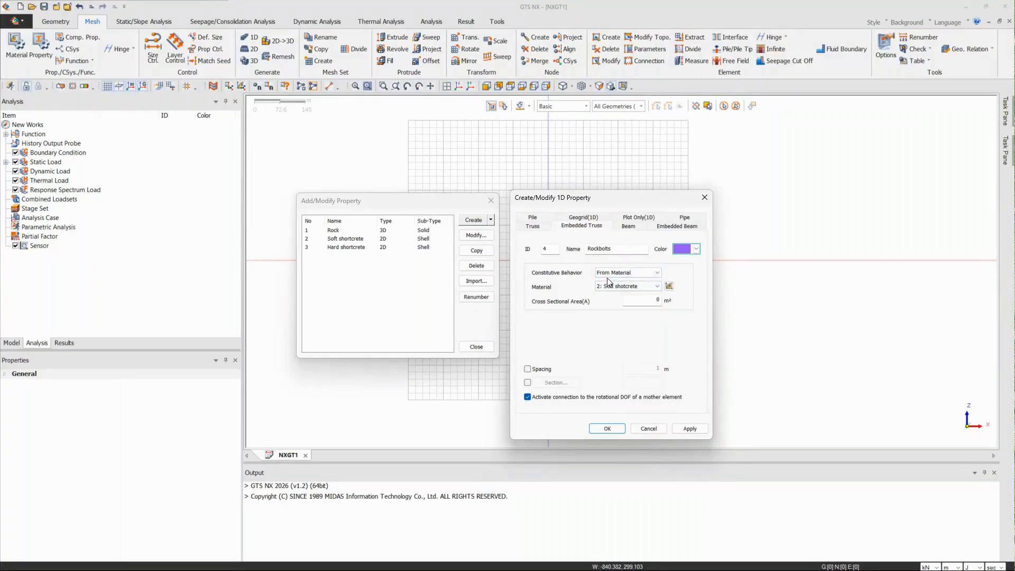
pyautogui.click(614, 272)
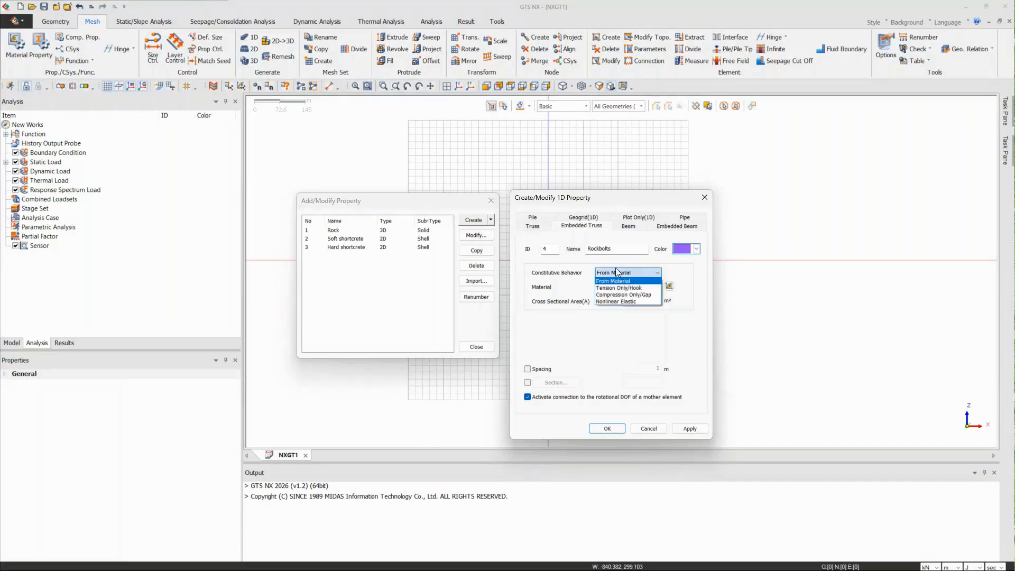
pyautogui.click(625, 295)
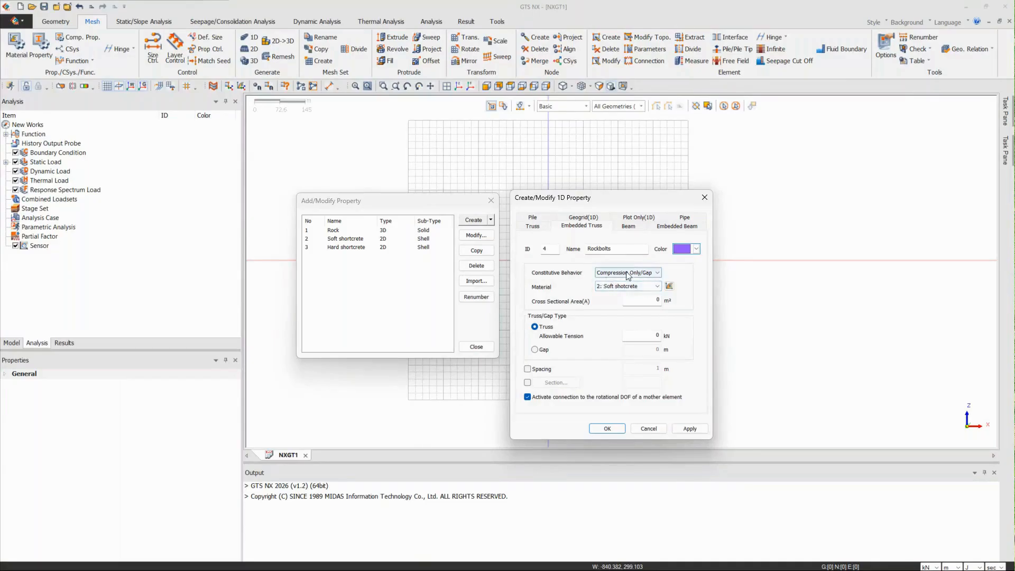
pyautogui.click(631, 290)
pyautogui.click(605, 309)
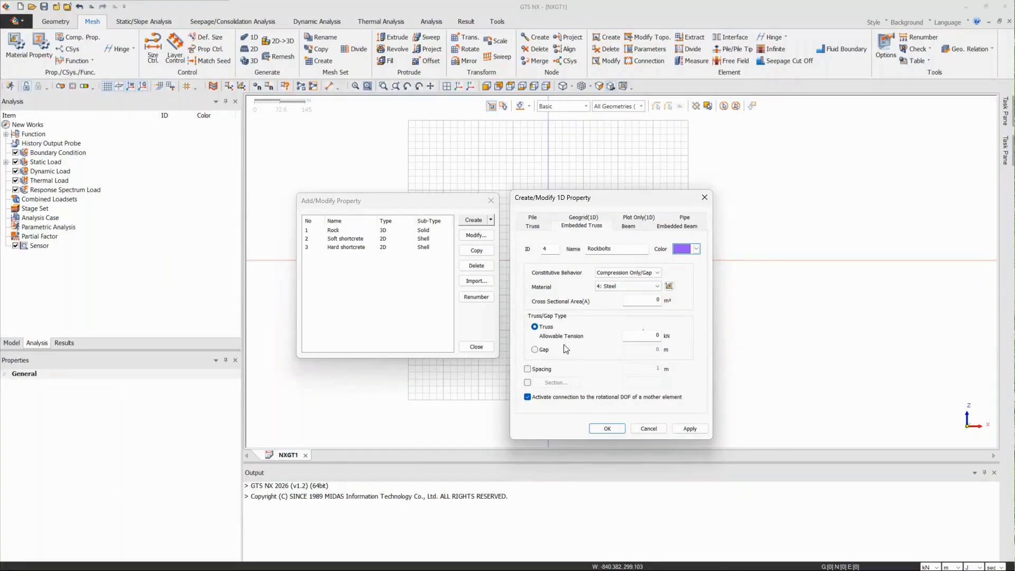
pyautogui.doubleClick(653, 335)
pyautogui.write('135')
# Give the Rockbolts property a Solid Round section with a diameter of 0.025 m, and confirm the property
pyautogui.click(527, 382)
pyautogui.click(566, 383)
pyautogui.click(666, 199)
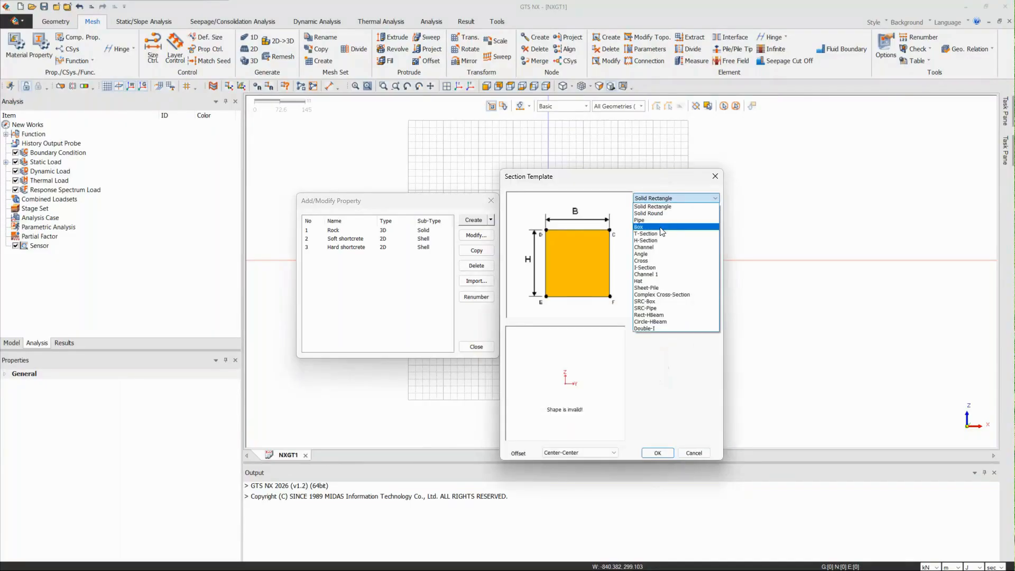
pyautogui.click(664, 200)
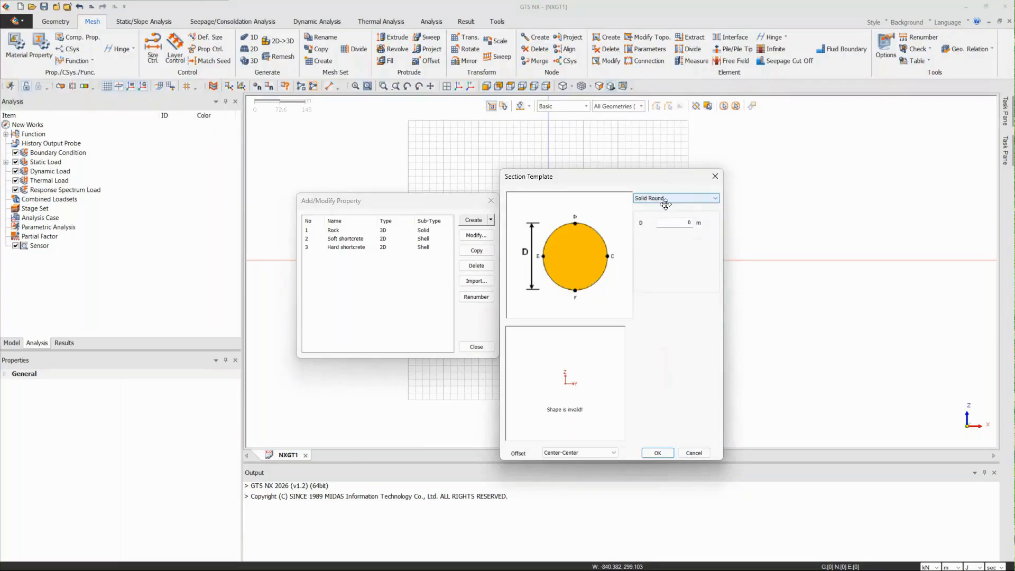
pyautogui.click(695, 221)
pyautogui.write('0.')
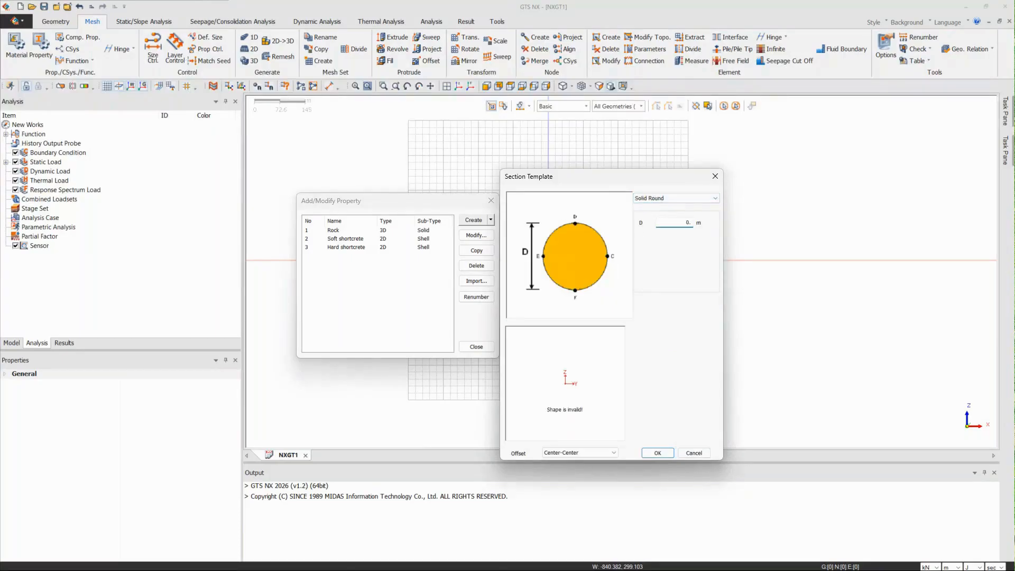
pyautogui.write('025')
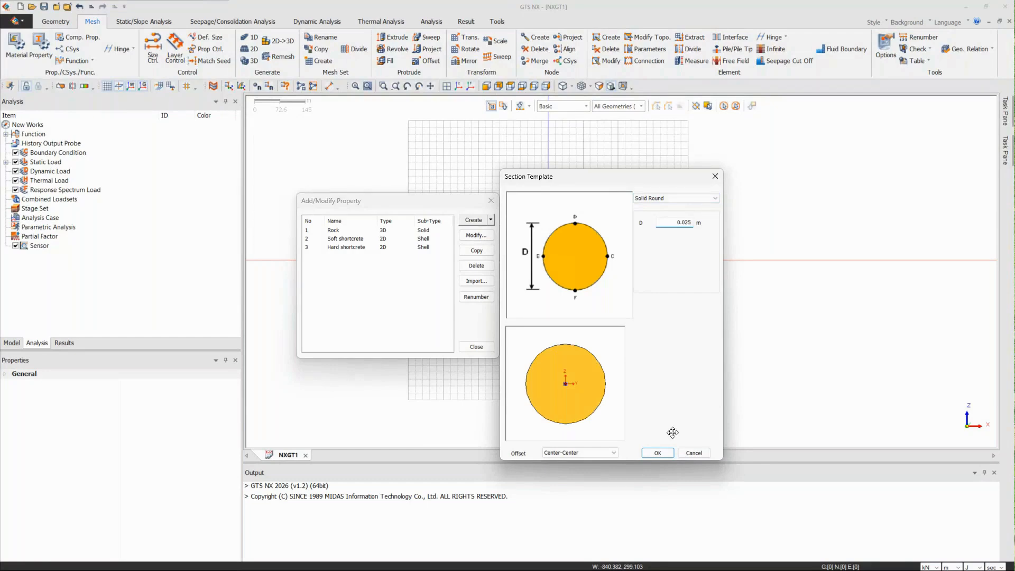
pyautogui.click(657, 453)
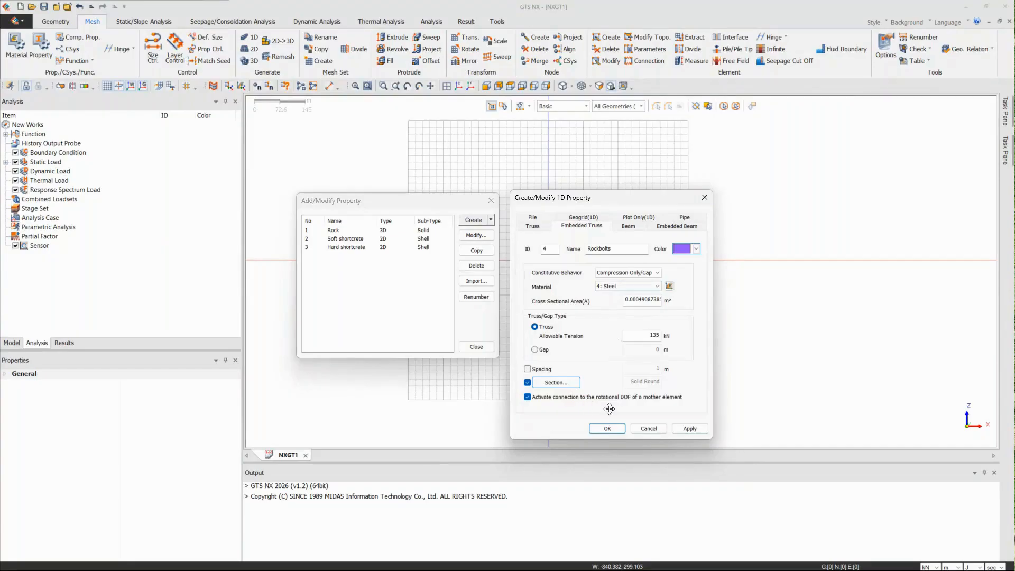
pyautogui.click(607, 428)
# Reopen the Rockbolts property to review its settings, then close it and the property list
pyautogui.moveTo(401, 210); pyautogui.dragTo(558, 245)
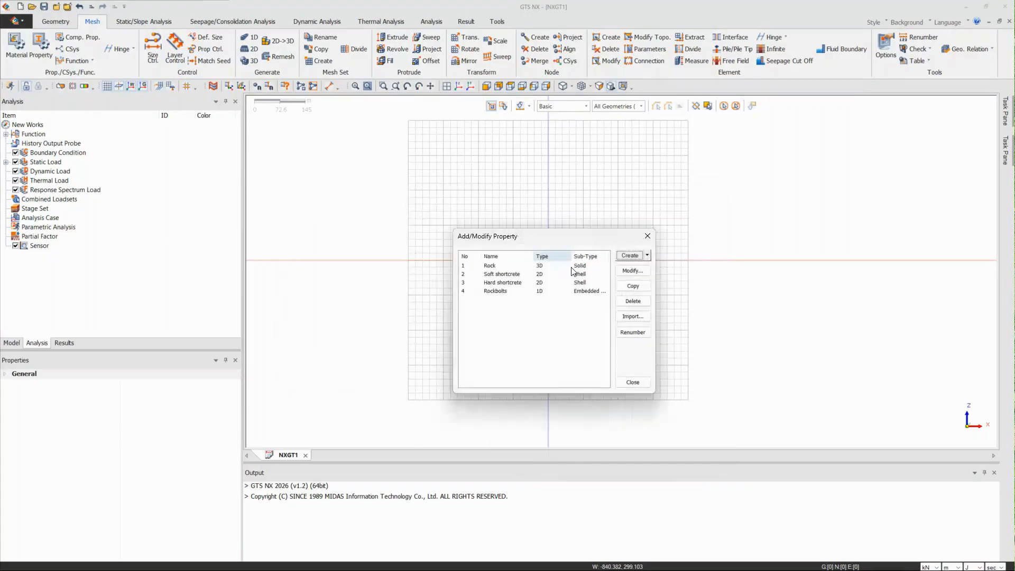
pyautogui.doubleClick(579, 292)
pyautogui.moveTo(626, 164); pyautogui.dragTo(597, 152)
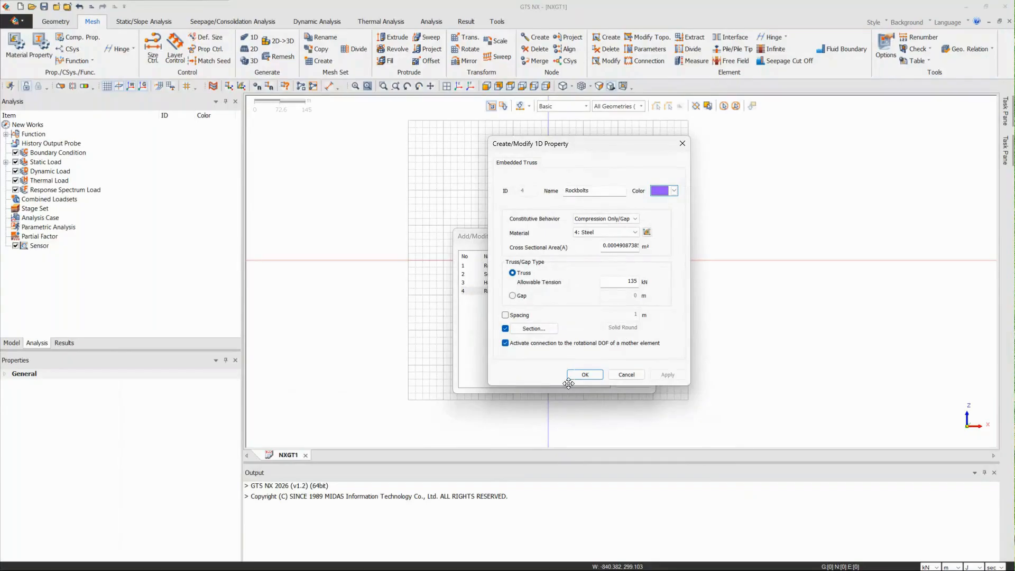
pyautogui.click(586, 375)
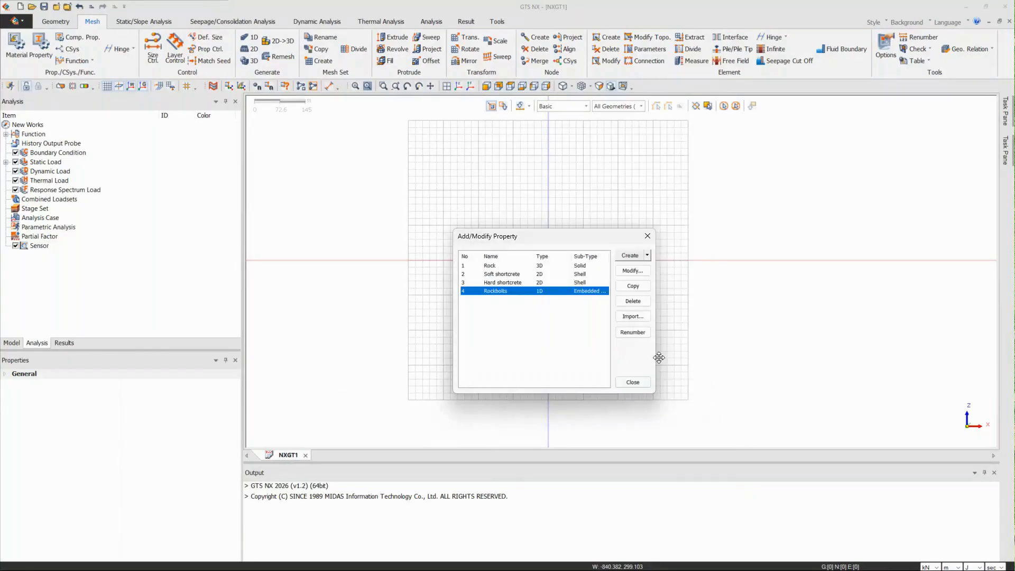
pyautogui.click(648, 236)
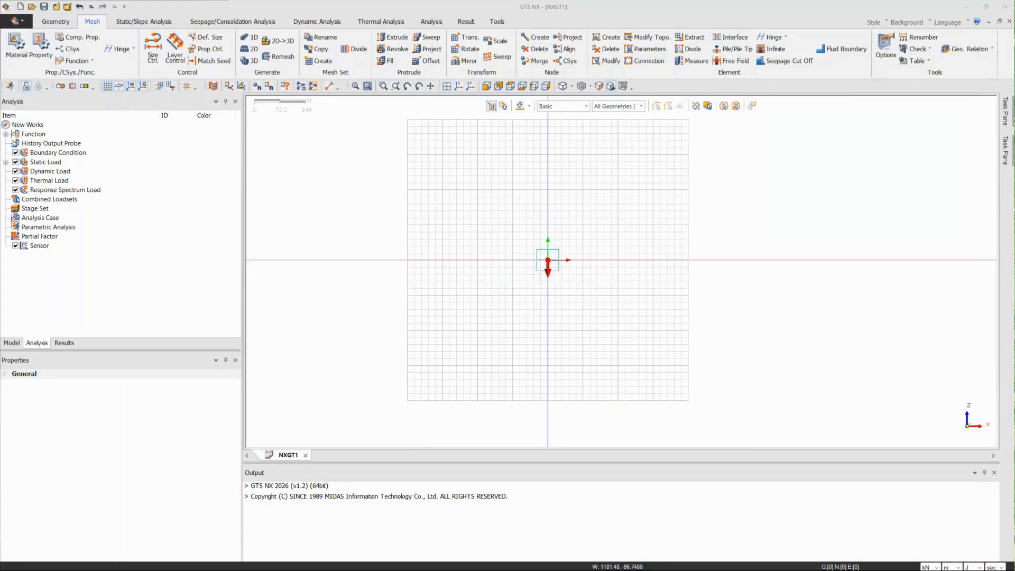
# Switch to PowerPoint to review the GTS NX workflow slide, and return to GTS NX
pyautogui.moveTo(581, 98); pyautogui.dragTo(347, 85)
pyautogui.click(454, 85)
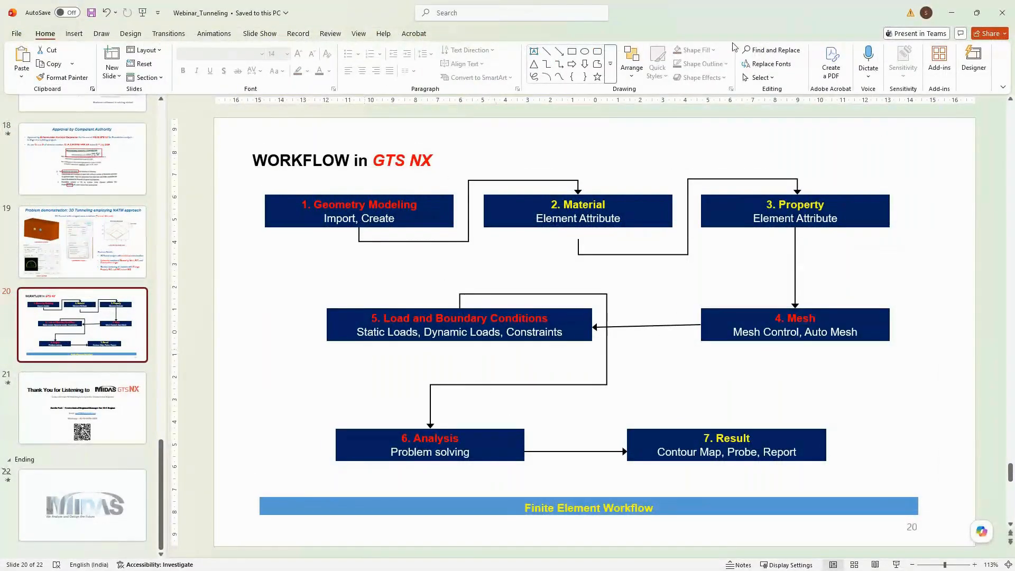
pyautogui.moveTo(674, 14); pyautogui.dragTo(1014, 104)
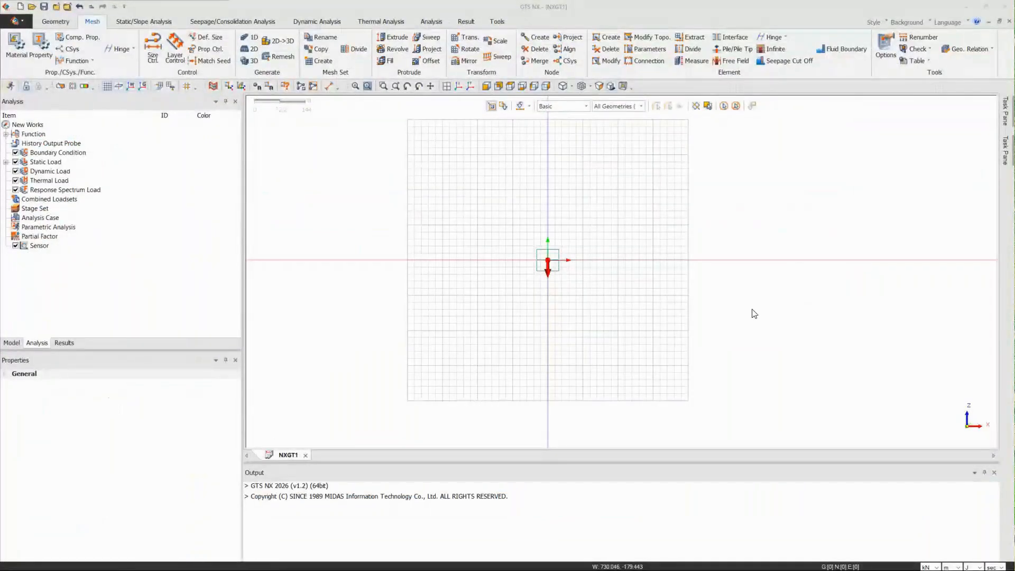
# Open the Tunnel Wizard and define a 3 Center Circle tunnel shape with the number of tunnels set to 2
pyautogui.click(144, 21)
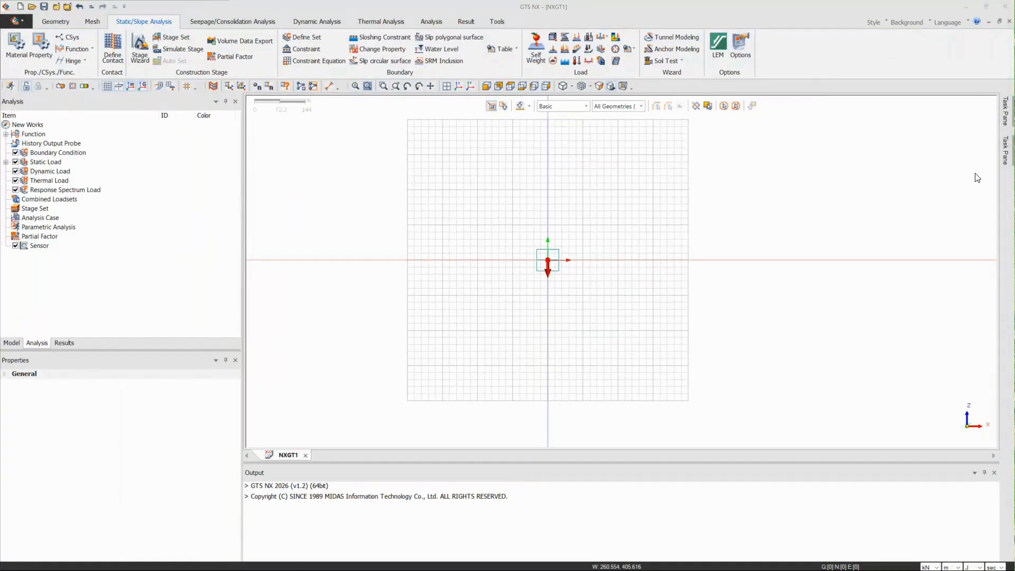
pyautogui.moveTo(596, 108); pyautogui.dragTo(610, 137)
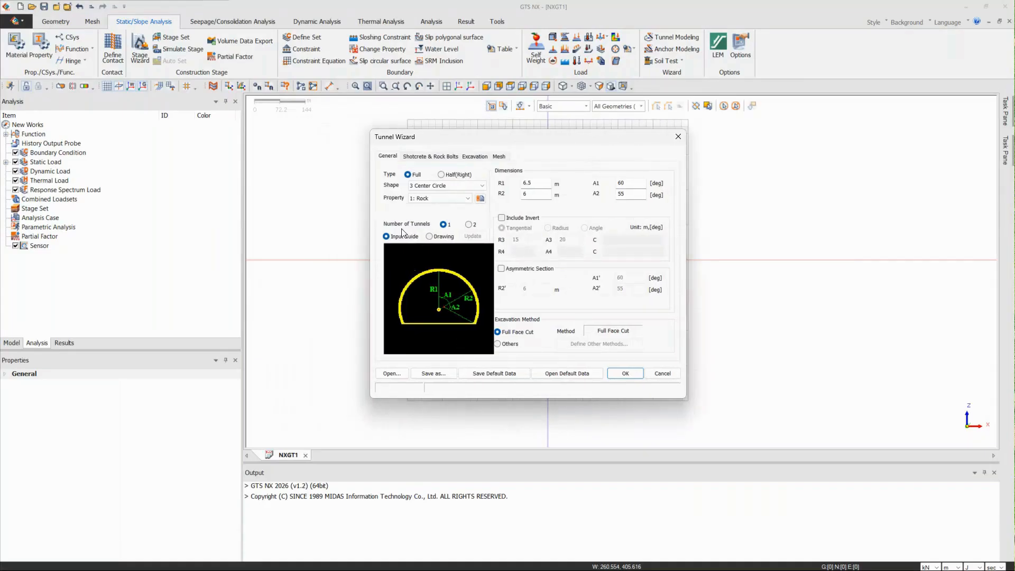
pyautogui.click(446, 186)
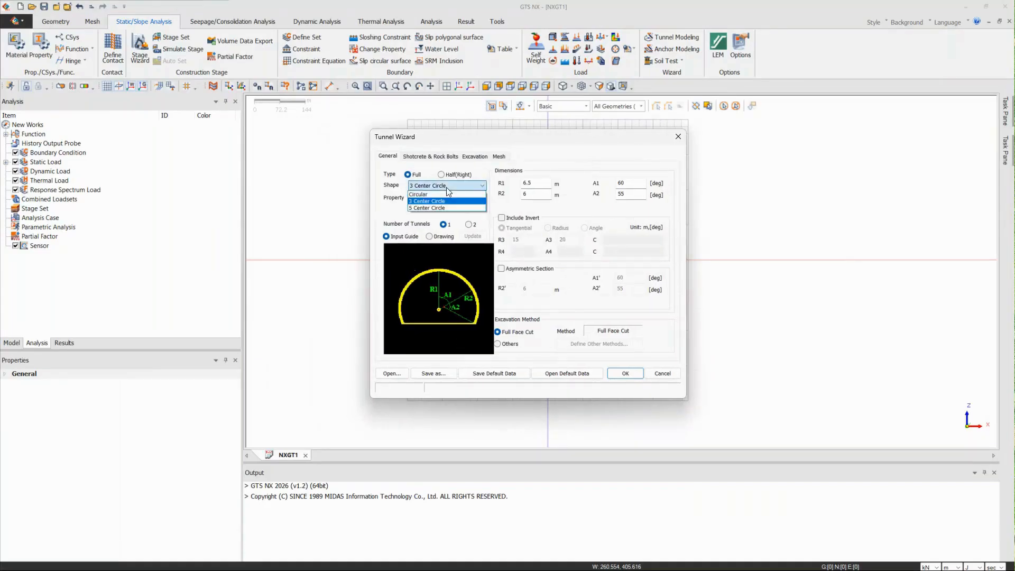
pyautogui.click(438, 202)
pyautogui.click(439, 186)
pyautogui.click(433, 203)
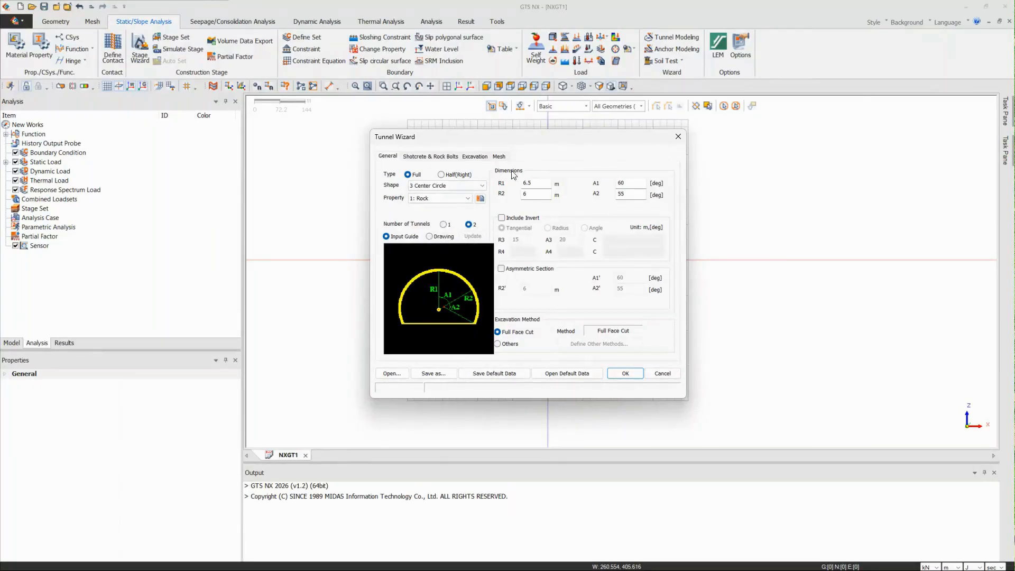
# Include the invert in the tunnel section and update the drawing preview of the shape
pyautogui.click(430, 237)
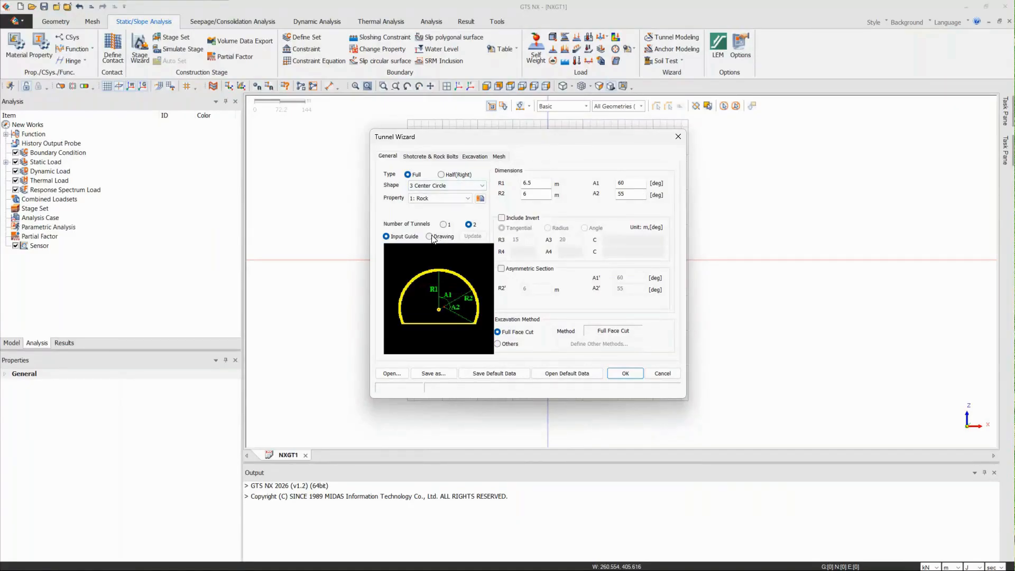
pyautogui.click(502, 217)
pyautogui.click(472, 236)
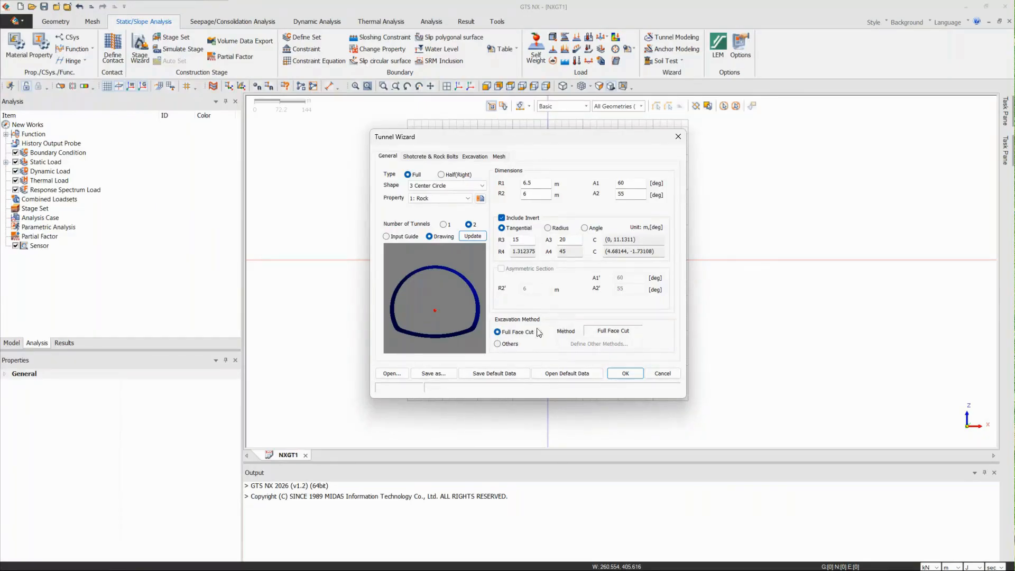
# Switch the excavation method to Others and try the Ring Cut2 and CD Cut types before choosing Bench Cut
pyautogui.click(499, 345)
pyautogui.click(638, 373)
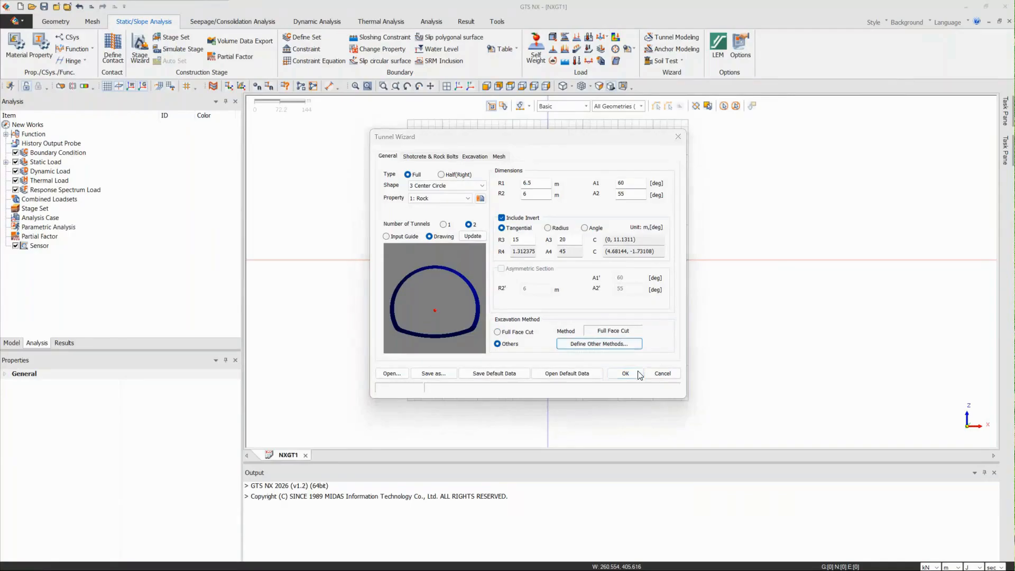
pyautogui.moveTo(987, 203); pyautogui.dragTo(652, 156)
pyautogui.click(664, 169)
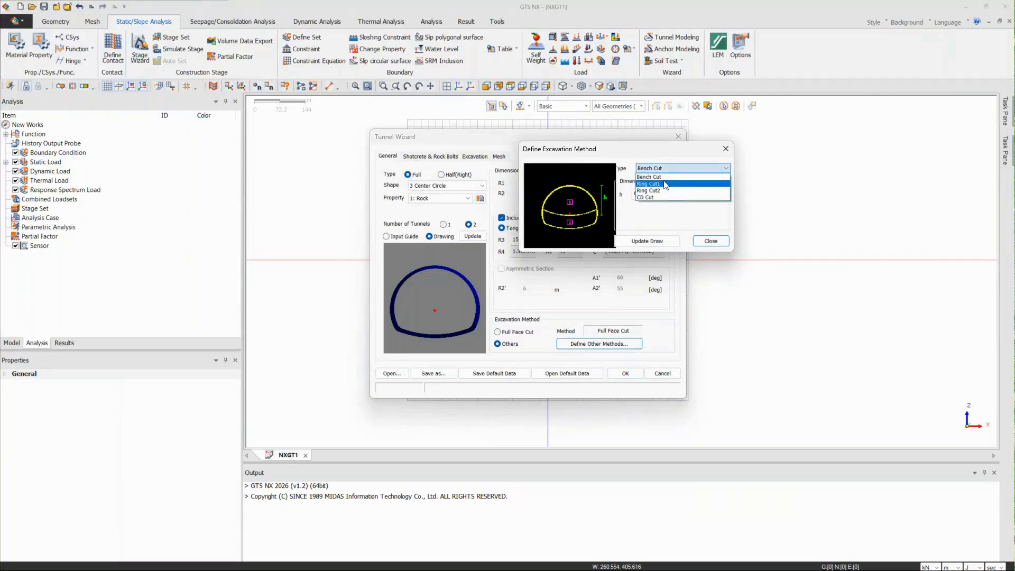
pyautogui.click(666, 190)
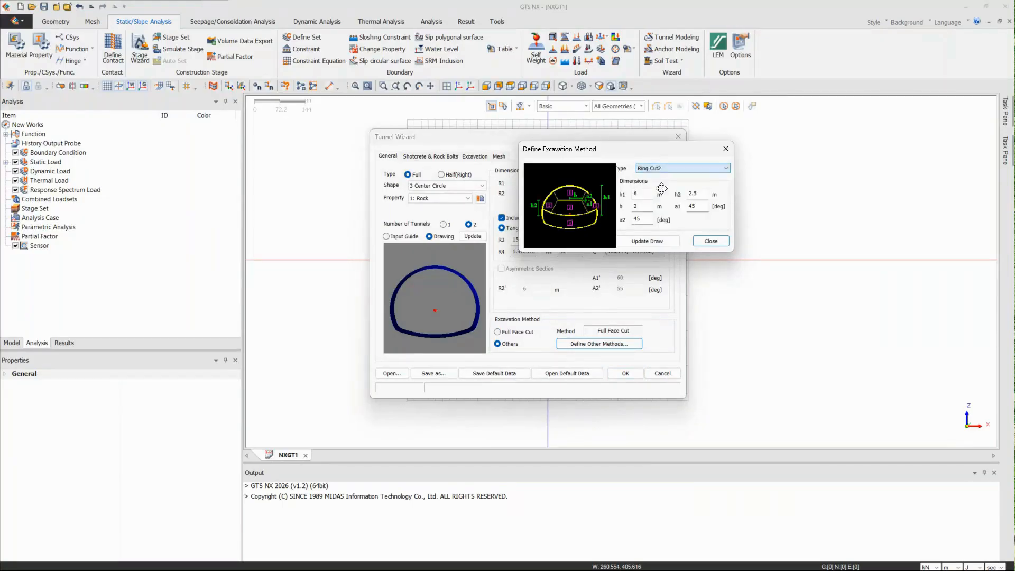
pyautogui.click(668, 168)
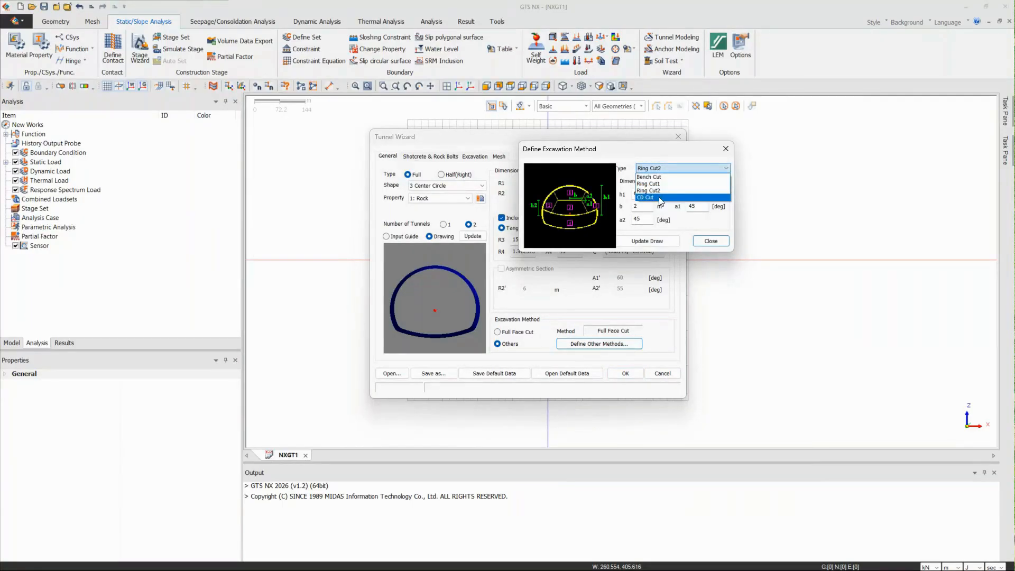
pyautogui.click(661, 199)
pyautogui.click(662, 169)
pyautogui.click(660, 177)
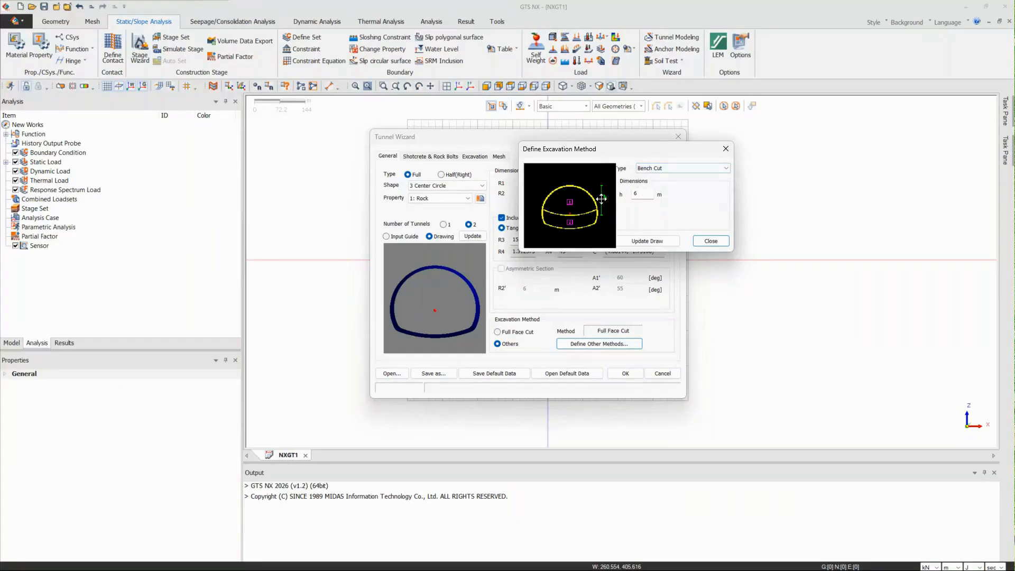
# Set the bench cut height h to 8 m, update the tunnel drawing and close the excavation method definition
pyautogui.doubleClick(642, 194)
pyautogui.write('8')
pyautogui.click(647, 241)
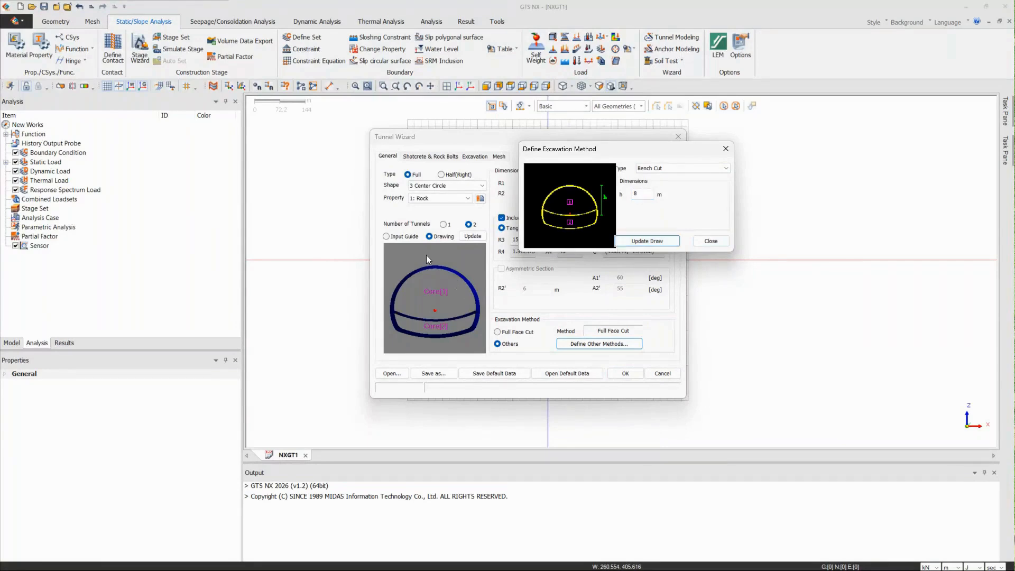
pyautogui.click(711, 241)
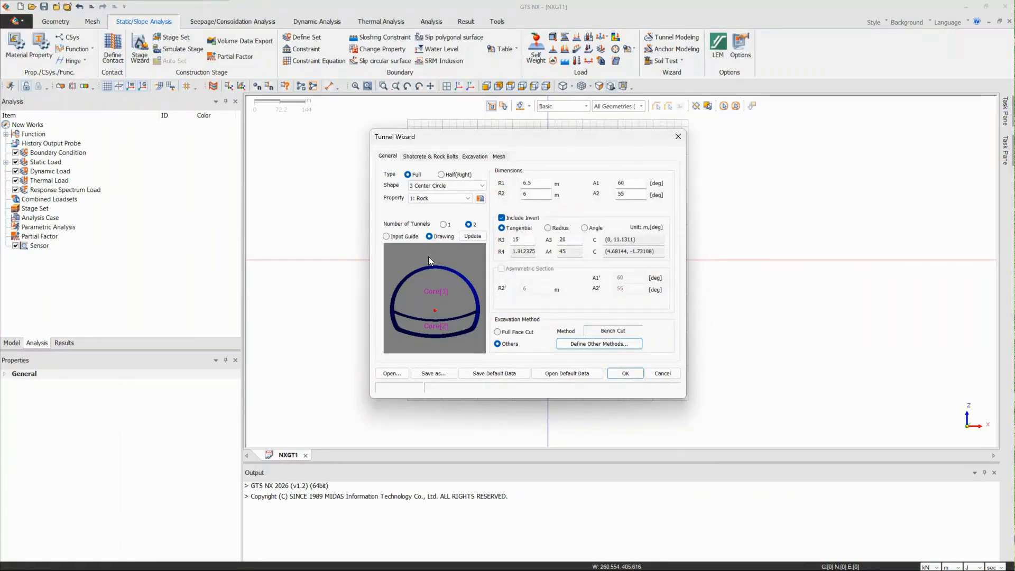
# Assign Hard shortcrete as the shotcrete property and keep the soft shotcrete property enabled with Soft shortcrete
pyautogui.click(435, 158)
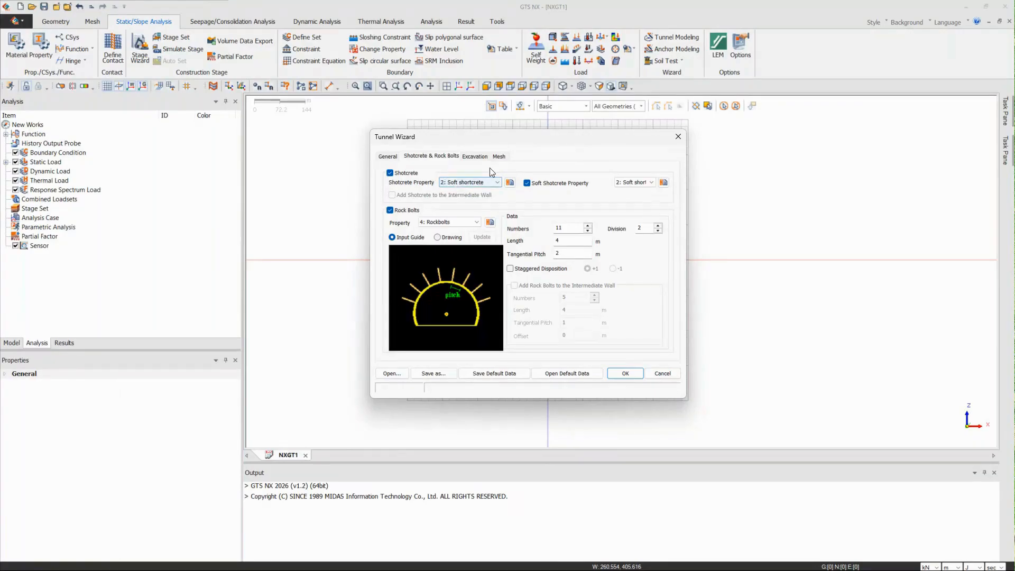
pyautogui.click(465, 182)
pyautogui.click(468, 198)
pyautogui.click(470, 185)
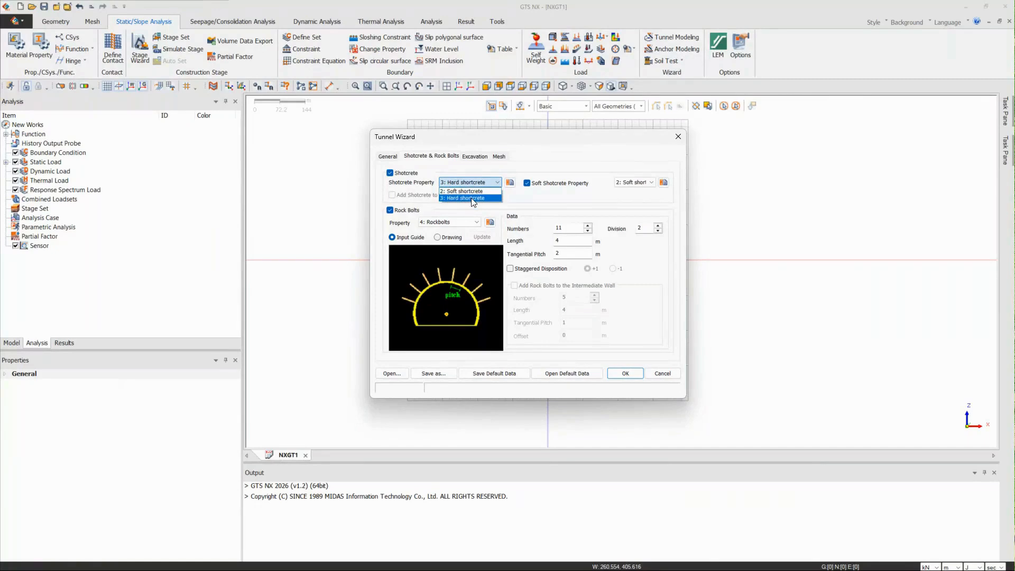
pyautogui.click(472, 199)
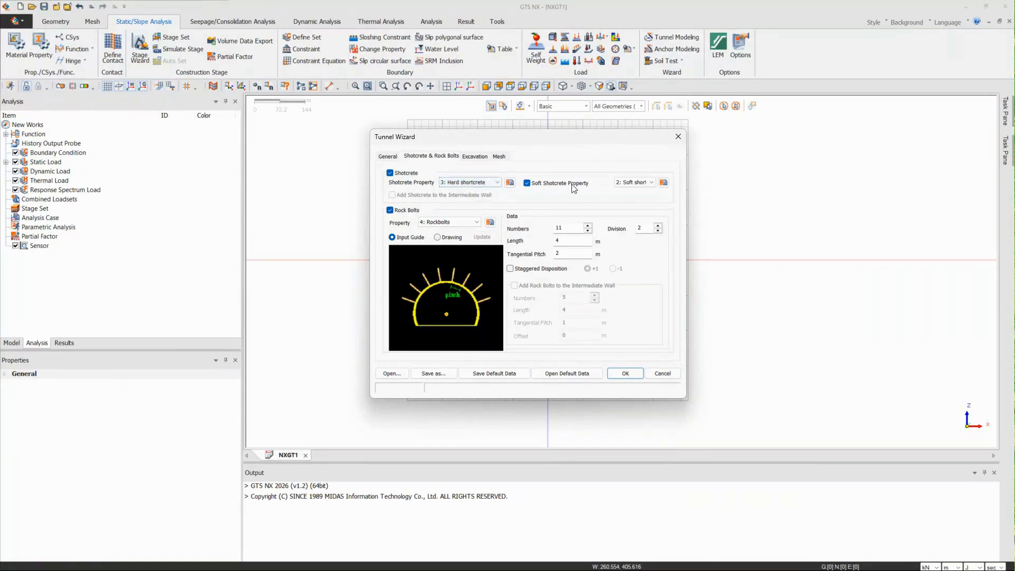
pyautogui.click(529, 184)
pyautogui.click(561, 183)
pyautogui.click(628, 181)
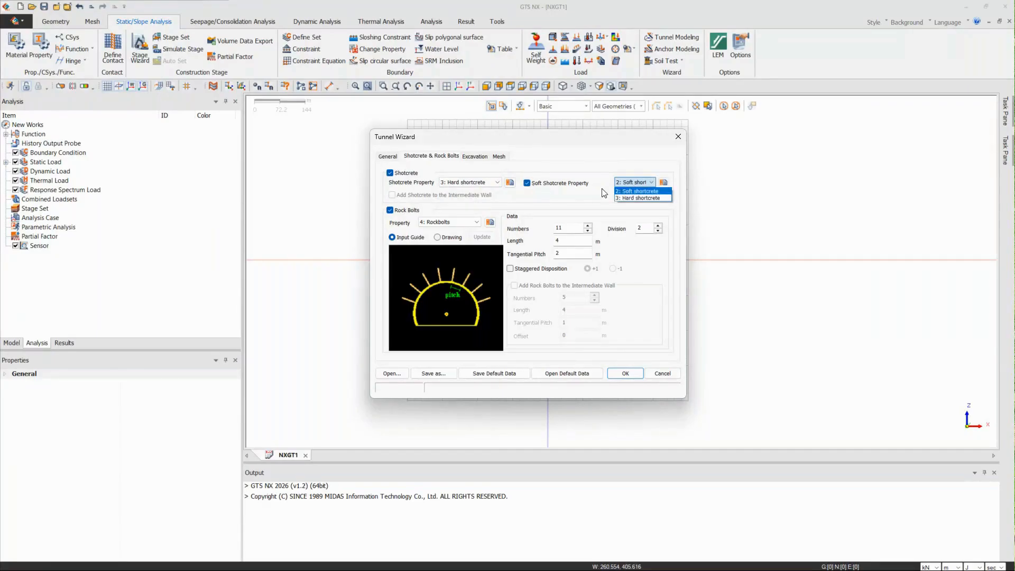
pyautogui.click(629, 191)
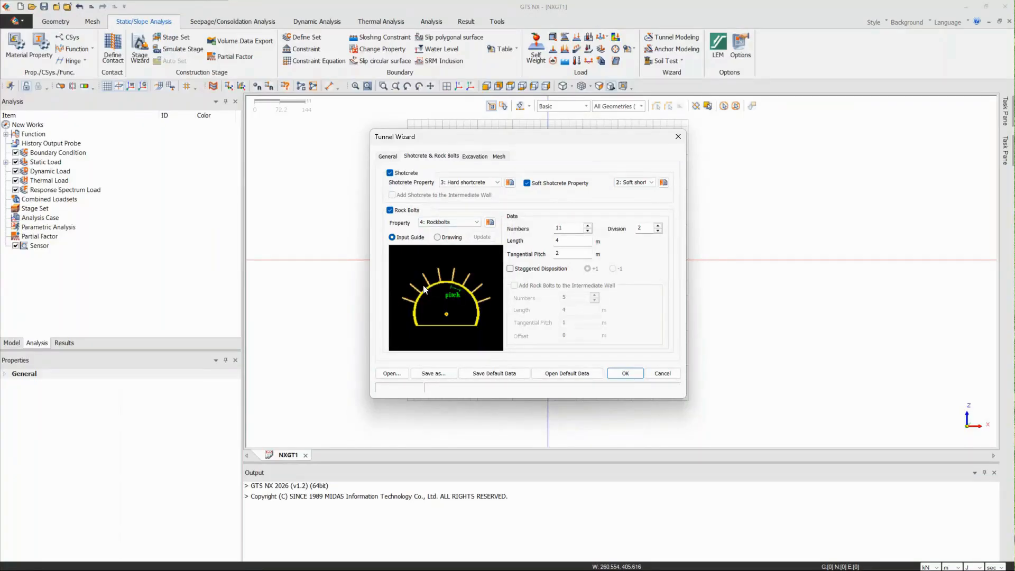
# Set the number of rock bolts to 12 and their length to 6 m
pyautogui.click(561, 229)
pyautogui.press('BackSpace')
pyautogui.write('2')
pyautogui.click(567, 241)
pyautogui.press('BackSpace')
pyautogui.write('6')
# Try a number of 14 rock bolts and preview the arrangement in the drawing view
pyautogui.click(561, 253)
pyautogui.click(563, 226)
pyautogui.press('BackSpace')
pyautogui.write('4')
pyautogui.click(444, 237)
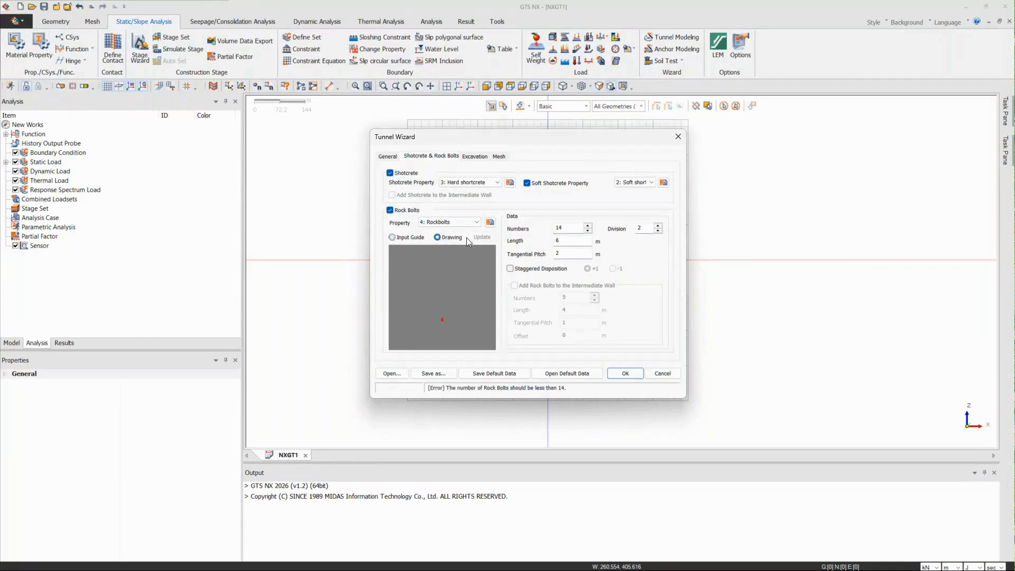
pyautogui.click(480, 237)
# Restore the number of rock bolts to 12 and update the rock bolt drawing
pyautogui.moveTo(569, 229); pyautogui.dragTo(475, 244)
pyautogui.write('12')
pyautogui.click(480, 237)
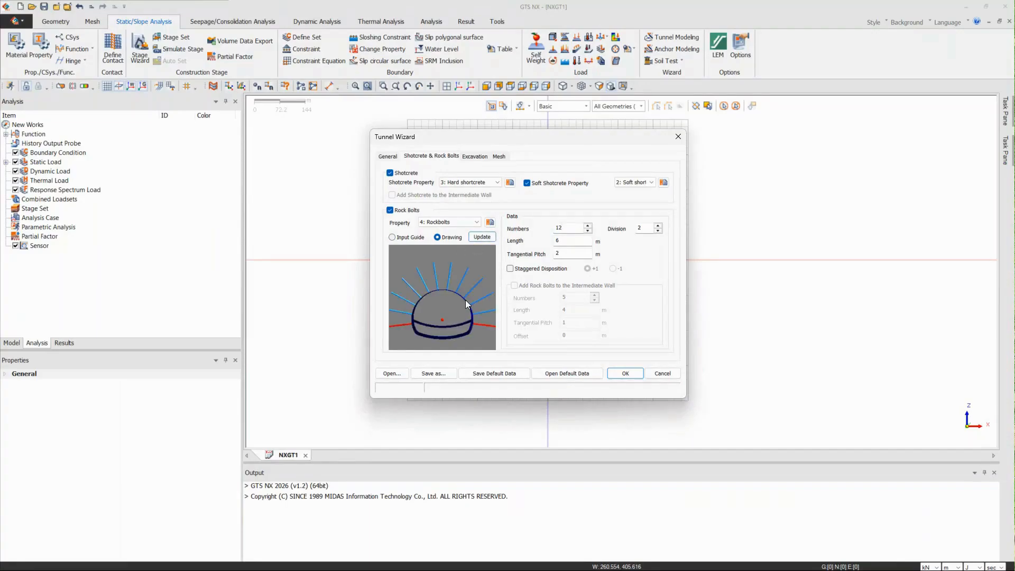
pyautogui.click(569, 252)
pyautogui.click(511, 269)
# Define the excavation as one-directional, with the left tunnel excavated first and the second tunnel's excavation starting at 1
pyautogui.click(475, 158)
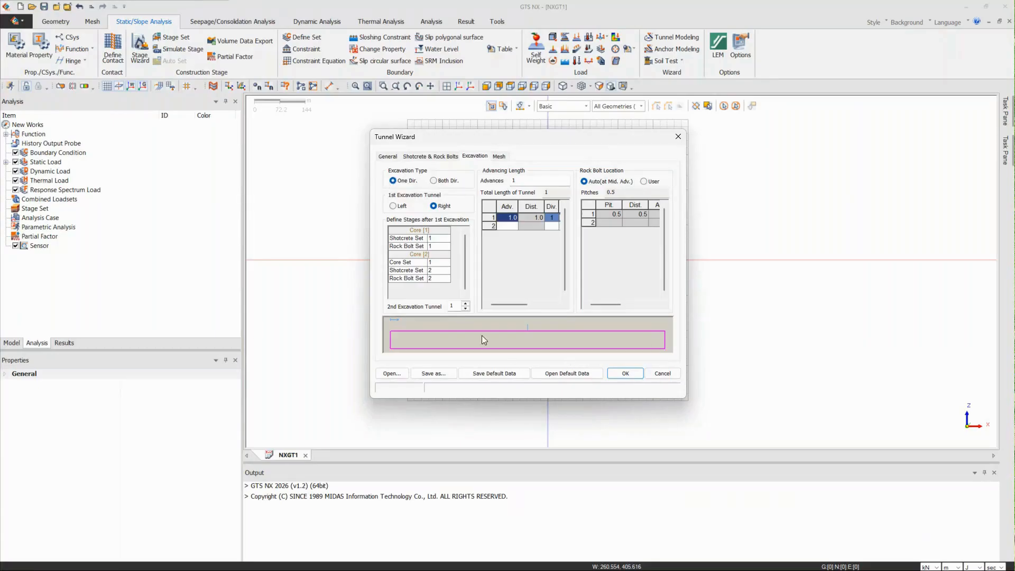
pyautogui.click(443, 181)
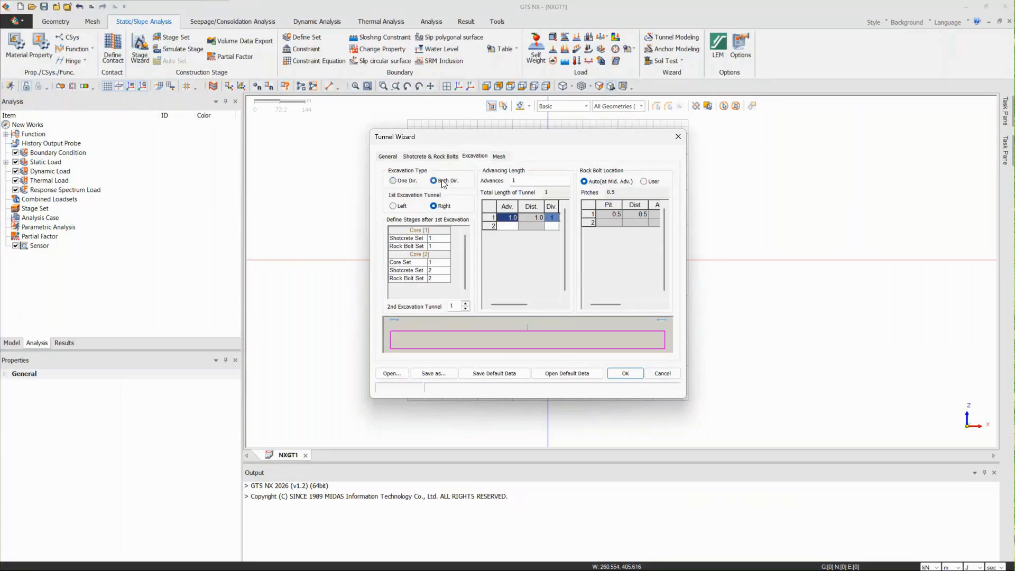
pyautogui.click(403, 182)
pyautogui.click(402, 208)
pyautogui.click(448, 307)
pyautogui.press('BackSpace')
pyautogui.write('1')
pyautogui.doubleClick(455, 306)
# Set the excavation advance lengths to 1, 1.5 and 20@2
pyautogui.click(526, 181)
pyautogui.write(',')
pyautogui.write('1,')
pyautogui.write('5,')
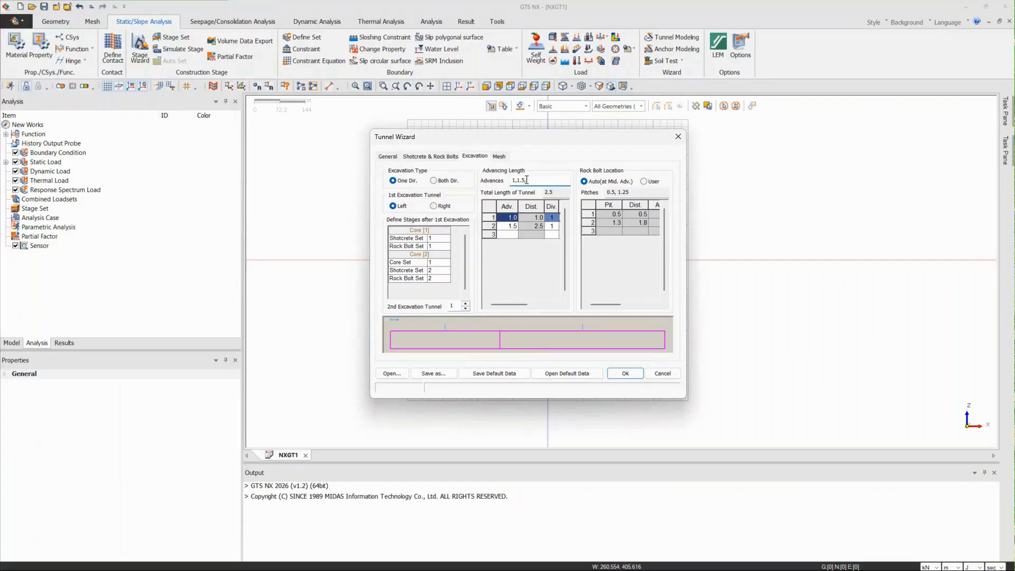
pyautogui.write(' 20')
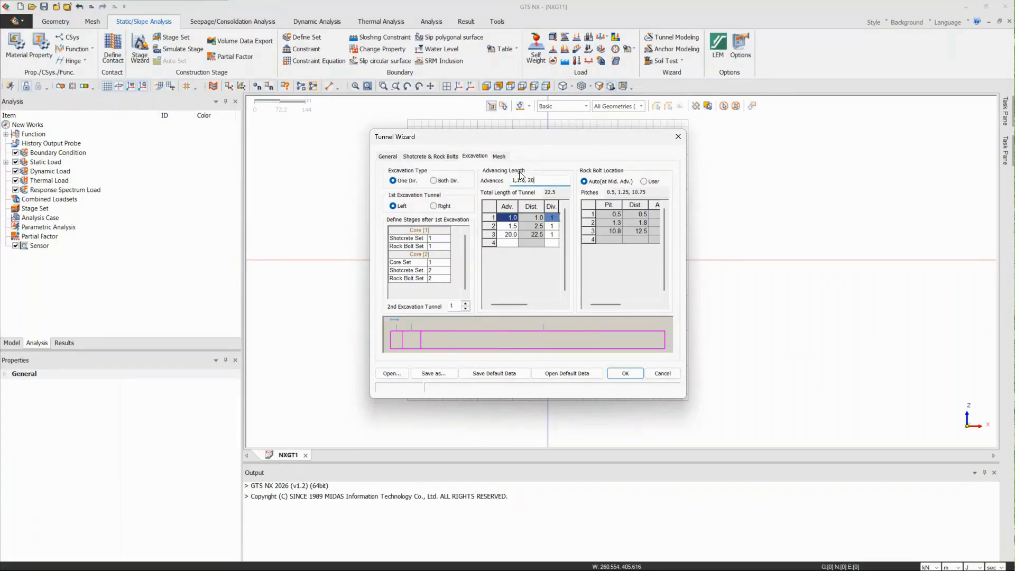
pyautogui.write('@2')
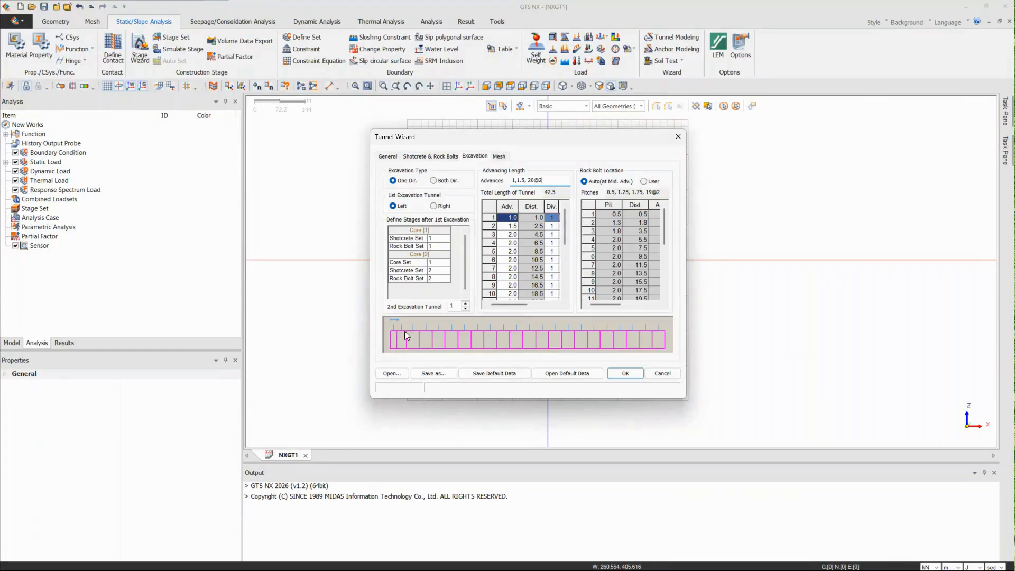
# Switch the rock bolt location to user-defined, try a sixth pitch of 1 and return it to 2
pyautogui.click(644, 180)
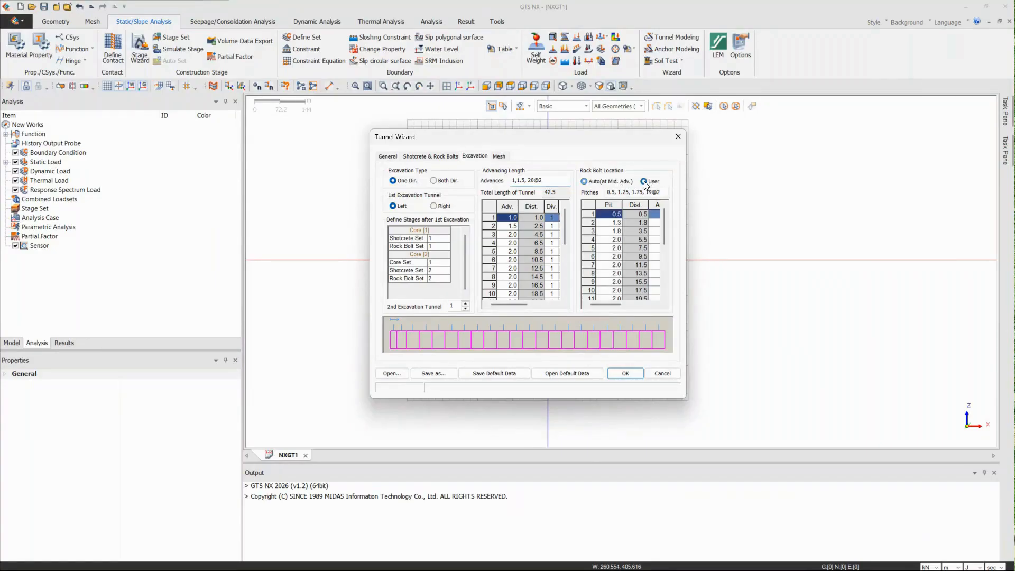
pyautogui.click(615, 257)
pyautogui.click(619, 256)
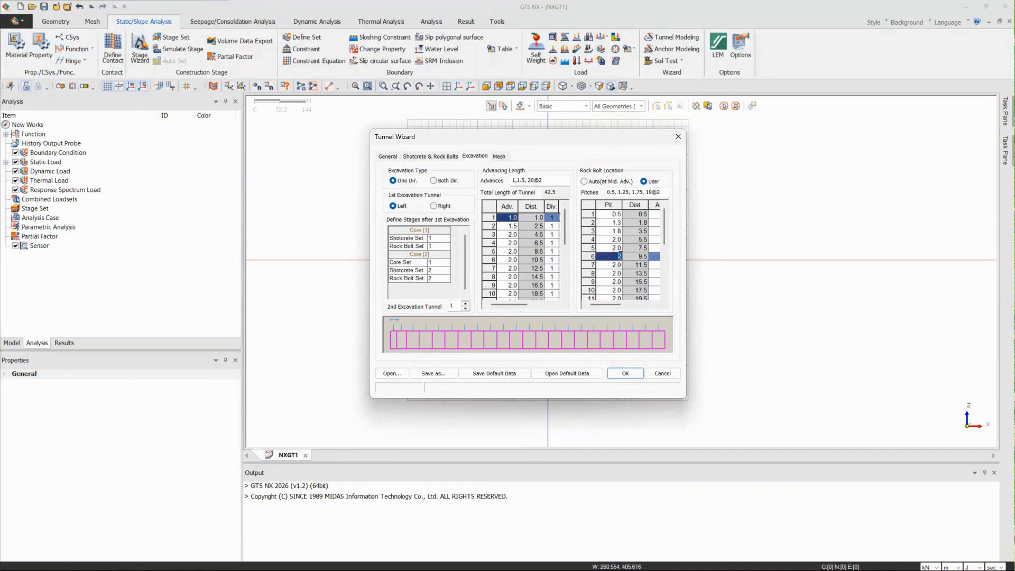
pyautogui.write('1')
pyautogui.press('Return')
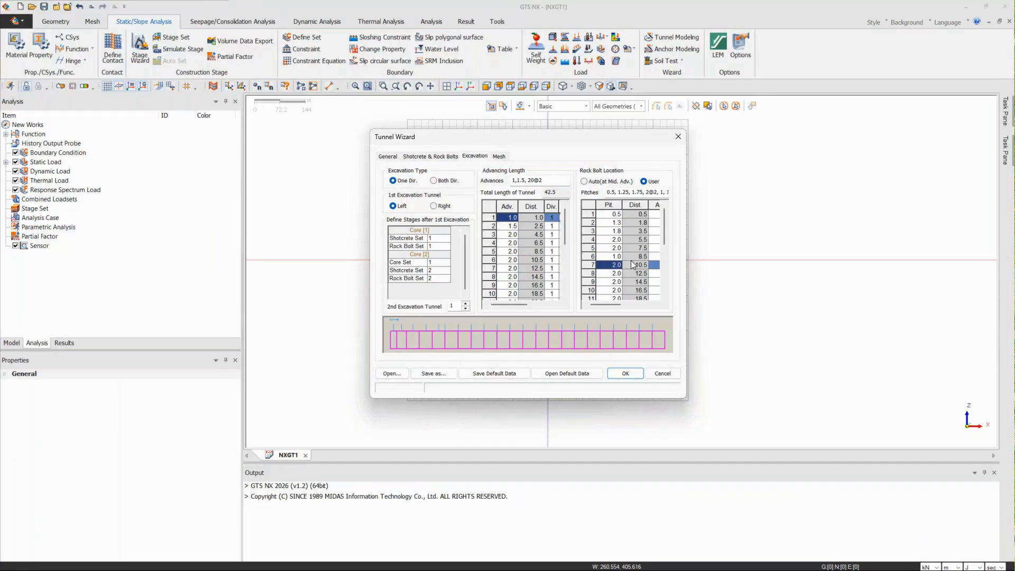
pyautogui.click(616, 257)
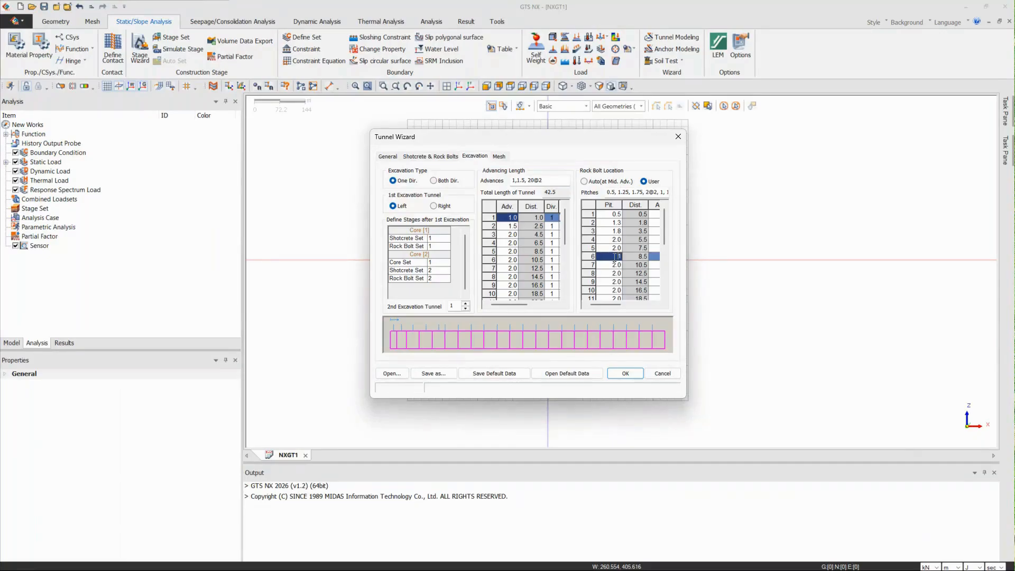
pyautogui.click(613, 274)
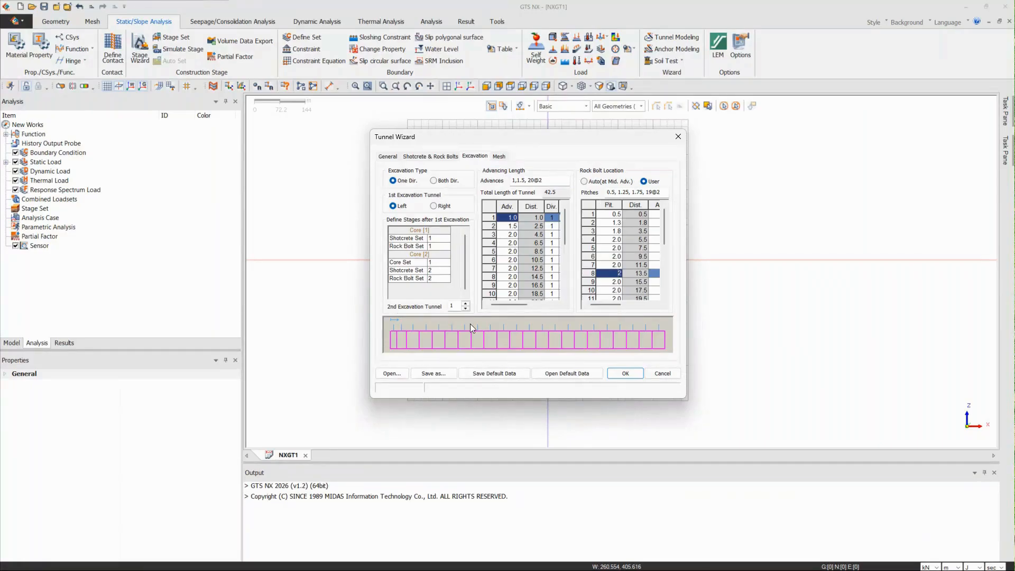
# Set the tunnel location depth to 75 m in the wizard's mesh settings
pyautogui.click(502, 158)
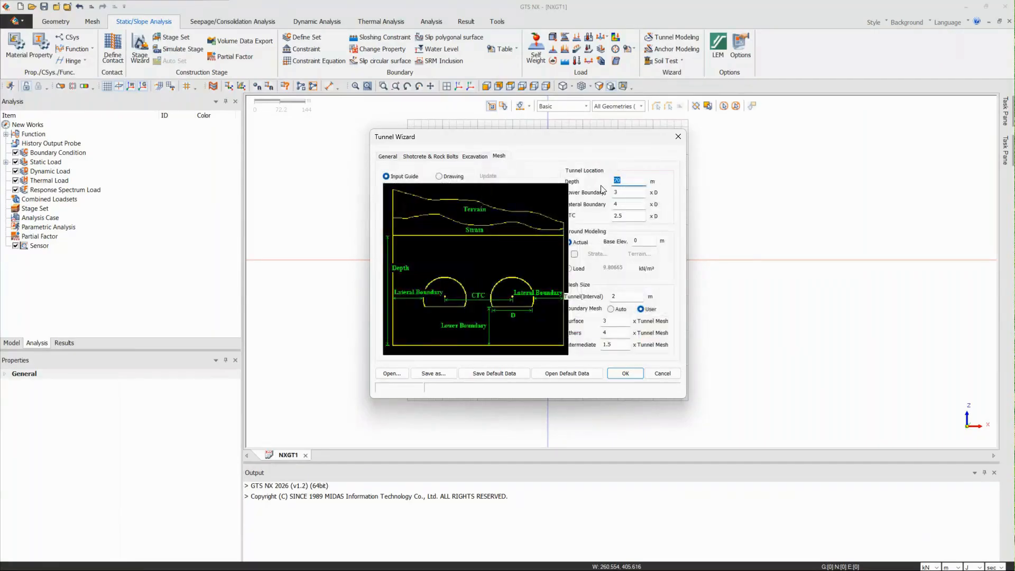
pyautogui.moveTo(593, 143); pyautogui.dragTo(636, 191)
pyautogui.click(661, 227)
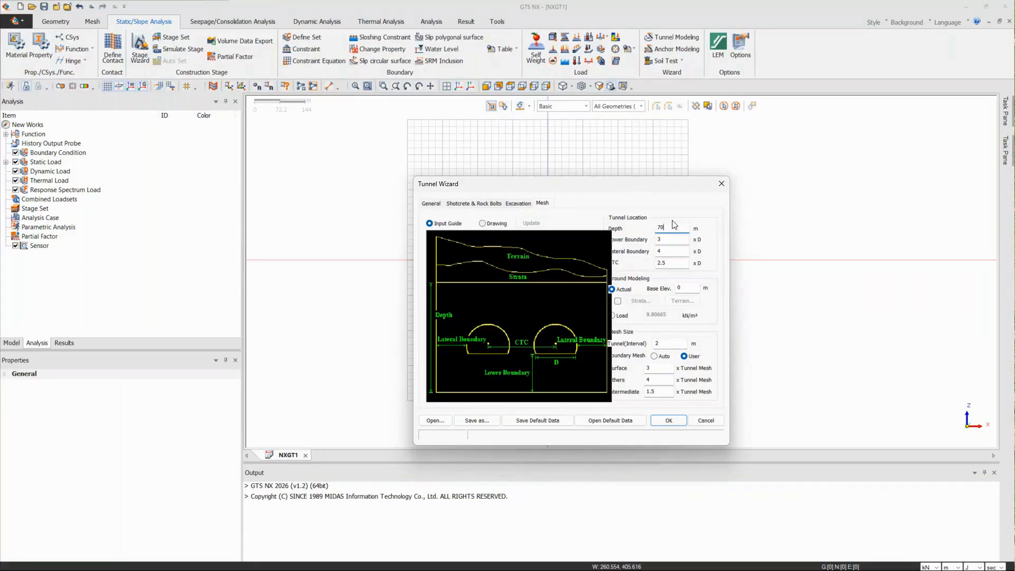
pyautogui.moveTo(673, 227); pyautogui.dragTo(654, 228)
pyautogui.click(661, 227)
pyautogui.press('Tab')
# Set the lower boundary to 4 x D and the center-to-center distance (CTC) to 3 x D
pyautogui.click(684, 236)
pyautogui.press('BackSpace')
pyautogui.write('4')
pyautogui.press('Tab')
pyautogui.press('Tab')
pyautogui.moveTo(660, 265); pyautogui.dragTo(664, 264)
pyautogui.write('3')
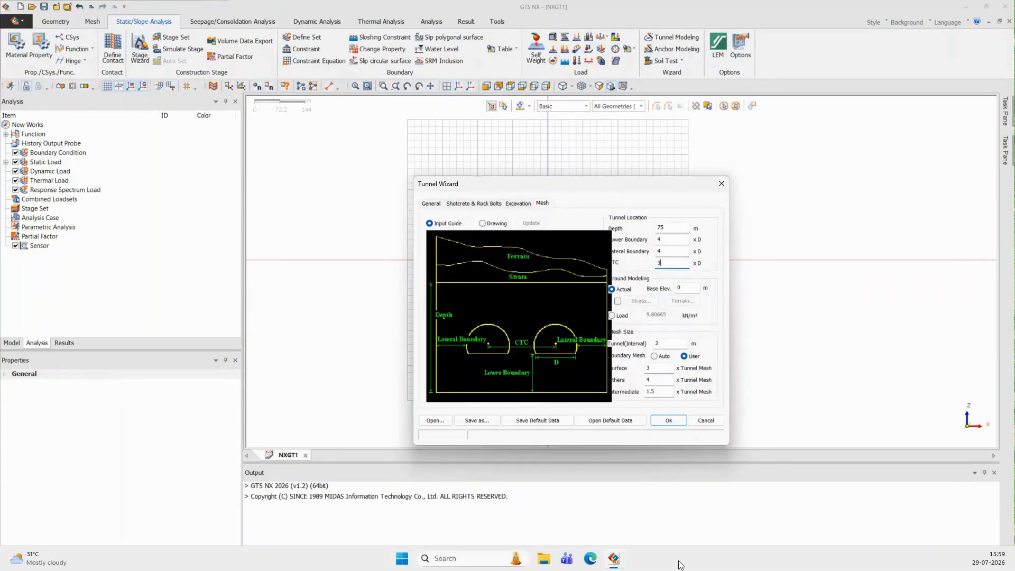
# Model the ground above as a load with a value of 20 instead of actual terrain
pyautogui.click(614, 316)
pyautogui.click(613, 316)
pyautogui.moveTo(646, 315); pyautogui.dragTo(682, 317)
pyautogui.write('20')
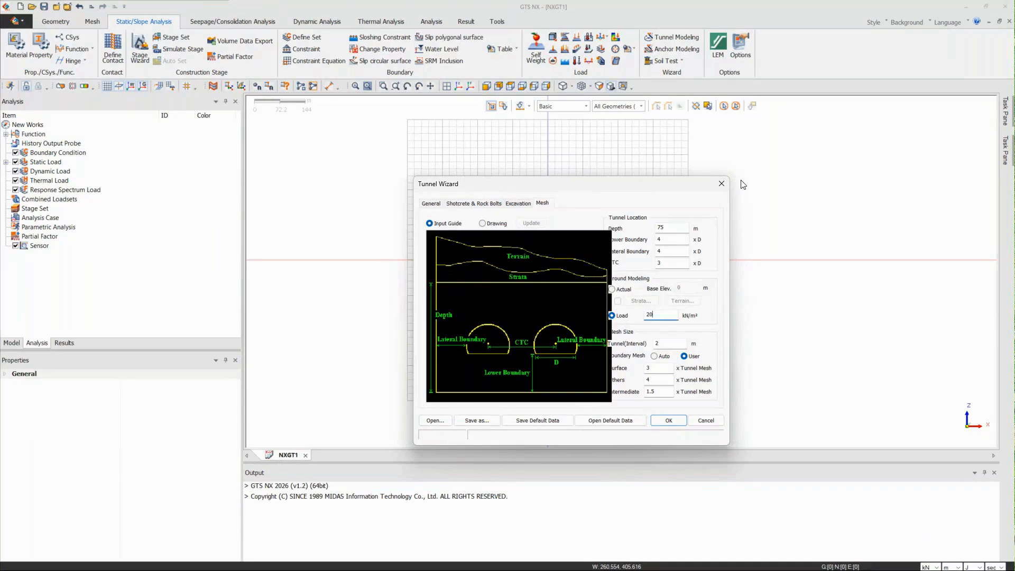
# Set the tunnel mesh size interval to 1.5 m
pyautogui.moveTo(644, 186); pyautogui.dragTo(564, 196)
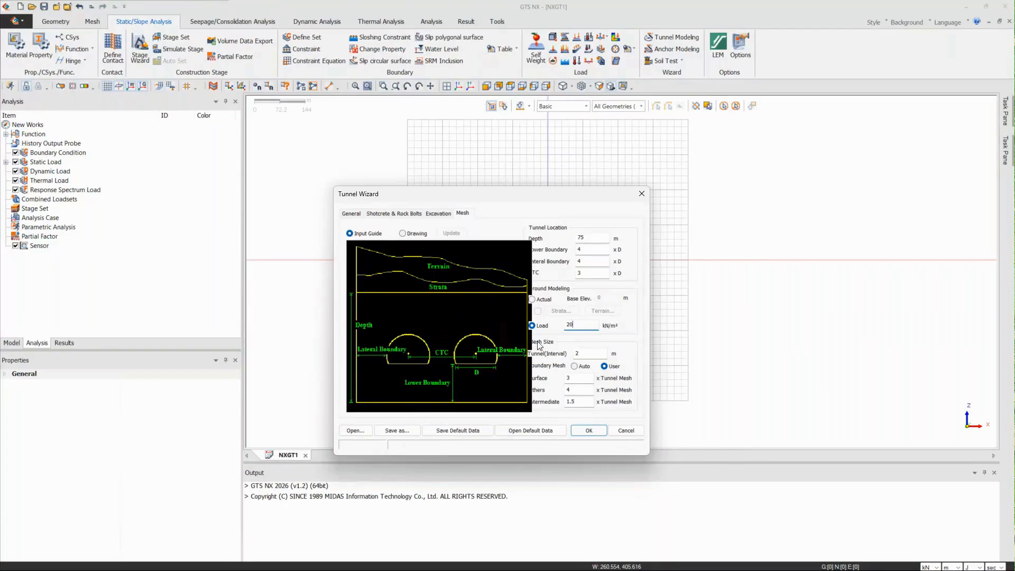
pyautogui.click(582, 351)
pyautogui.doubleClick(582, 351)
pyautogui.write('1.5')
pyautogui.click(578, 378)
pyautogui.doubleClick(589, 352)
pyautogui.click(590, 353)
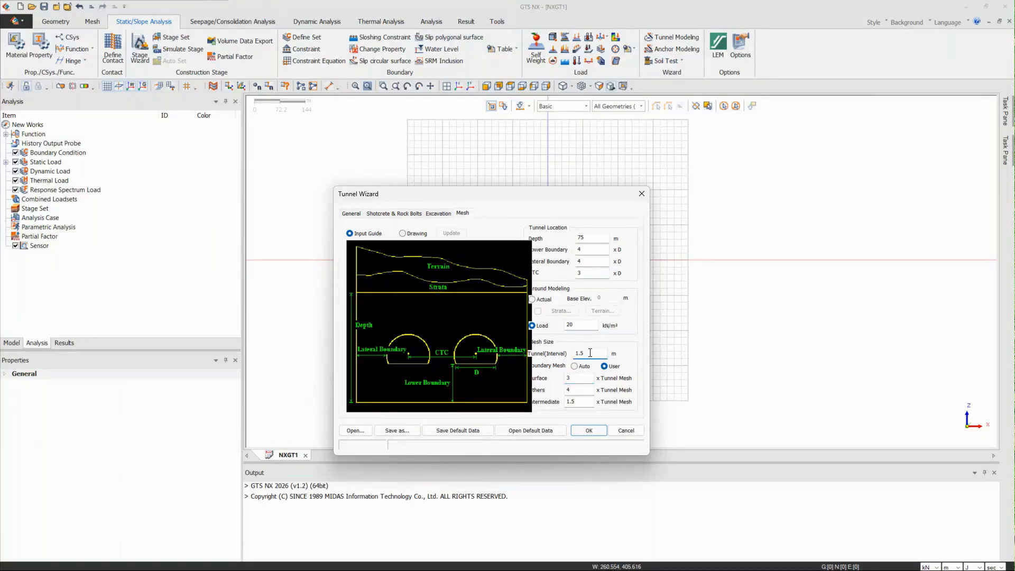
# Set the boundary mesh factors to 4 for Others and 1 for Intermediate, in multiples of the tunnel mesh
pyautogui.click(567, 389)
pyautogui.write('4')
pyautogui.click(572, 379)
pyautogui.click(572, 391)
pyautogui.click(578, 402)
pyautogui.press('BackSpace')
pyautogui.press('BackSpace')
pyautogui.click(578, 392)
# Generate the twin-tunnel model from the wizard settings and inspect the mesh in an isometric view
pyautogui.moveTo(552, 196); pyautogui.dragTo(852, 186)
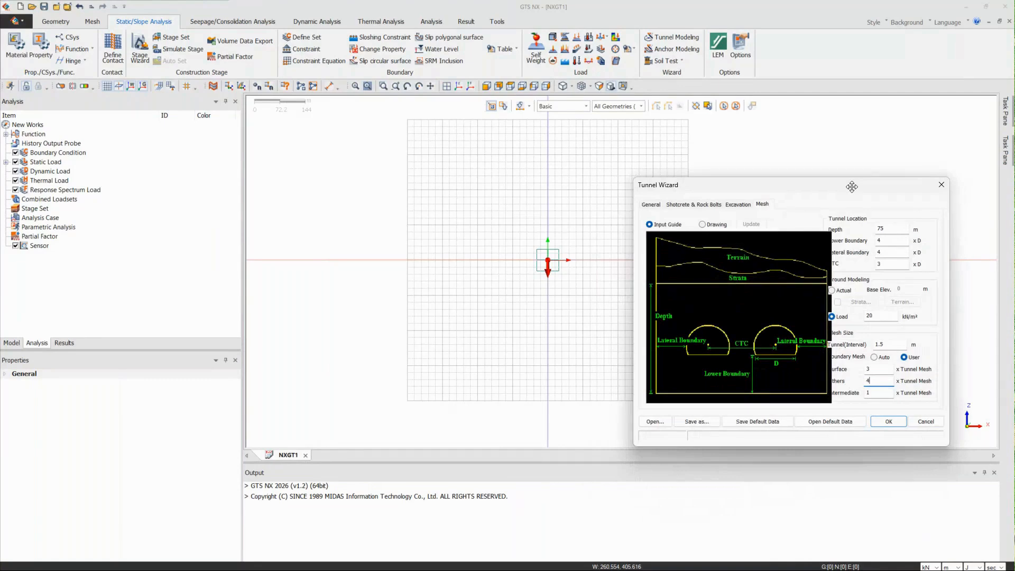
pyautogui.press('Return')
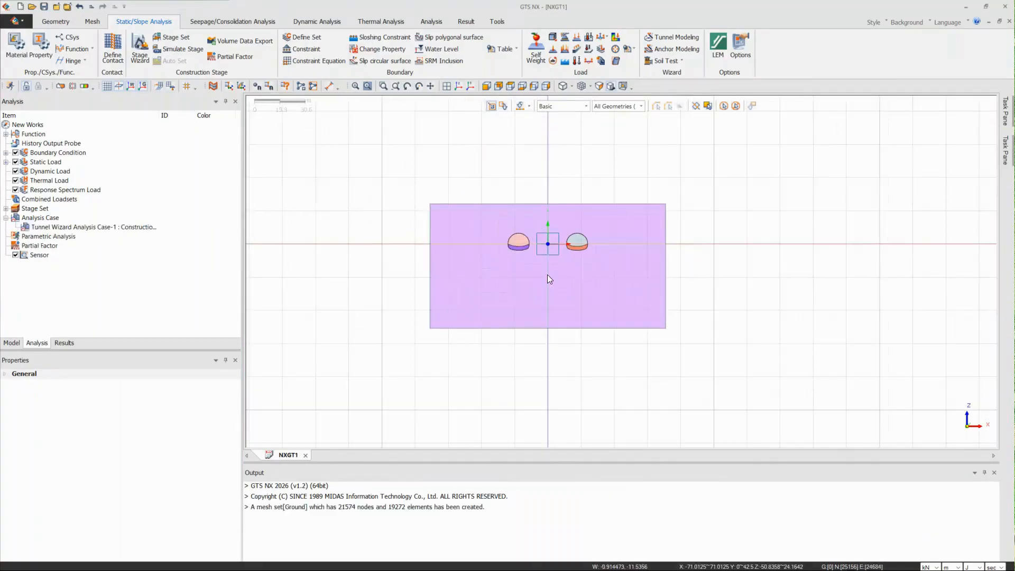
pyautogui.scroll(2, 559, 315)
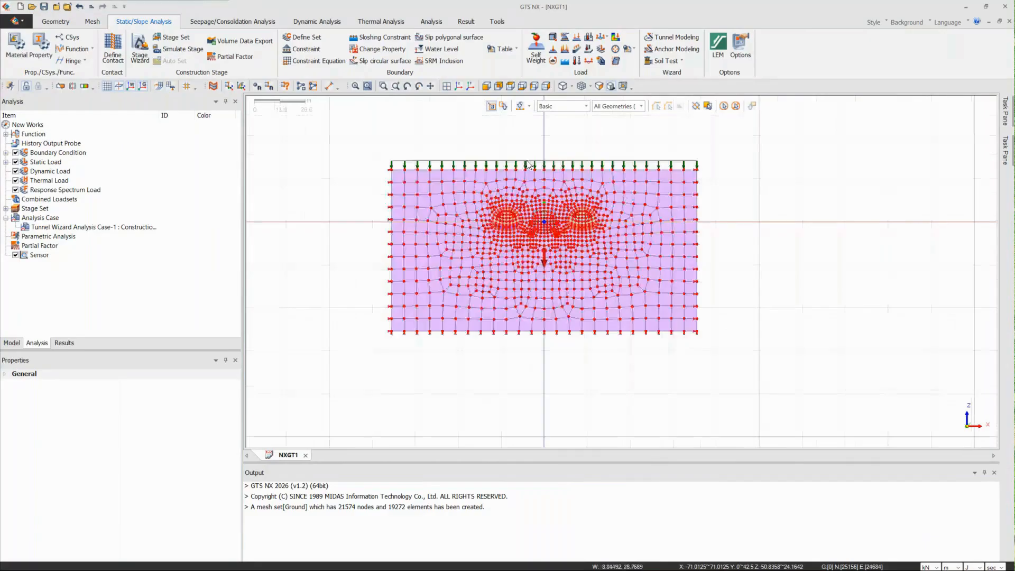
pyautogui.click(457, 86)
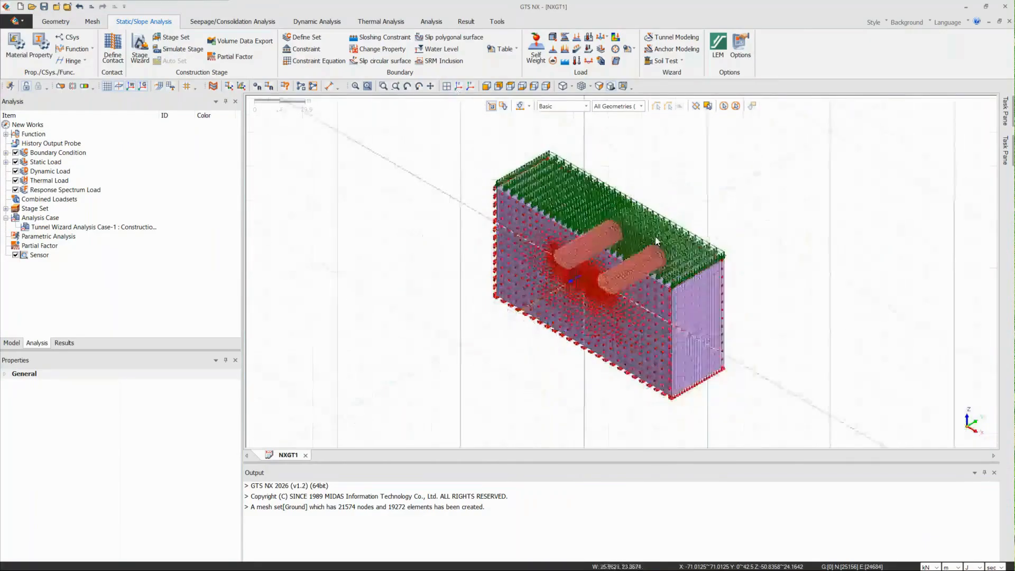
pyautogui.scroll(2, 656, 237)
pyautogui.scroll(2, 667, 235)
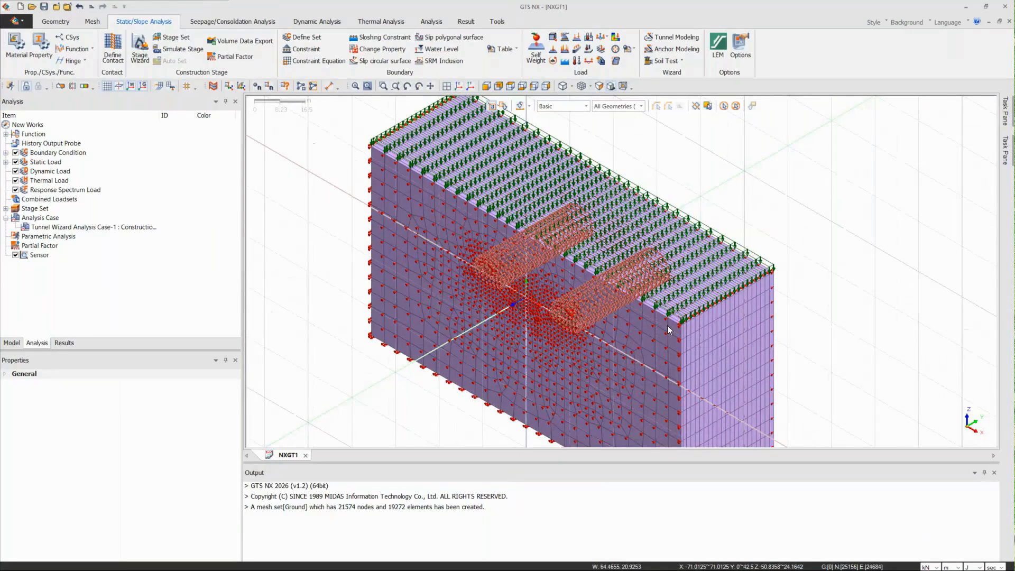
# Examine the generated mesh and list the mesh sets and mesh control items in the model tree
pyautogui.scroll(1, 667, 330)
pyautogui.scroll(2, 497, 272)
pyautogui.scroll(-5, 567, 283)
pyautogui.scroll(1, 492, 153)
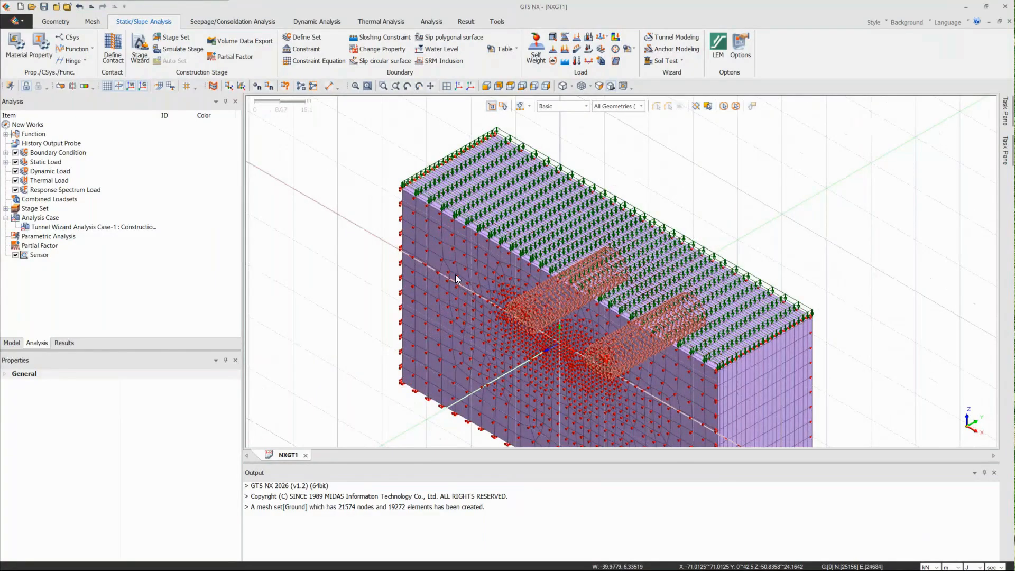
pyautogui.scroll(1, 519, 216)
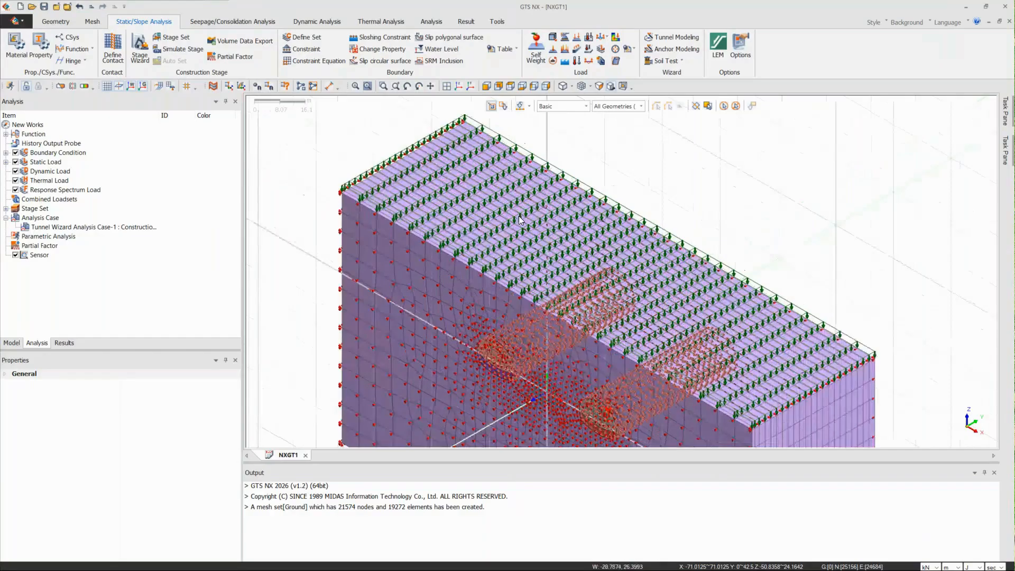
pyautogui.scroll(-2, 519, 215)
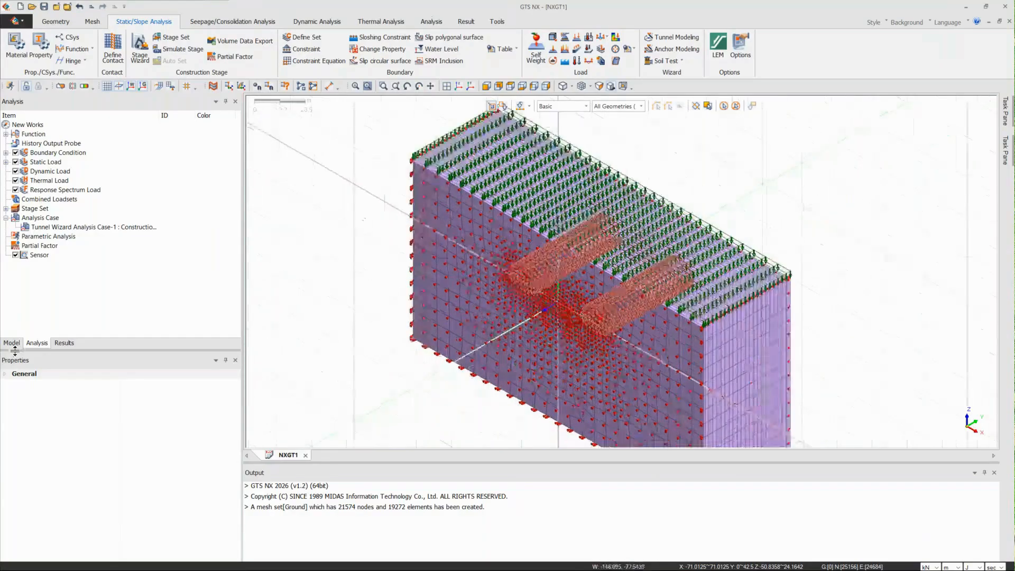
pyautogui.click(12, 343)
pyautogui.click(6, 227)
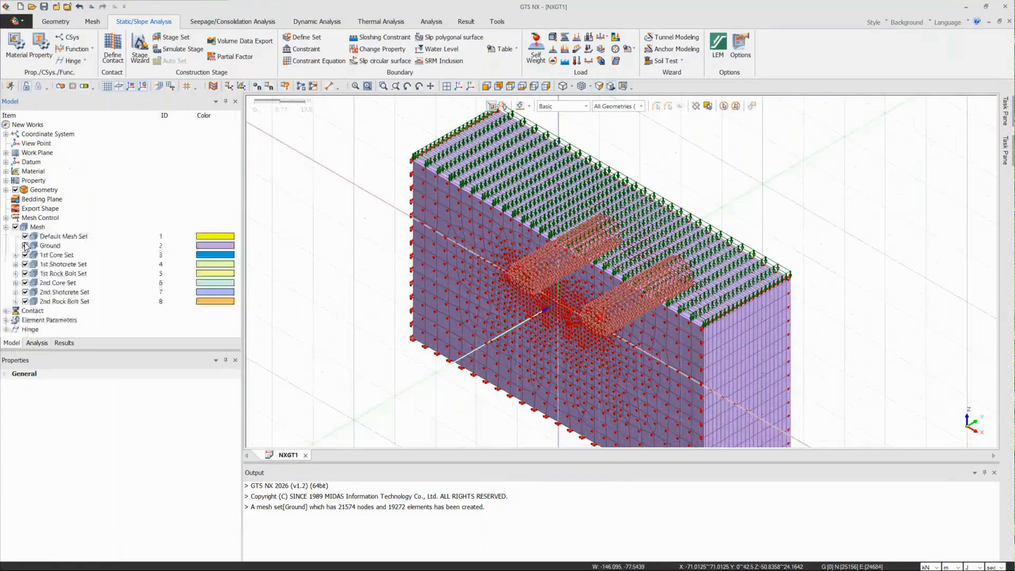
pyautogui.click(6, 217)
pyautogui.scroll(-2, 528, 240)
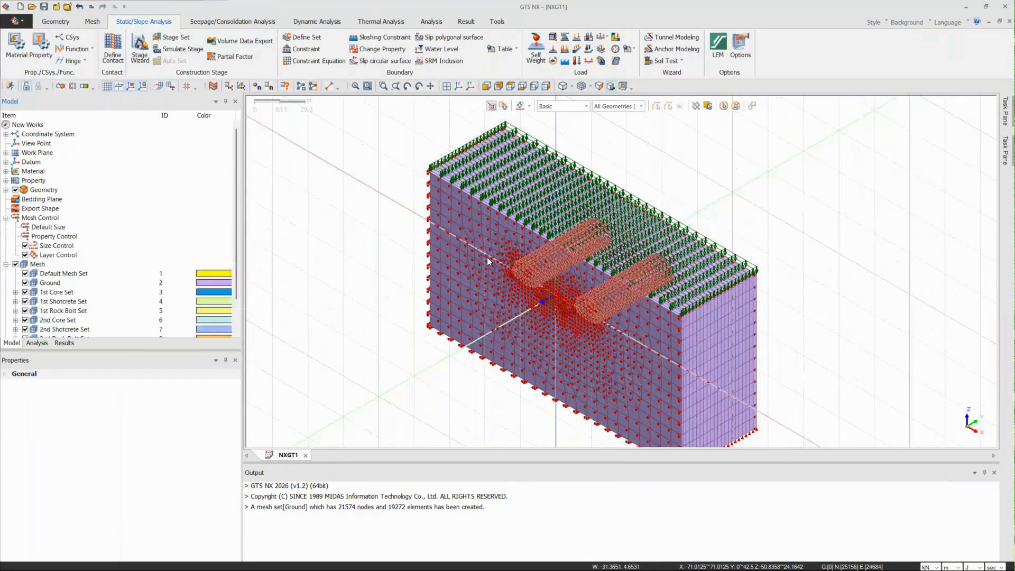
pyautogui.scroll(-2, 105, 238)
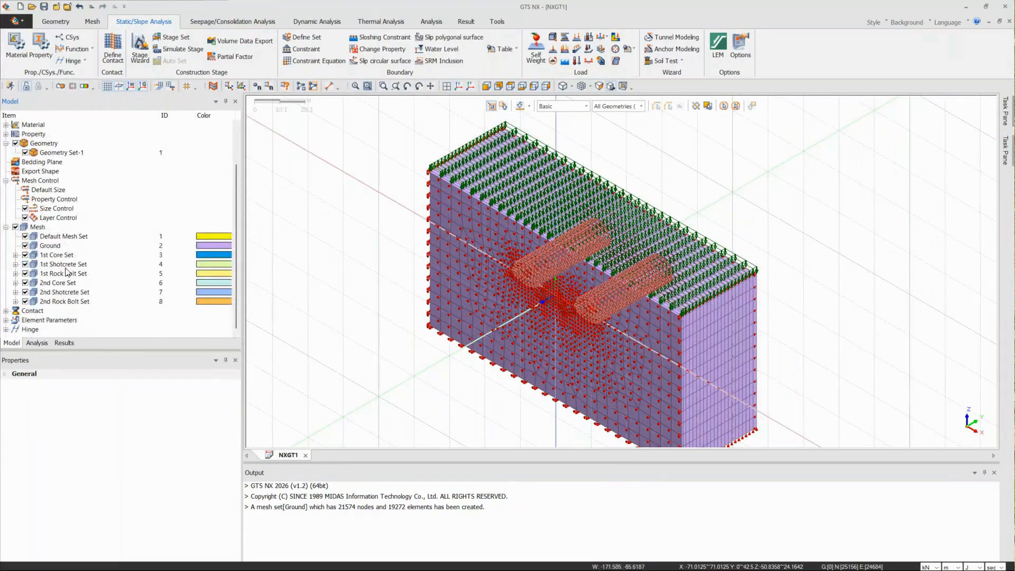
# Hide all mesh sets, display the 1st and 2nd Core Sets for inspection, and hide them again
pyautogui.click(16, 227)
pyautogui.click(25, 255)
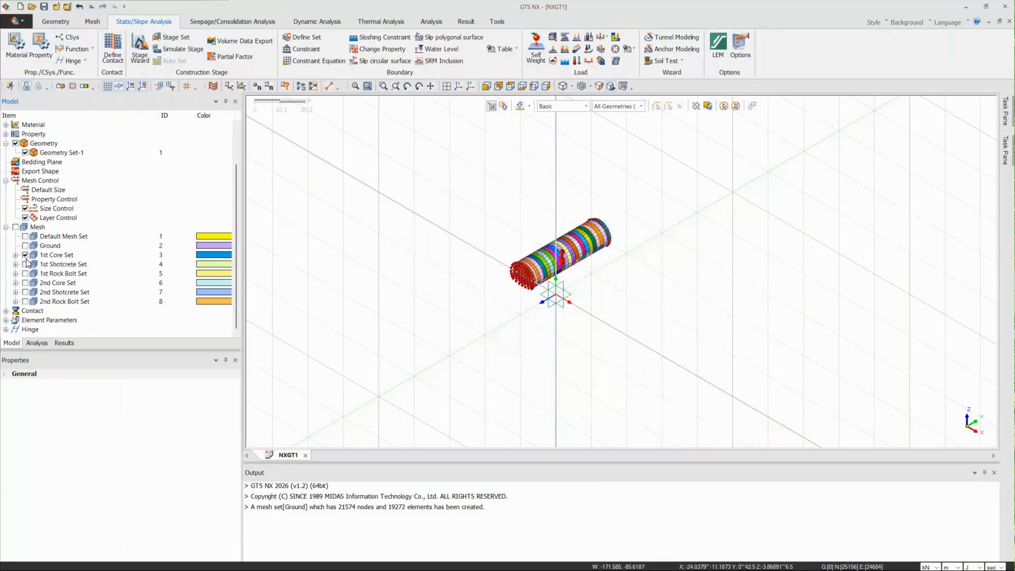
pyautogui.click(26, 282)
pyautogui.click(25, 283)
pyautogui.click(25, 255)
# Display the 1st and 2nd Shotcrete Sets together with the 1st and 2nd Rock Bolt Sets
pyautogui.click(26, 265)
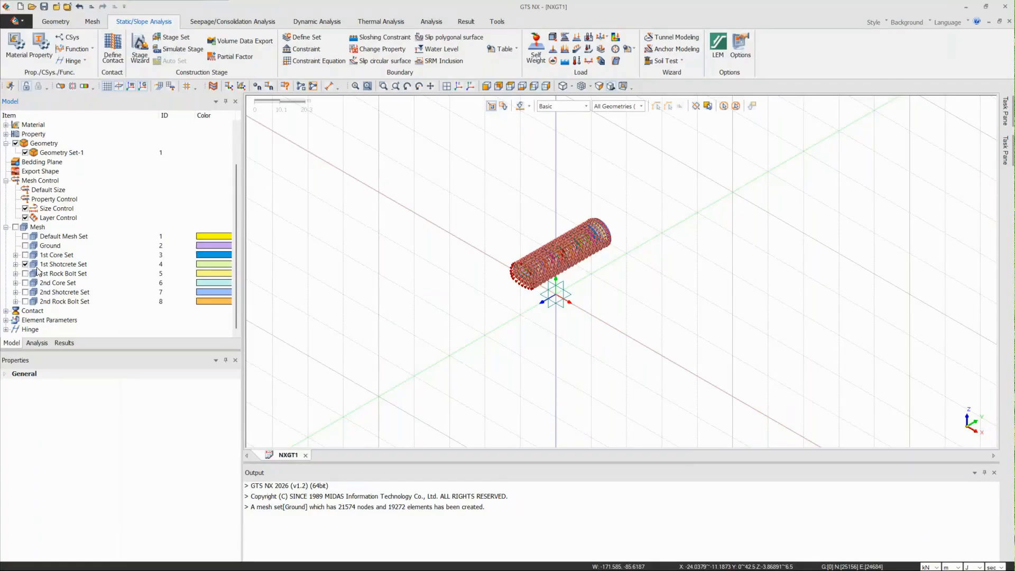
pyautogui.click(25, 292)
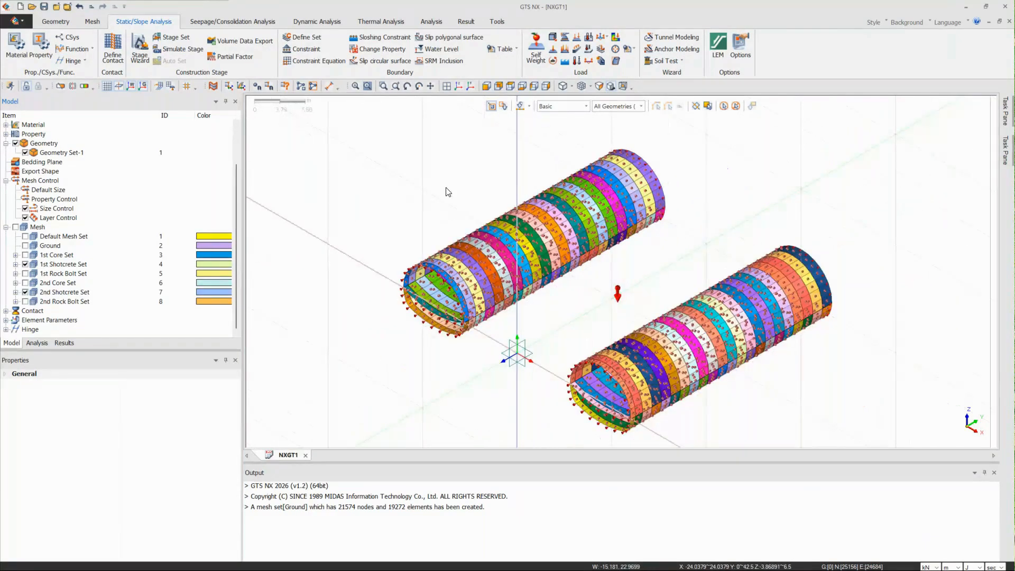
pyautogui.scroll(1, 506, 252)
pyautogui.click(25, 273)
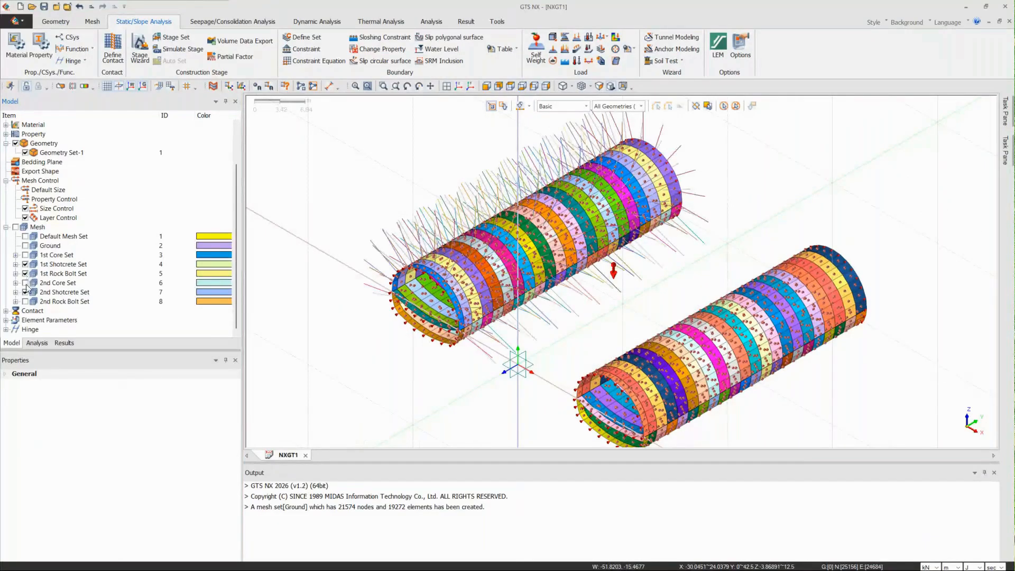
pyautogui.click(24, 302)
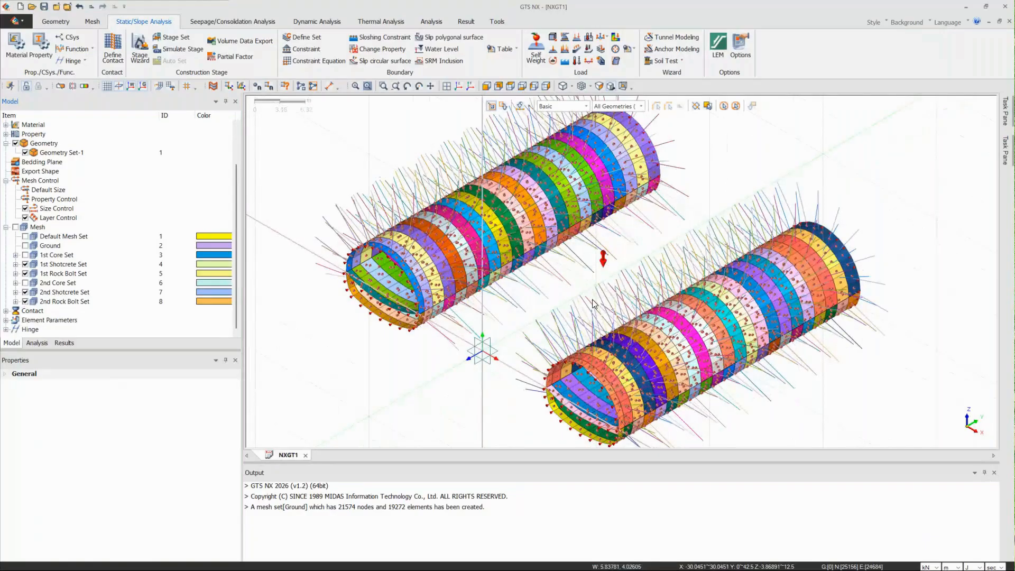
# Examine the shotcrete and rock bolts in front and isometric views, and display all mesh sets again
pyautogui.click(447, 87)
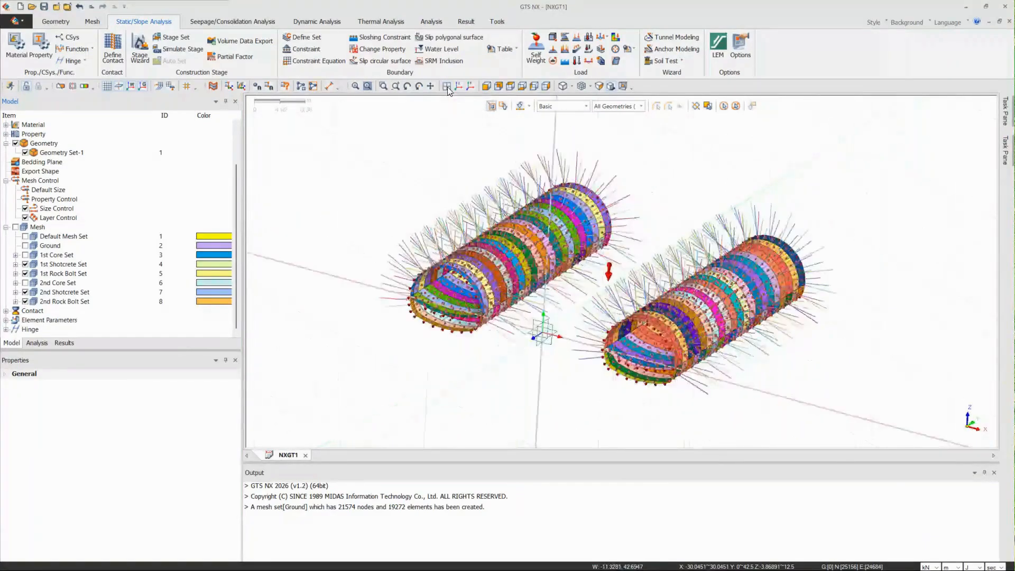
pyautogui.click(447, 88)
pyautogui.scroll(-1, 511, 272)
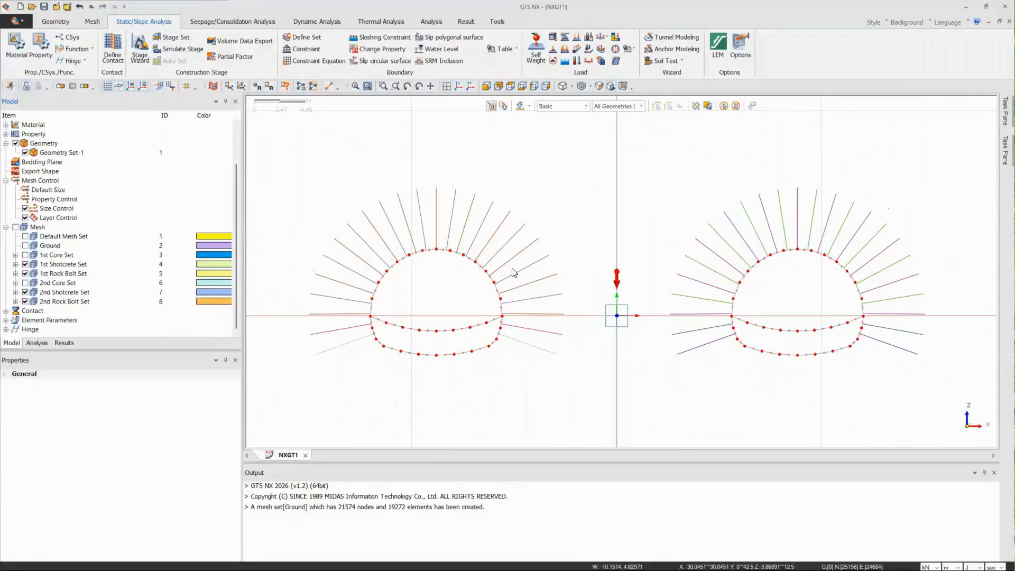
pyautogui.scroll(1, 375, 313)
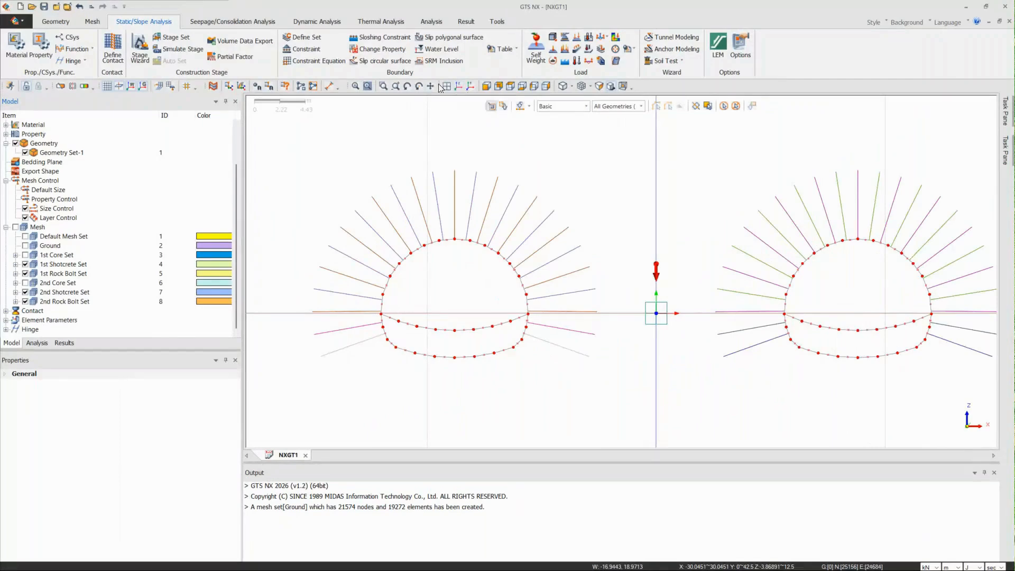
pyautogui.click(456, 86)
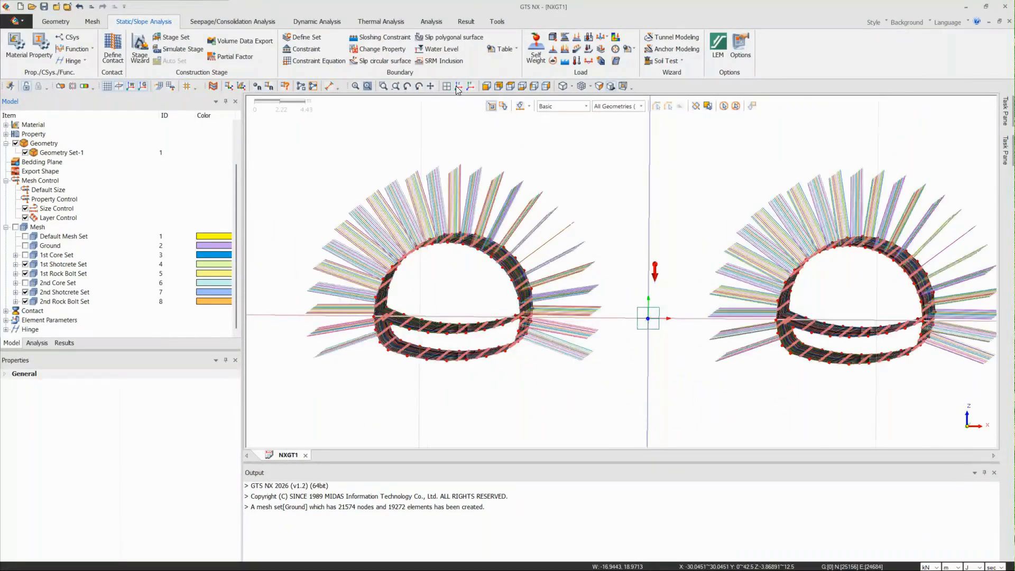
pyautogui.click(456, 85)
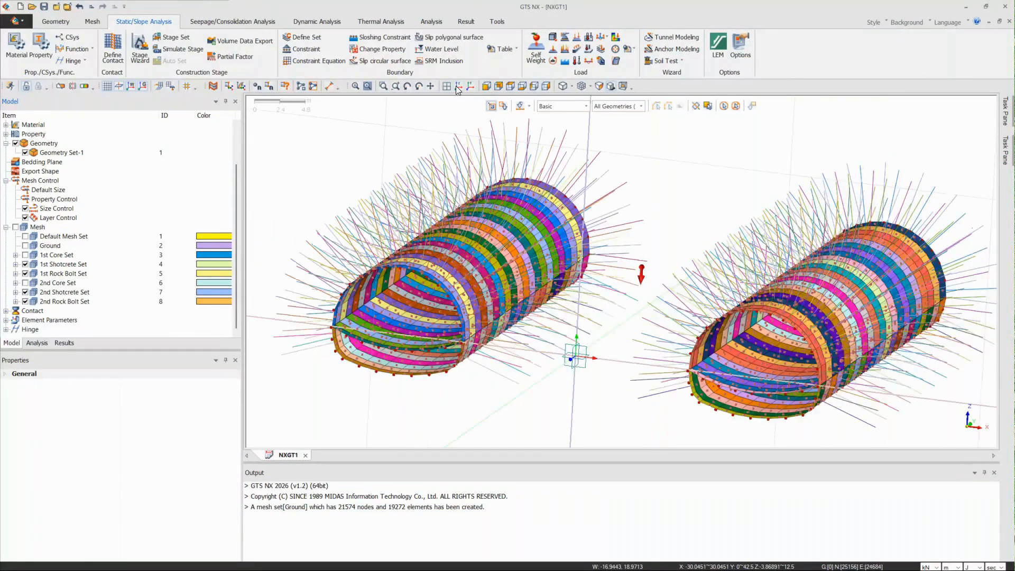
pyautogui.click(455, 86)
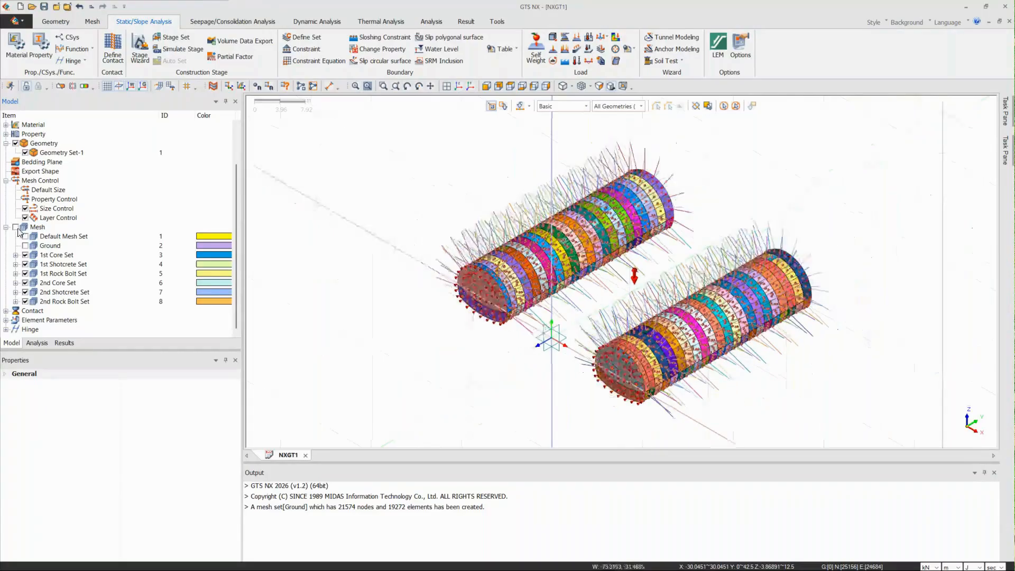
pyautogui.click(16, 228)
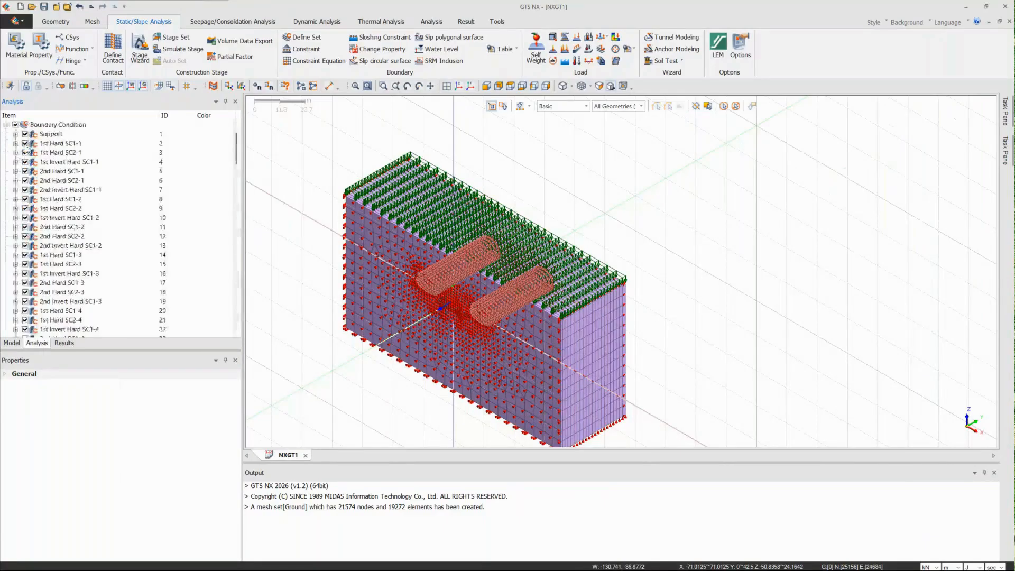
# Review the generated boundary condition sets, from Support through the hard shotcrete sets of every excavation stage
pyautogui.scroll(-3, 461, 313)
pyautogui.scroll(4, 461, 317)
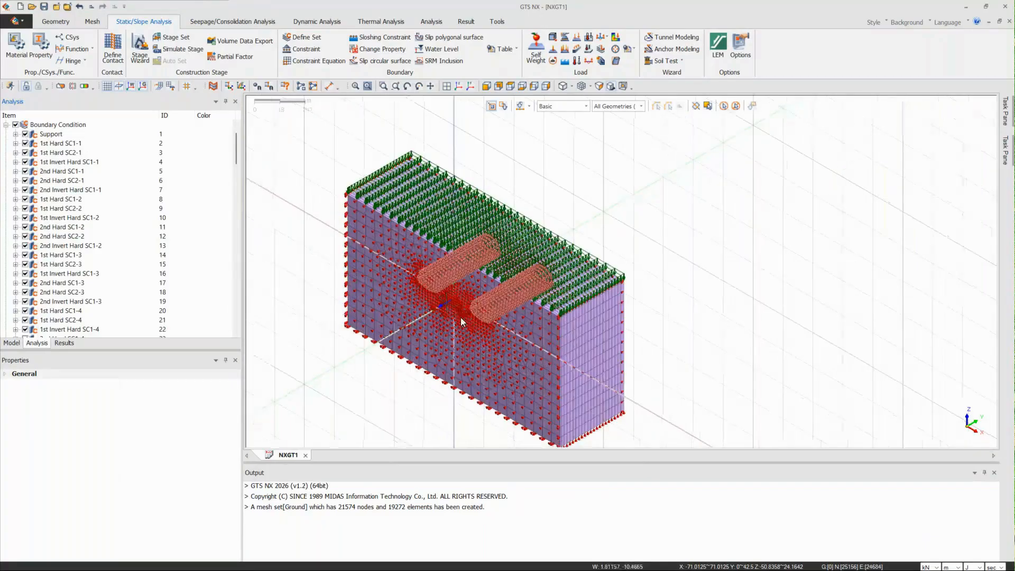
pyautogui.scroll(1, 461, 321)
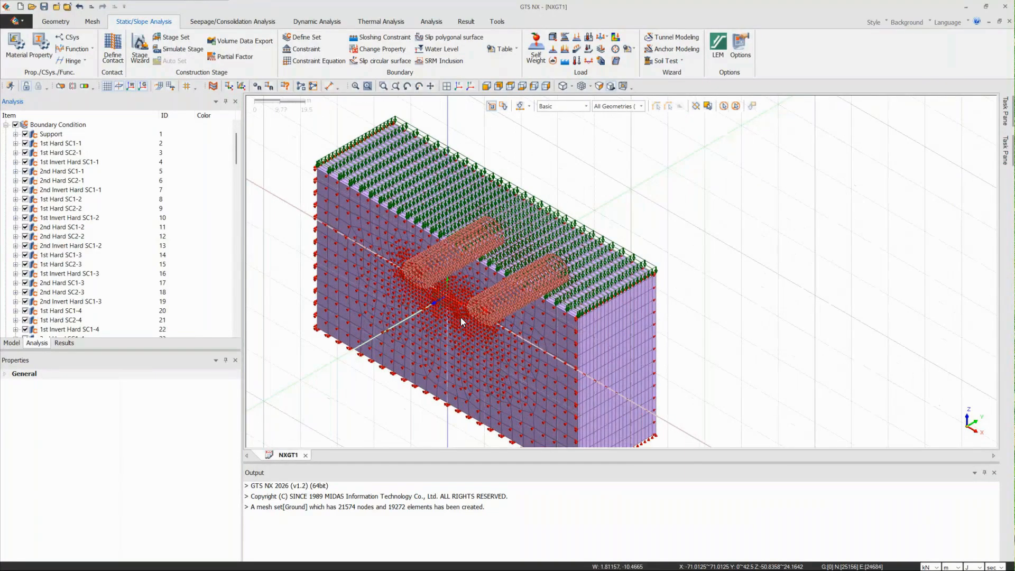
pyautogui.scroll(3, 461, 322)
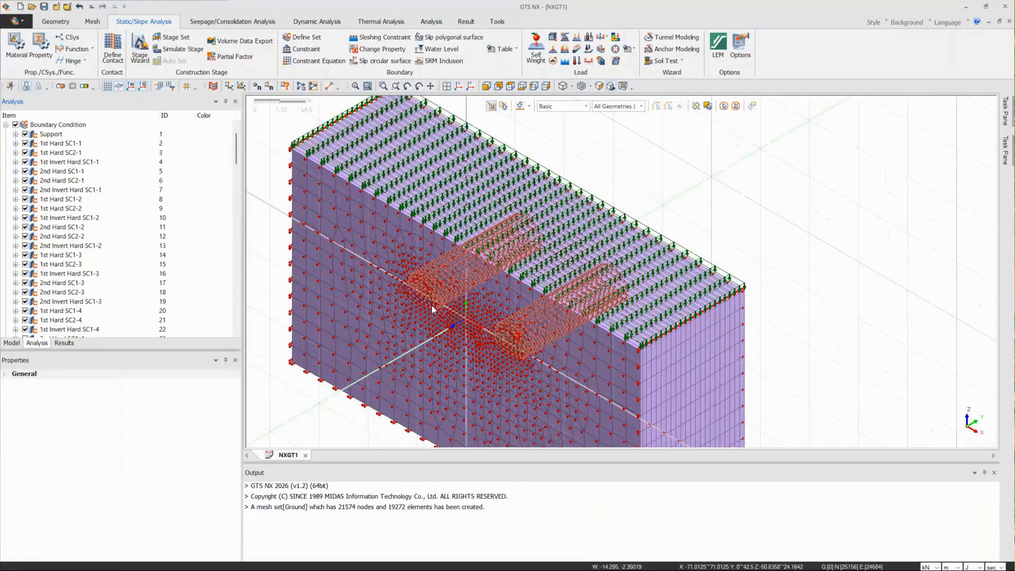
pyautogui.click(61, 208)
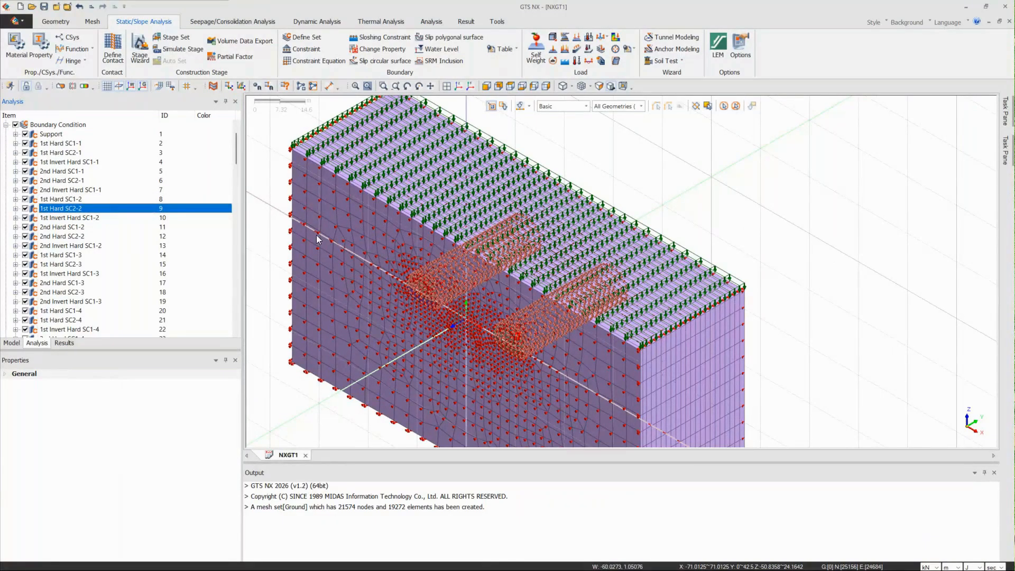
pyautogui.scroll(-1, 402, 285)
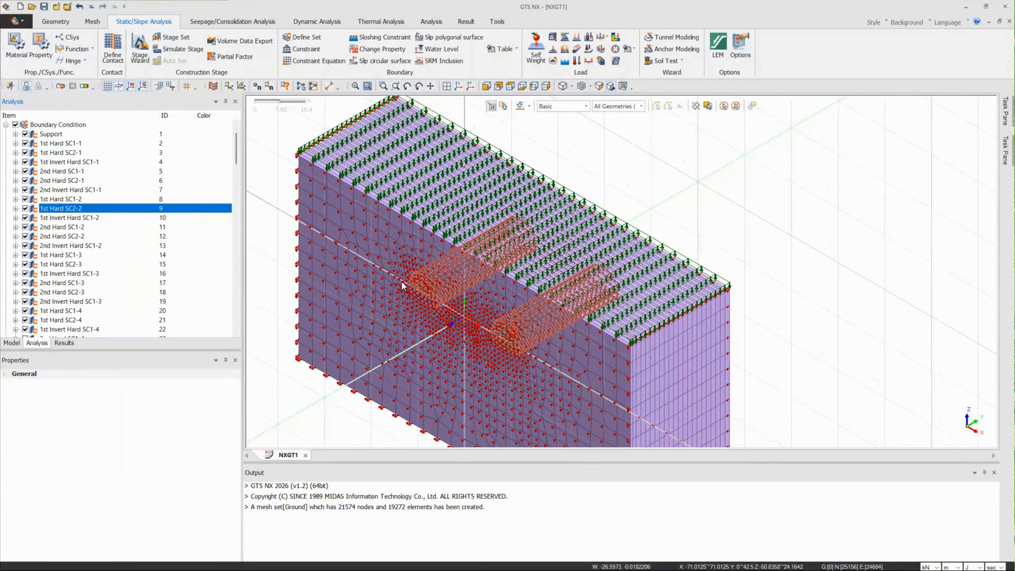
pyautogui.scroll(-1, 401, 285)
pyautogui.scroll(-10, 79, 275)
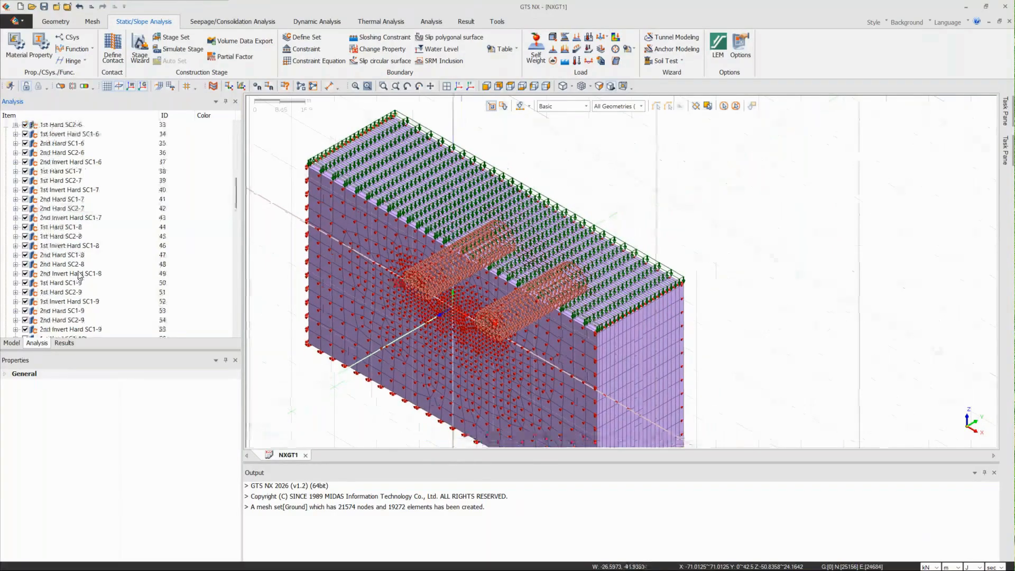
pyautogui.scroll(-20, 79, 275)
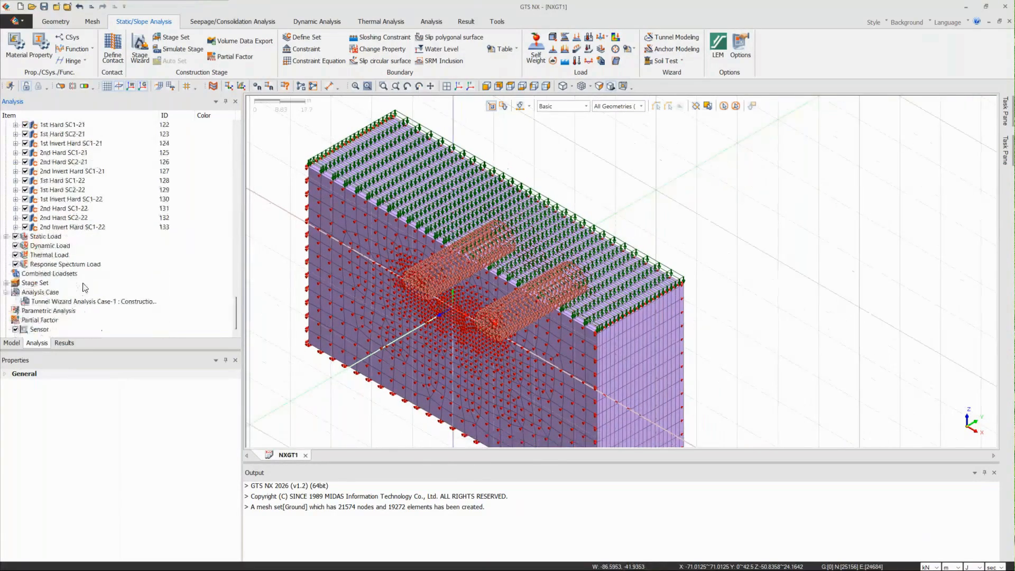
# List the static load sets and examine the loads applied to the model
pyautogui.click(6, 237)
pyautogui.scroll(-1, 68, 242)
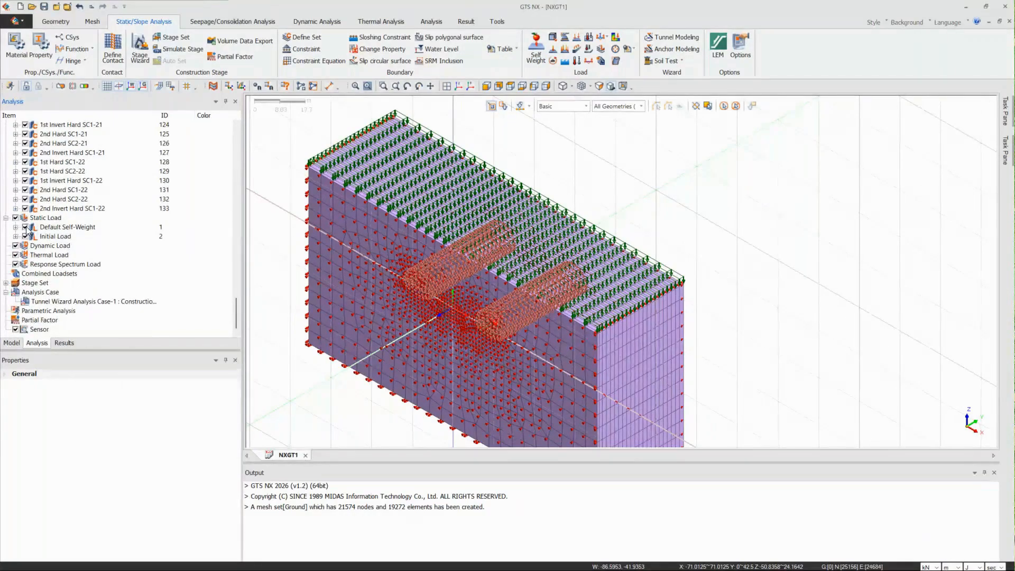
pyautogui.scroll(-2, 471, 249)
pyautogui.scroll(-3, 465, 312)
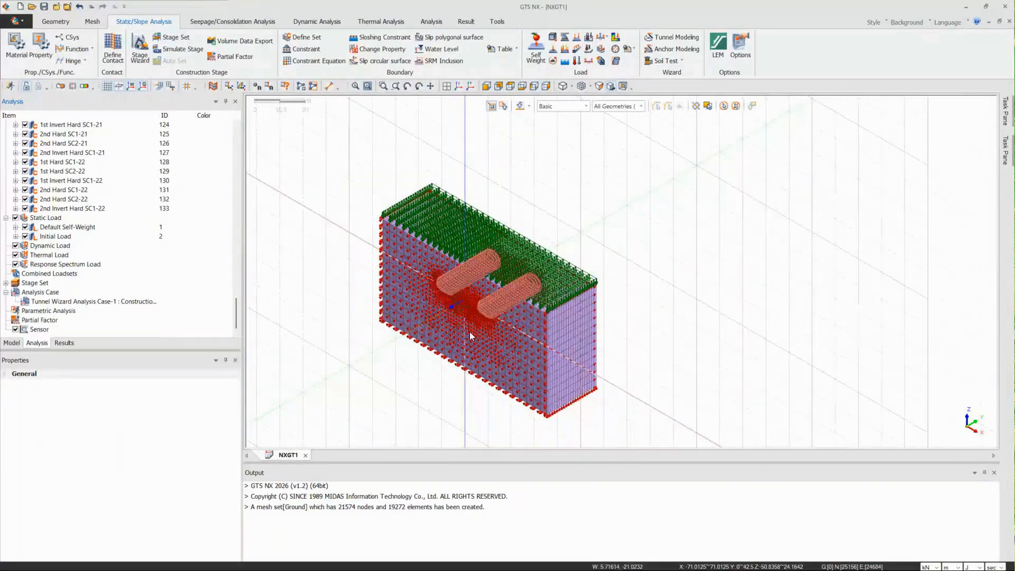
pyautogui.moveTo(469, 333); pyautogui.dragTo(516, 314, button='middle')
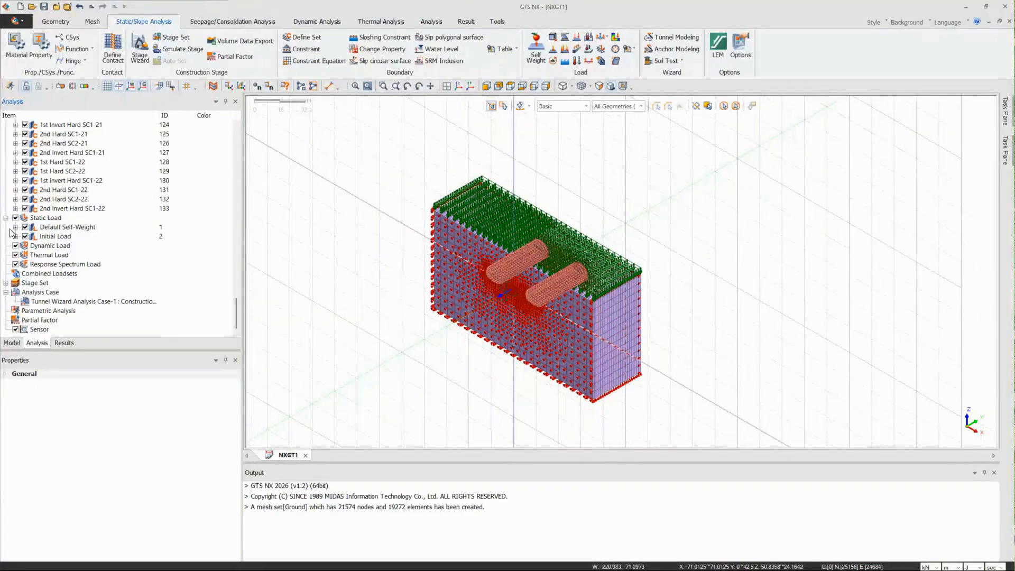
# Look over the list of defined materials and close it without changes
pyautogui.click(14, 45)
pyautogui.moveTo(894, 194); pyautogui.dragTo(275, 139)
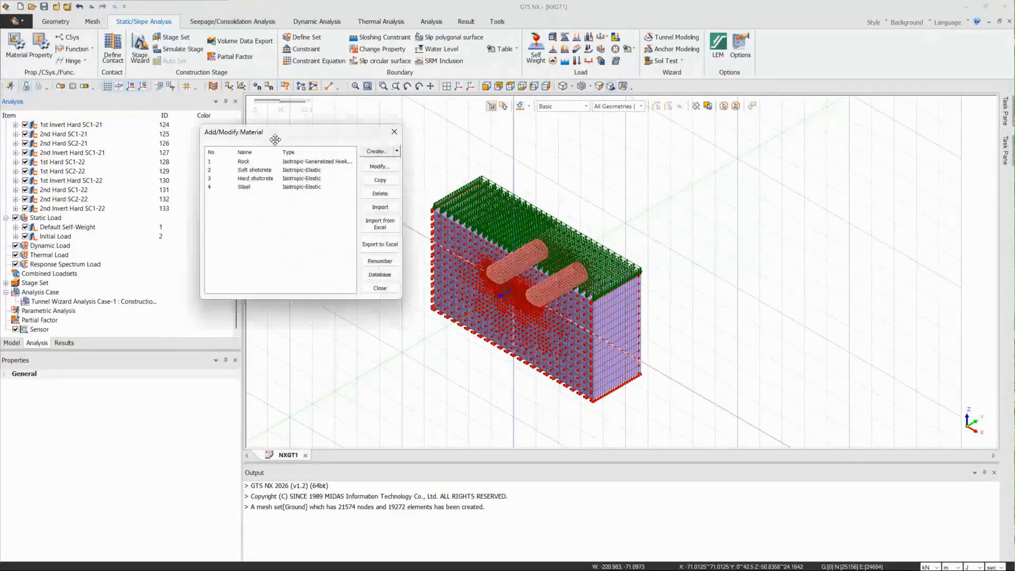
pyautogui.click(394, 132)
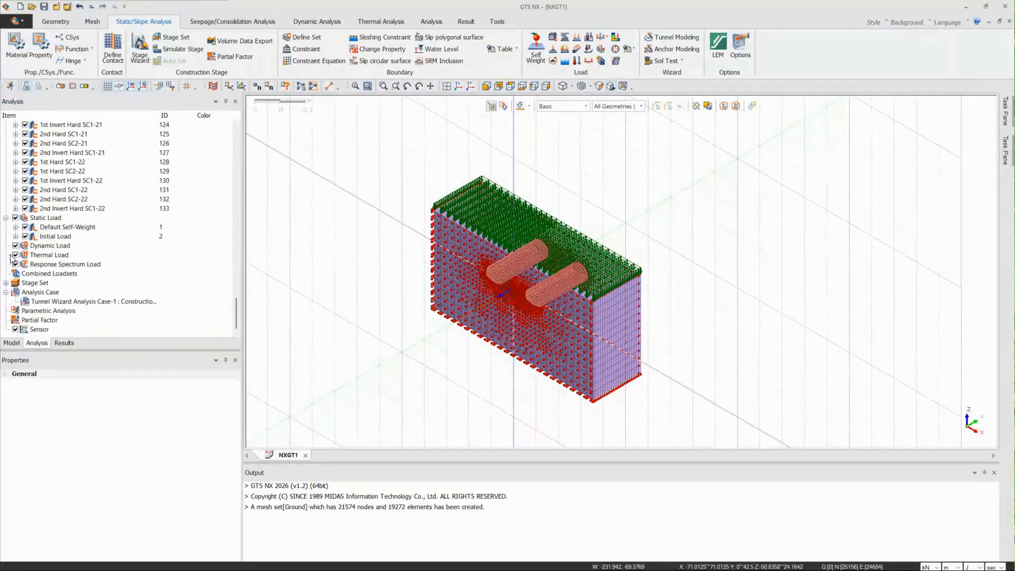
# Expand Construction Stage Set-1 and review its list of construction stages
pyautogui.click(6, 283)
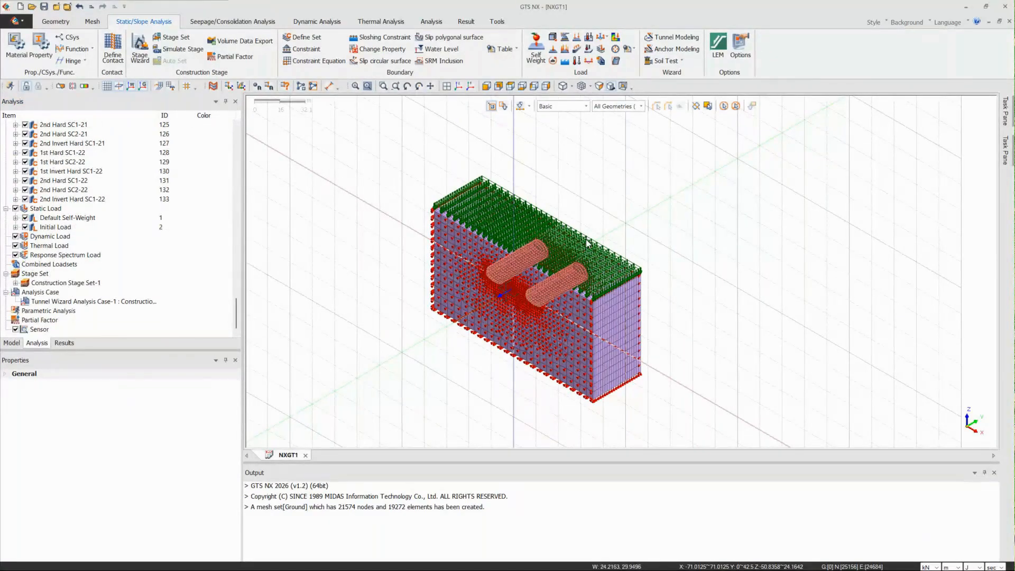
pyautogui.scroll(2, 477, 229)
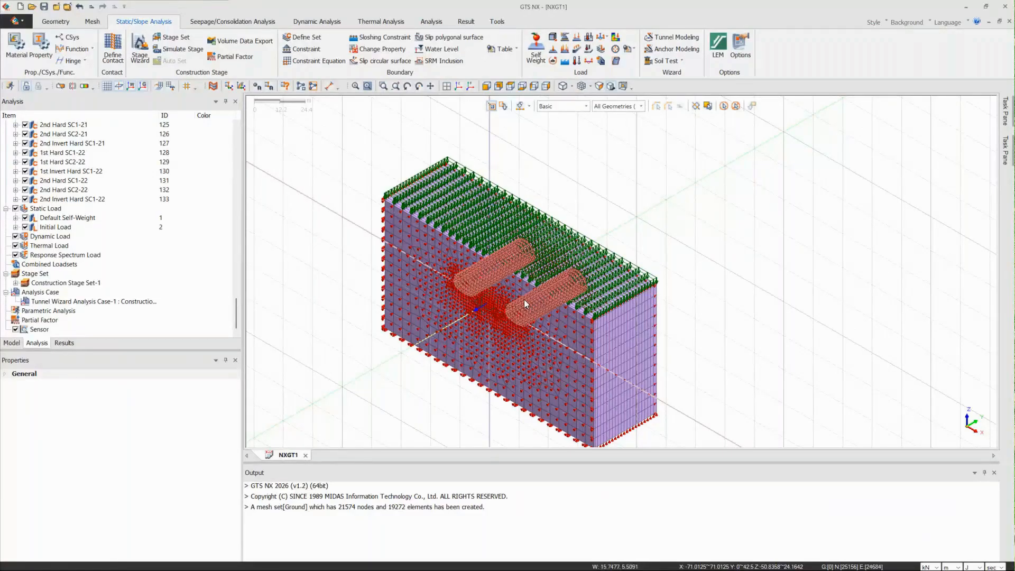
pyautogui.scroll(-1, 566, 226)
pyautogui.scroll(-1, 566, 228)
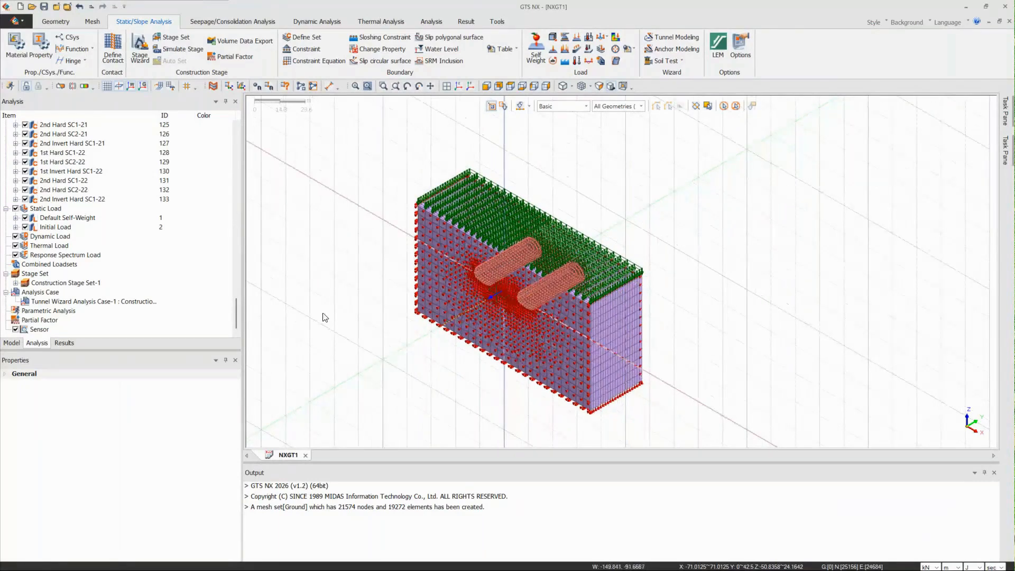
pyautogui.scroll(2, 449, 287)
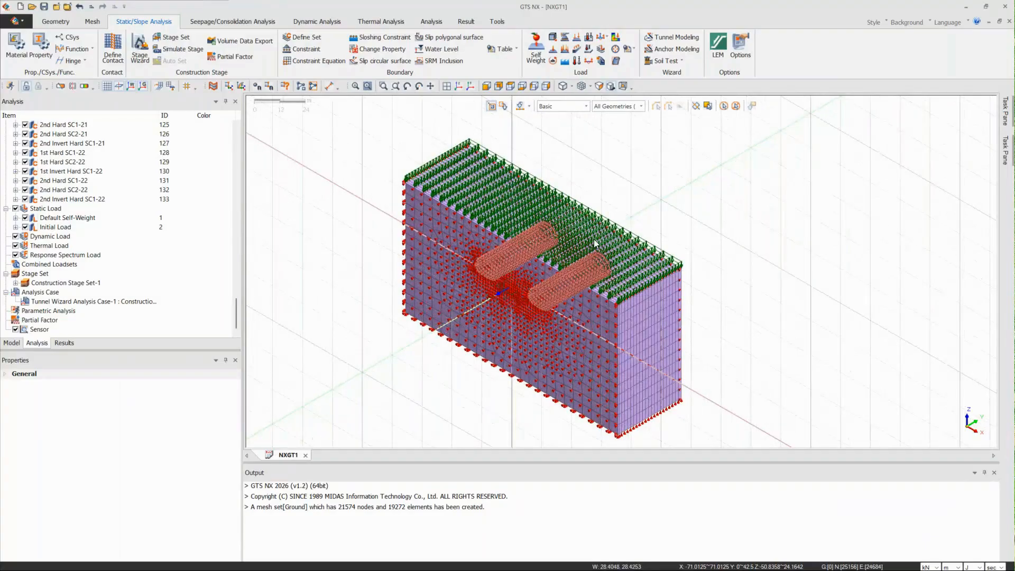
pyautogui.click(15, 283)
pyautogui.scroll(-7, 89, 275)
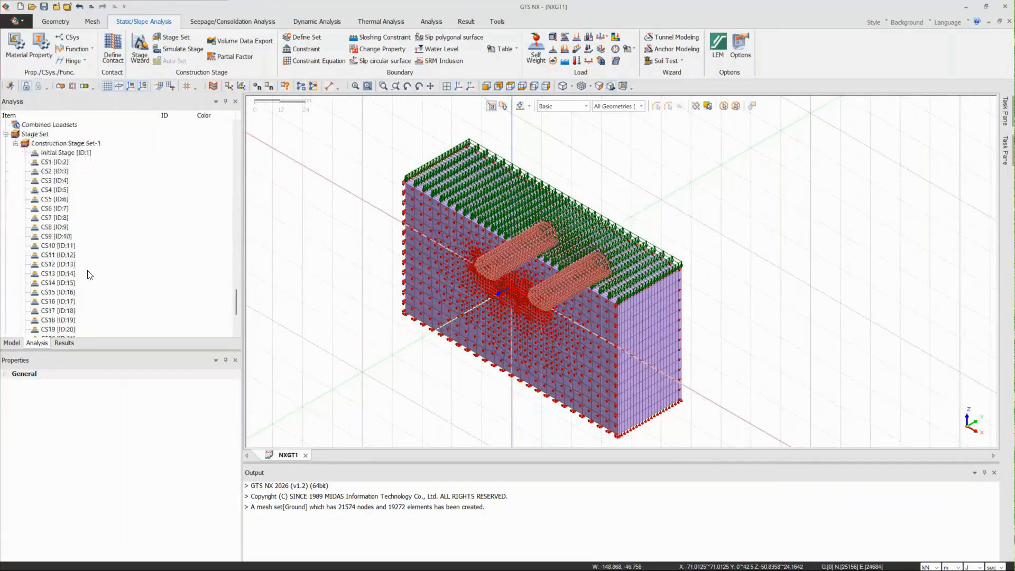
# Open the stage definitions of Construction Stage Set-1 and review the activated and deactivated data from CS1 to CS3
pyautogui.scroll(1, 90, 275)
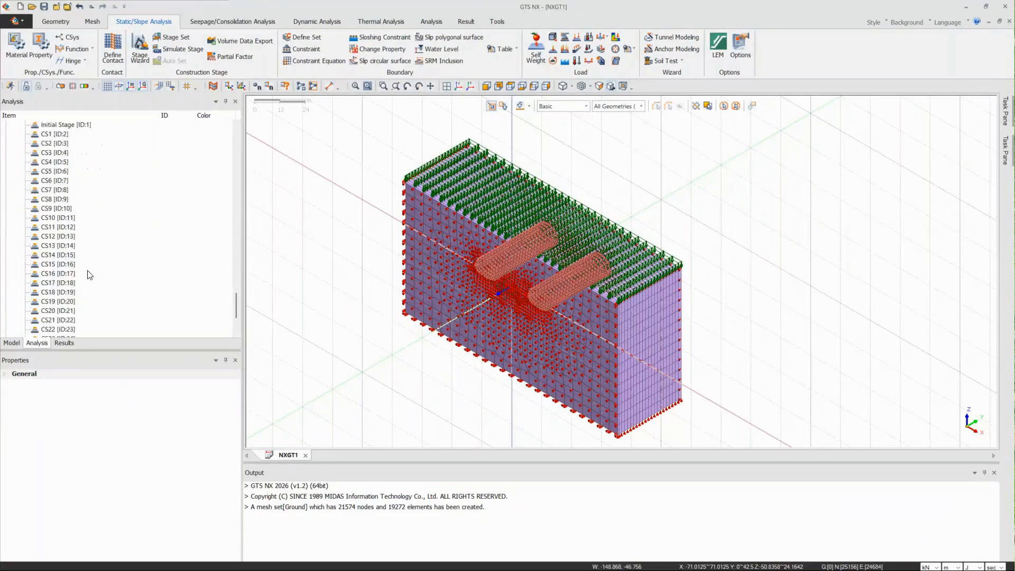
pyautogui.scroll(3, 90, 275)
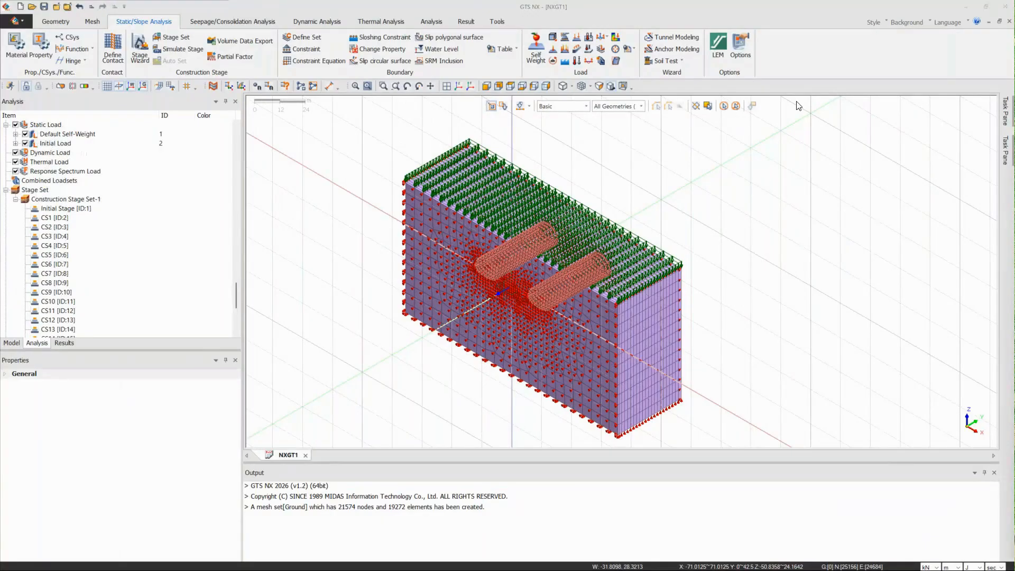
pyautogui.moveTo(586, 117); pyautogui.dragTo(159, 101)
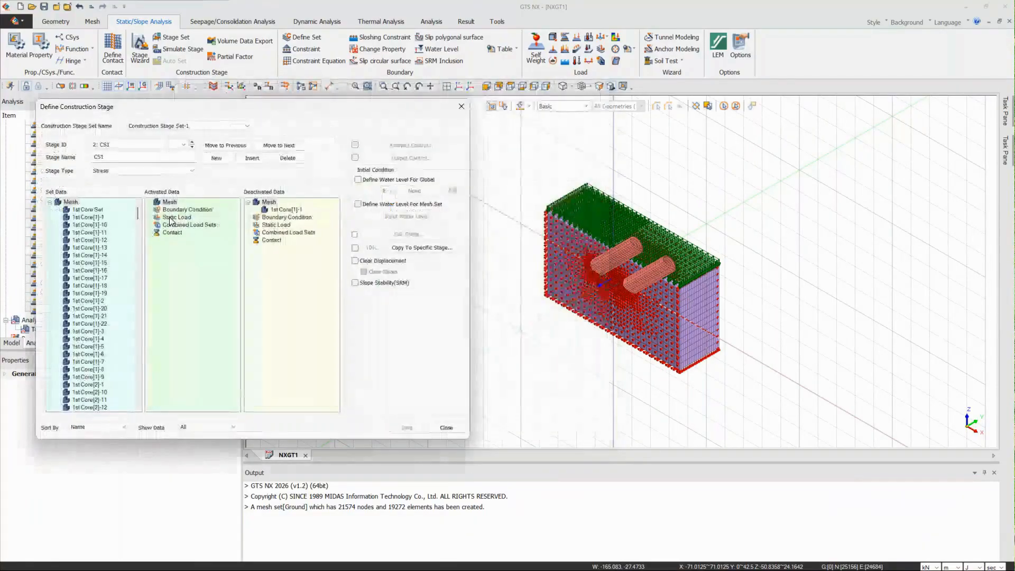
pyautogui.click(192, 147)
pyautogui.click(192, 147)
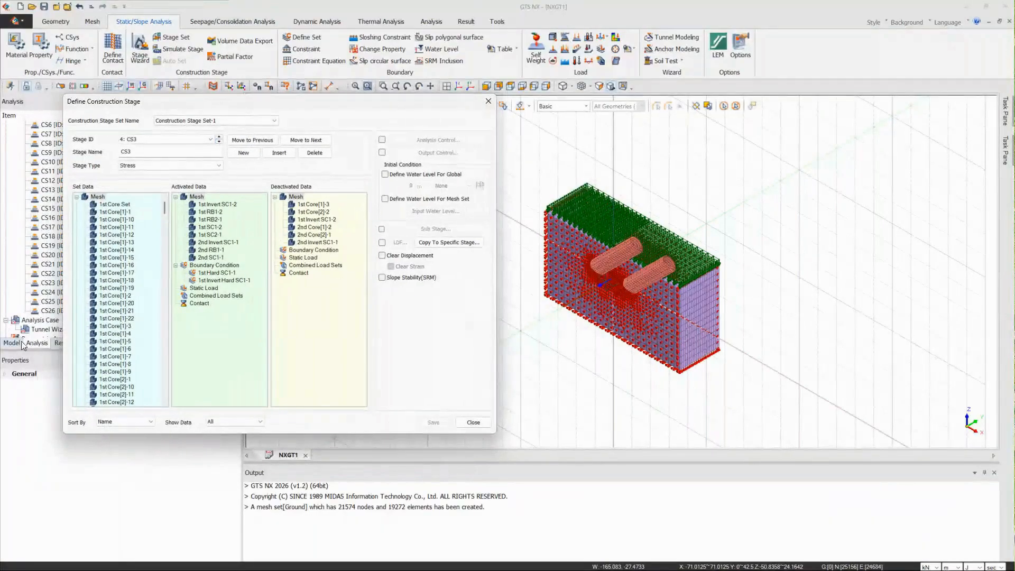
# Hide the Ground mesh set and inspect the twin tunnels' cores, shotcrete and rock bolts up close
pyautogui.click(22, 344)
pyautogui.click(25, 246)
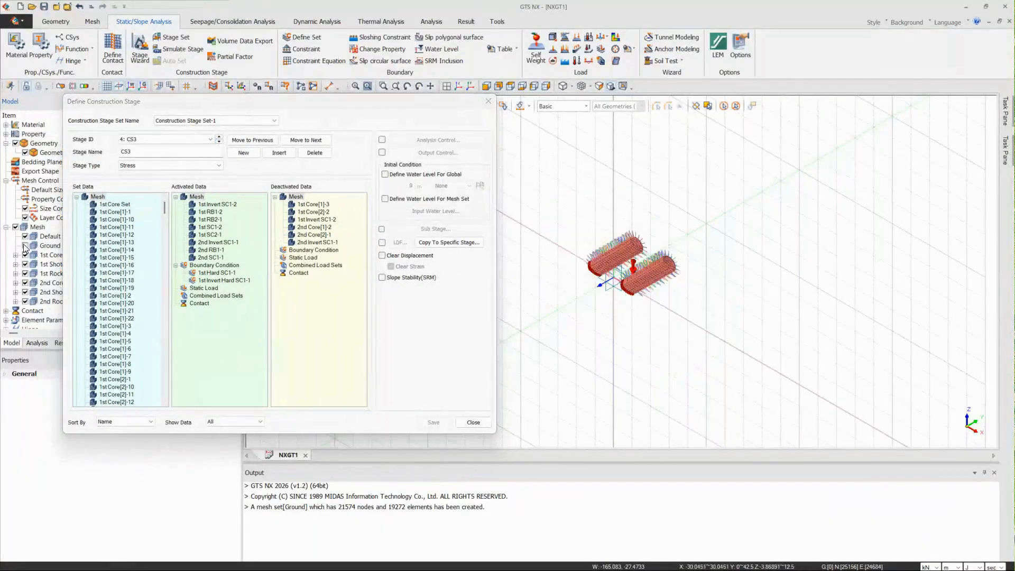
pyautogui.scroll(5, 592, 270)
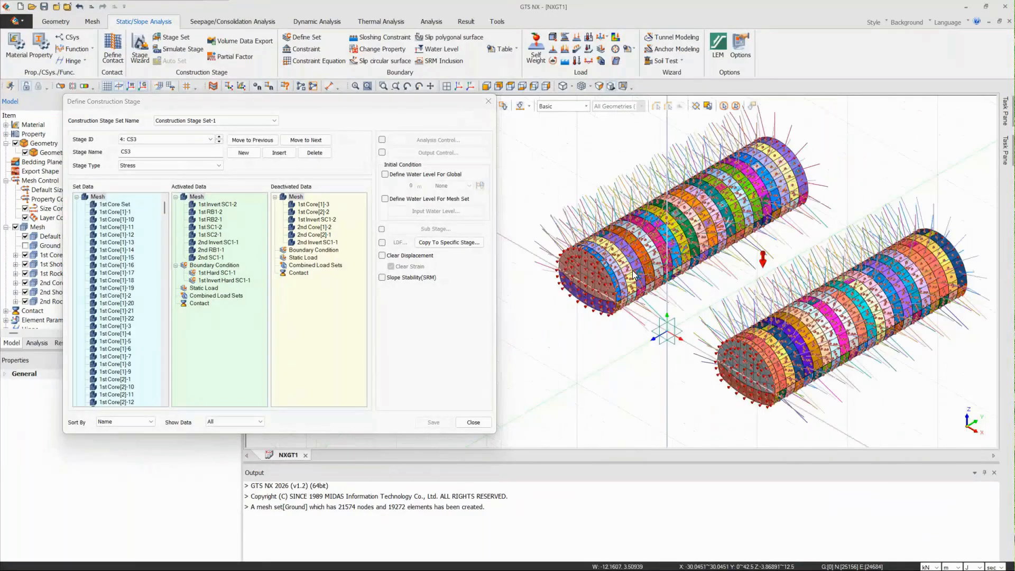
pyautogui.scroll(1, 653, 329)
pyautogui.scroll(-2, 576, 227)
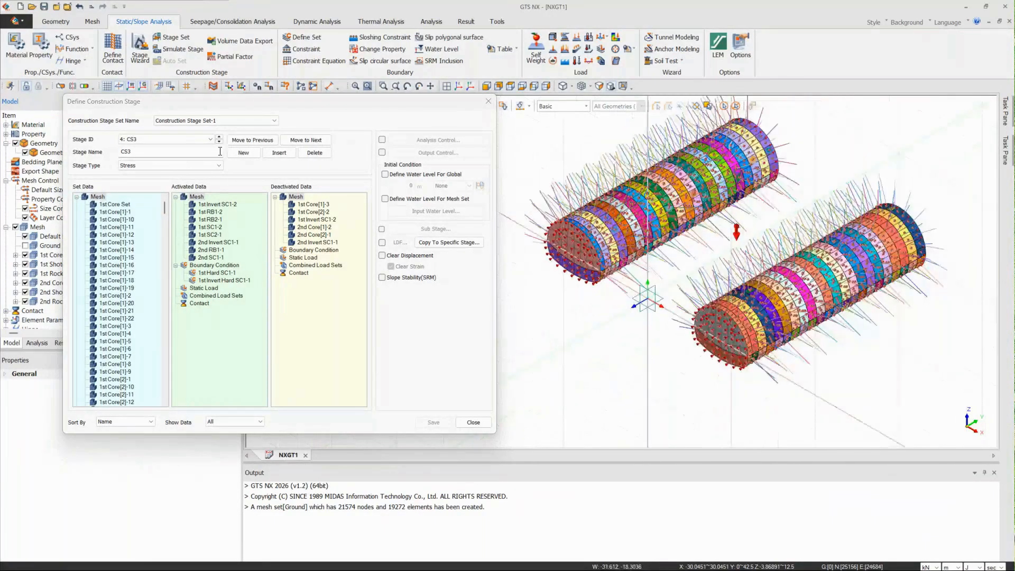
# Go to stage CS5, set the shown data to Activate, and advance to CS6, saving the current stage data
pyautogui.click(219, 142)
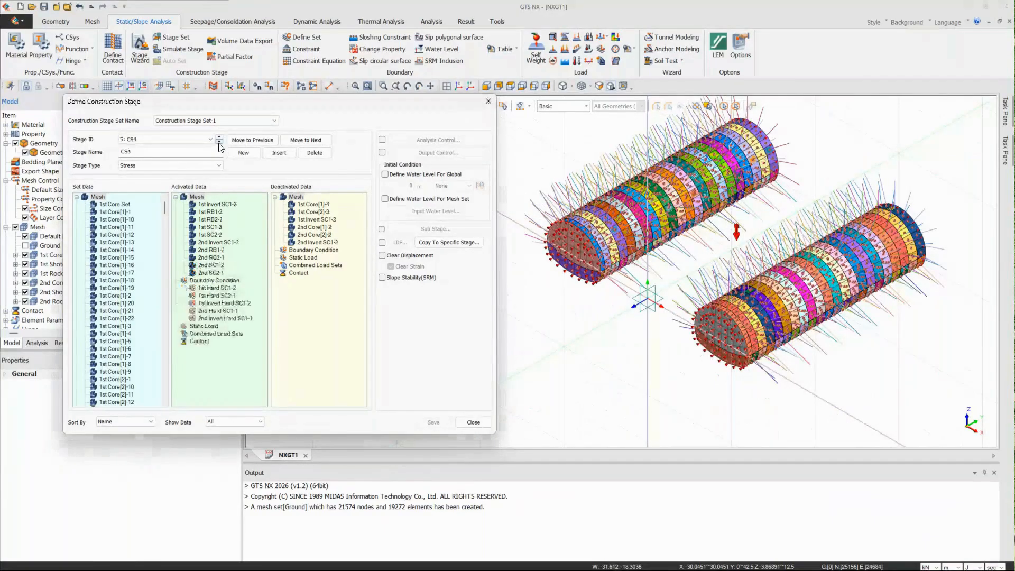
pyautogui.click(219, 142)
pyautogui.click(254, 421)
pyautogui.click(222, 433)
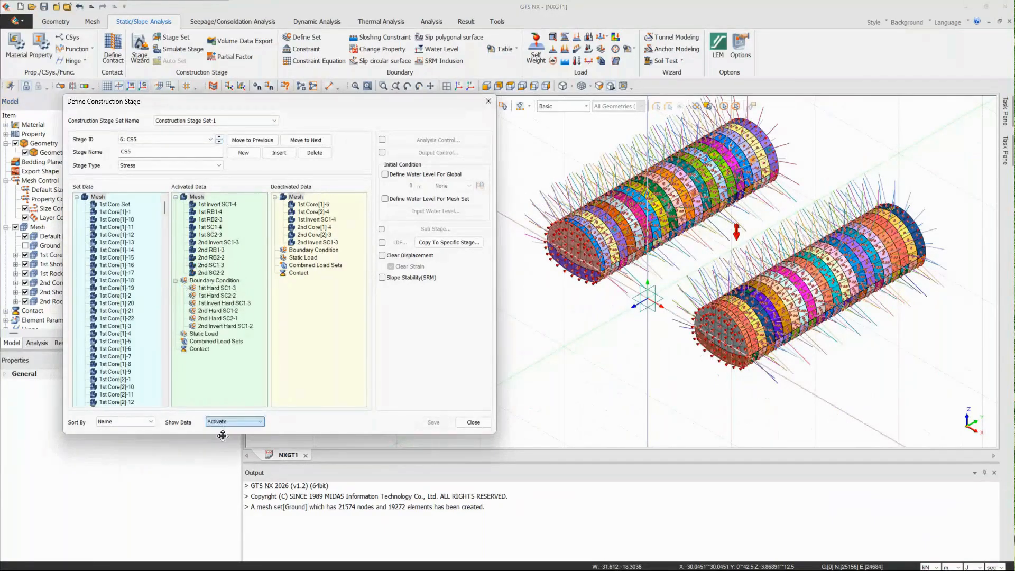
pyautogui.click(219, 142)
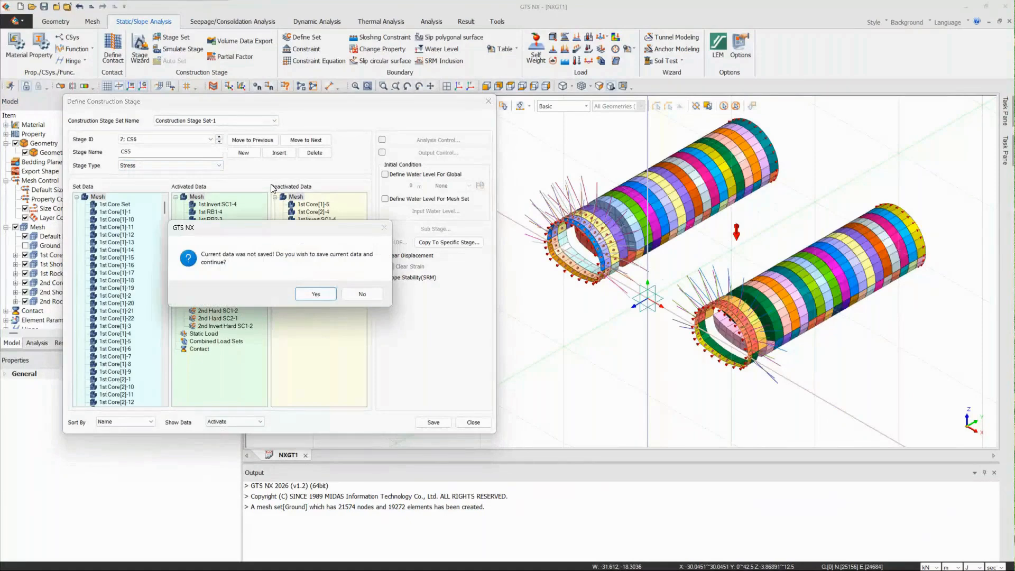
pyautogui.click(315, 294)
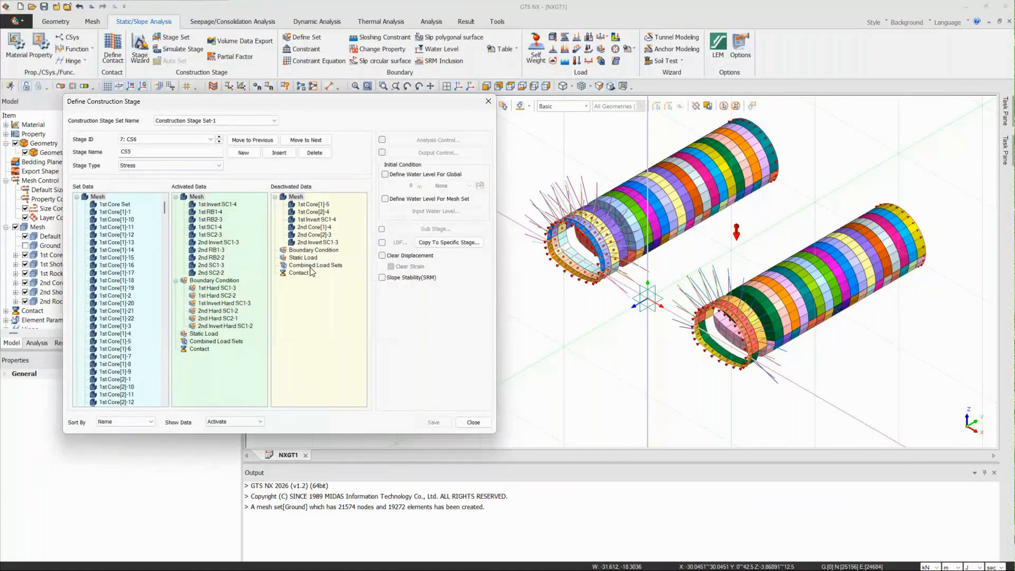
# Step through the construction stages up to CS24, examining the activated tunnel parts, and close the stage definitions
pyautogui.doubleClick(218, 141)
pyautogui.click(219, 142)
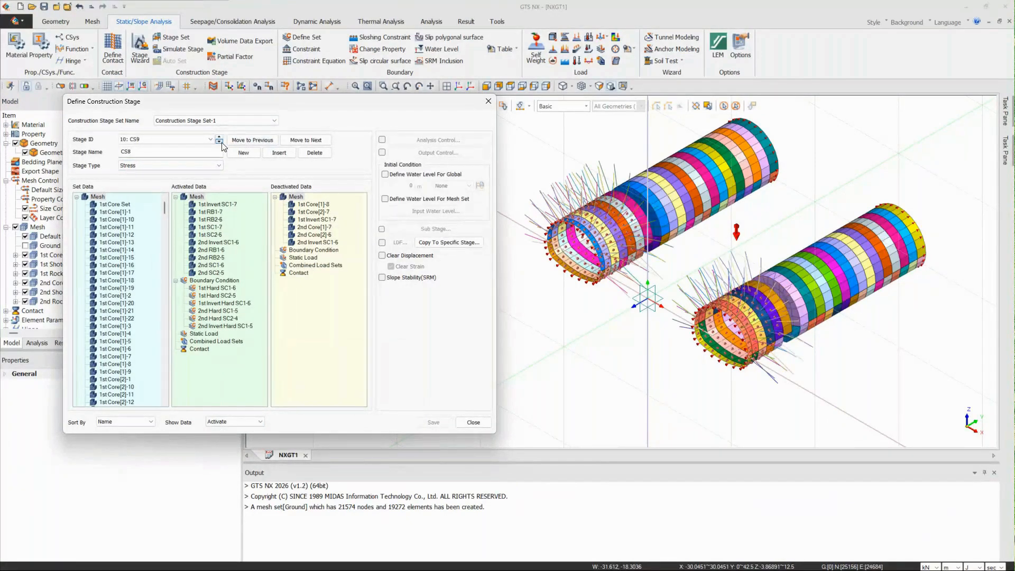
pyautogui.click(219, 142)
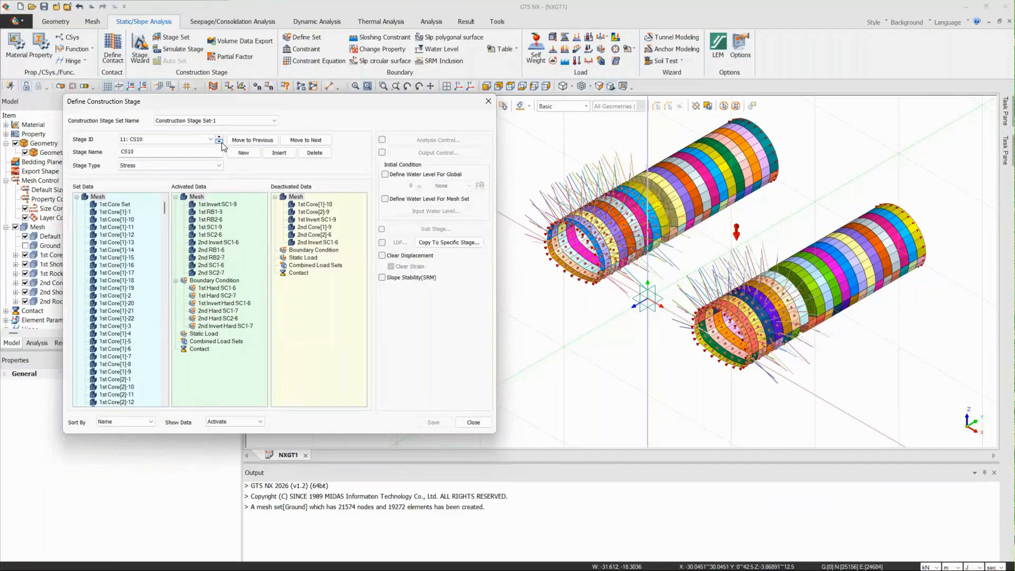
pyautogui.click(222, 142)
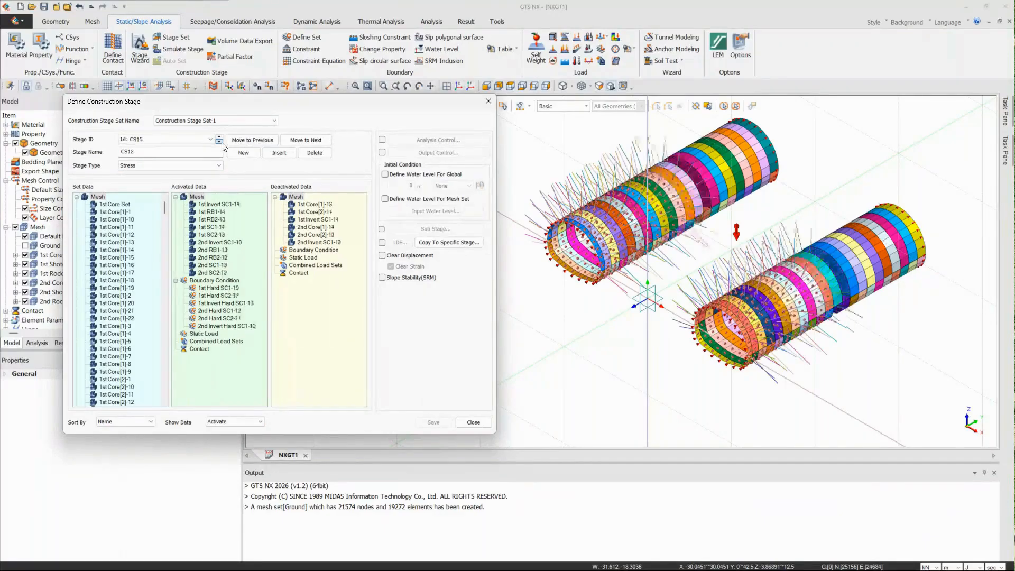
pyautogui.click(219, 141)
pyautogui.click(219, 142)
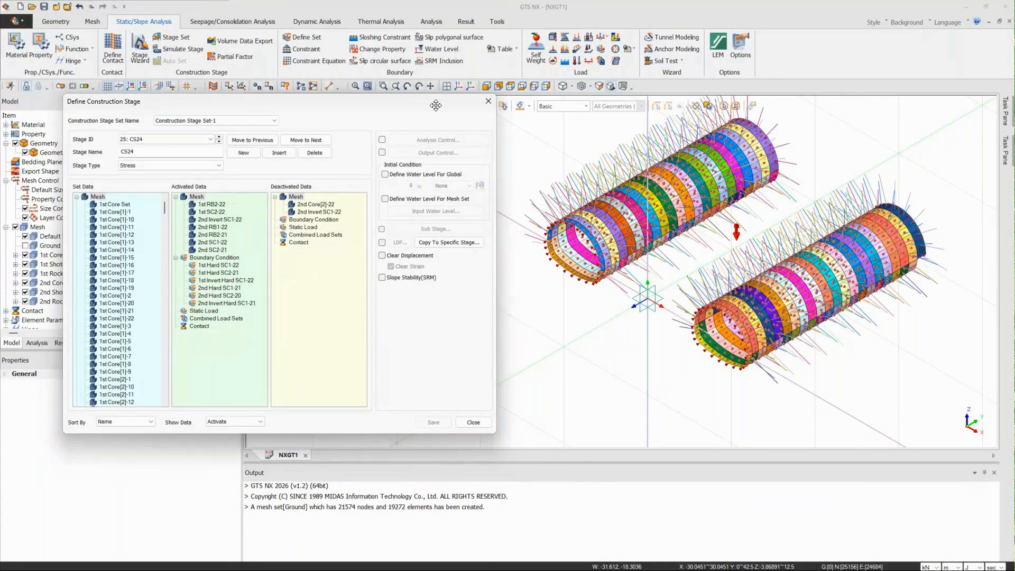
pyautogui.moveTo(435, 105); pyautogui.dragTo(553, 148)
pyautogui.click(553, 146)
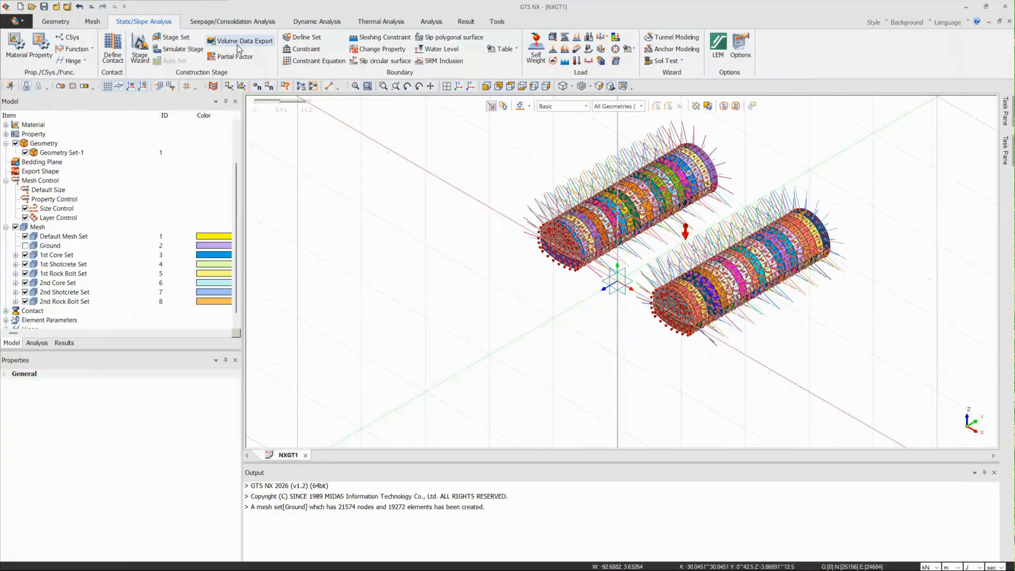
# Simulate the stages of Construction Stage Set-1 at Level 1 (Slow) speed, watch the excavation sequence, and close the simulation
pyautogui.click(183, 49)
pyautogui.moveTo(880, 207); pyautogui.dragTo(113, 182)
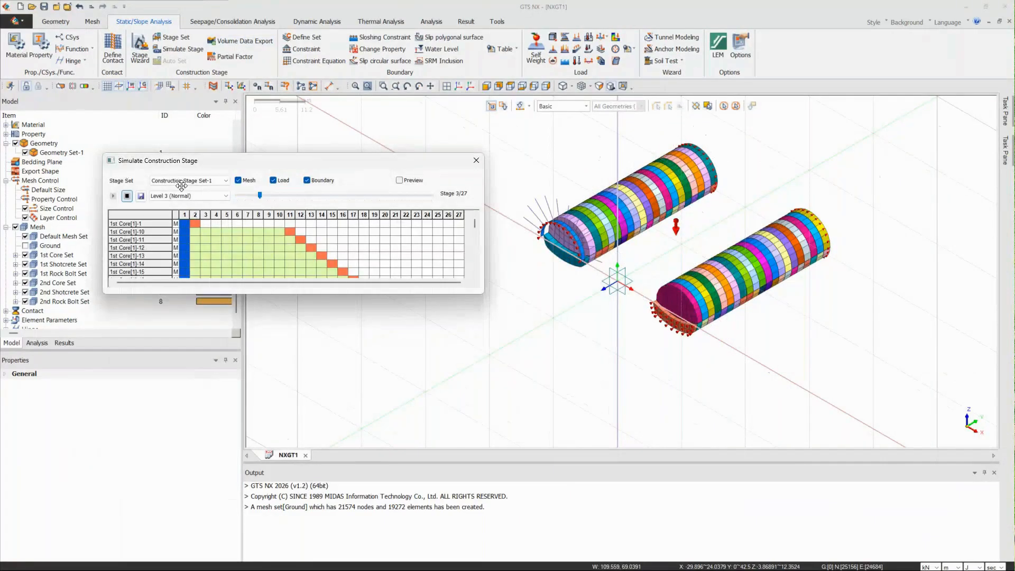
pyautogui.click(188, 196)
pyautogui.click(180, 204)
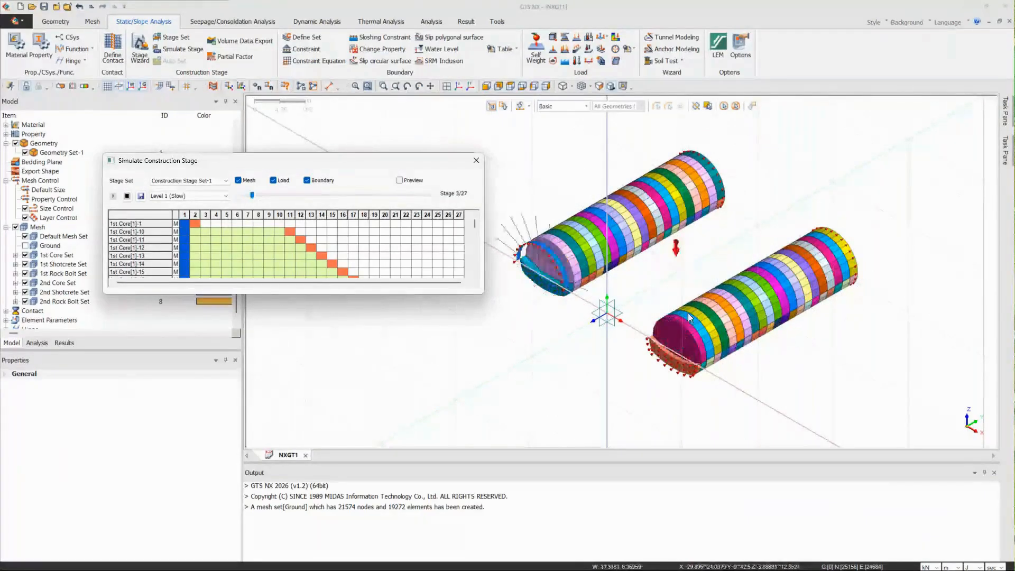
pyautogui.click(476, 160)
pyautogui.scroll(-2, 727, 280)
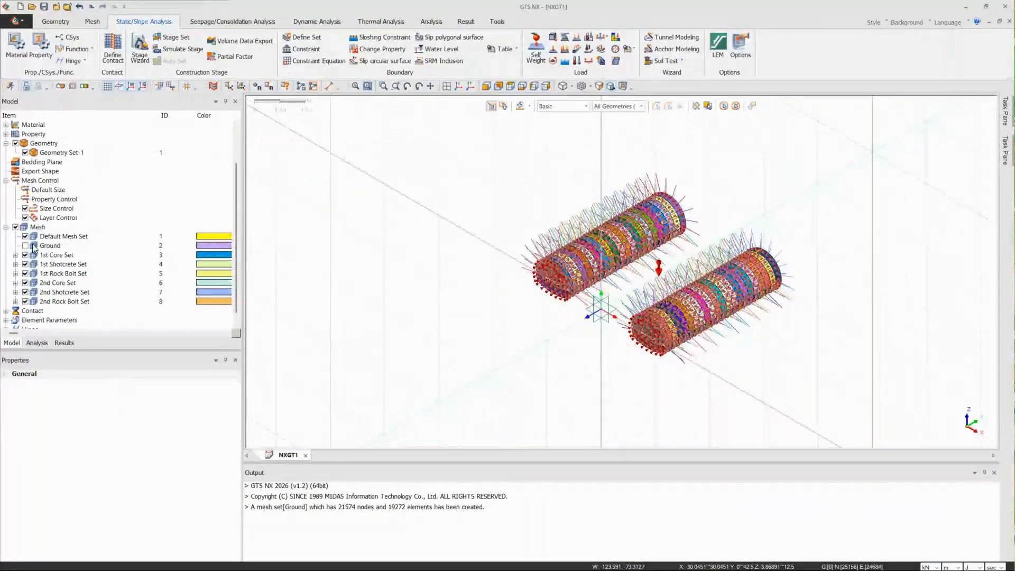
# Show the Ground mesh set again and collapse the Stage Set branch to reach the analysis case
pyautogui.click(26, 246)
pyautogui.click(37, 343)
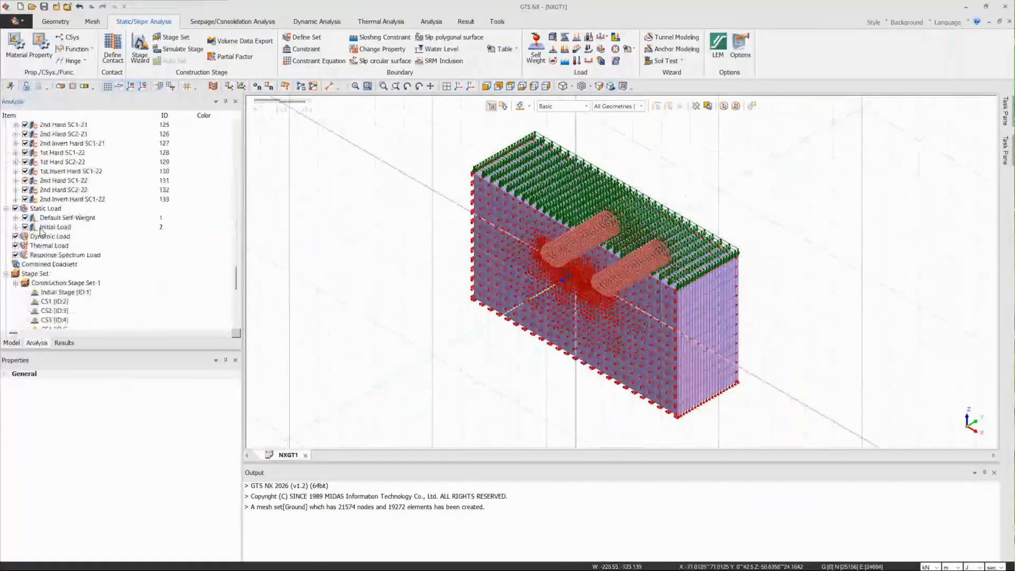
pyautogui.scroll(-4, 42, 233)
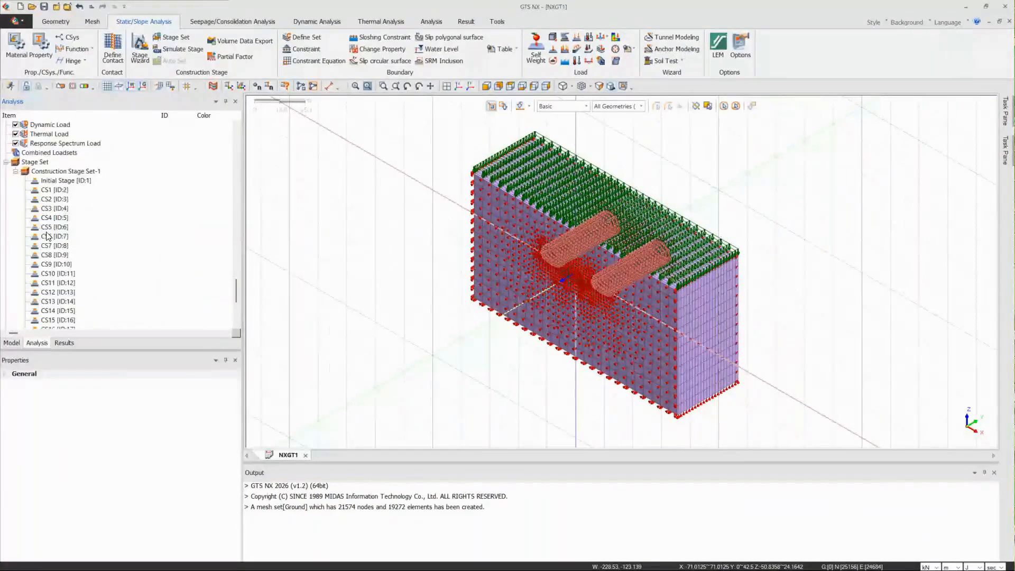
pyautogui.scroll(4, 45, 253)
pyautogui.doubleClick(40, 272)
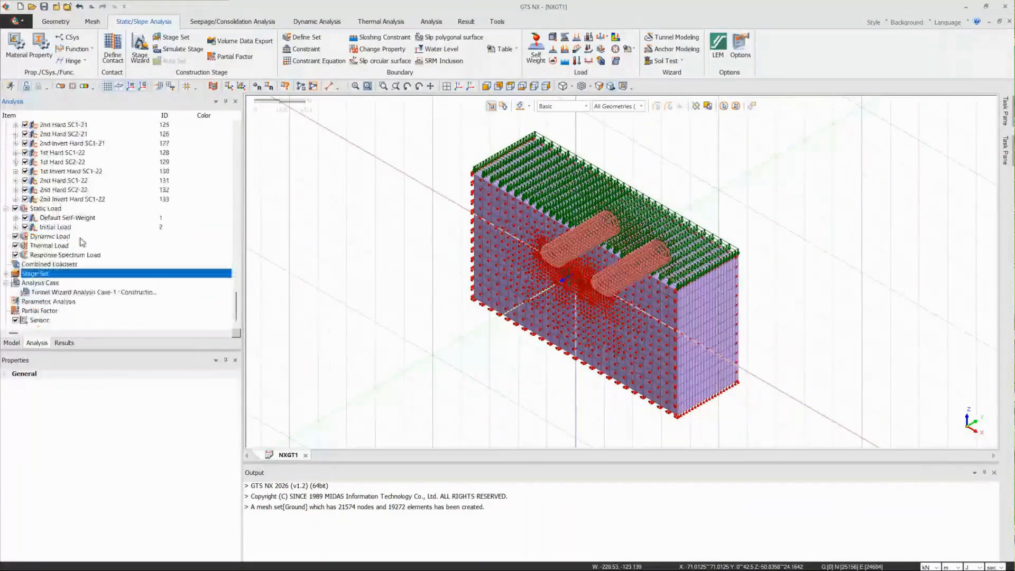
# Open Tunnel Wizard Analysis Case-1 for editing, review its general analysis control settings, and accept them as they are
pyautogui.rightClick(62, 295)
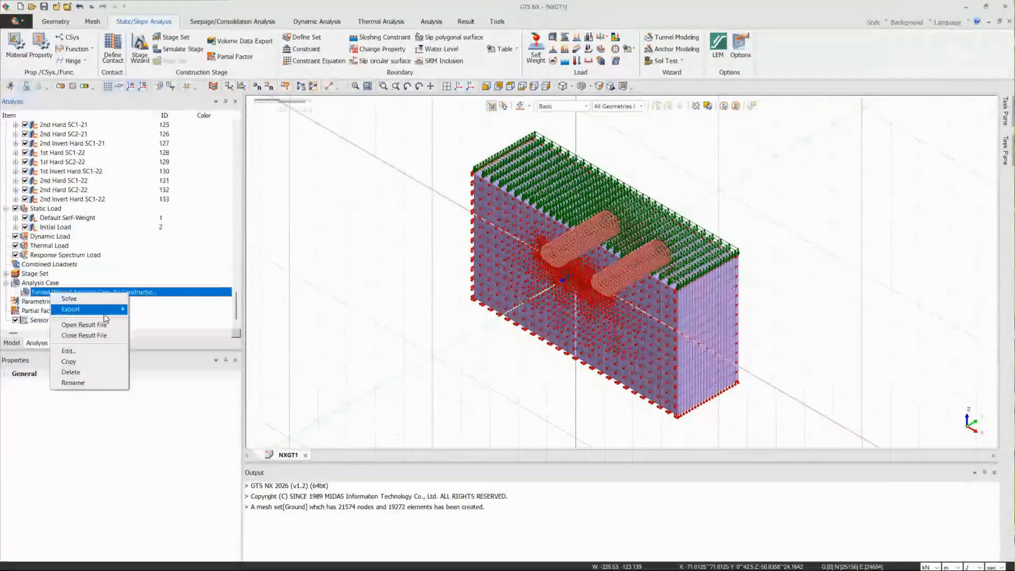
pyautogui.click(84, 350)
pyautogui.moveTo(585, 127); pyautogui.dragTo(315, 140)
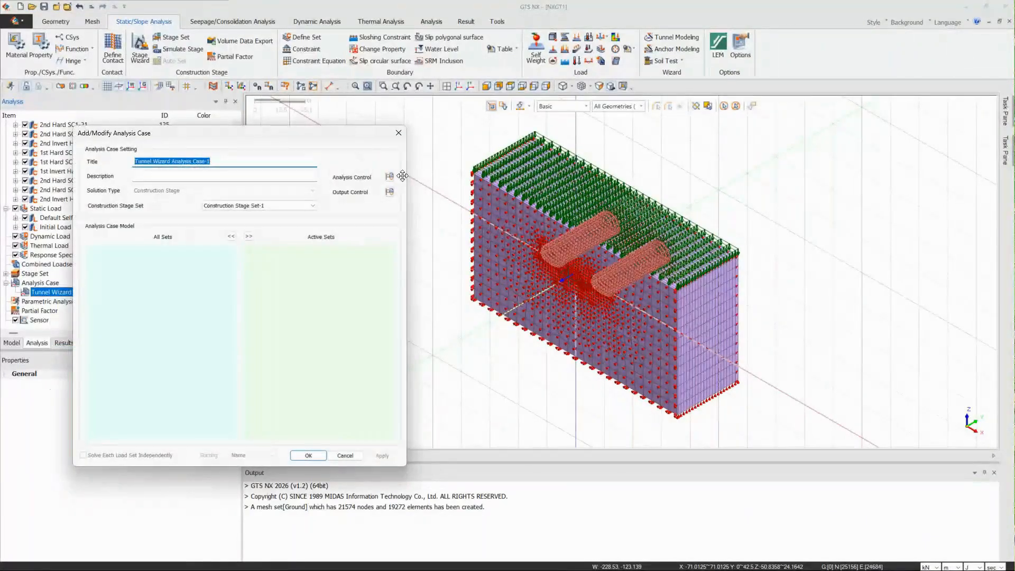
pyautogui.click(389, 177)
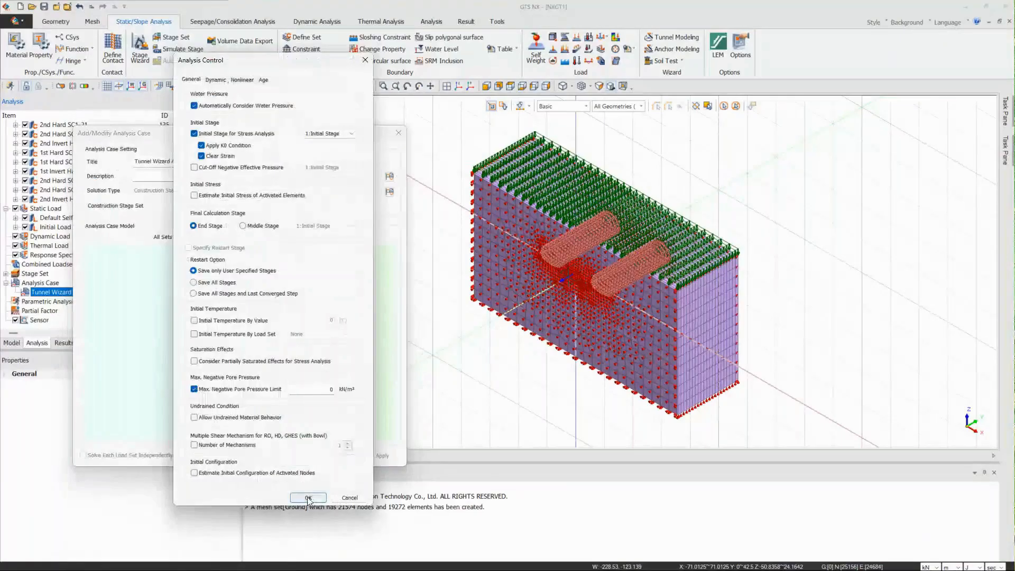
pyautogui.click(308, 498)
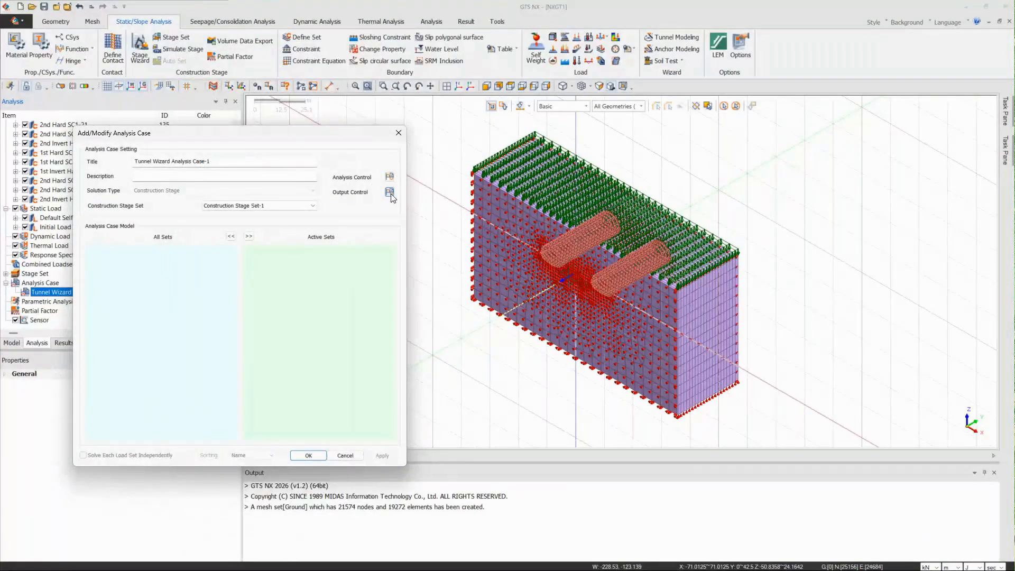
# Review the output control settings of the analysis case, accept them, and confirm the analysis case
pyautogui.click(390, 192)
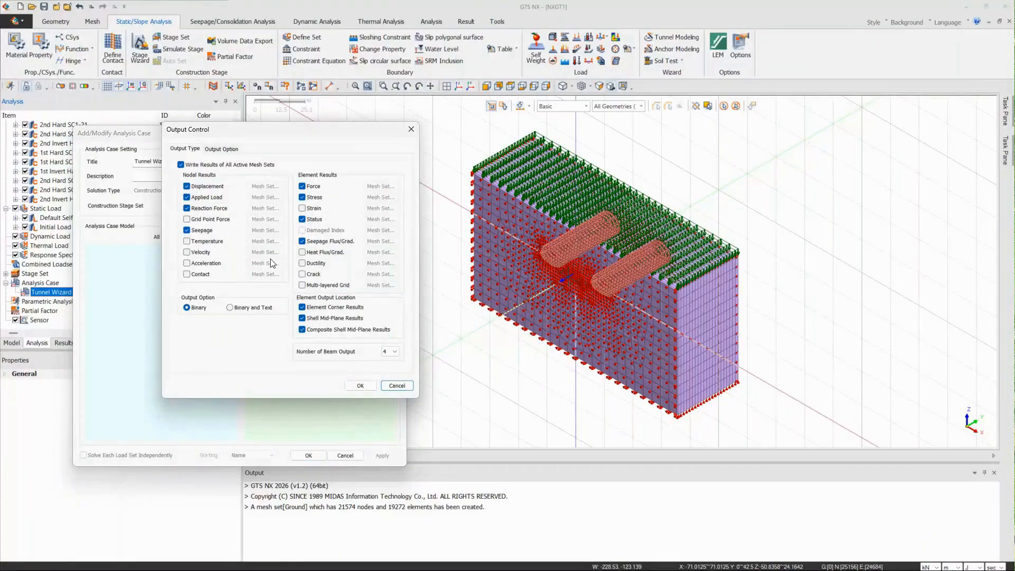
pyautogui.click(358, 385)
pyautogui.press('Return')
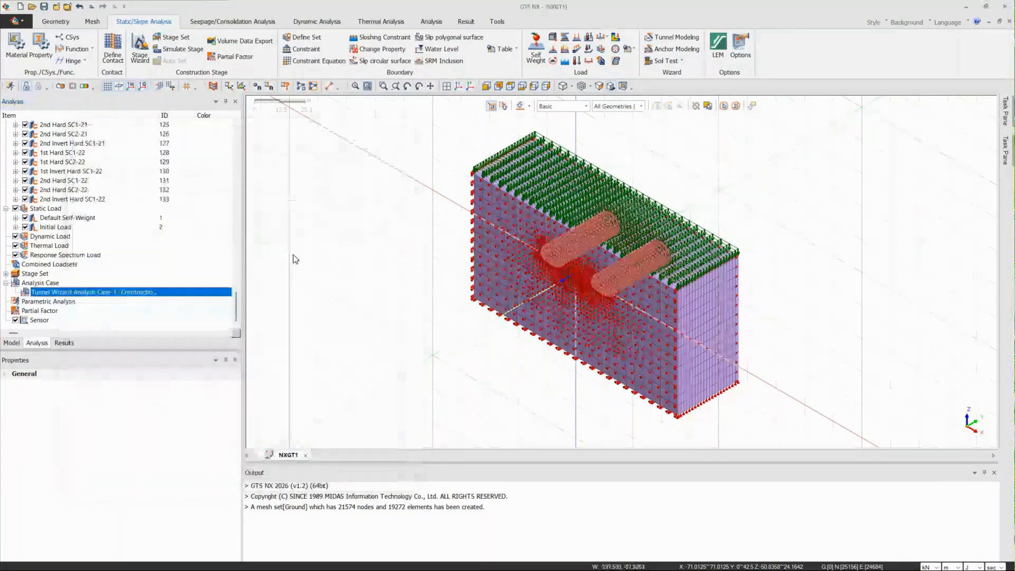
# Start solving Tunnel Wizard Analysis Case-1, browse to the Presentations folder for saving the model, and leave the save dialog
pyautogui.scroll(-2, 295, 259)
pyautogui.rightClick(111, 297)
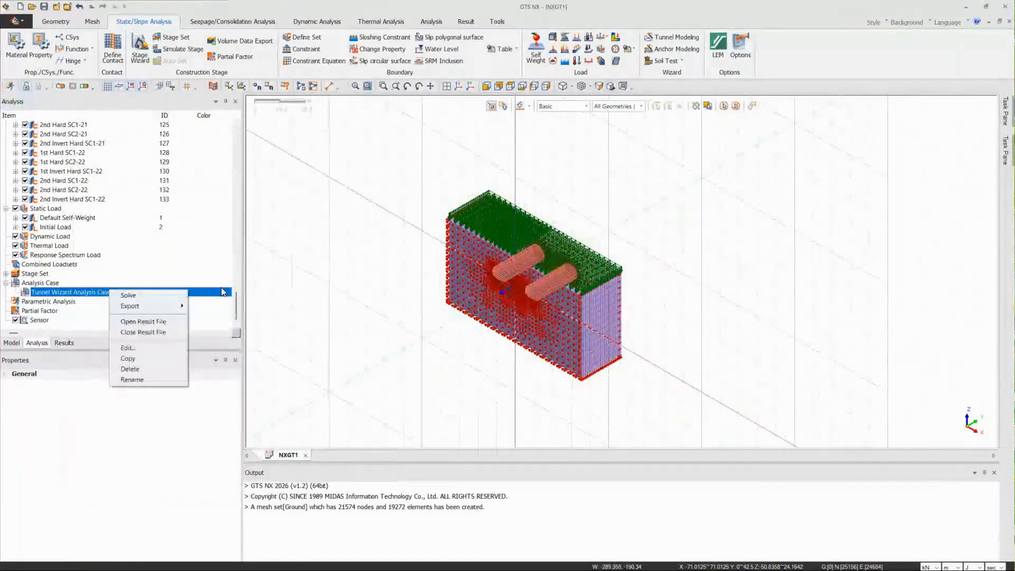
pyautogui.click(177, 297)
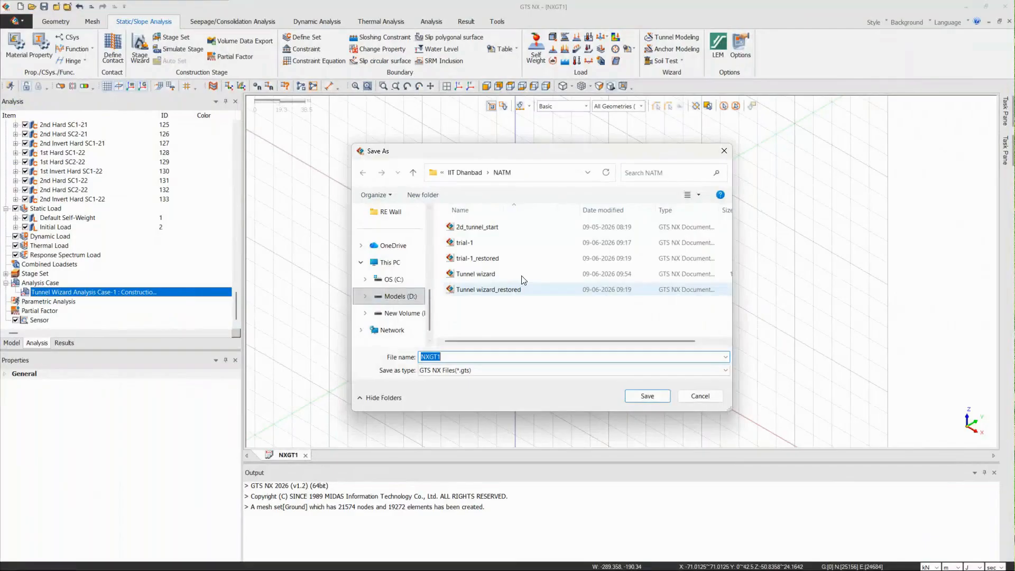
pyautogui.click(469, 176)
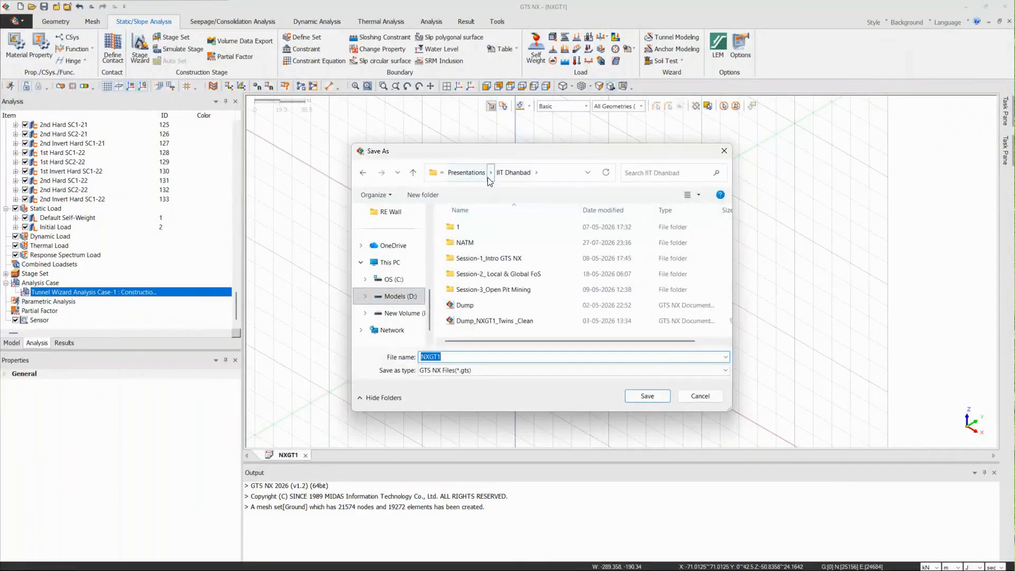
pyautogui.click(479, 176)
pyautogui.moveTo(510, 155); pyautogui.dragTo(598, 201)
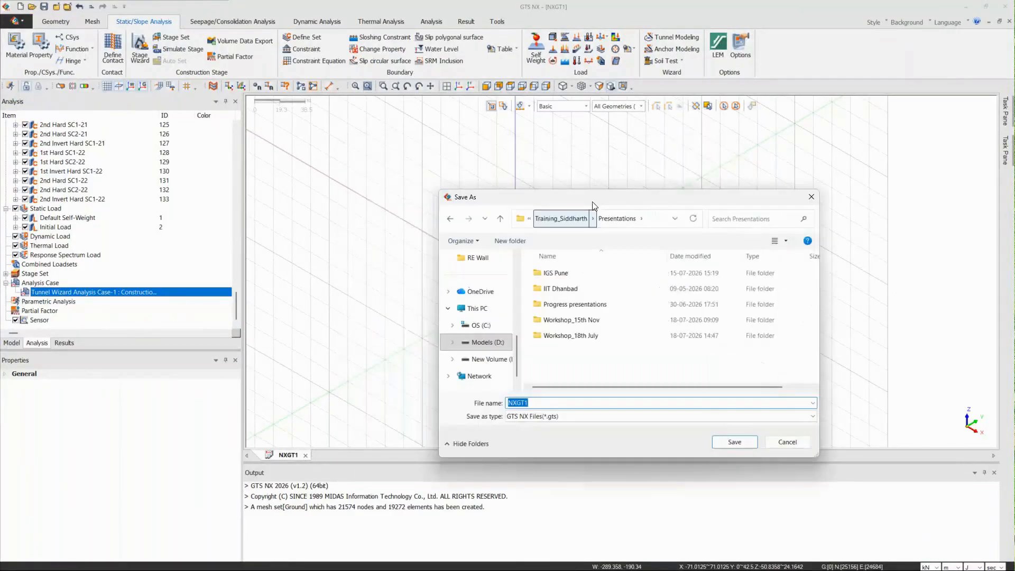
pyautogui.press('Escape')
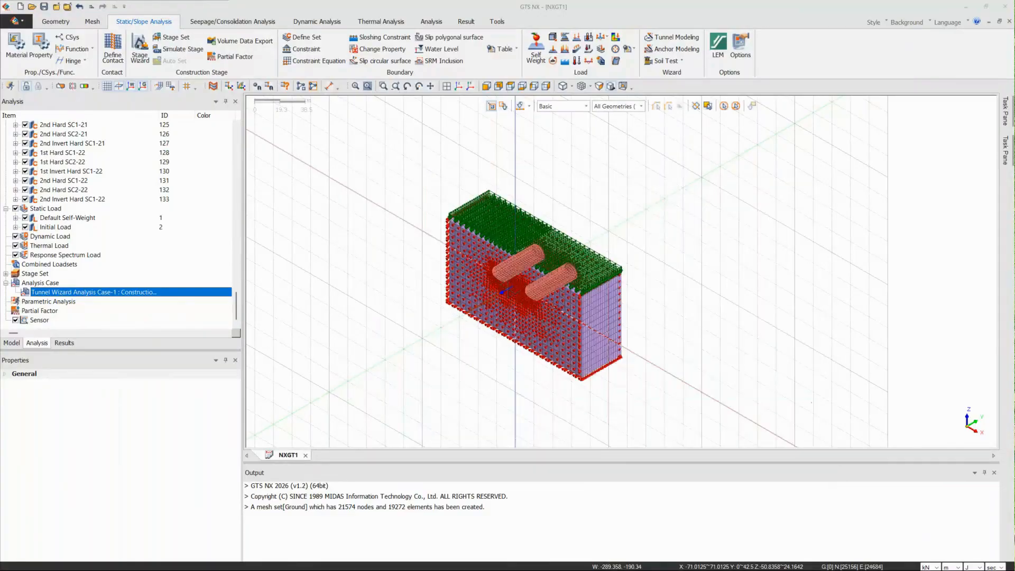
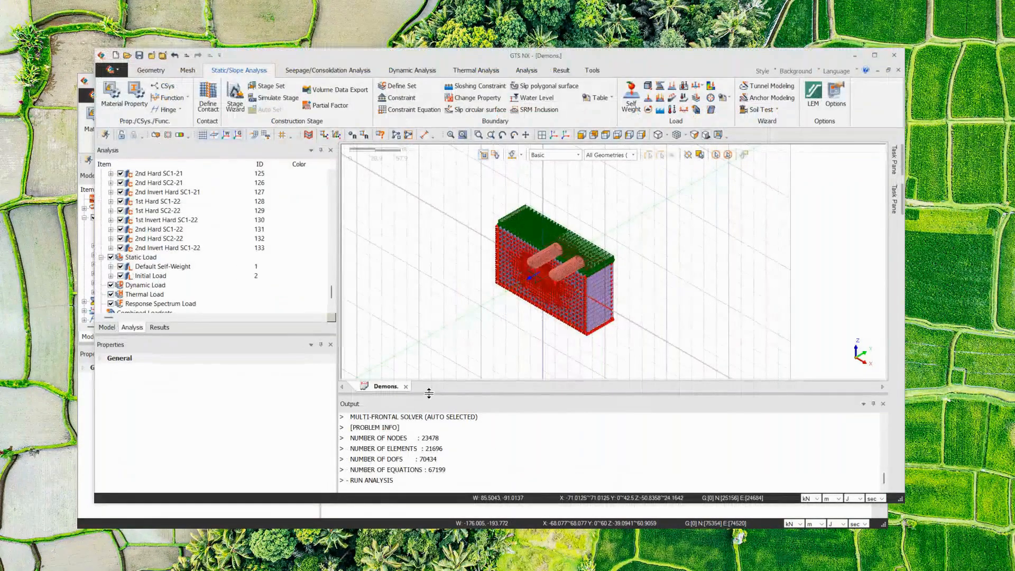
# Enlarge the output area to follow the solver log of the running analysis
pyautogui.moveTo(428, 394); pyautogui.dragTo(465, 256)
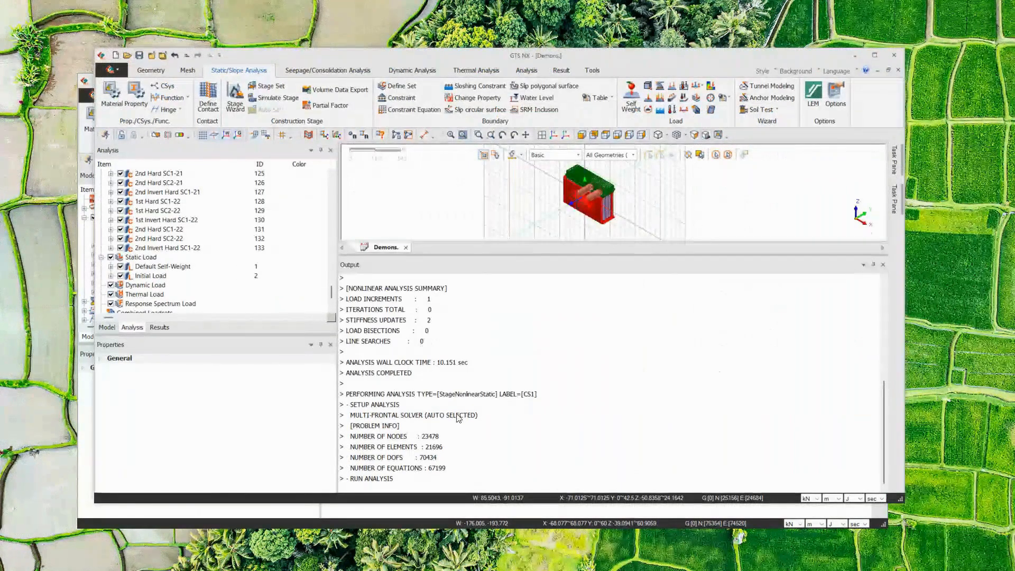
# Review the solver log of the running analysis and shrink the output area to enlarge the model view
pyautogui.scroll(2, 424, 391)
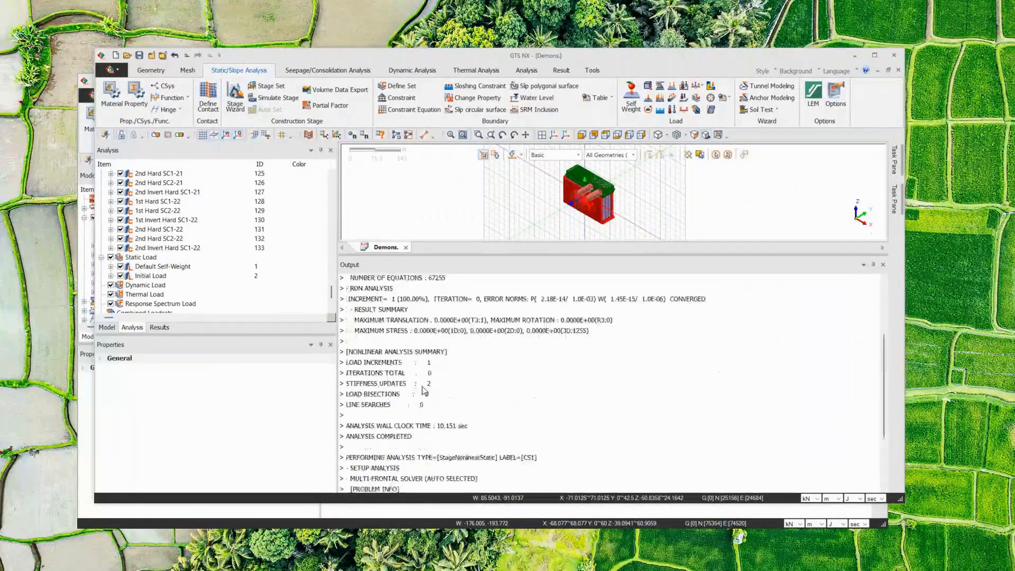
pyautogui.scroll(2, 425, 391)
pyautogui.scroll(-5, 425, 391)
pyautogui.moveTo(476, 256); pyautogui.dragTo(511, 433)
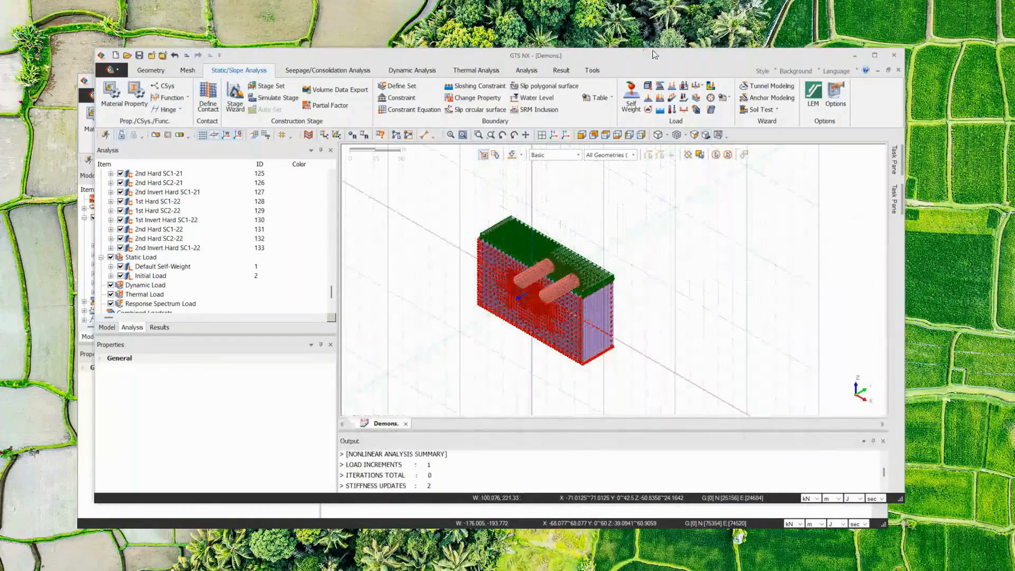
# Switch to the already solved Tunnel wizard model and expand the results of construction stage CS1
pyautogui.moveTo(649, 62); pyautogui.dragTo(1014, 3)
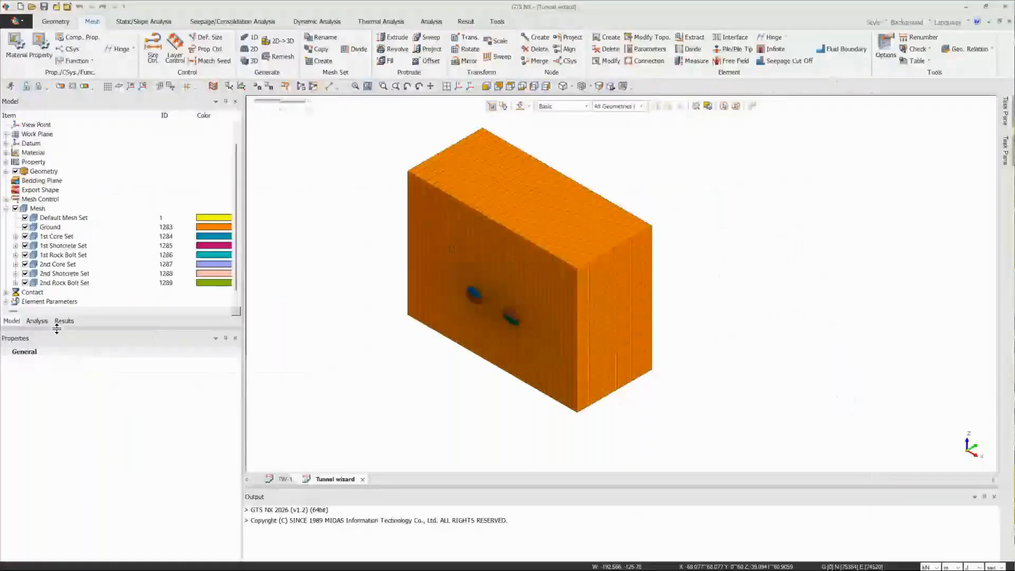
pyautogui.click(63, 321)
pyautogui.click(26, 85)
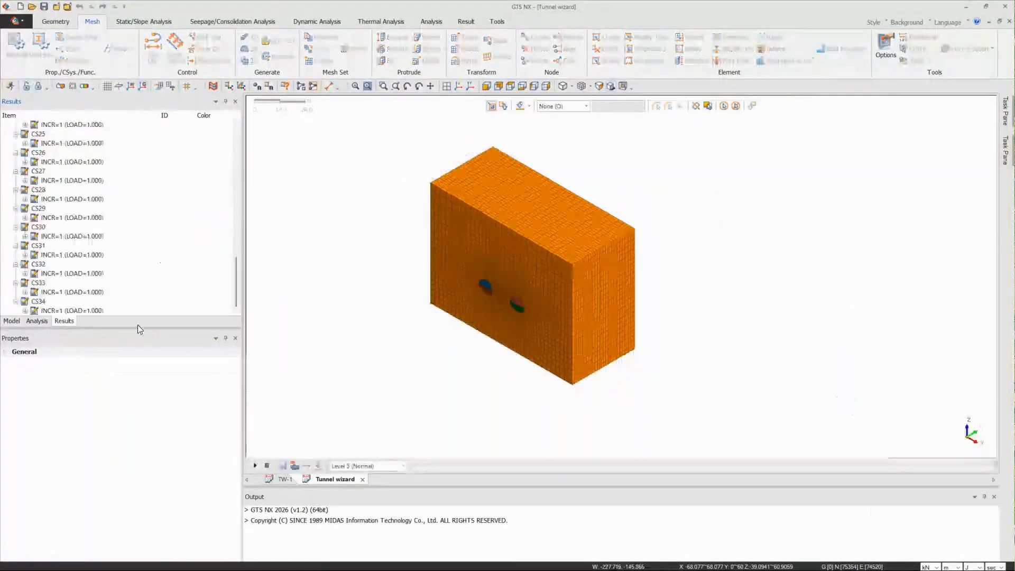
pyautogui.scroll(-1, 72, 290)
pyautogui.scroll(7, 72, 292)
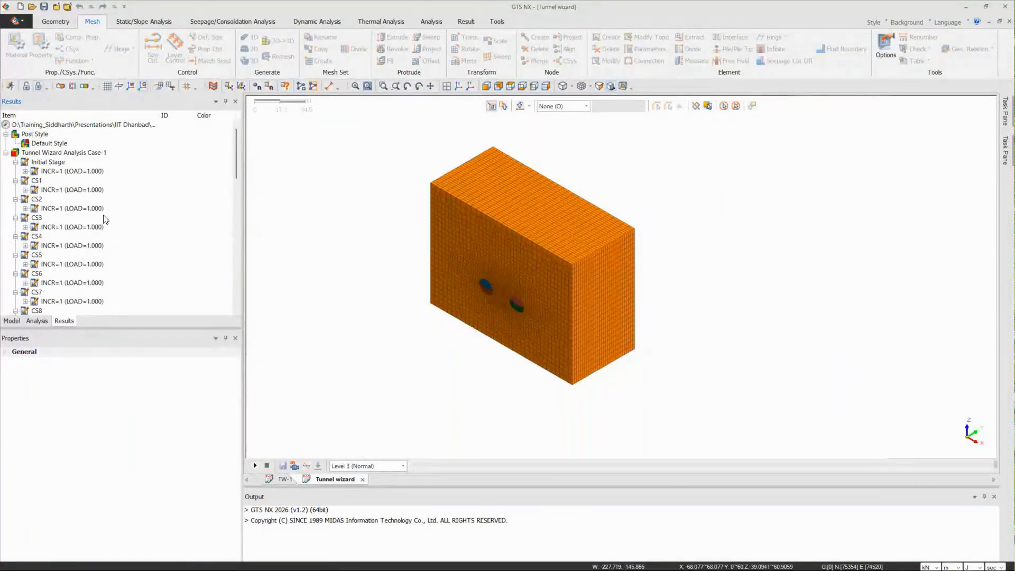
pyautogui.click(25, 190)
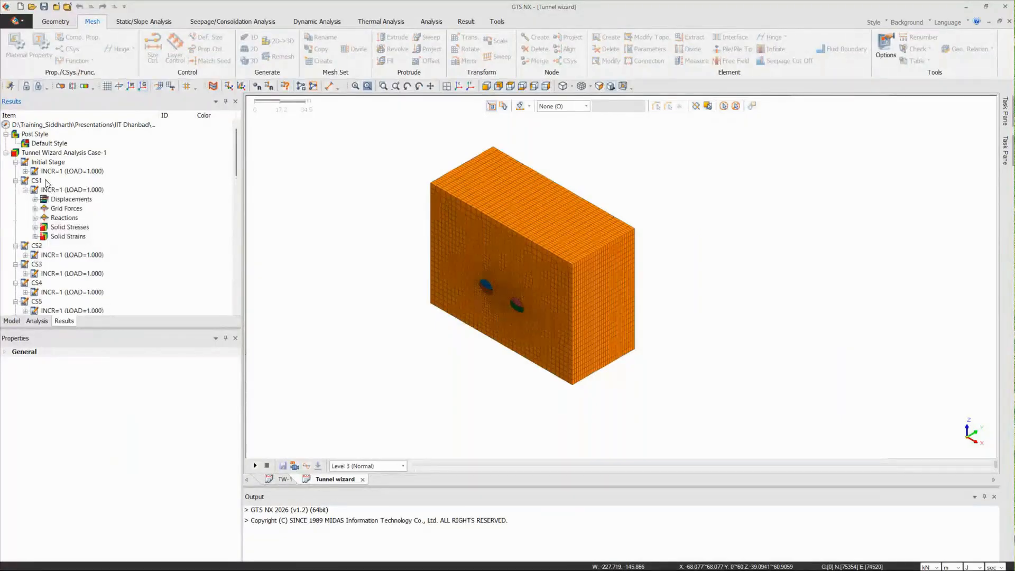
# Display the total translation contour of the final construction stage, CS34
pyautogui.scroll(-15, 74, 314)
pyautogui.click(25, 310)
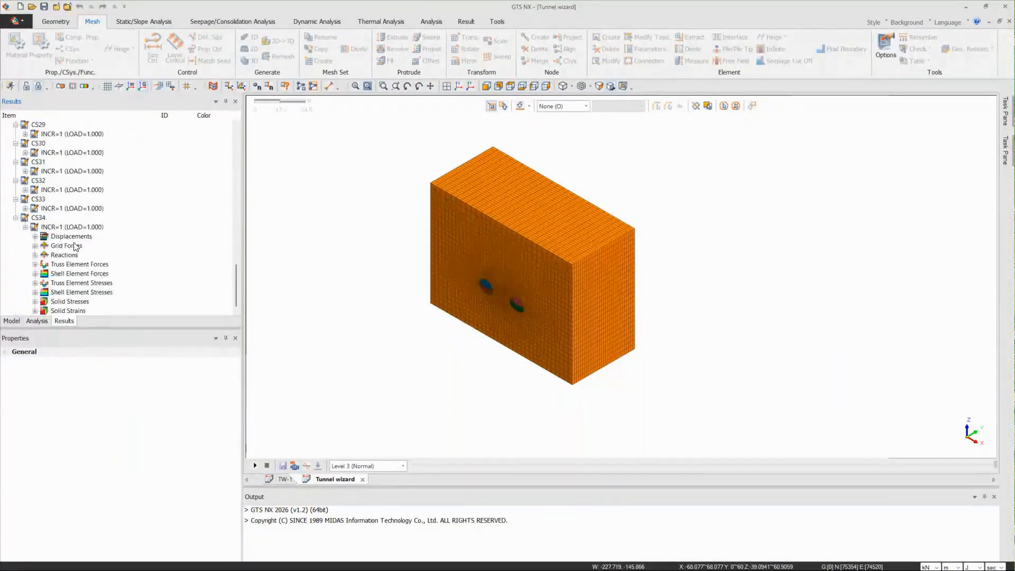
pyautogui.doubleClick(51, 237)
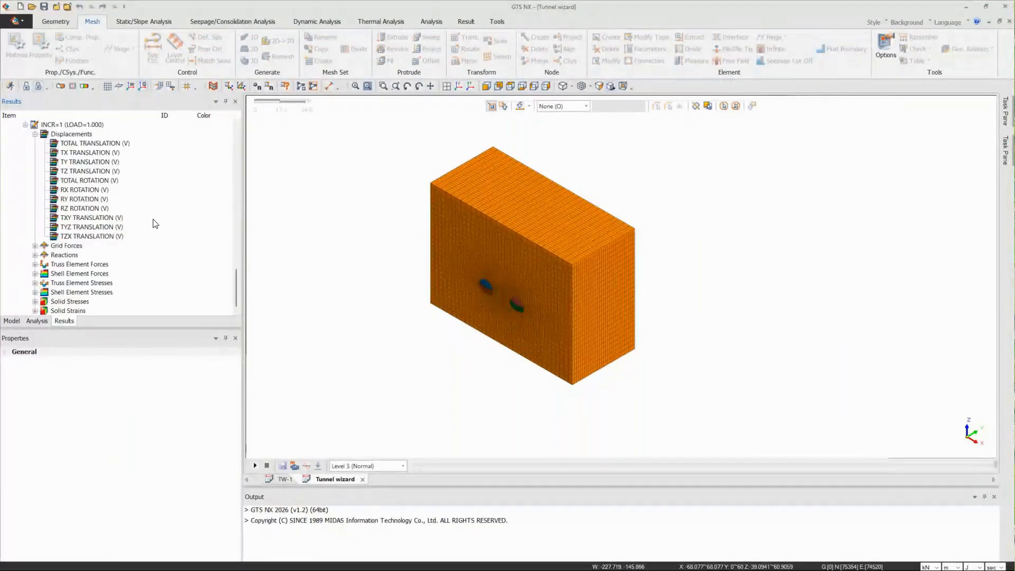
pyautogui.scroll(2, 155, 224)
pyautogui.doubleClick(97, 199)
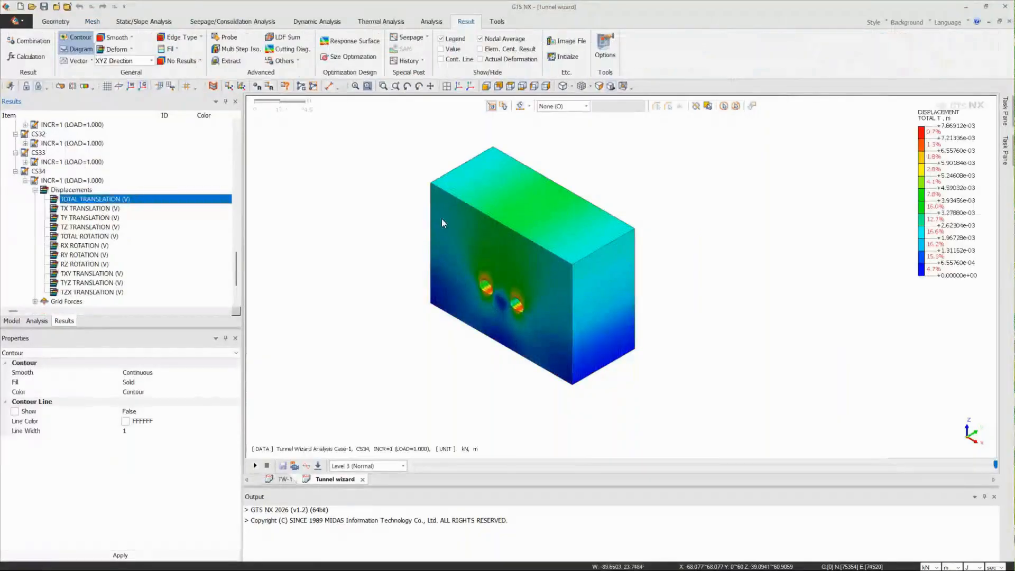
# Apply Auto-Range to the displacement legend and examine the contour around both tunnels in a front view
pyautogui.rightClick(949, 165)
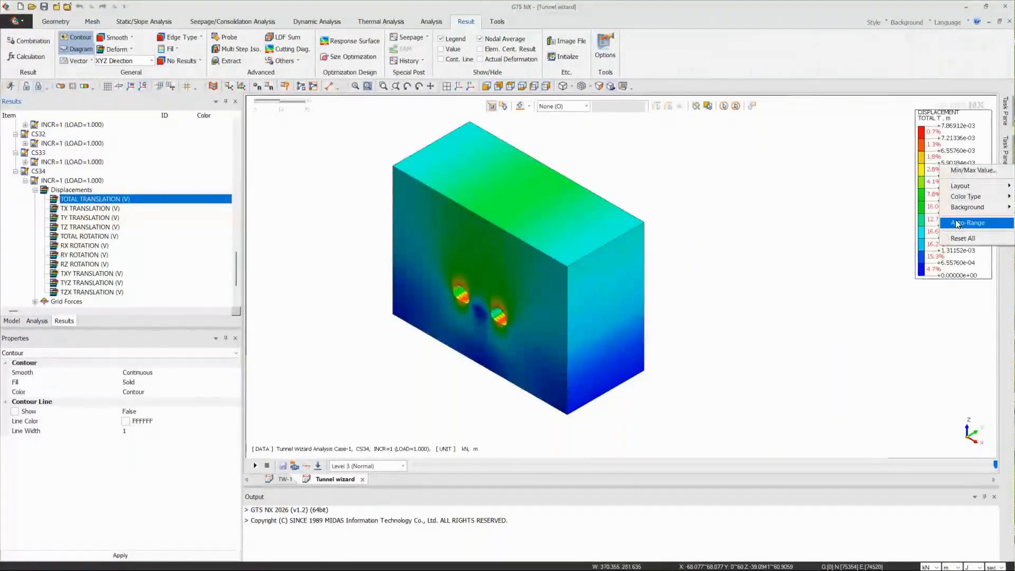
pyautogui.click(962, 221)
pyautogui.scroll(-2, 513, 303)
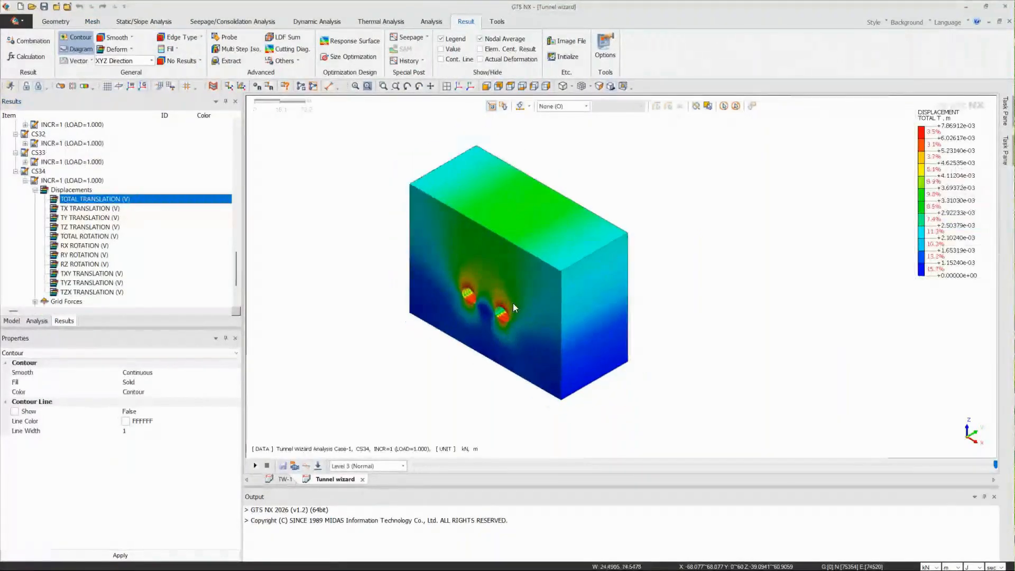
pyautogui.scroll(2, 513, 304)
pyautogui.moveTo(513, 304); pyautogui.dragTo(570, 305, button='middle')
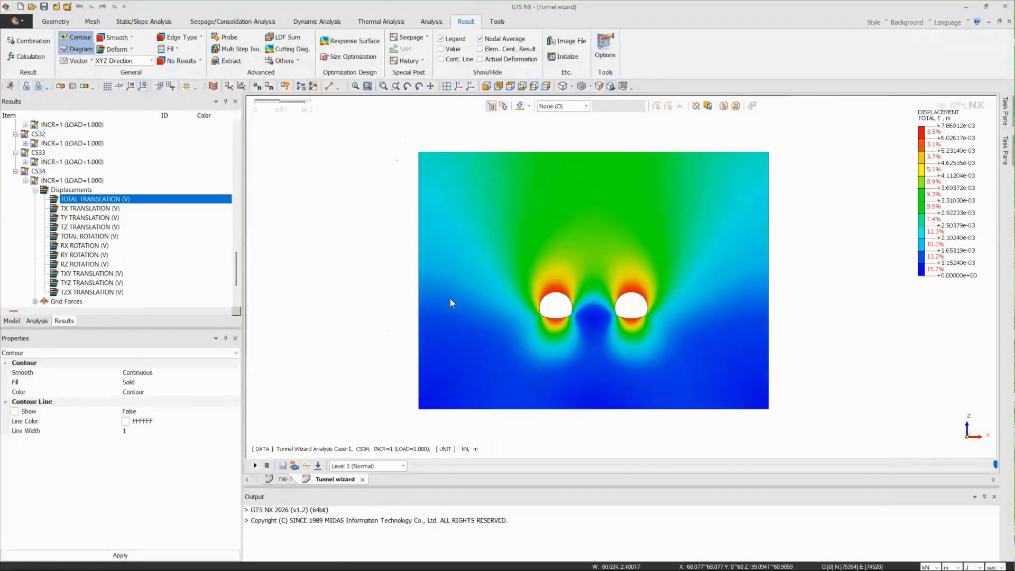
pyautogui.scroll(2, 450, 298)
pyautogui.scroll(-2, 486, 268)
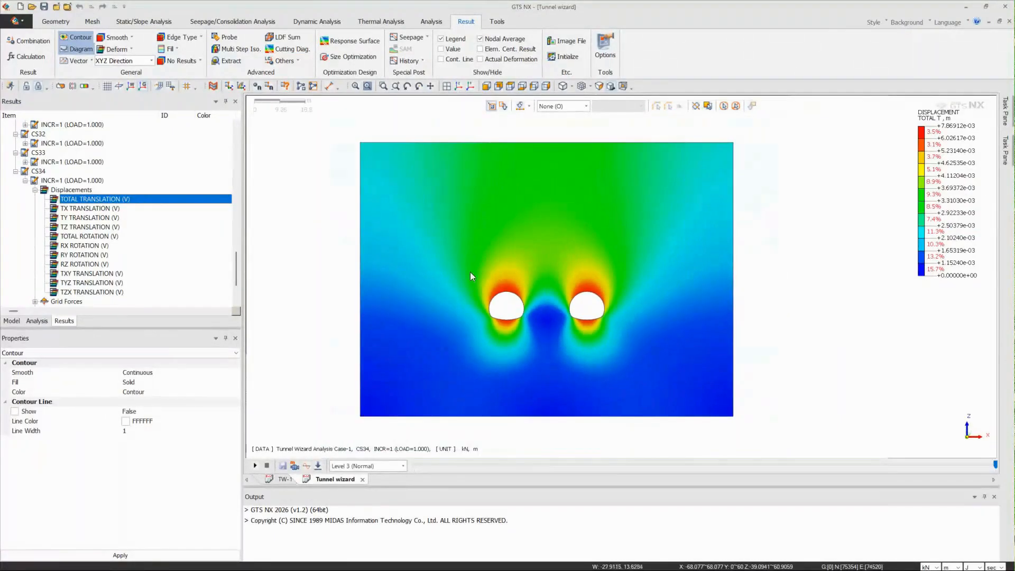
pyautogui.scroll(1, 659, 360)
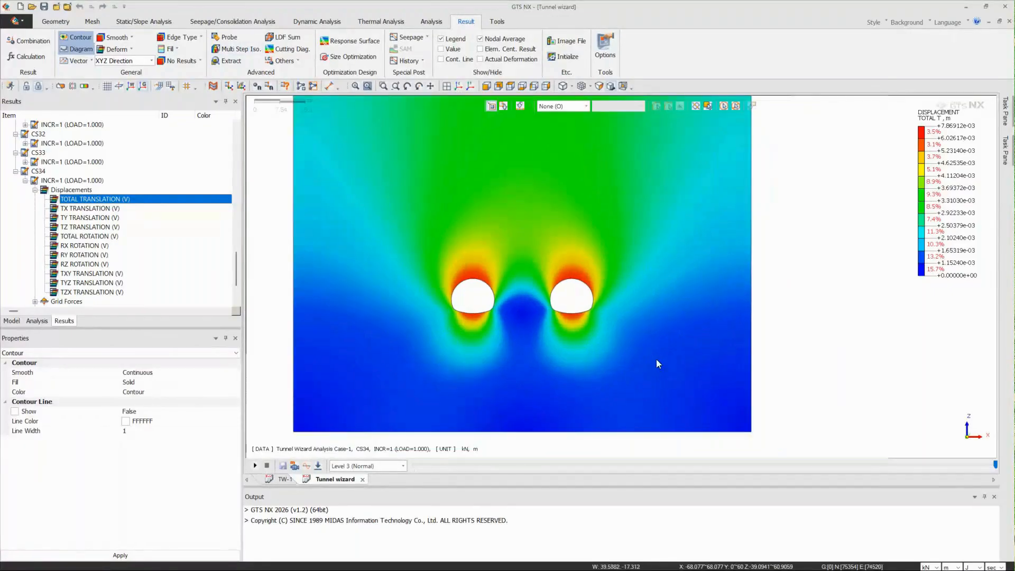
pyautogui.scroll(1, 484, 256)
pyautogui.scroll(1, 509, 309)
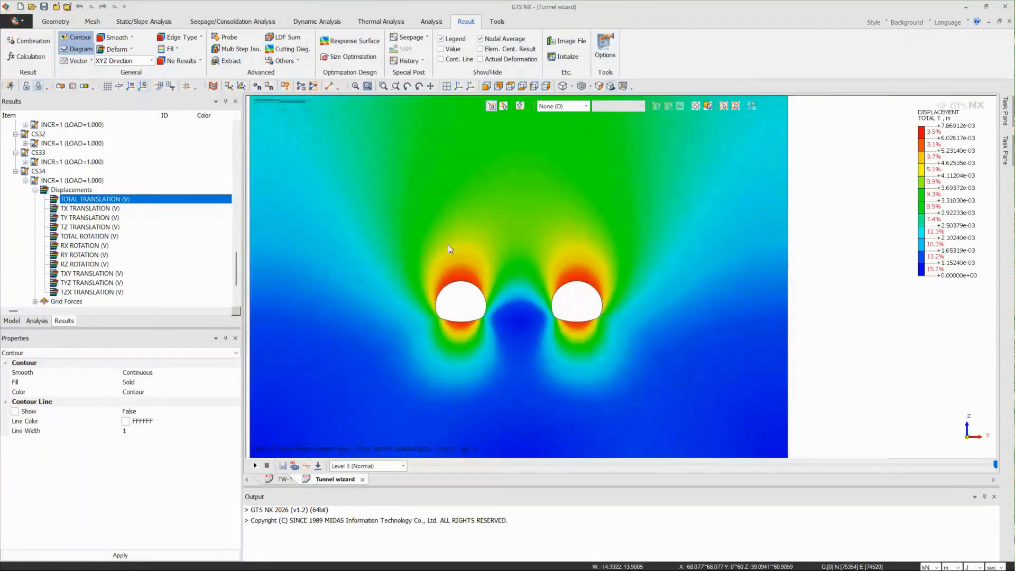
pyautogui.scroll(-1, 502, 316)
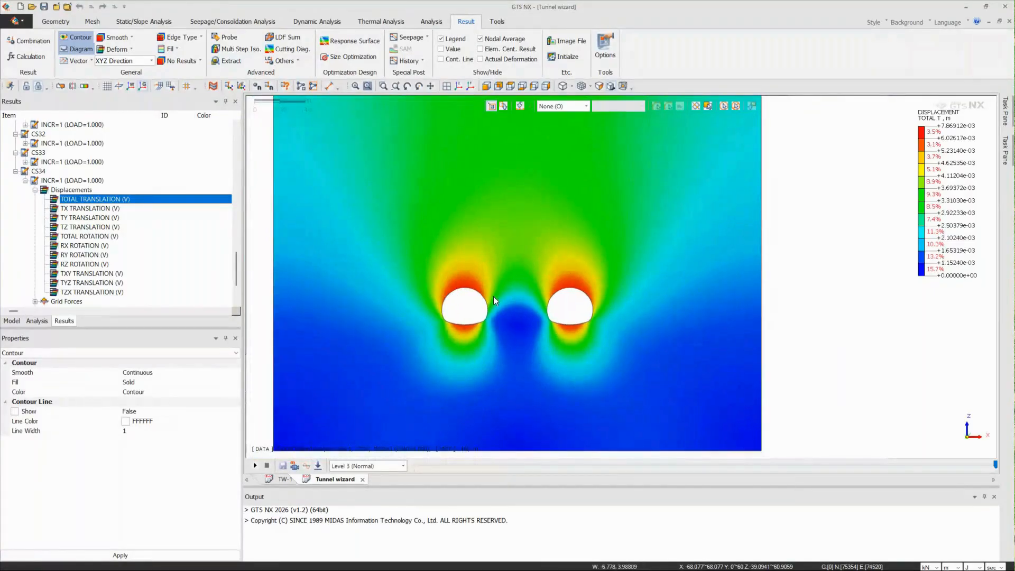
pyautogui.scroll(-1, 380, 192)
# Probe the total displacement at several nodes around the crown, sides and invert of the left tunnel
pyautogui.click(228, 41)
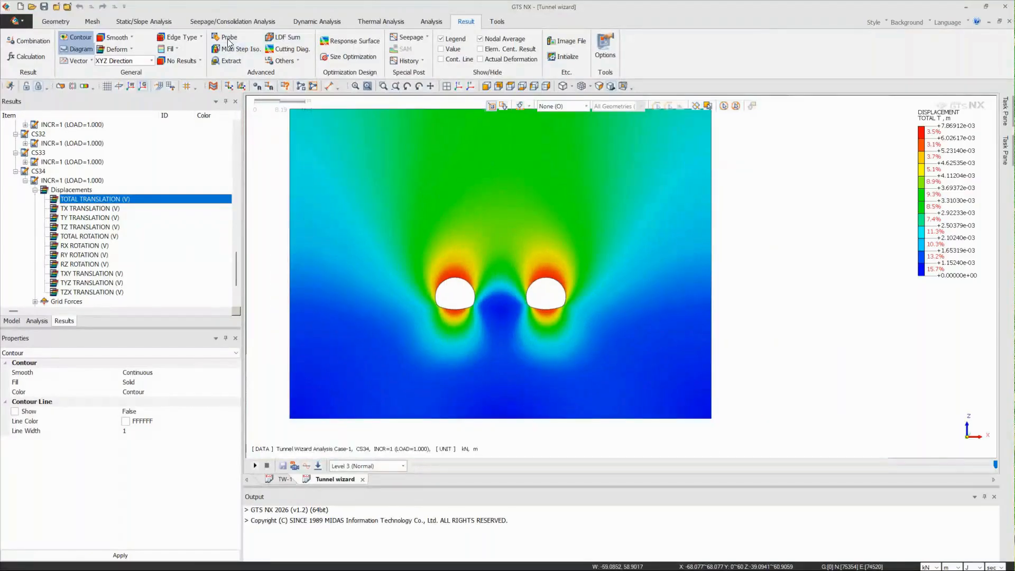
pyautogui.click(470, 279)
pyautogui.click(445, 262)
pyautogui.click(442, 277)
pyautogui.click(432, 295)
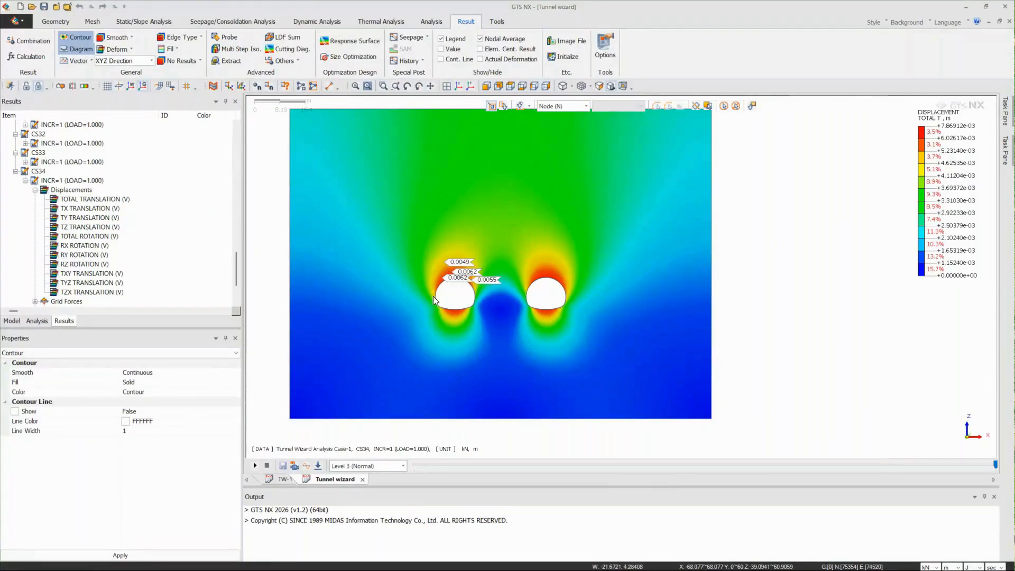
pyautogui.click(455, 316)
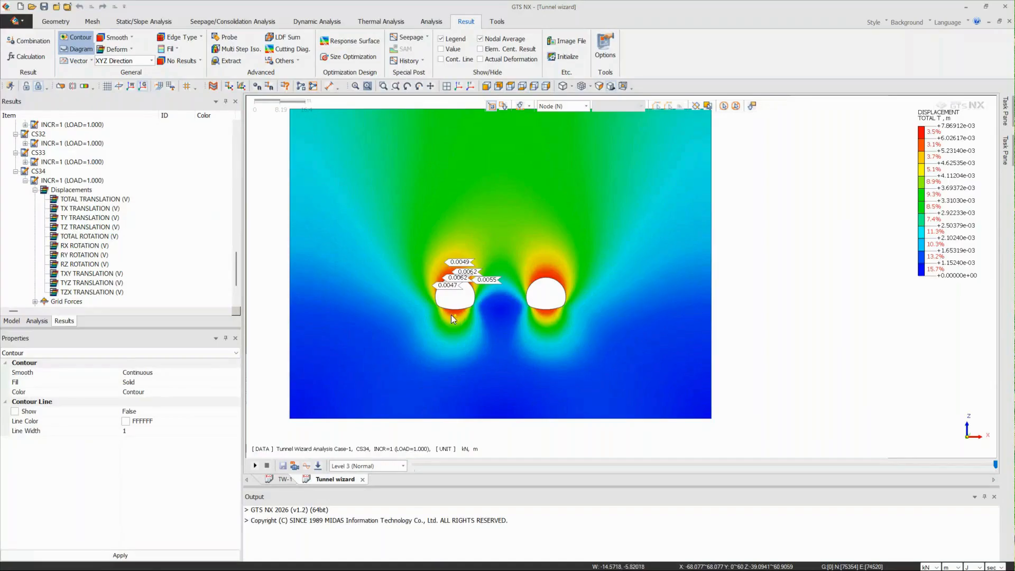
# Probe the total displacement at the invert, crown and side of the right tunnel
pyautogui.click(553, 315)
pyautogui.click(550, 272)
pyautogui.click(538, 276)
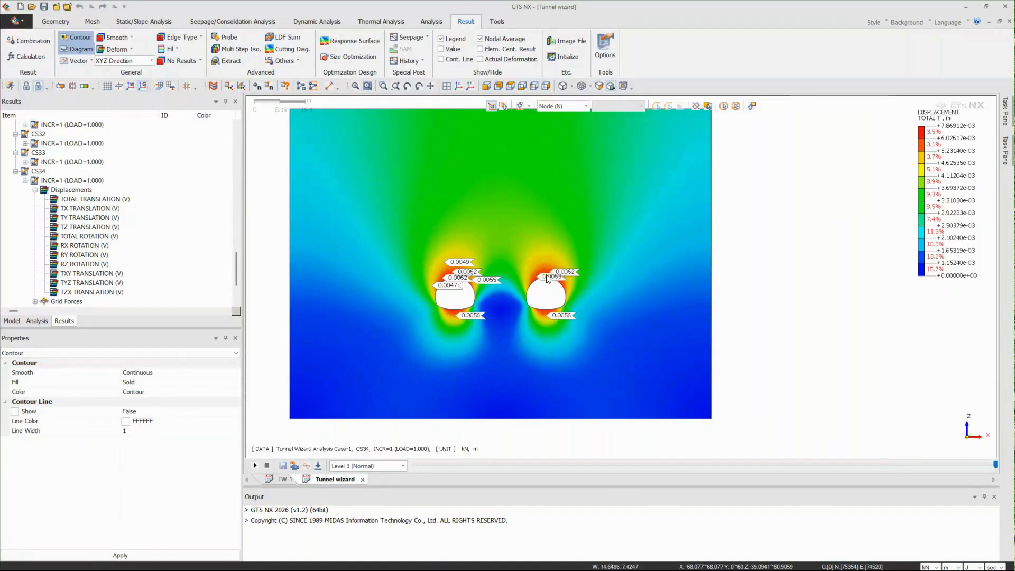
pyautogui.click(566, 282)
pyautogui.scroll(-1, 541, 324)
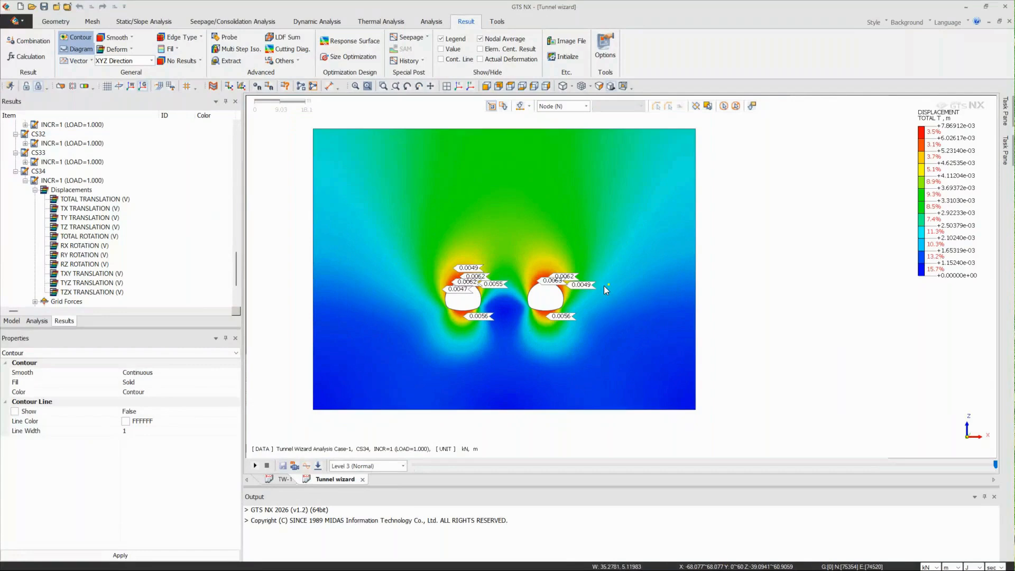
# View the TY, TZ and TX translation contours of stage CS34 and browse its remaining result categories
pyautogui.scroll(-1, 74, 221)
pyautogui.doubleClick(85, 190)
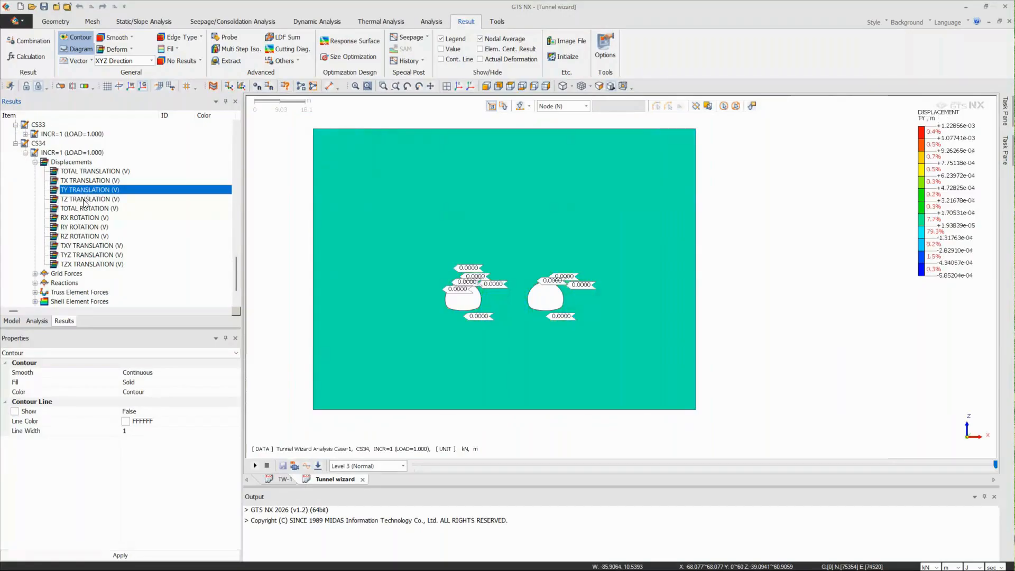
pyautogui.doubleClick(84, 199)
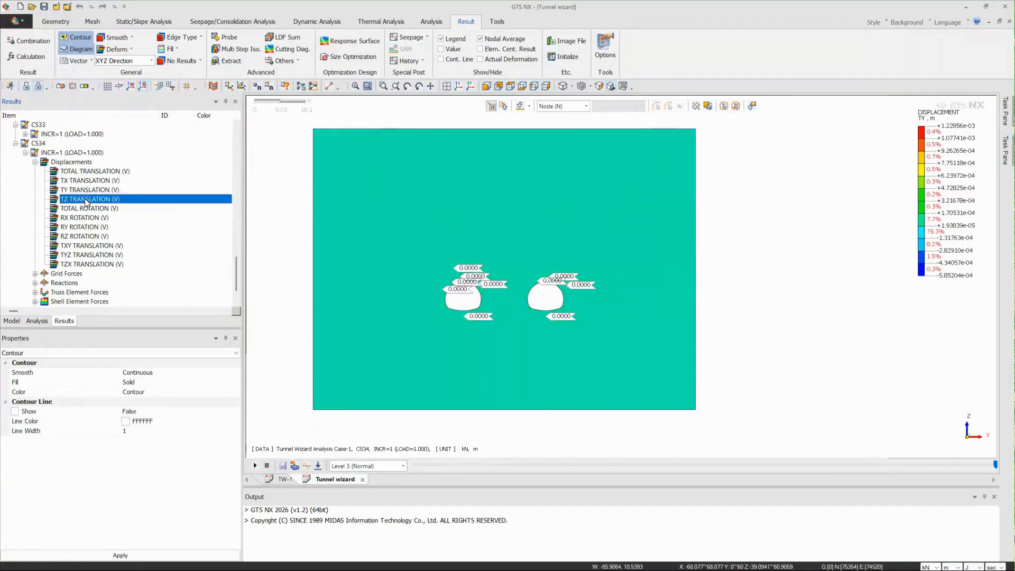
pyautogui.doubleClick(105, 180)
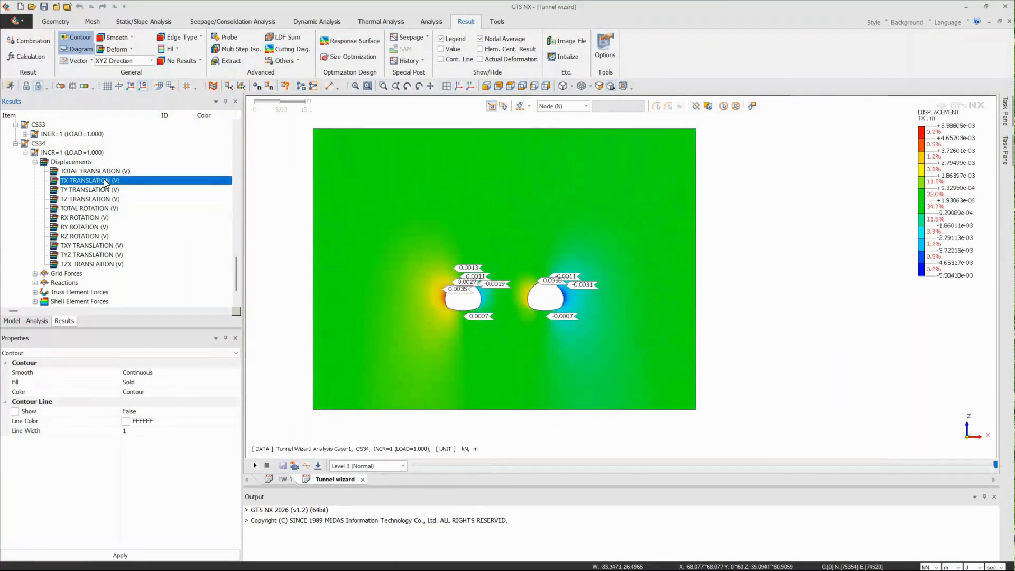
pyautogui.scroll(-2, 108, 182)
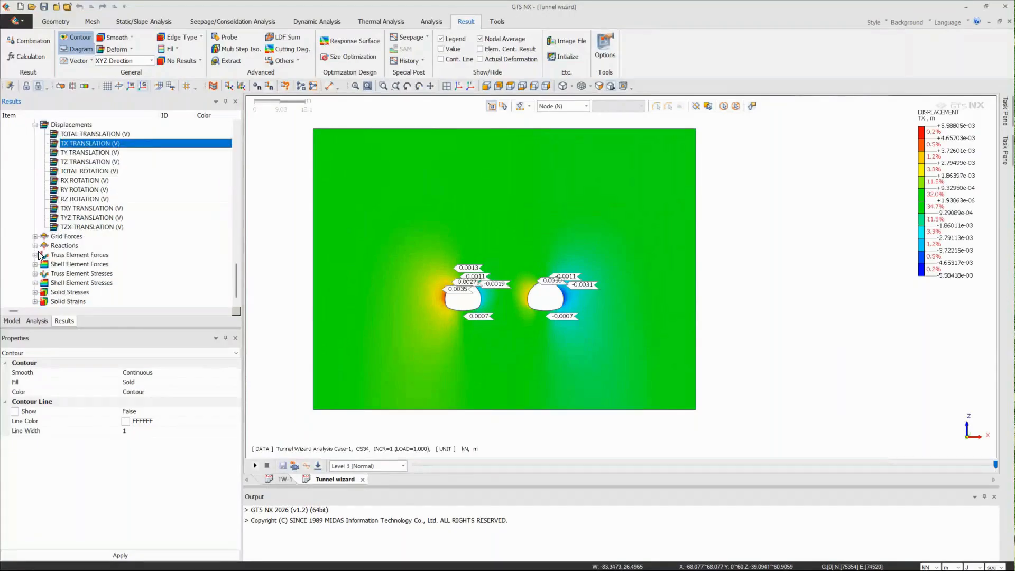
pyautogui.scroll(-2, 534, 218)
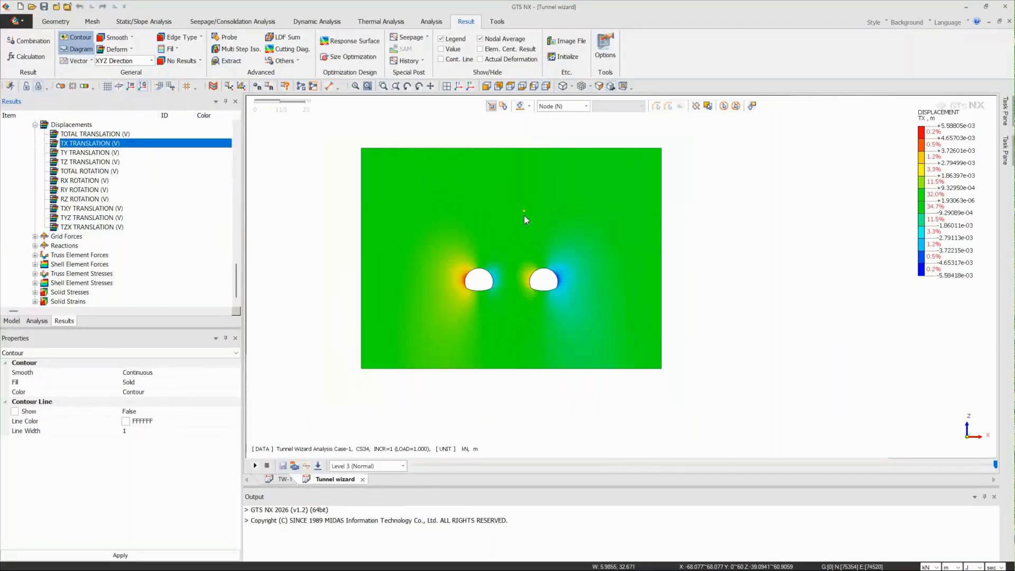
# Return to the total translation contour, clear the probe labels, and show the model in isometric view
pyautogui.click(95, 135)
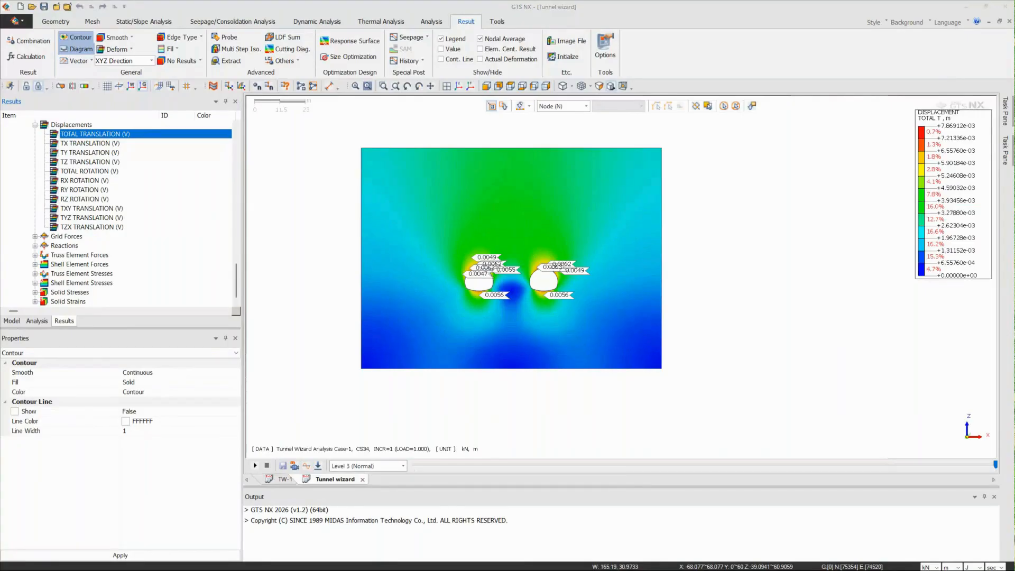
pyautogui.press('Escape')
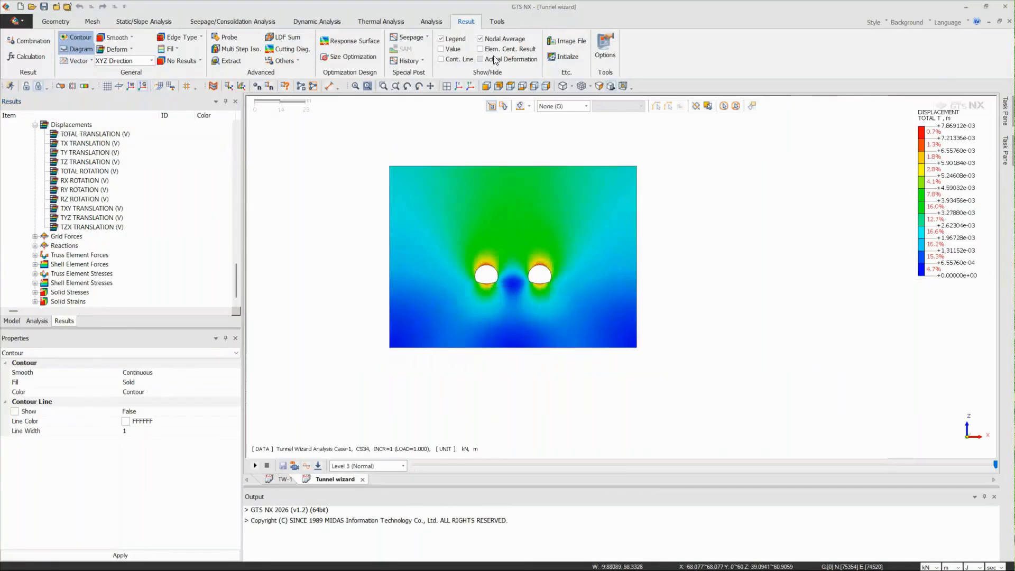
pyautogui.click(460, 87)
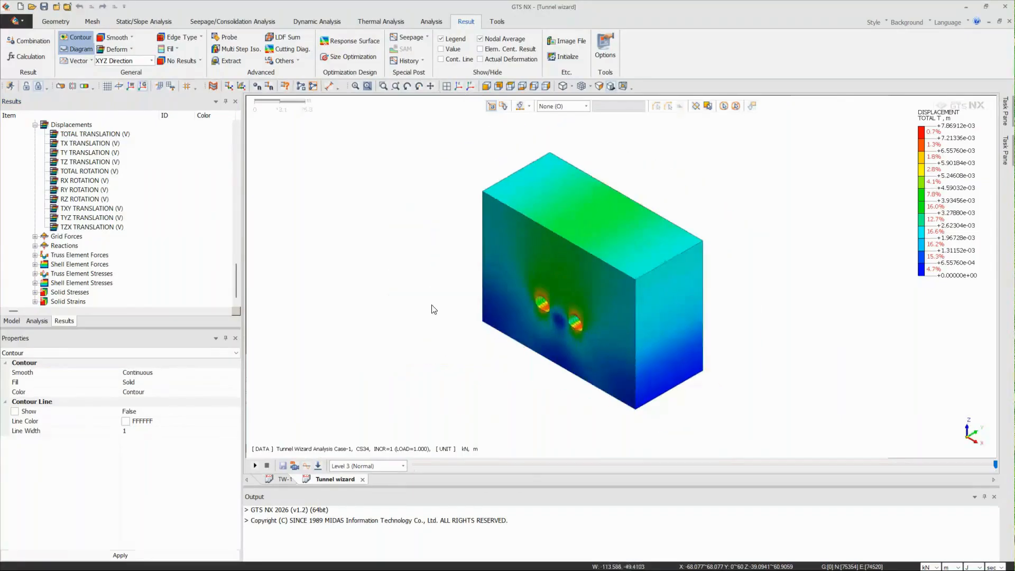
pyautogui.scroll(2, 685, 251)
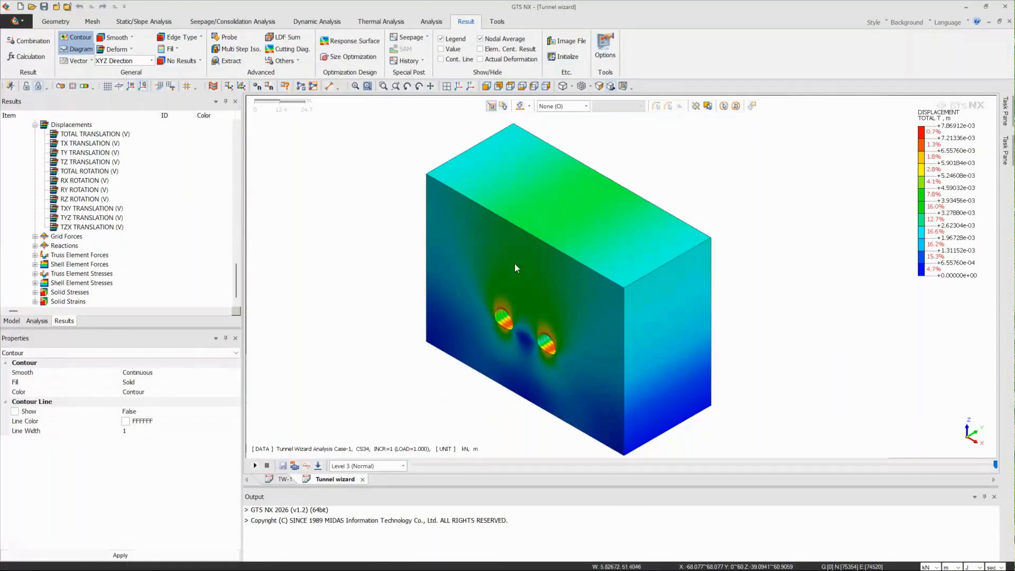
pyautogui.scroll(-1, 604, 221)
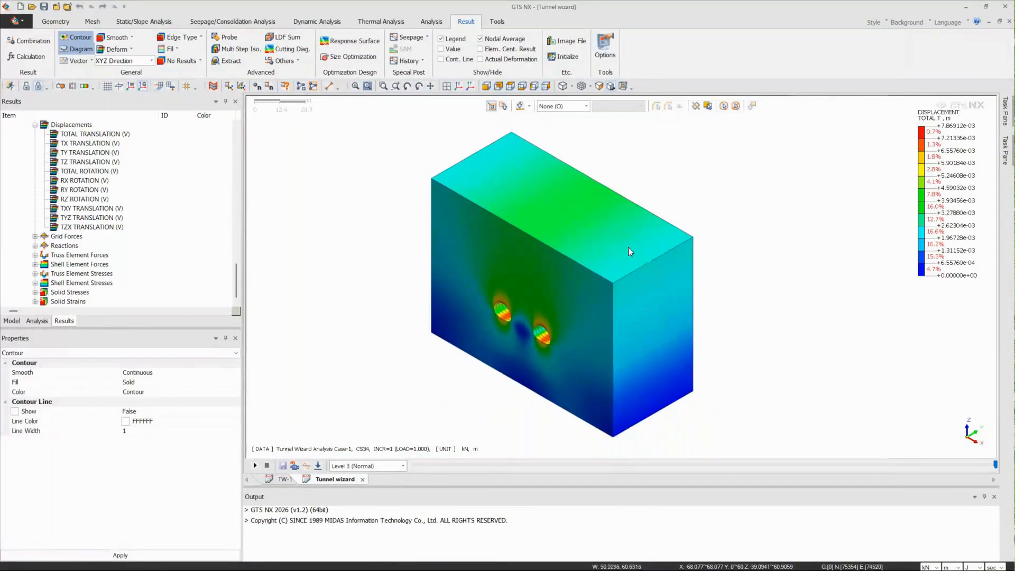
# Clip the contour model with a plane normal to Y at a distance of 30 m, reversing the side that is cut away
pyautogui.click(61, 86)
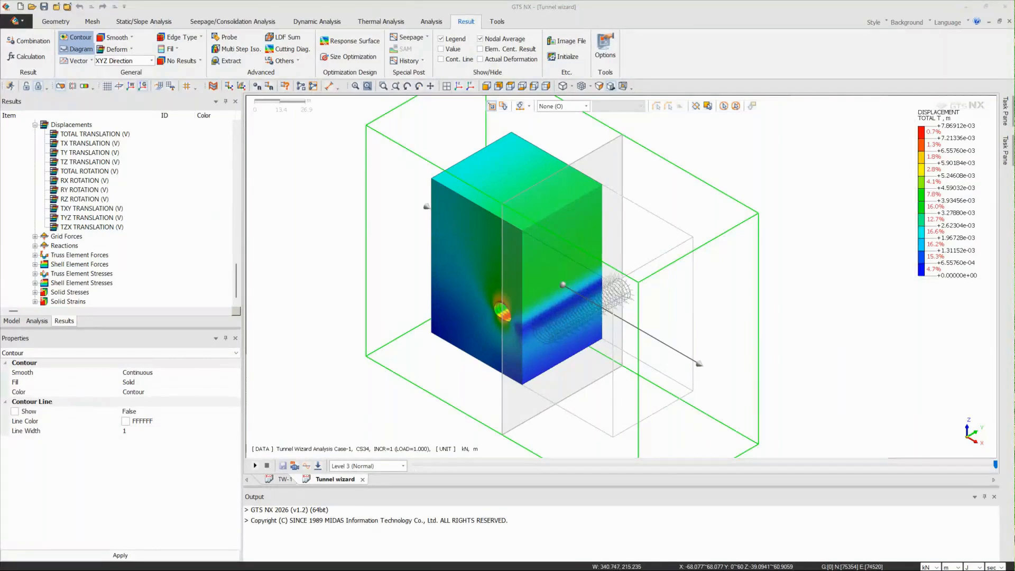
pyautogui.moveTo(683, 188); pyautogui.dragTo(691, 183)
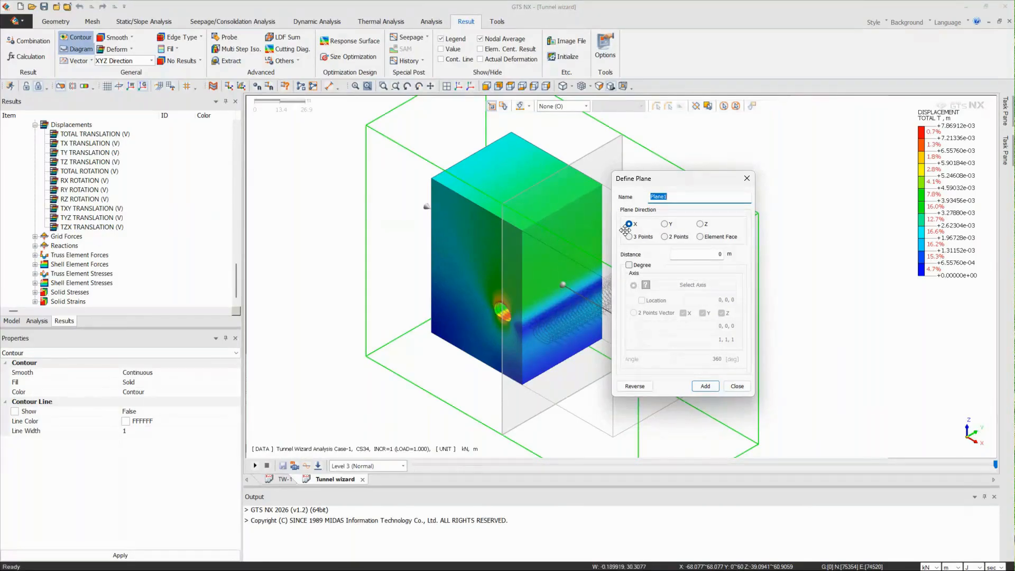
pyautogui.click(664, 224)
pyautogui.write('30')
pyautogui.moveTo(672, 182); pyautogui.dragTo(736, 166)
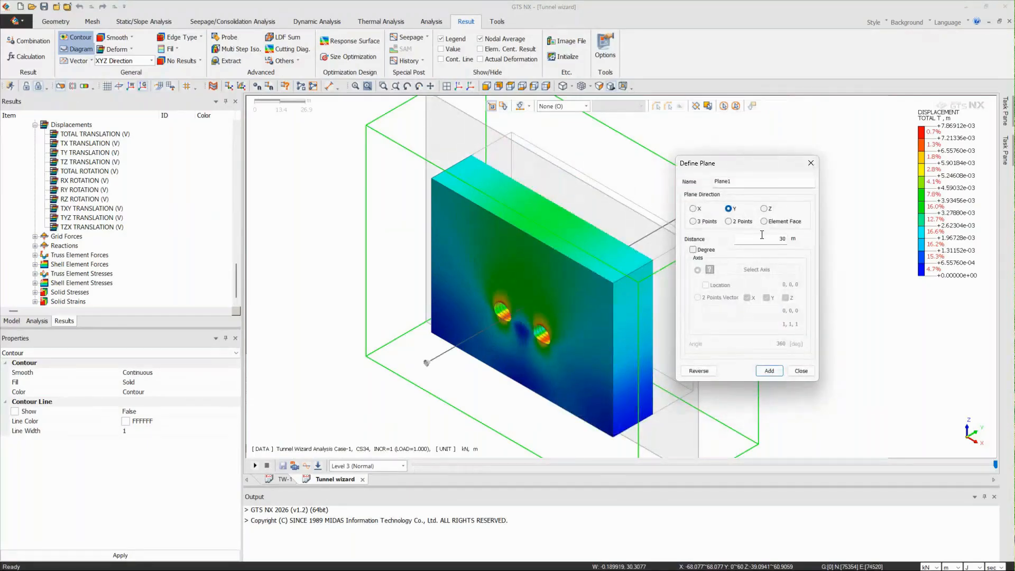
pyautogui.click(699, 371)
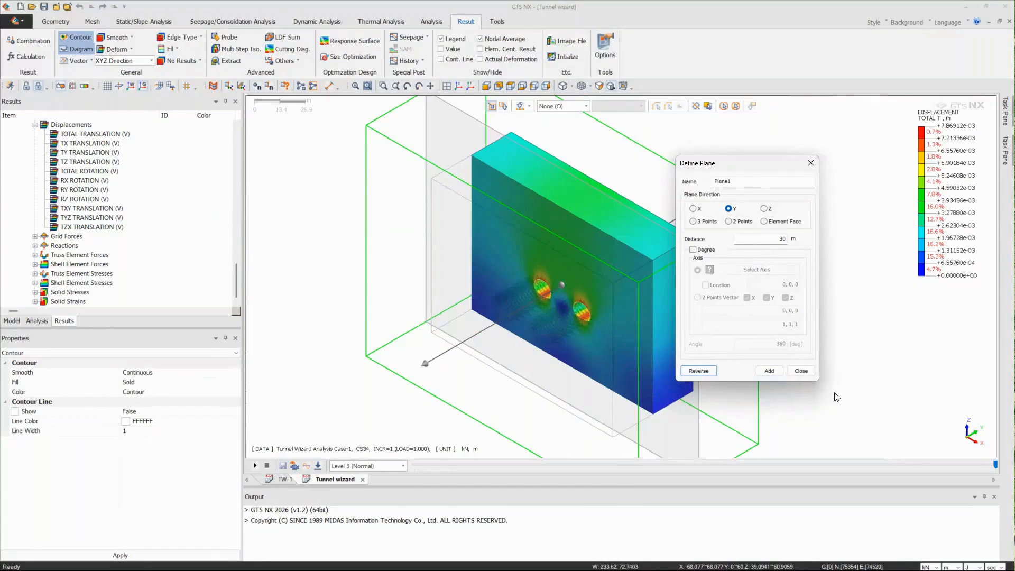
pyautogui.click(770, 372)
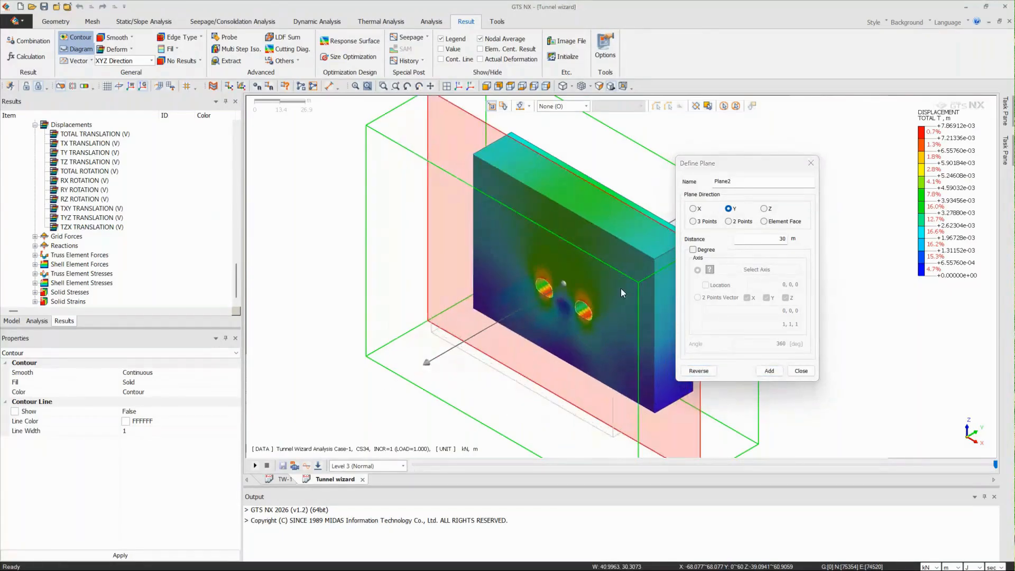
# Shift the clipping plane slightly along the tunnel axis, add it as another plane and finish defining planes
pyautogui.moveTo(621, 289)
pyautogui.mouseDown()
pyautogui.moveTo(637, 281)
pyautogui.moveTo(608, 300)
pyautogui.mouseUp()
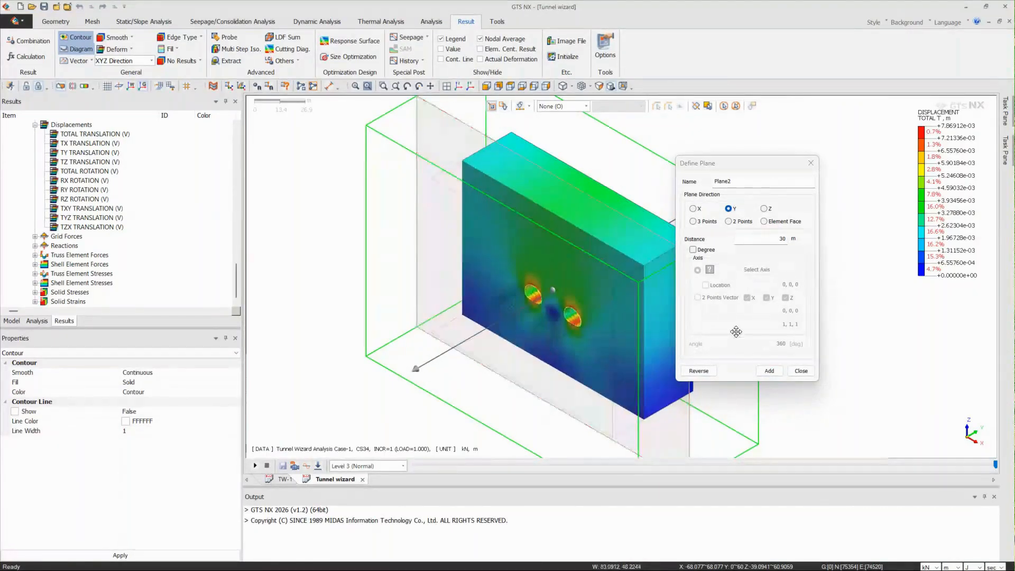
pyautogui.click(772, 372)
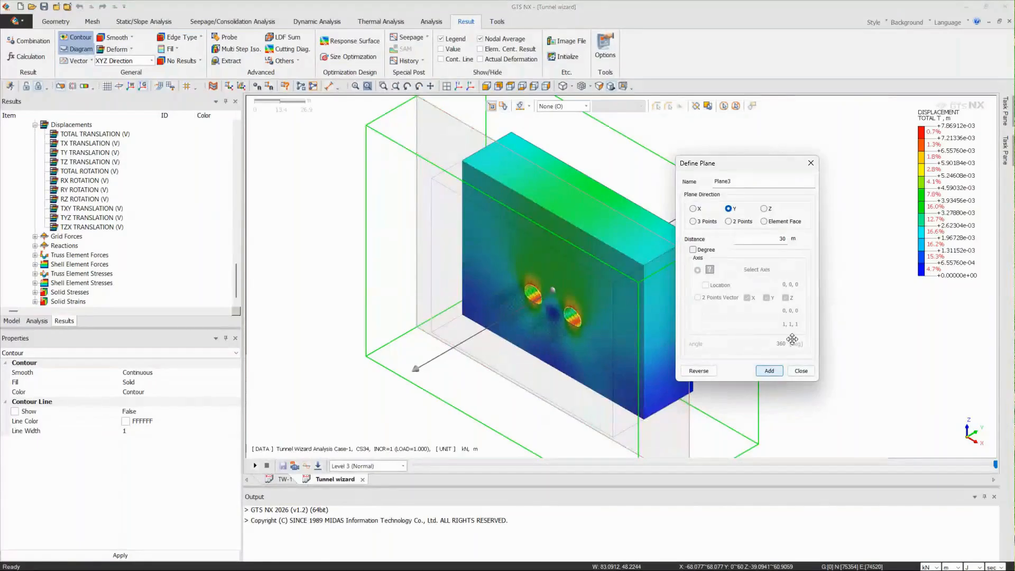
pyautogui.click(811, 162)
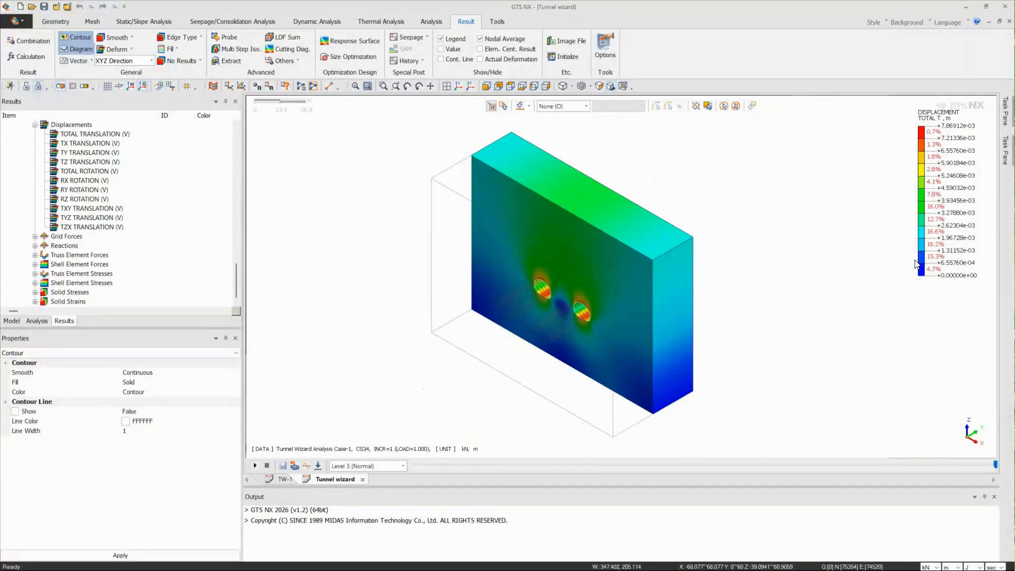
# Collapse the Initial Stage and CS1 results and expand the results of the CS34 load increment
pyautogui.scroll(5, 69, 264)
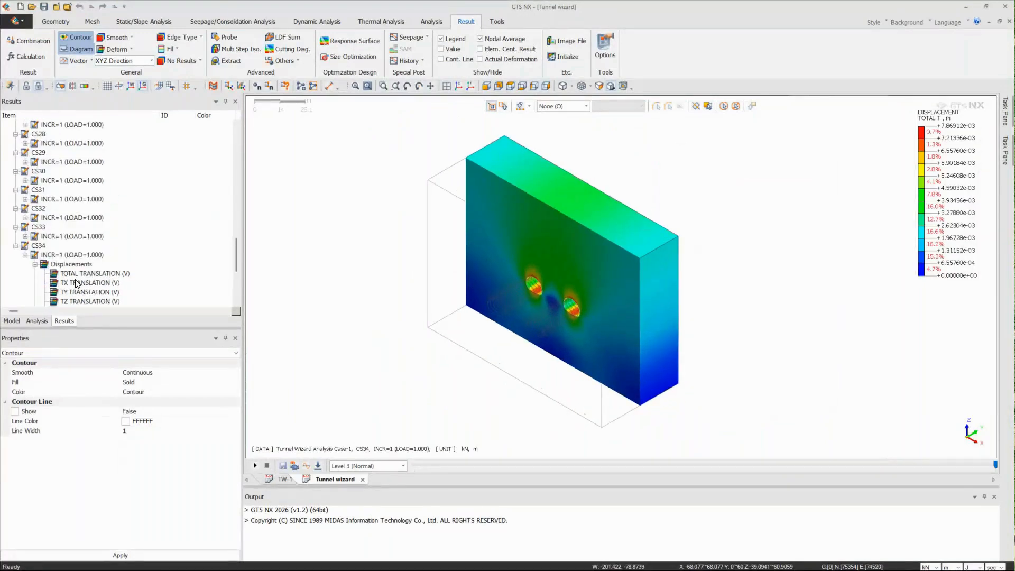
pyautogui.scroll(20, 76, 283)
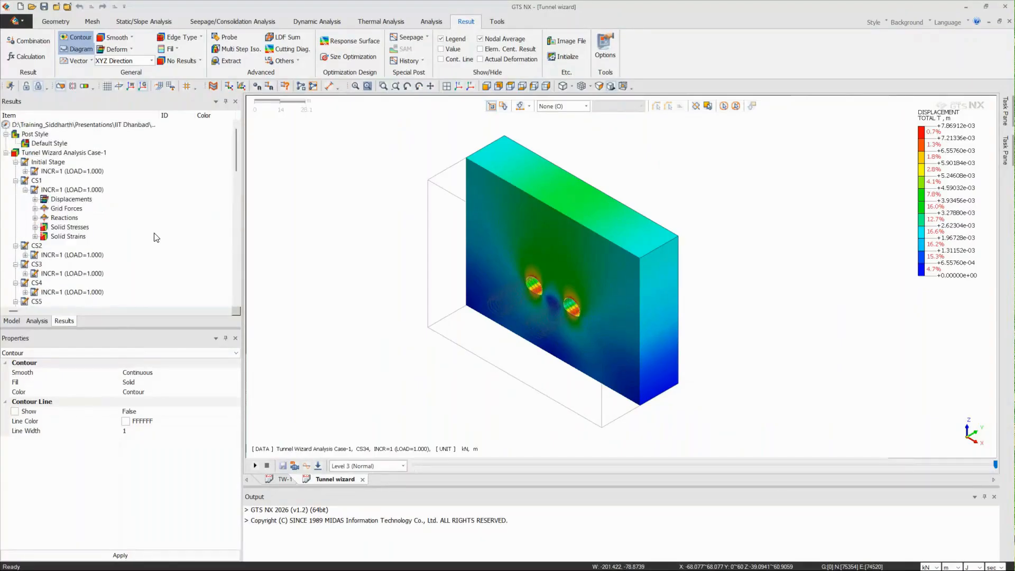
pyautogui.click(16, 161)
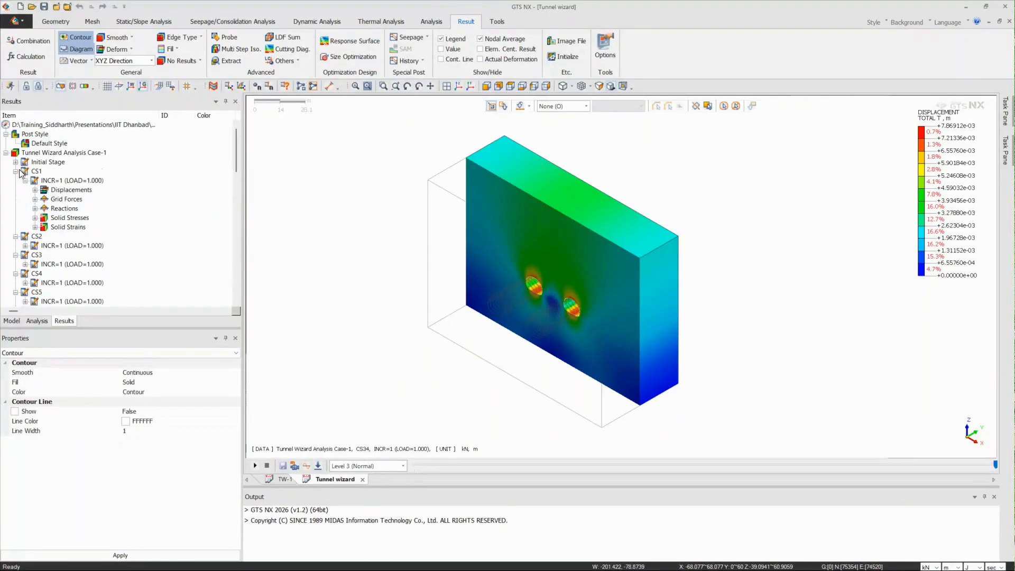
pyautogui.click(16, 171)
pyautogui.scroll(-15, 121, 221)
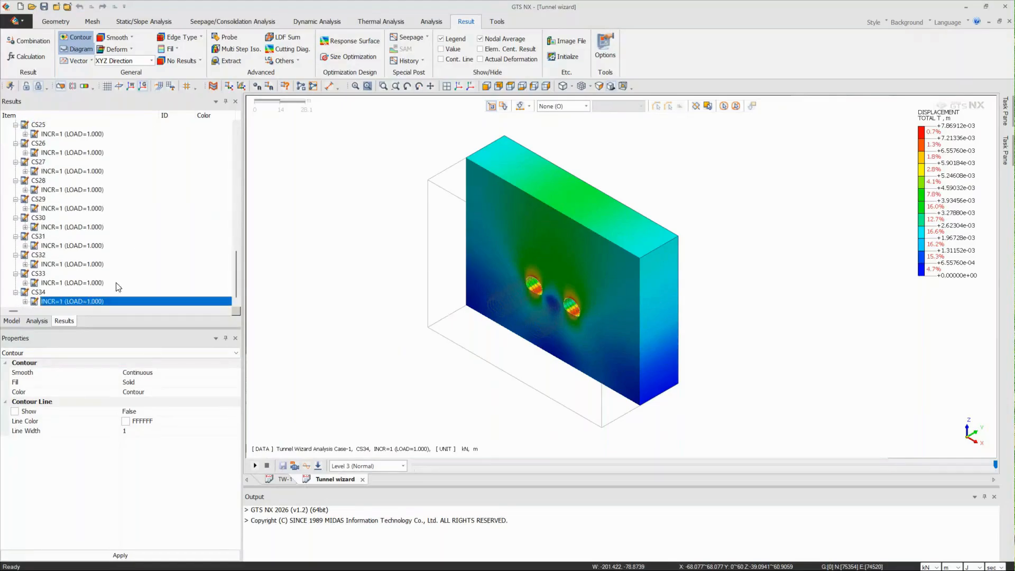
pyautogui.click(26, 301)
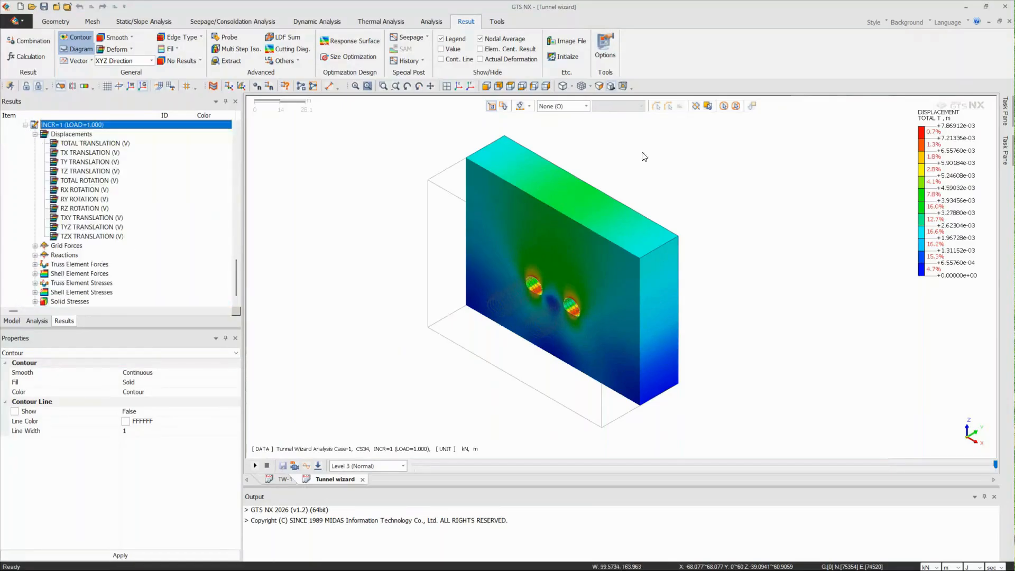
# Show the clipped section from the front, move the legend close to it and redistribute its contour ranges to uneven intervals
pyautogui.click(487, 86)
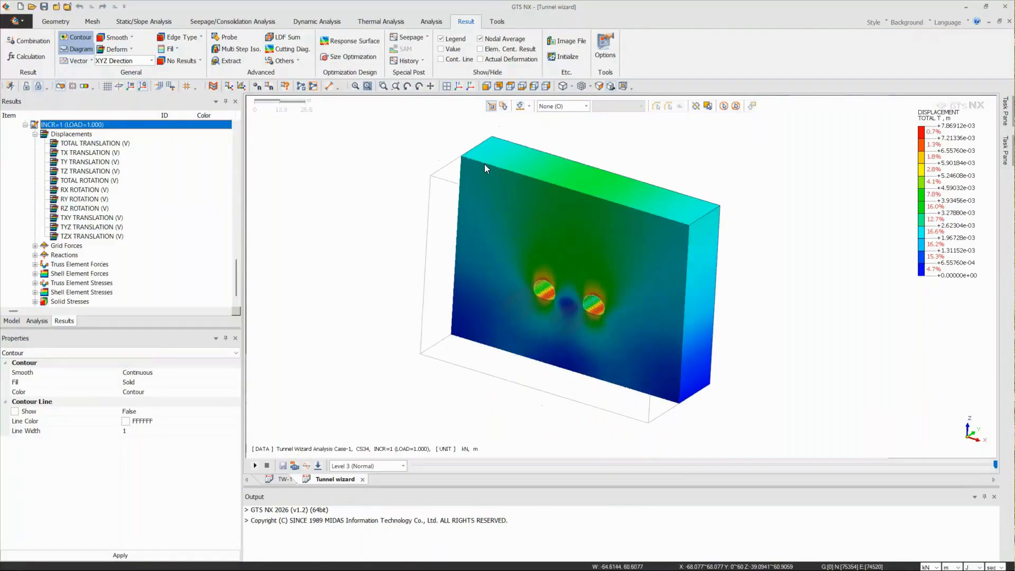
pyautogui.scroll(1, 726, 276)
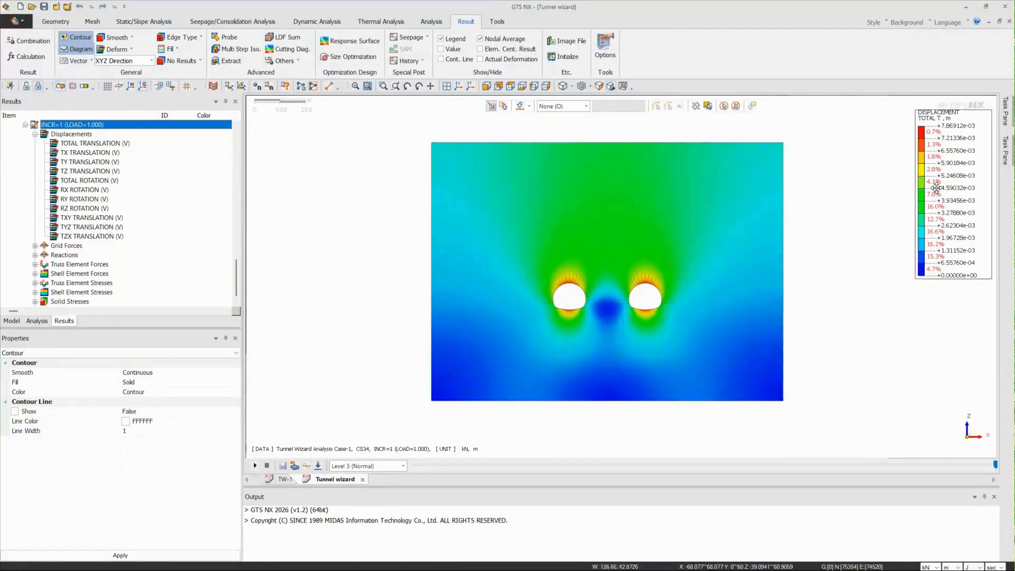
pyautogui.moveTo(946, 180); pyautogui.dragTo(826, 277)
pyautogui.rightClick(846, 273)
pyautogui.click(884, 278)
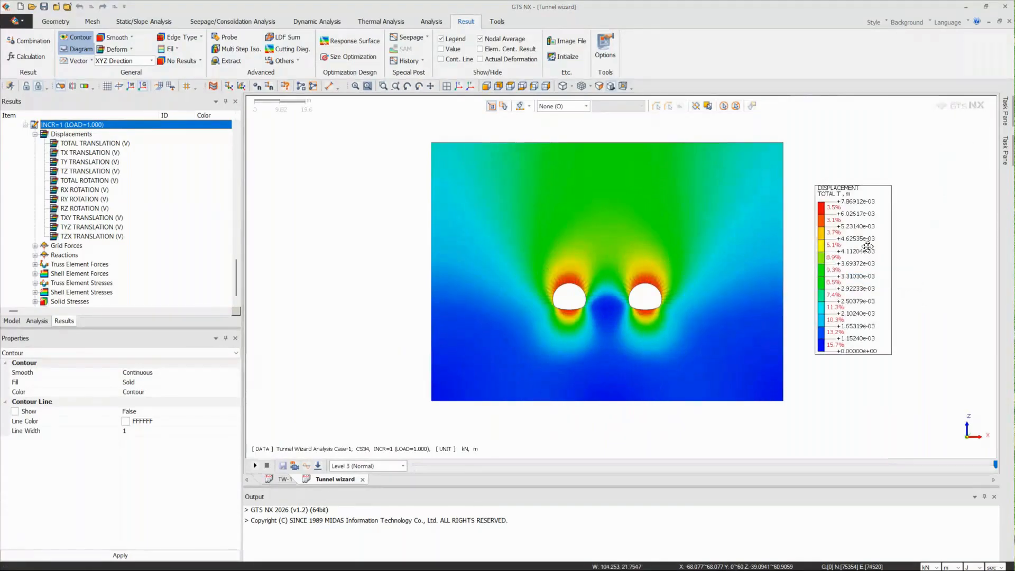
# View the deformed shape of the twin-tunnel section, return to the undeformed shape and examine the contours around the tunnels
pyautogui.click(131, 49)
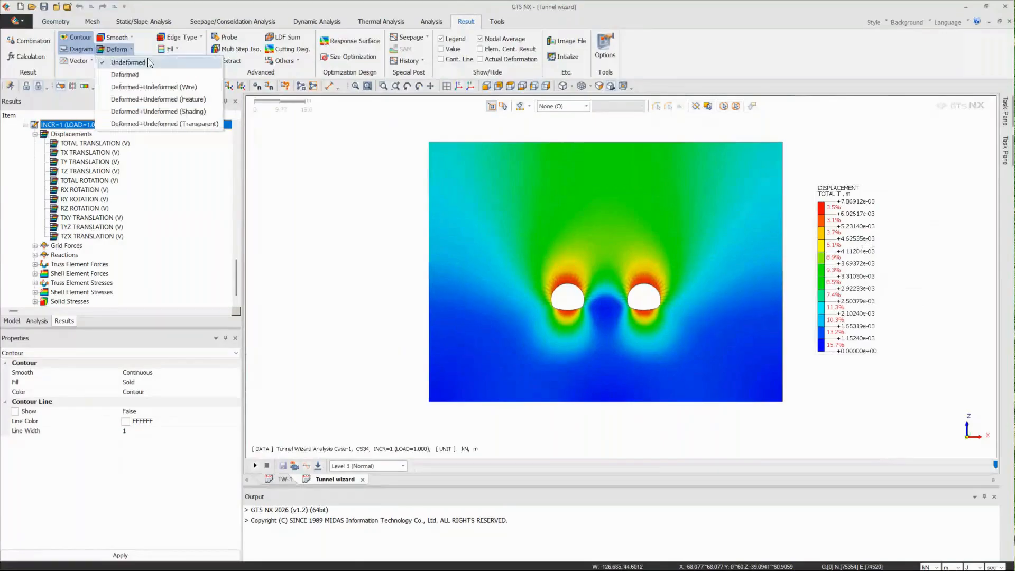
pyautogui.click(160, 96)
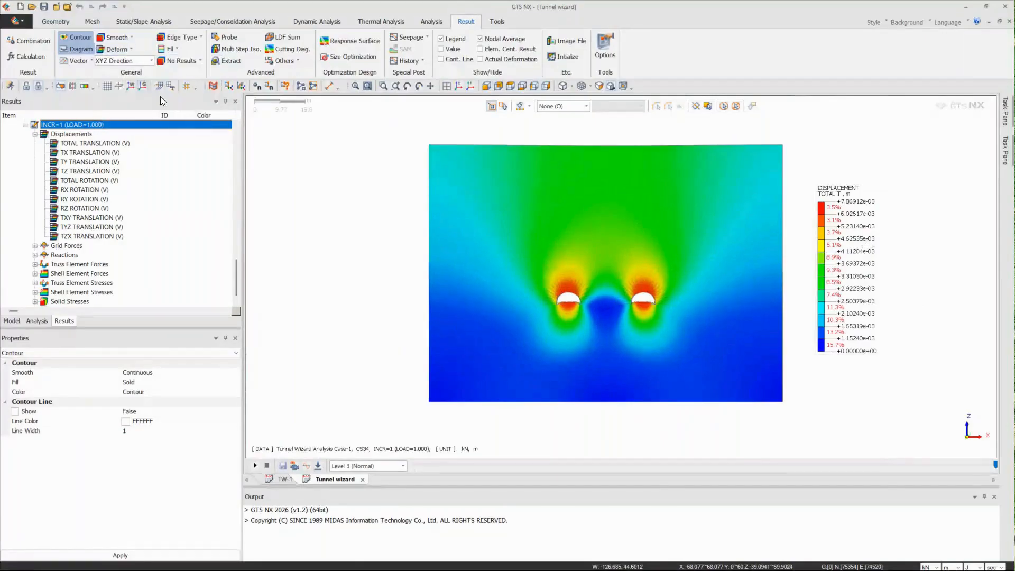
pyautogui.click(128, 47)
pyautogui.scroll(2, 729, 318)
pyautogui.scroll(-2, 565, 277)
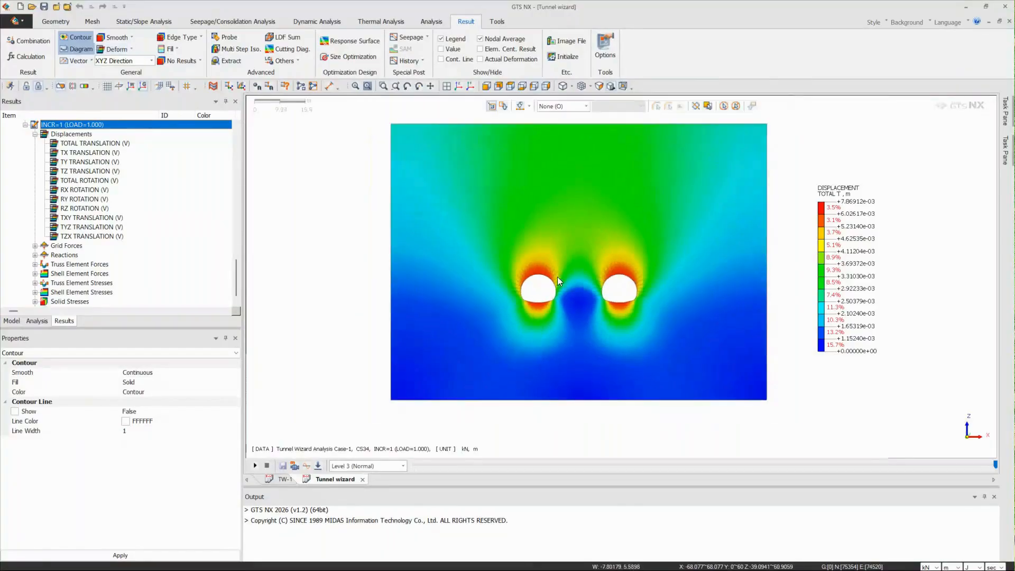
pyautogui.scroll(-1, 589, 270)
pyautogui.scroll(2, 600, 174)
pyautogui.scroll(1, 600, 174)
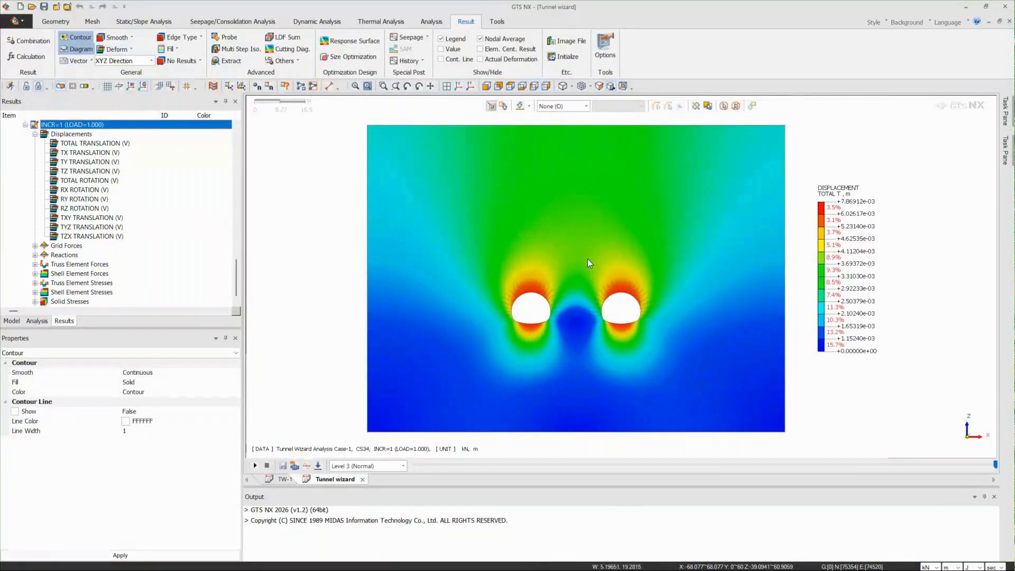
# Return the clipped model to isometric view and start the 3D - 2D Wizard, checking the slice-surface nodes at the cut
pyautogui.click(486, 87)
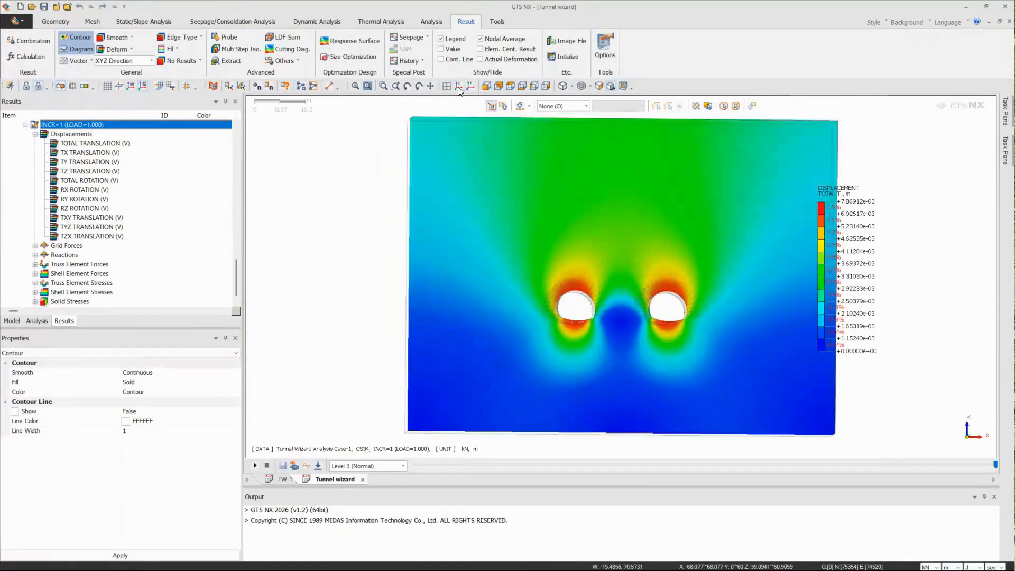
pyautogui.click(458, 87)
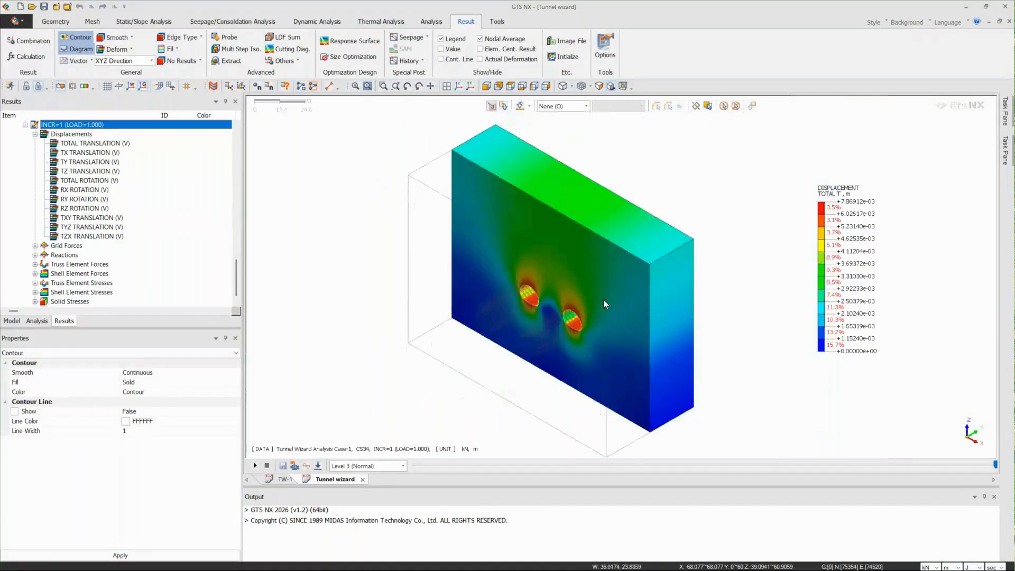
pyautogui.click(288, 60)
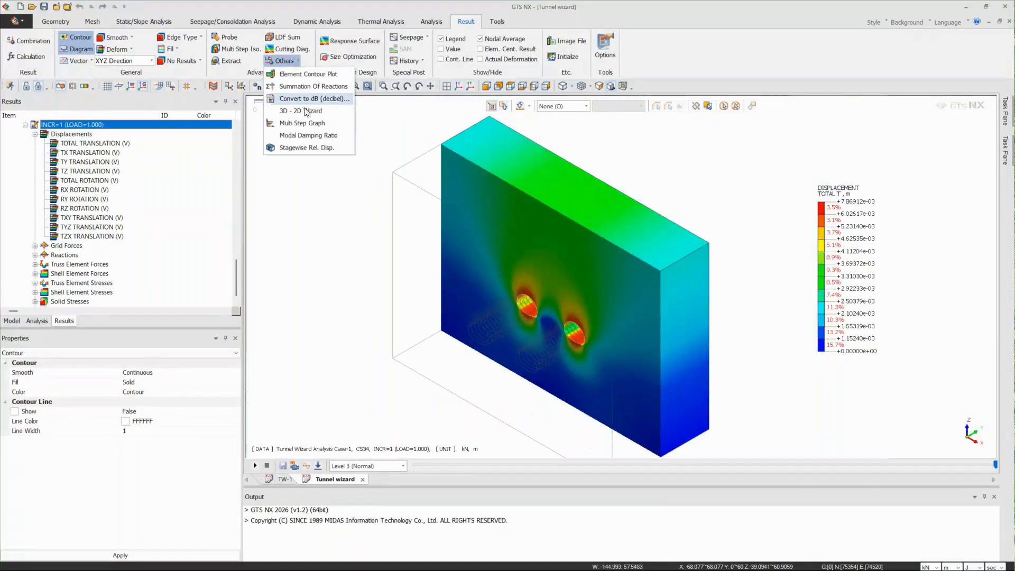
pyautogui.click(305, 111)
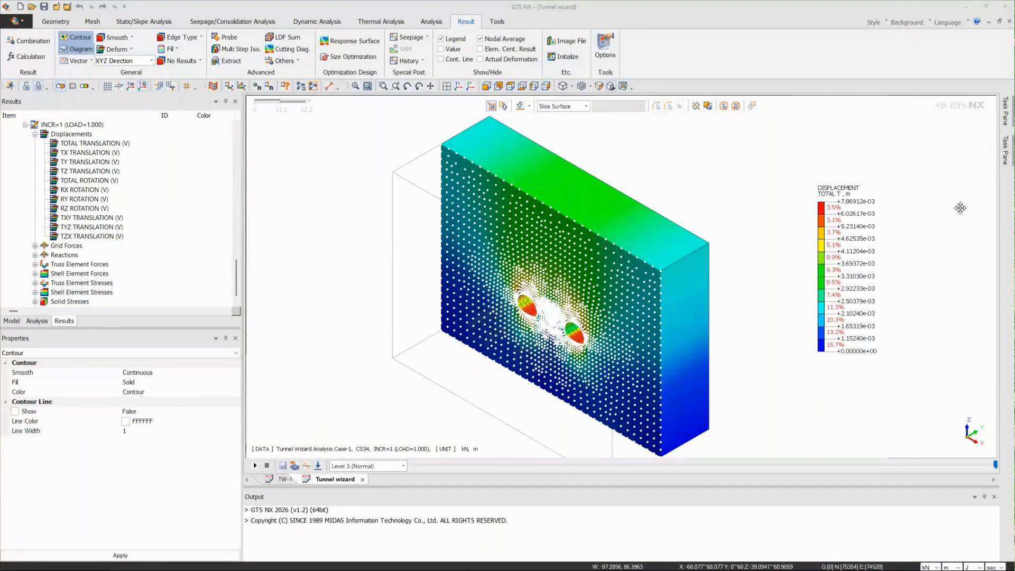
pyautogui.scroll(-2, 499, 324)
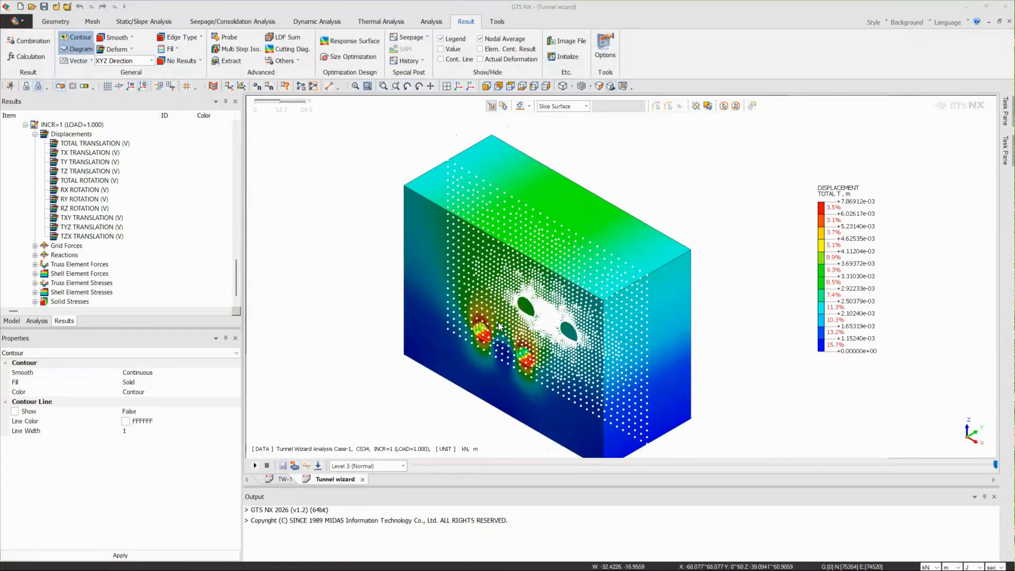
pyautogui.scroll(2, 499, 321)
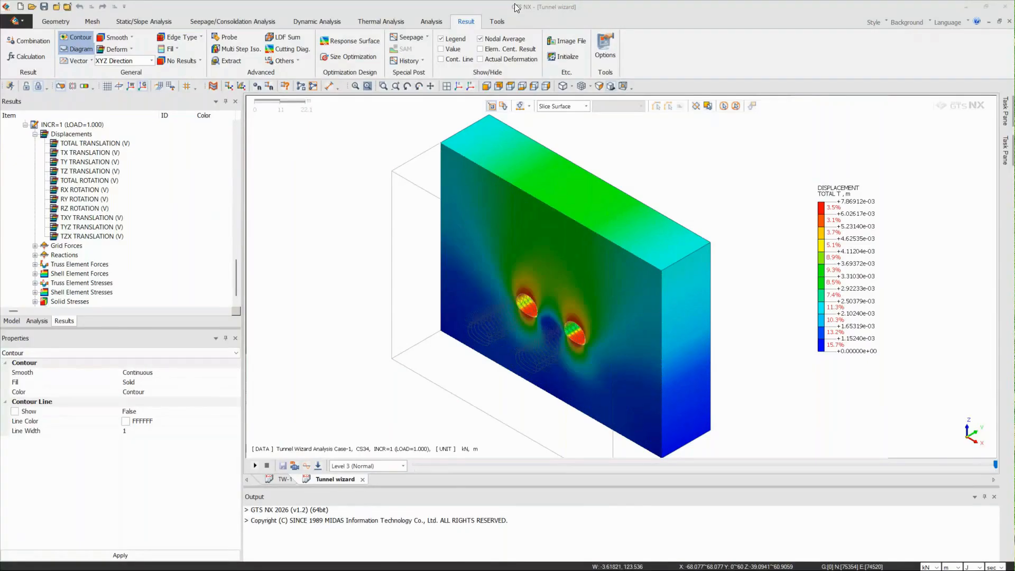
# Probe the total displacement in front view at points around the crowns and inverts of both tunnels
pyautogui.click(448, 88)
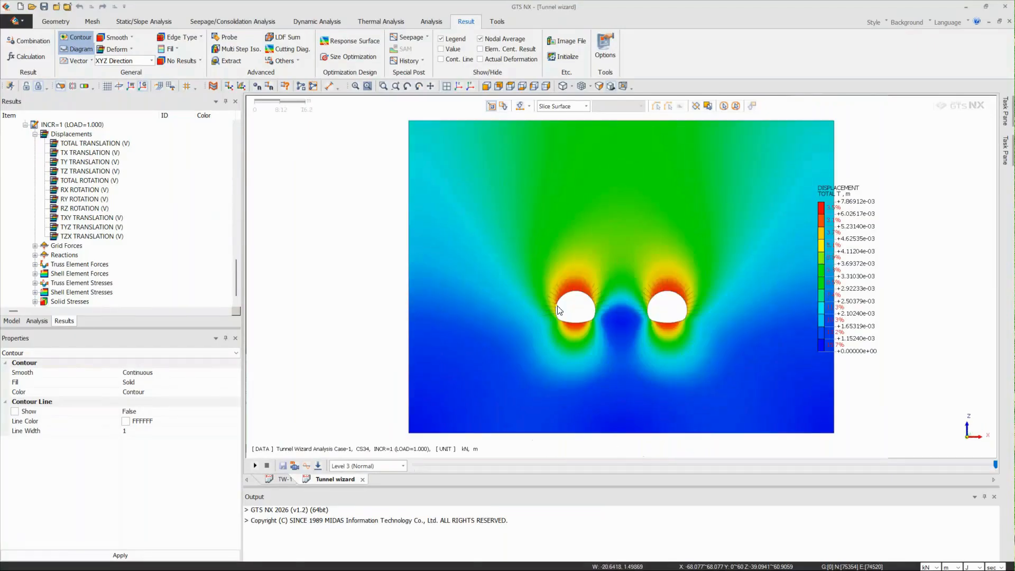
pyautogui.click(570, 284)
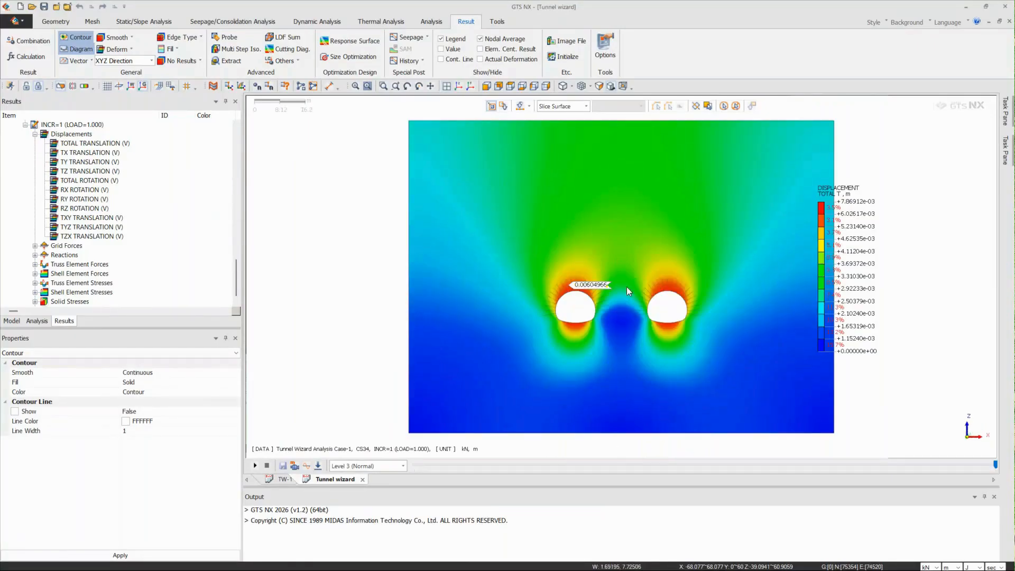
pyautogui.click(660, 289)
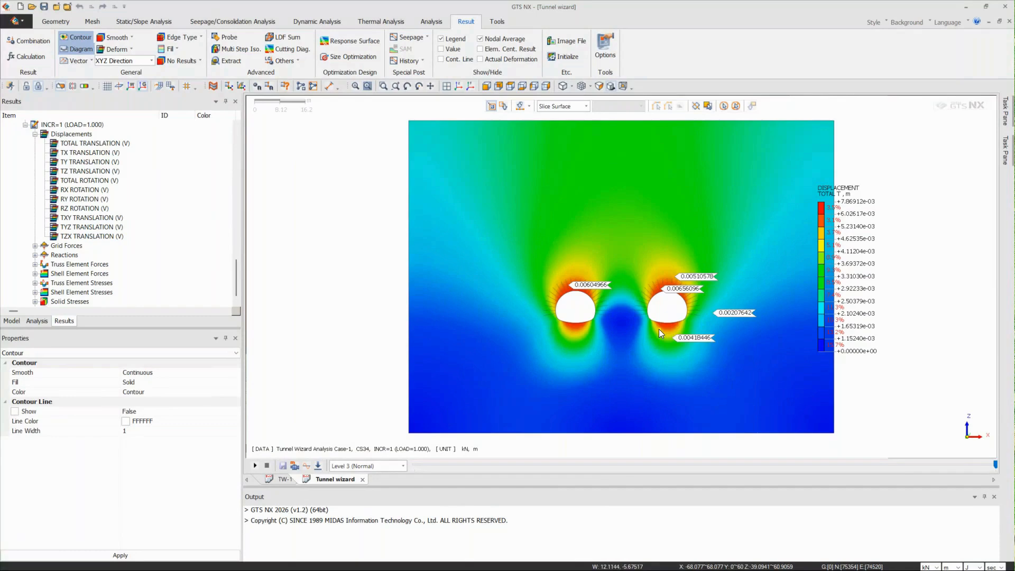
pyautogui.click(661, 328)
pyautogui.click(571, 326)
pyautogui.click(569, 291)
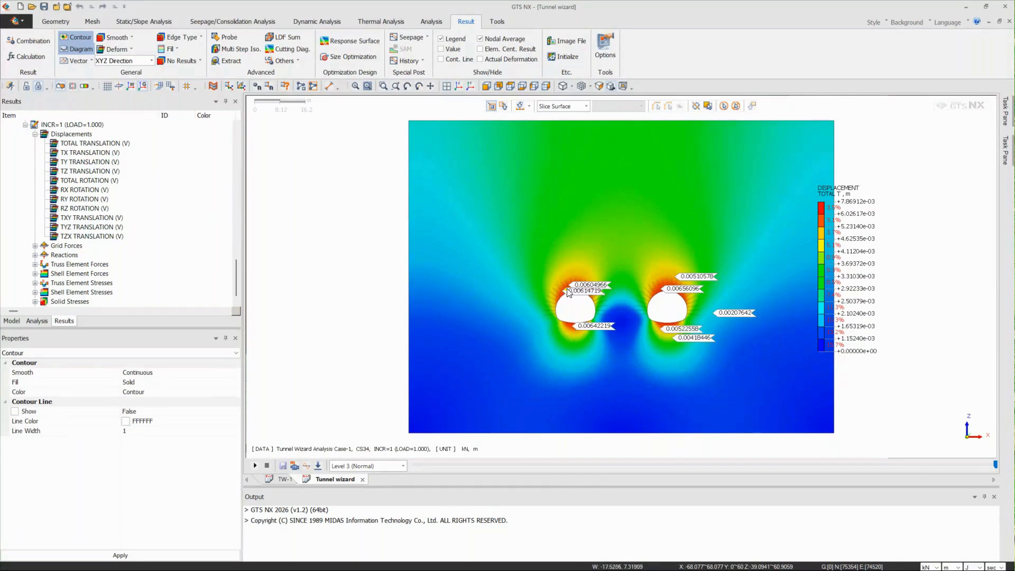
pyautogui.scroll(-2, 602, 235)
# Return to the isometric view, clear the probe tags and turn off the slice clipping to show the whole ground block
pyautogui.click(459, 85)
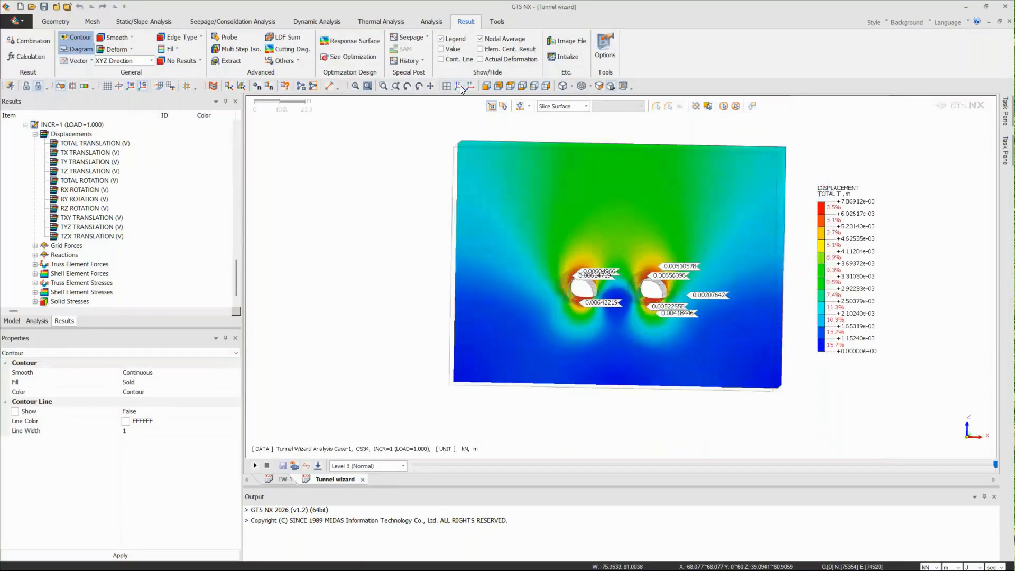
pyautogui.scroll(-2, 616, 179)
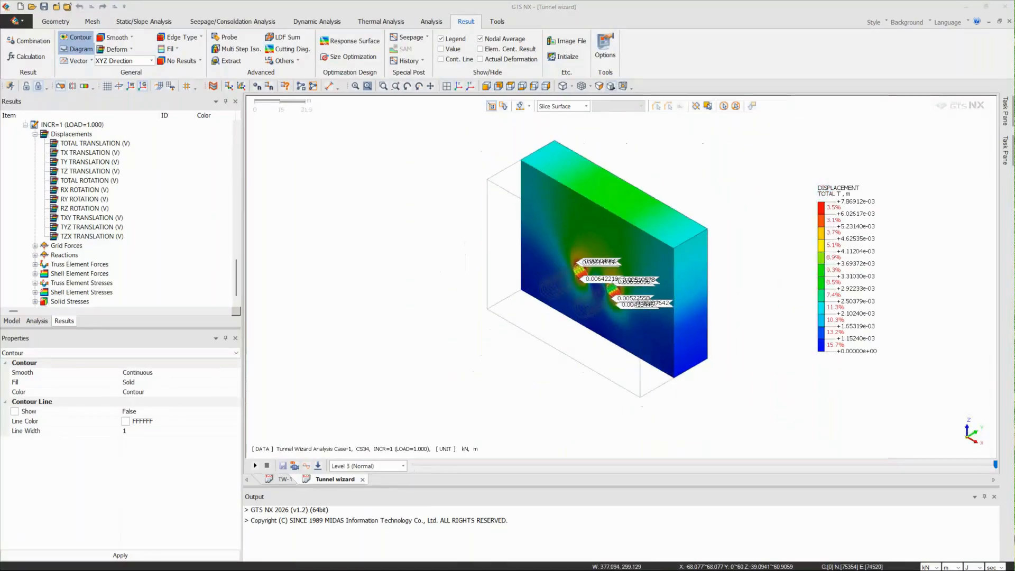
pyautogui.press('Escape')
pyautogui.scroll(2, 453, 227)
pyautogui.scroll(-2, 453, 227)
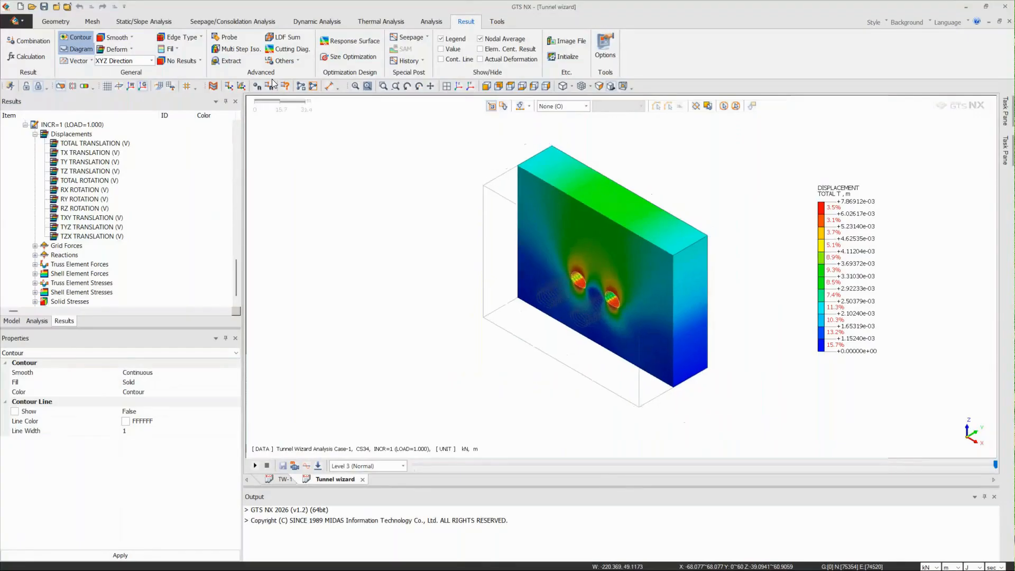
pyautogui.click(62, 85)
pyautogui.scroll(2, 665, 265)
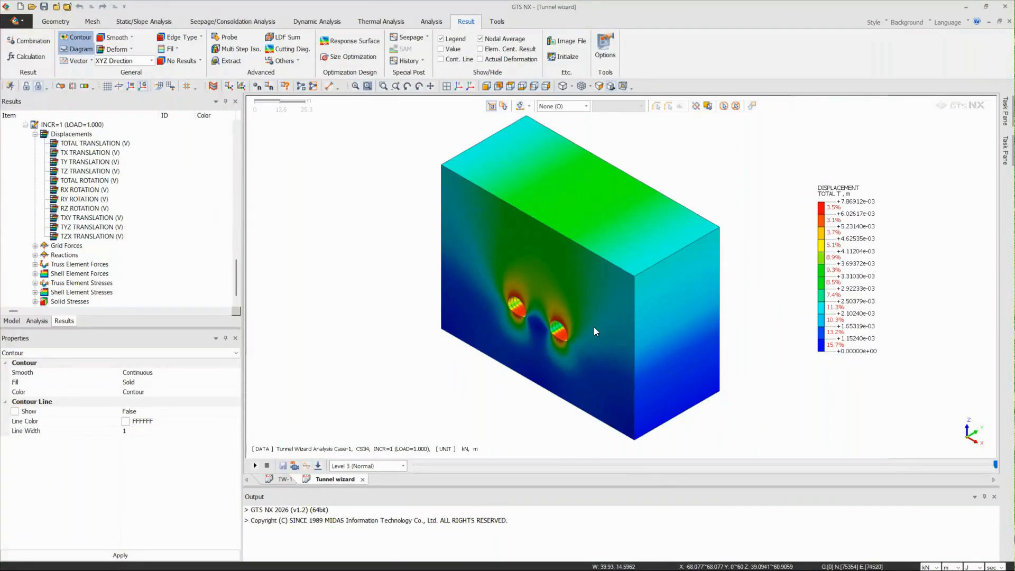
pyautogui.scroll(-1, 594, 327)
pyautogui.scroll(1, 630, 246)
# Hide the Ground mesh set, leaving the tunnel linings and rock bolts in the contour plot
pyautogui.click(10, 319)
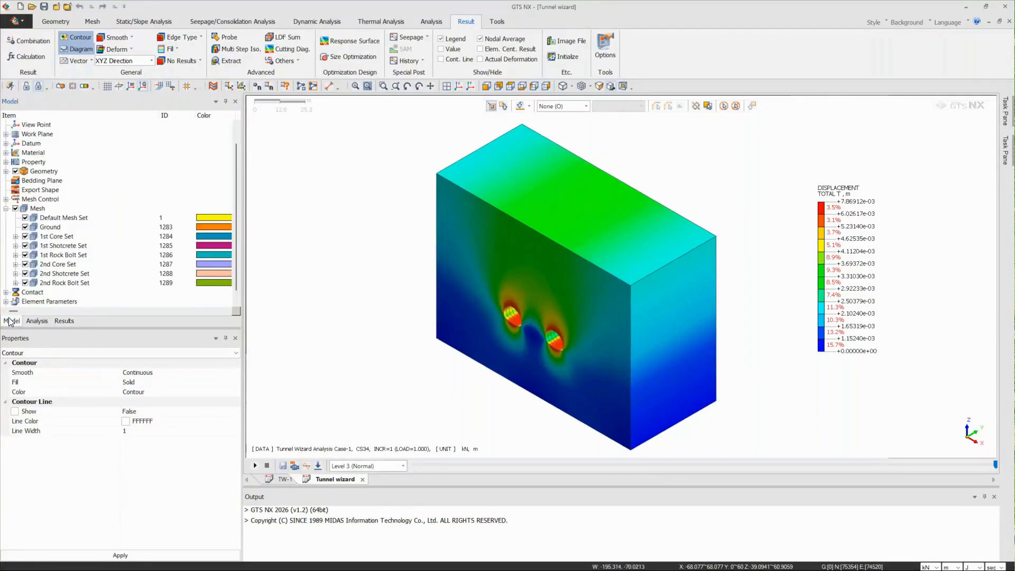
pyautogui.click(25, 227)
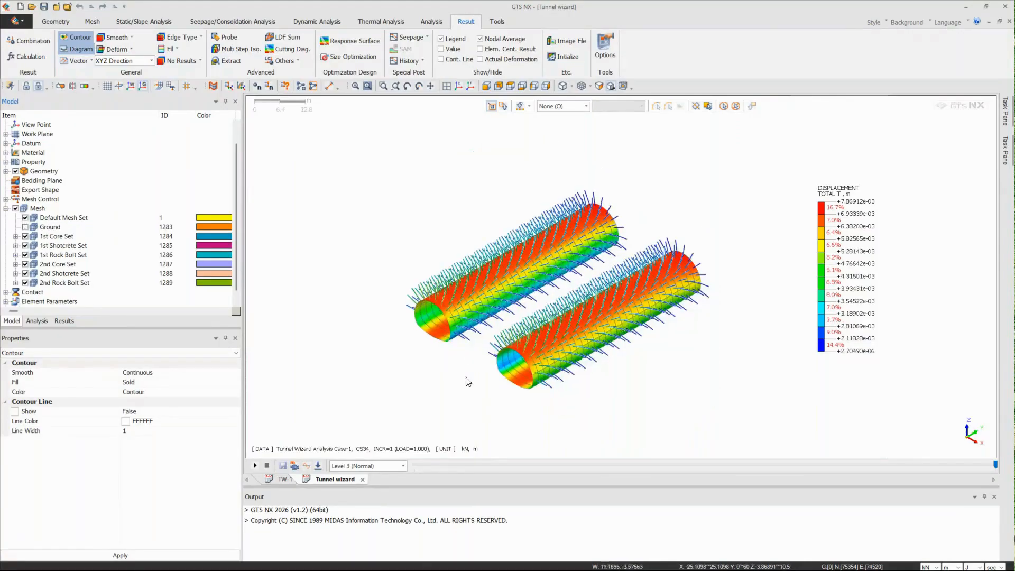
pyautogui.click(38, 320)
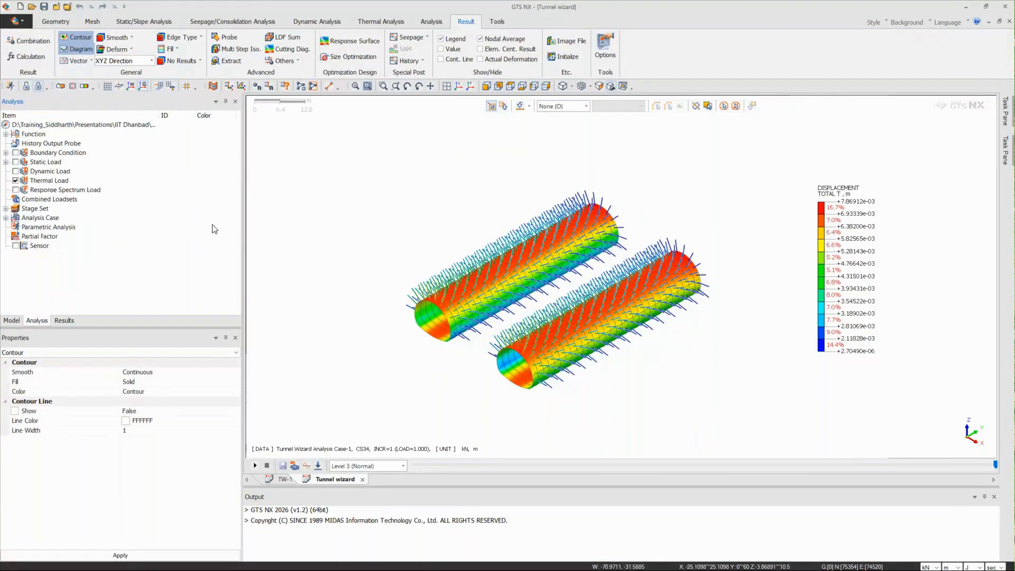
pyautogui.click(64, 321)
pyautogui.scroll(-3, 97, 259)
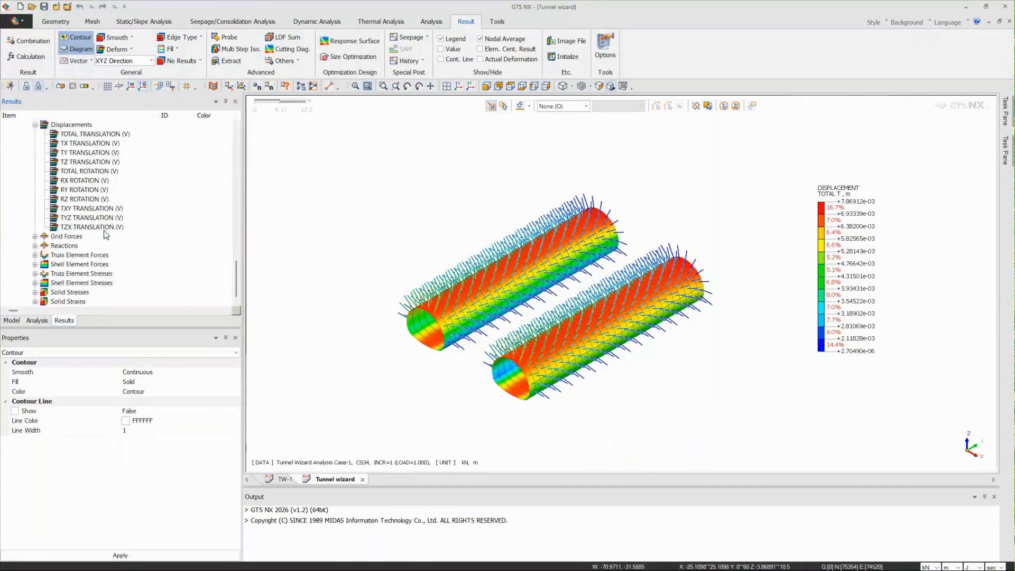
# Hide the 2nd Core, 2nd Shotcrete and 2nd Rock Bolt mesh sets to isolate the first tunnel
pyautogui.click(12, 321)
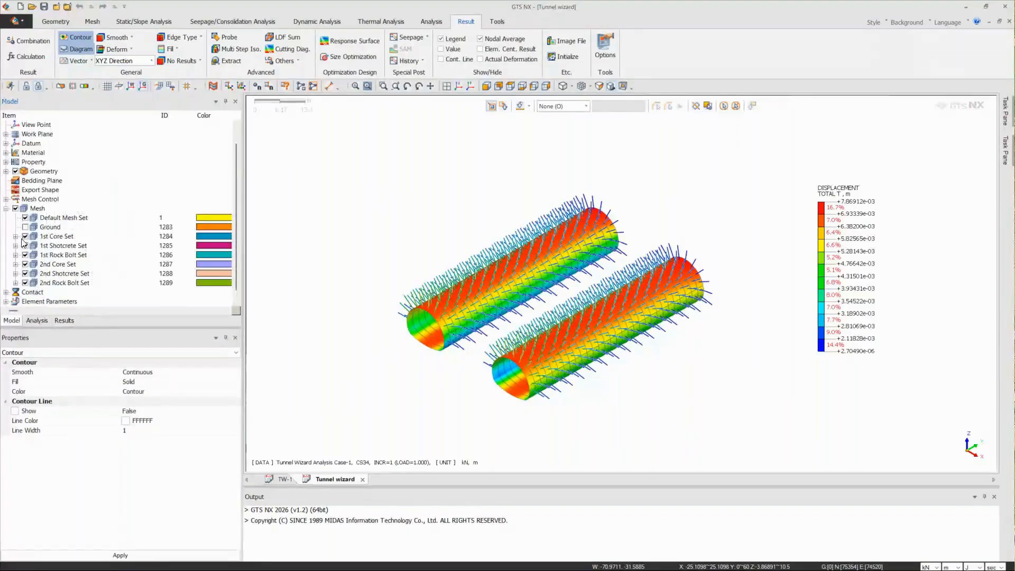
pyautogui.click(26, 264)
pyautogui.click(25, 274)
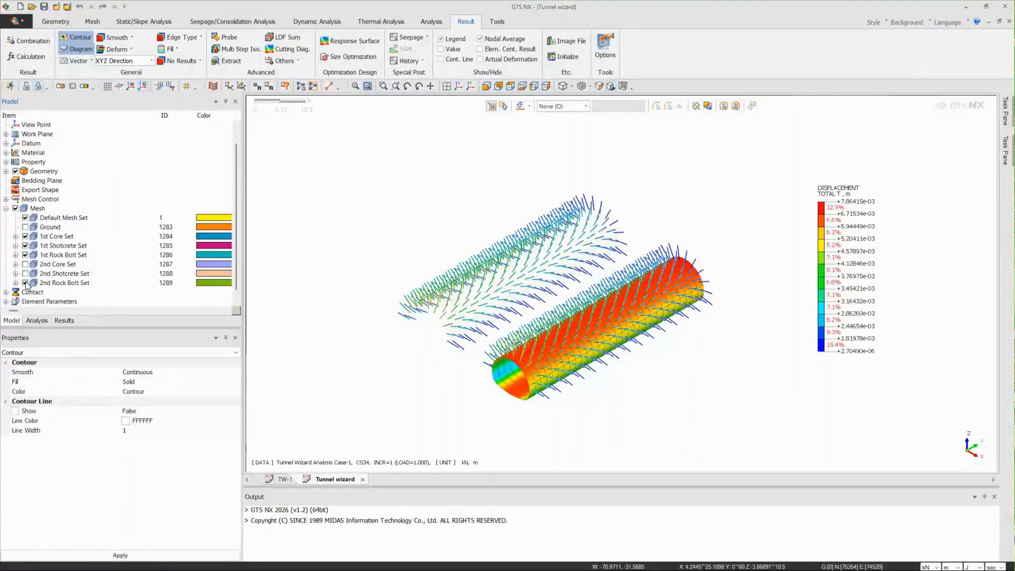
pyautogui.click(25, 282)
pyautogui.scroll(5, 431, 220)
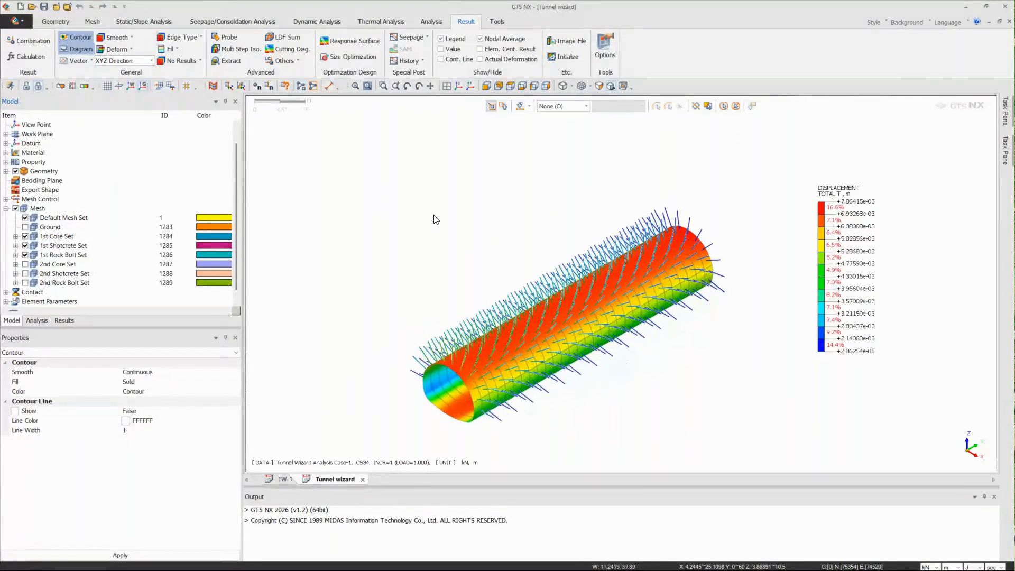
pyautogui.scroll(-2, 471, 342)
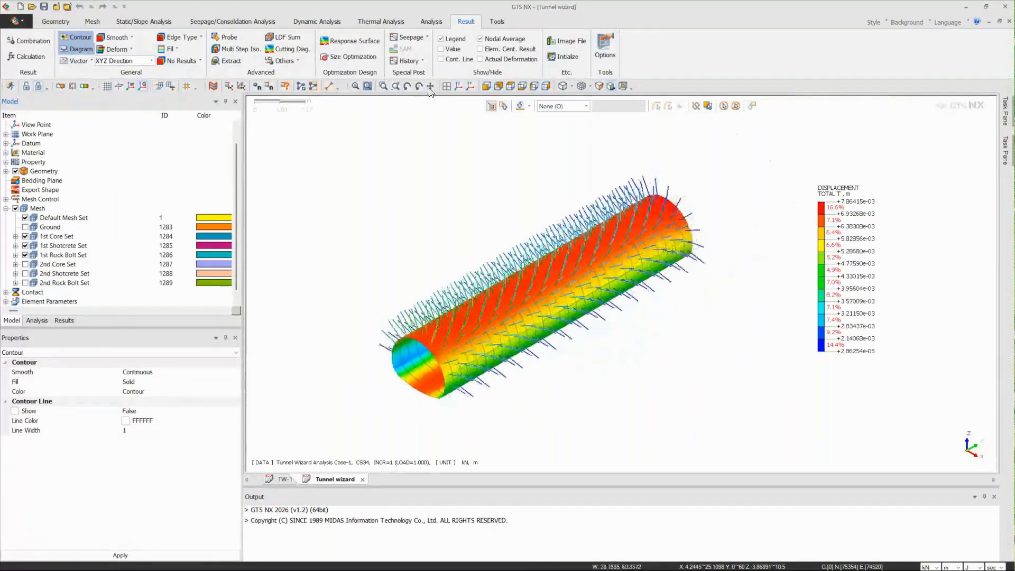
# Plot the truss element axial force for stage CS34 and inspect the rock bolts in front and isometric views
pyautogui.click(67, 322)
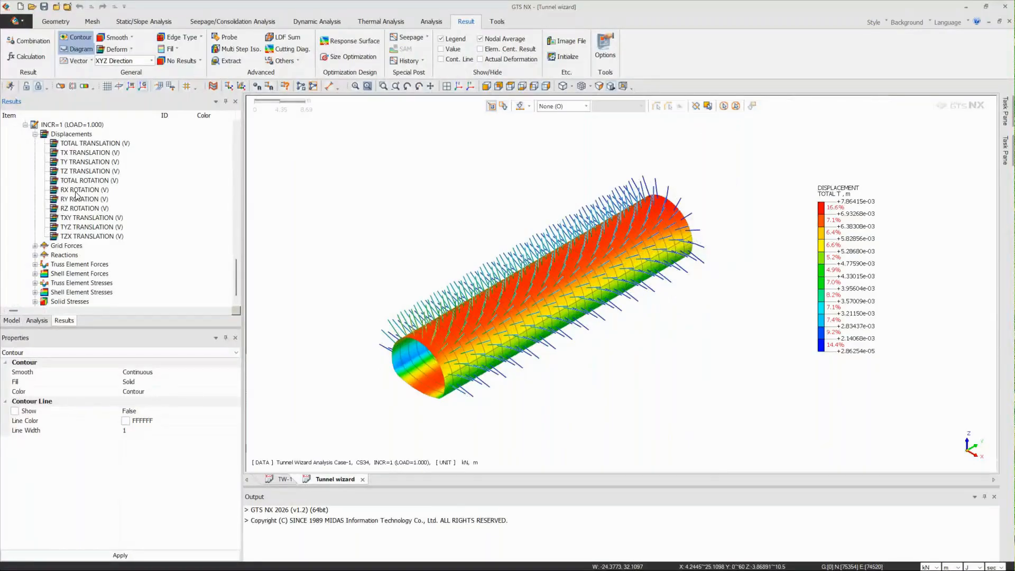
pyautogui.scroll(-1, 79, 269)
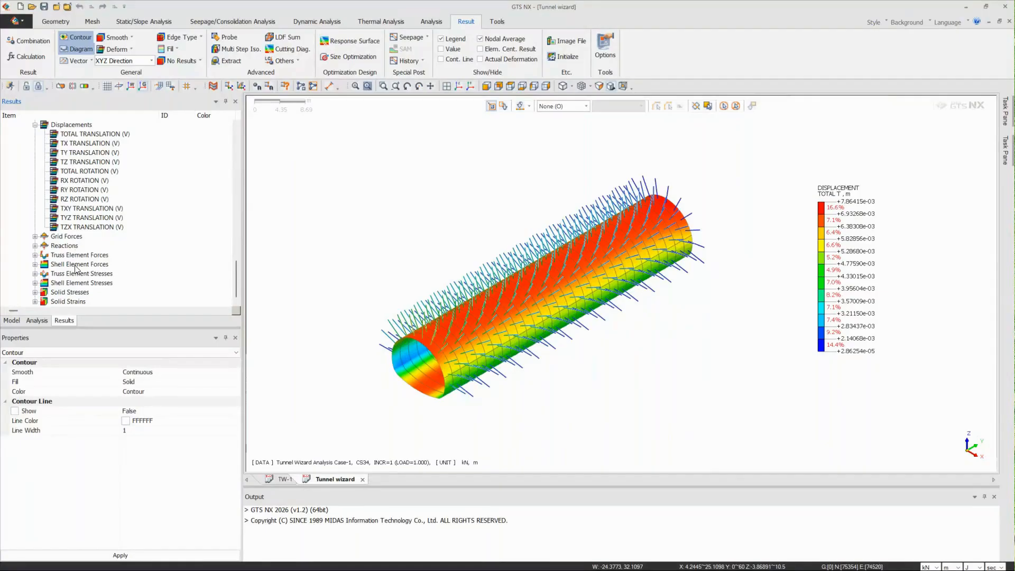
pyautogui.click(35, 255)
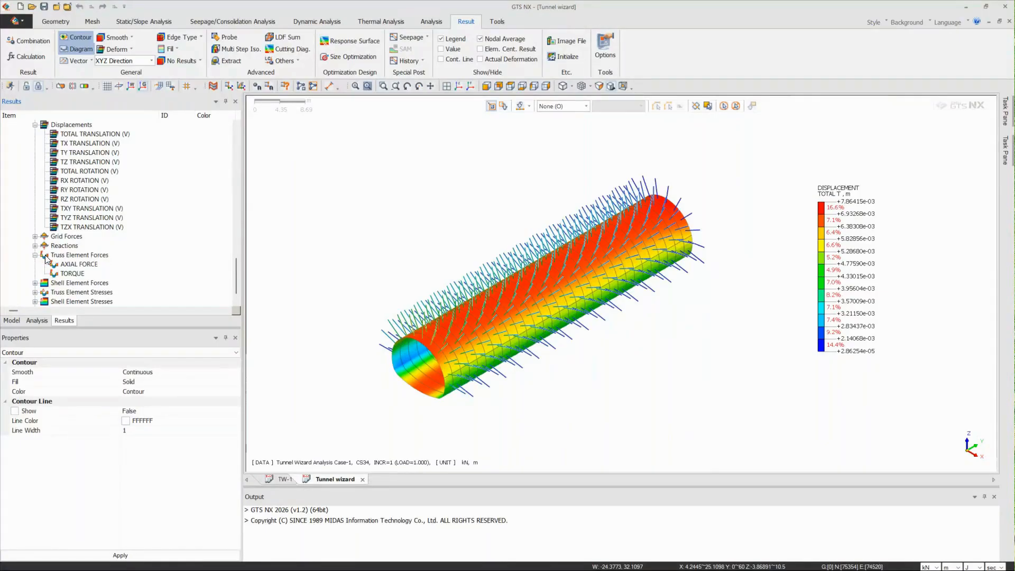
pyautogui.doubleClick(68, 264)
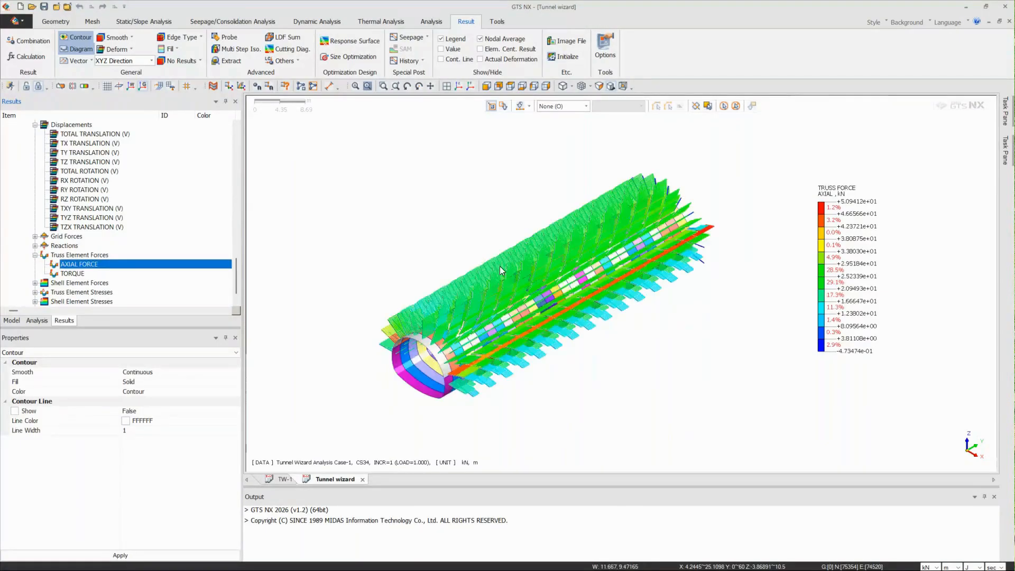
pyautogui.click(438, 88)
pyautogui.scroll(-2, 425, 216)
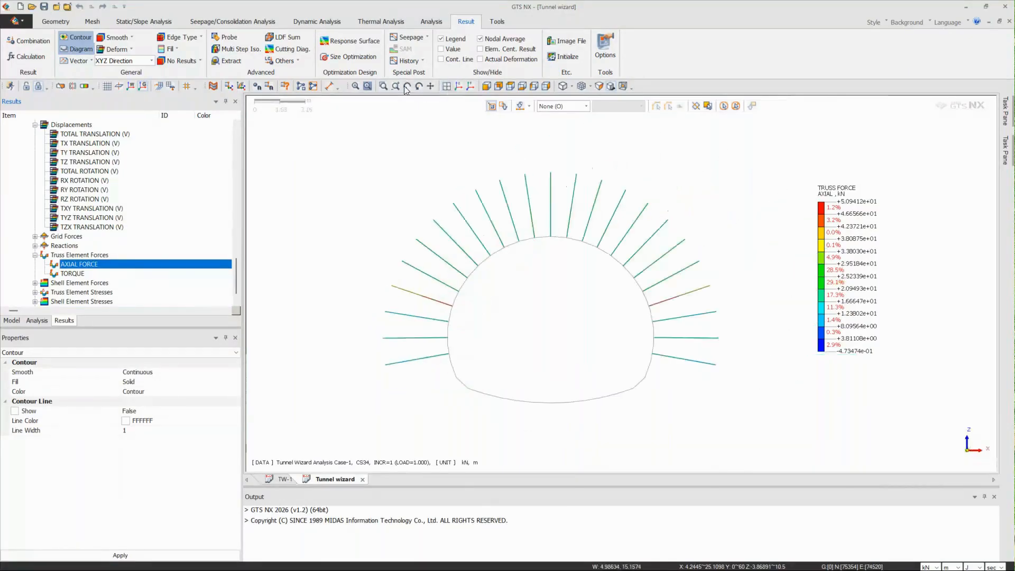
pyautogui.click(458, 87)
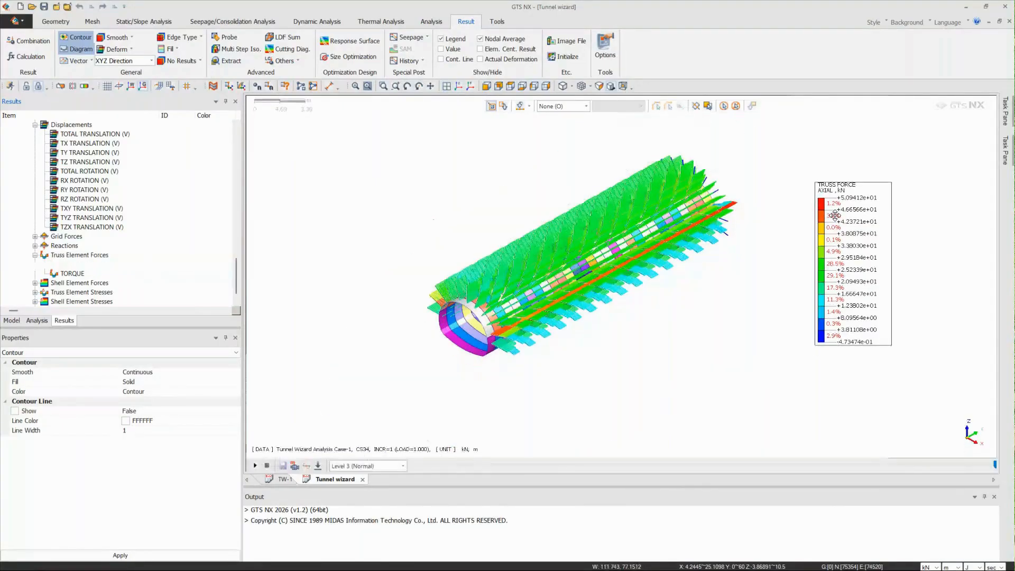
# Move the legend close to the tunnel, auto-range its colours and show the minimum and maximum axial force values
pyautogui.moveTo(835, 215); pyautogui.dragTo(698, 281)
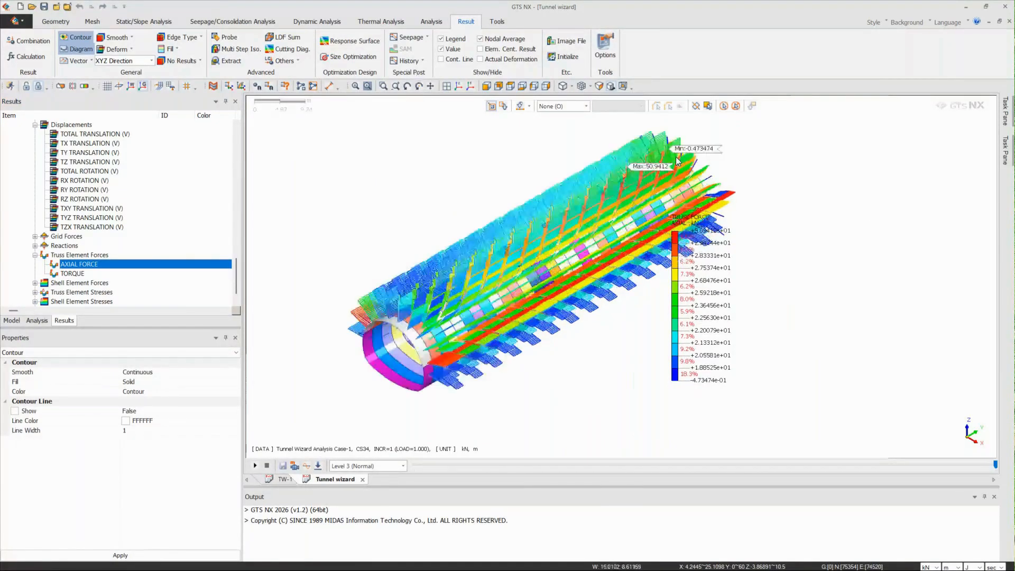
pyautogui.scroll(-1, 674, 192)
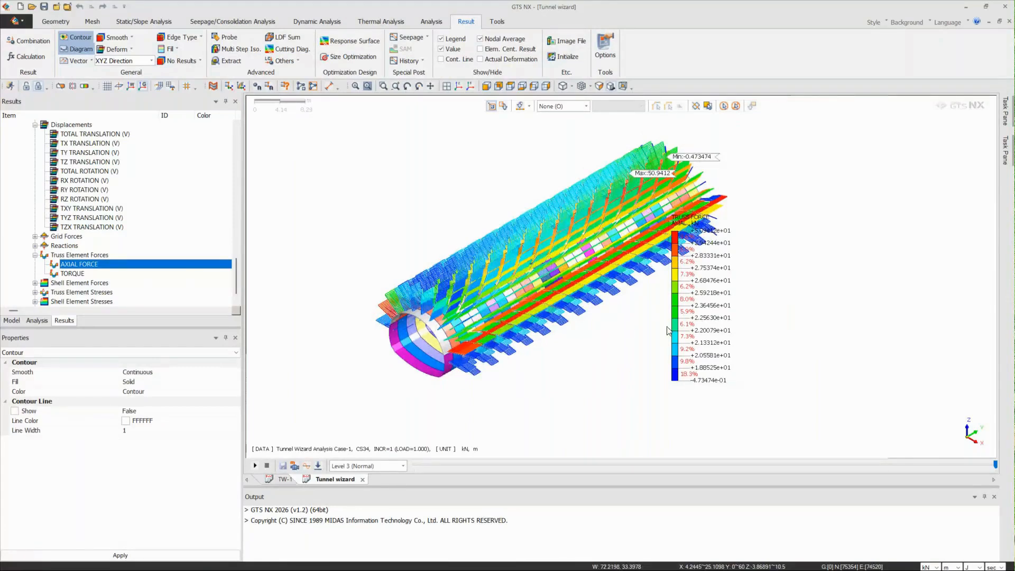
pyautogui.scroll(-1, 553, 370)
pyautogui.scroll(-1, 79, 256)
# Plot the shell element Bending Moment YY of the shotcrete lining and auto-range the legend
pyautogui.click(35, 236)
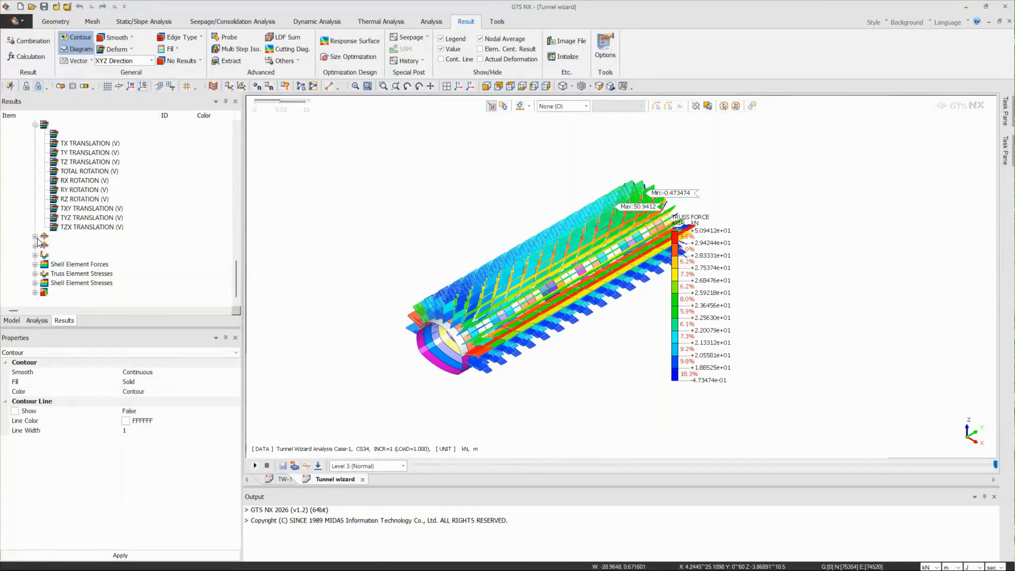
pyautogui.click(92, 257)
pyautogui.scroll(2, 80, 237)
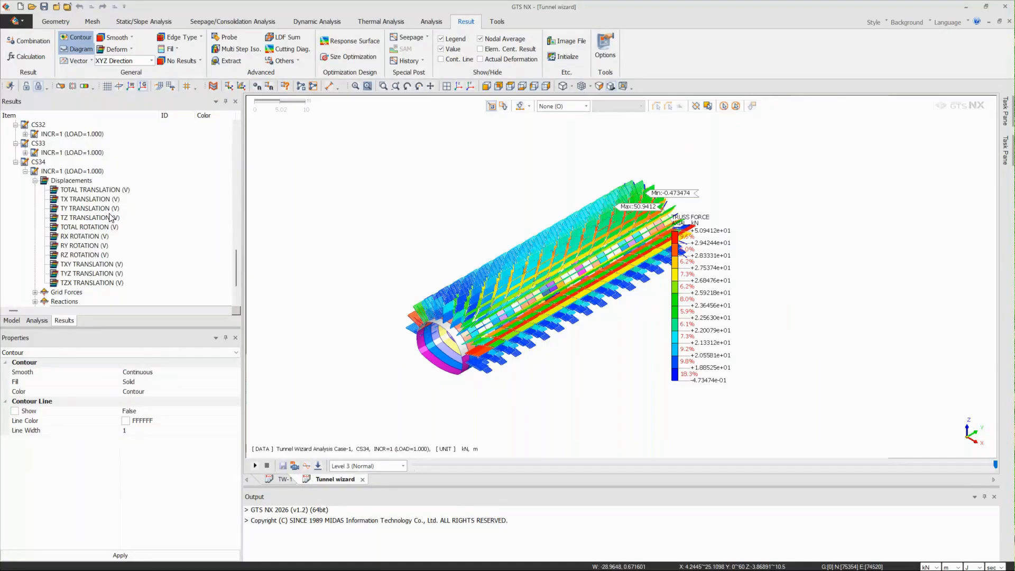
pyautogui.scroll(-2, 109, 214)
pyautogui.click(35, 264)
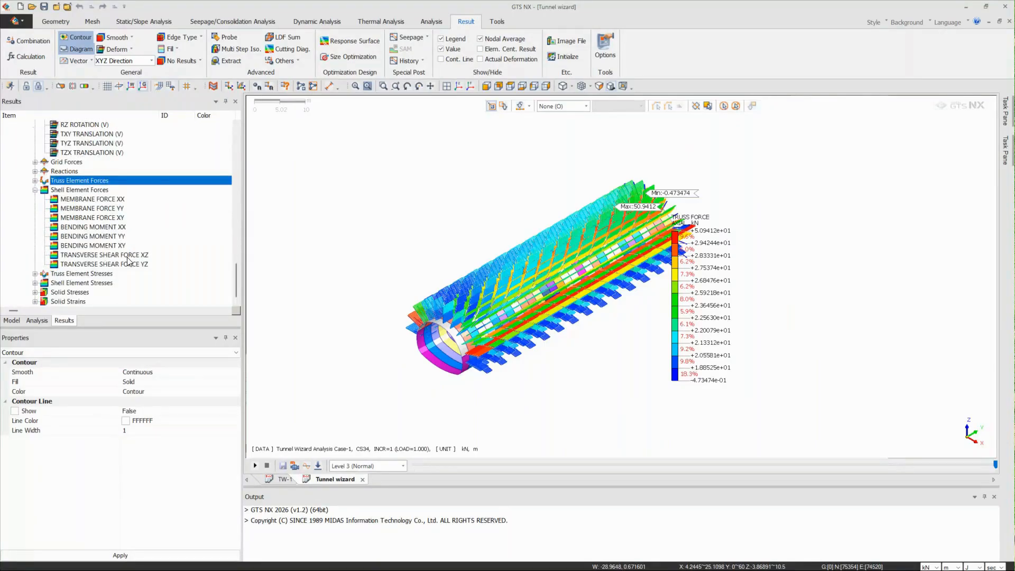
pyautogui.click(90, 236)
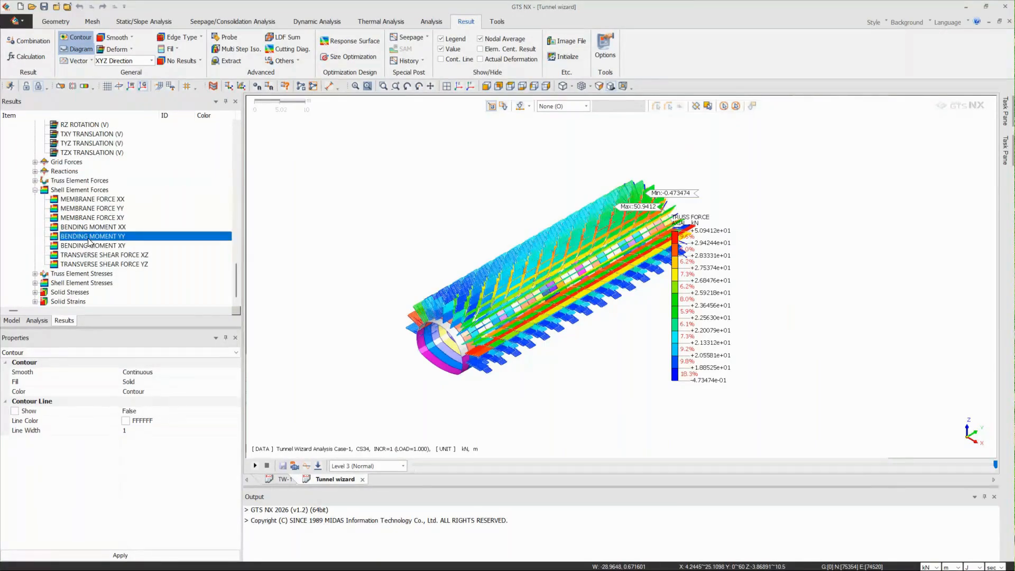
pyautogui.rightClick(687, 222)
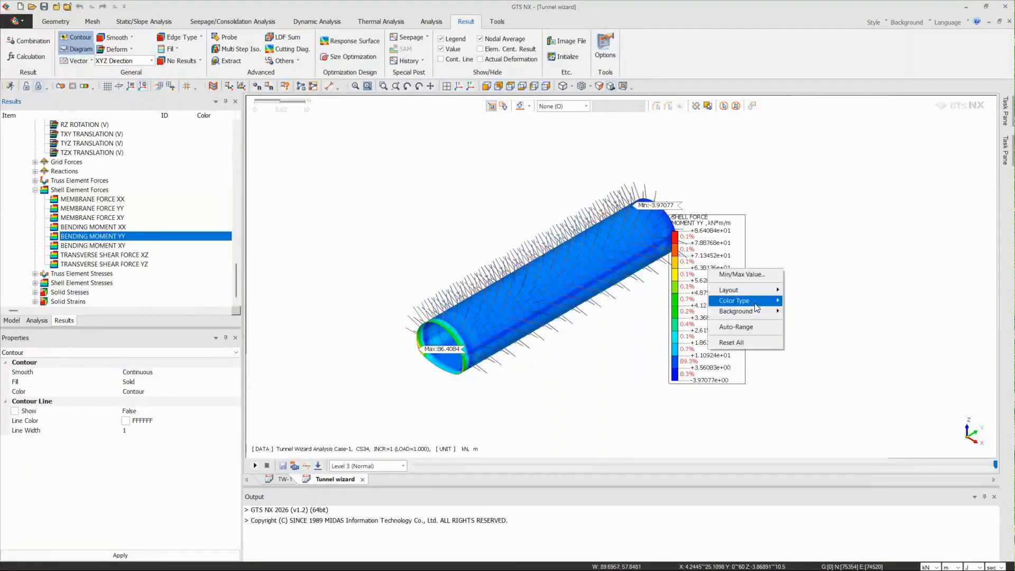
pyautogui.click(740, 328)
pyautogui.scroll(1, 596, 232)
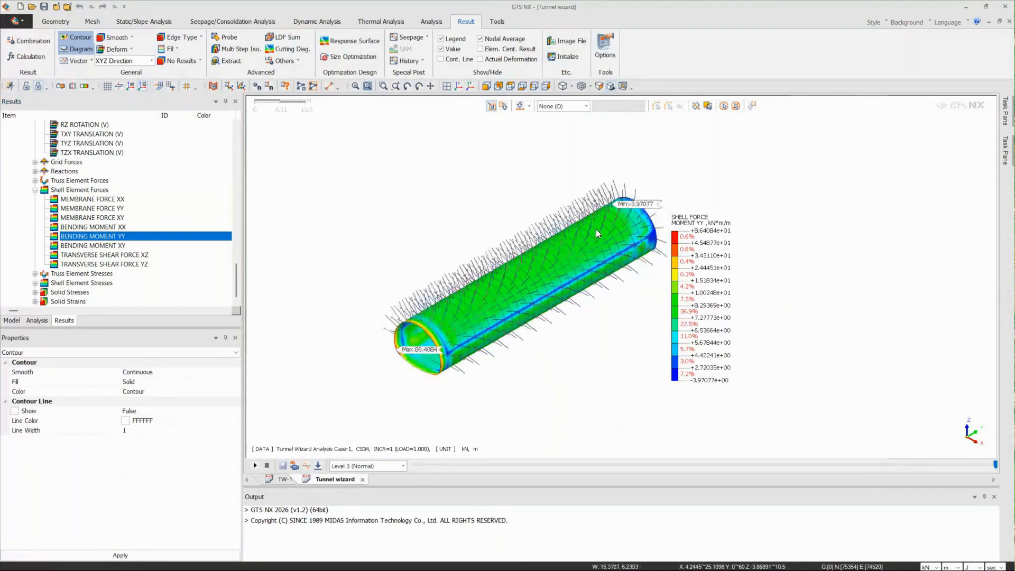
# Plot the shell element Transverse Shear Force XZ and auto-range the legend
pyautogui.click(100, 255)
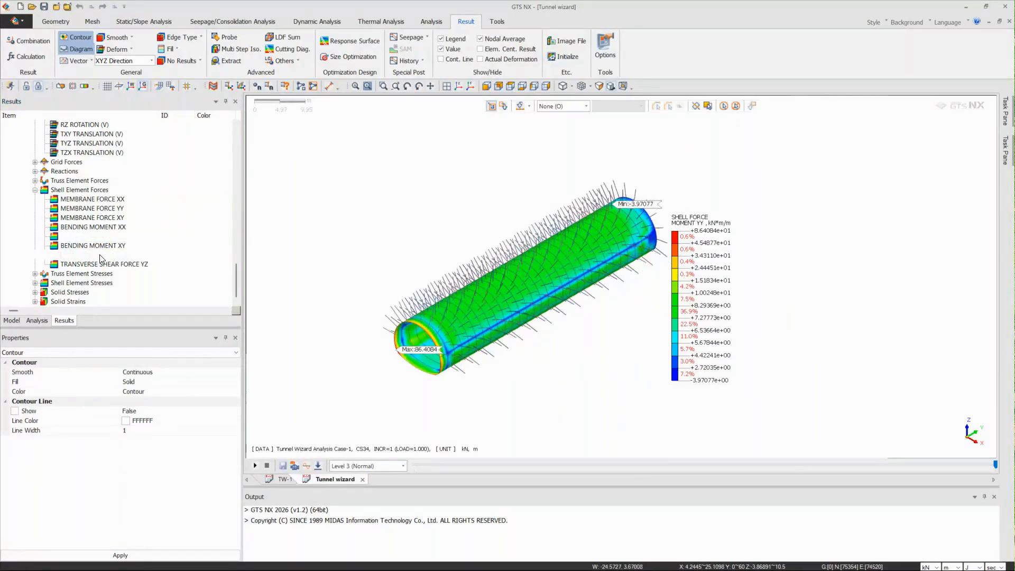
pyautogui.rightClick(711, 278)
pyautogui.click(738, 333)
pyautogui.scroll(-2, 553, 266)
# Hide the 1st Rock Bolt Set and move the legend farther away from the tunnel lining
pyautogui.click(12, 320)
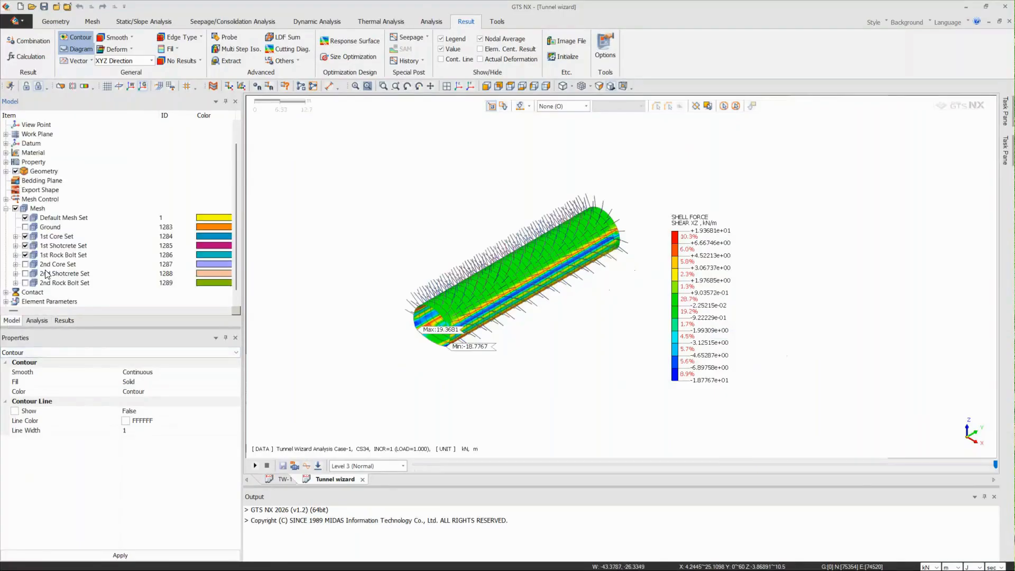
pyautogui.click(26, 255)
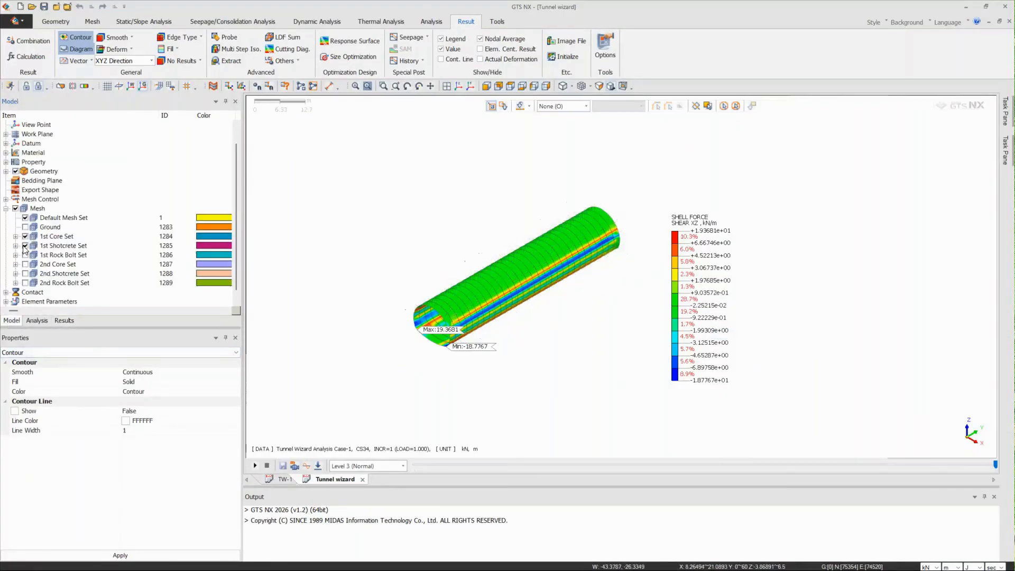
pyautogui.moveTo(501, 568)
pyautogui.scroll(1, 652, 278)
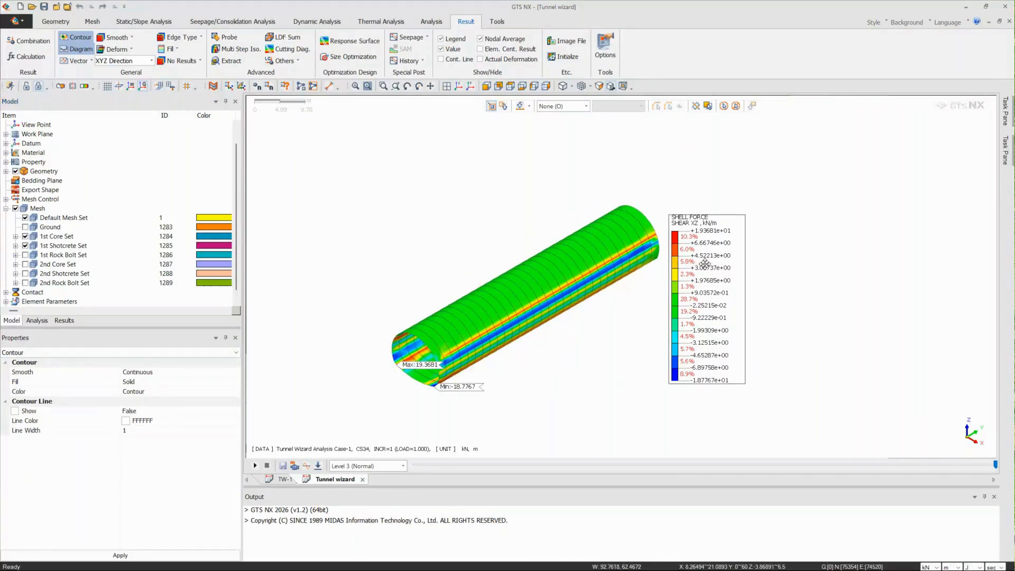
pyautogui.moveTo(687, 262); pyautogui.dragTo(759, 295)
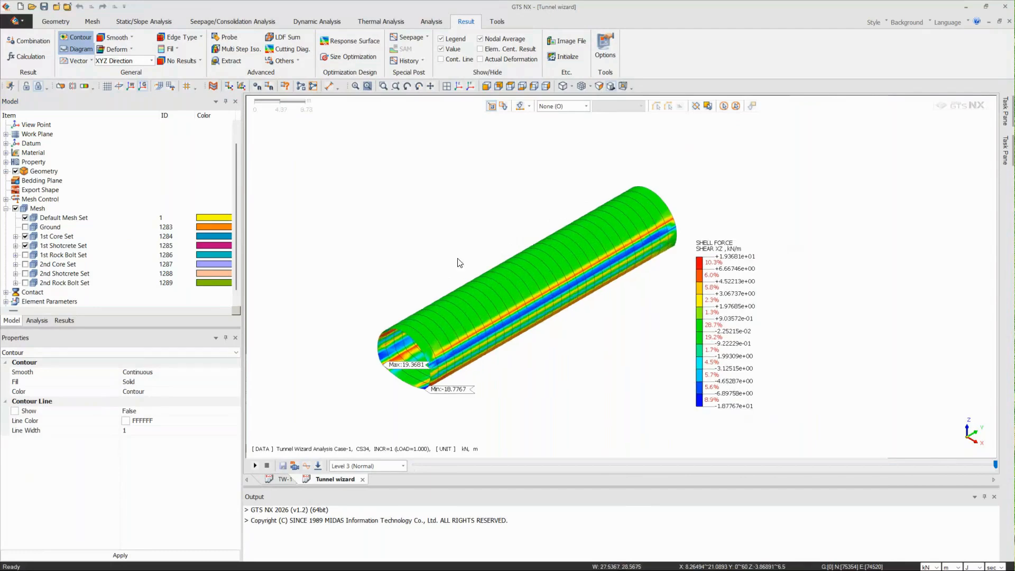
# Start a Cutting Diagram on the shotcrete lining in Cutting Plane mode with a 3 Points Plane
pyautogui.scroll(-2, 452, 309)
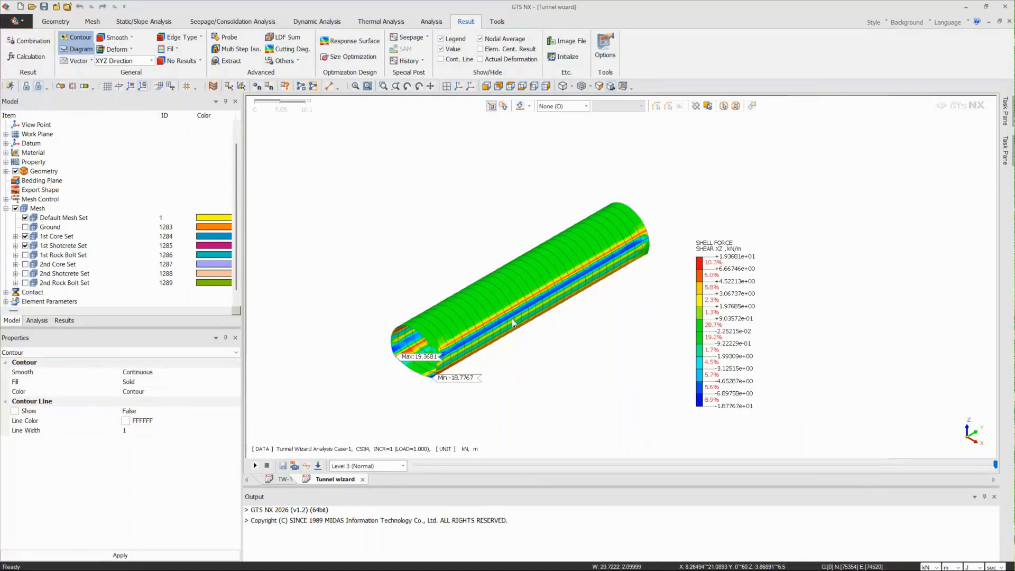
pyautogui.click(510, 85)
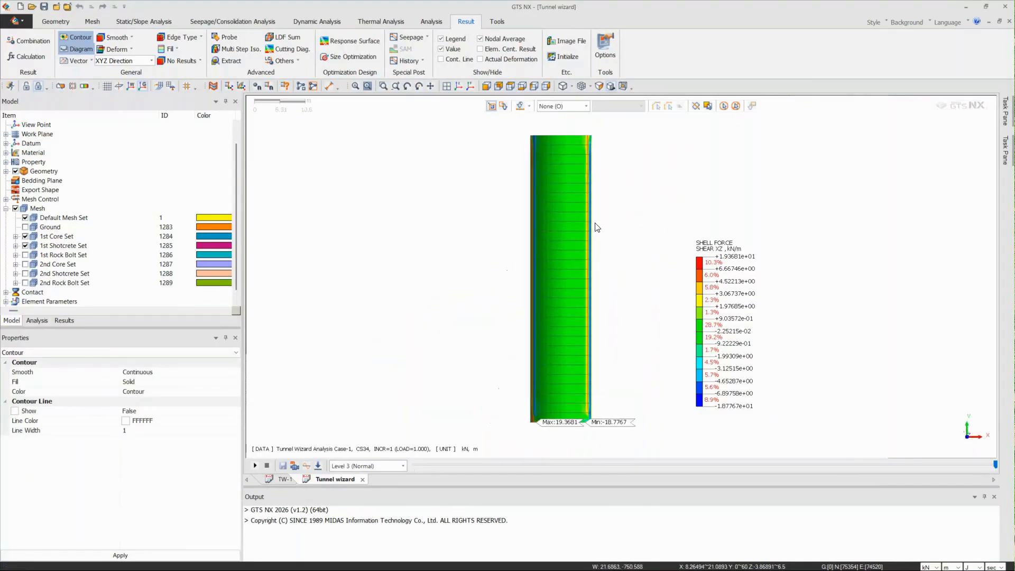
pyautogui.click(469, 87)
pyautogui.scroll(-3, 411, 236)
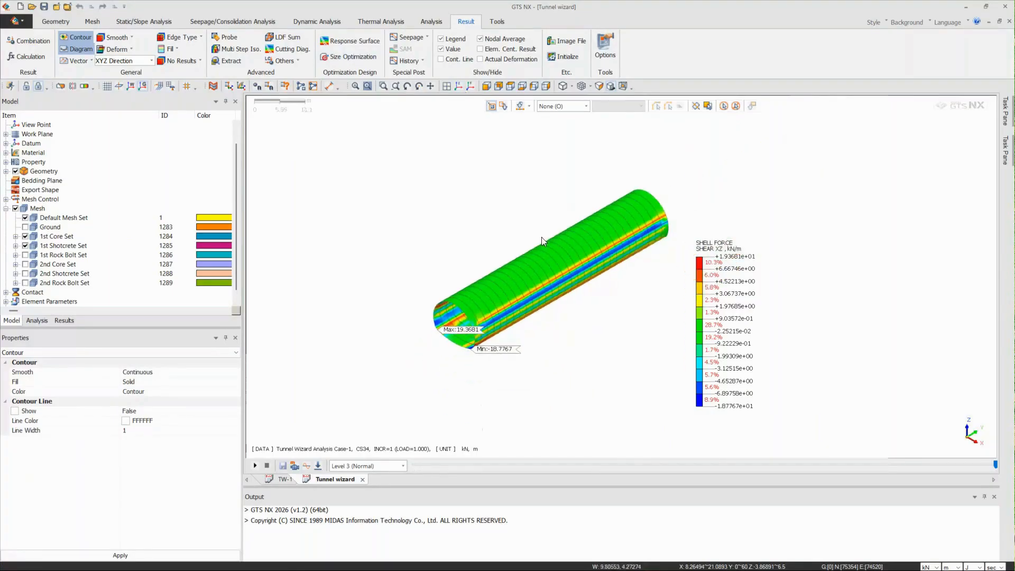
pyautogui.click(283, 48)
pyautogui.moveTo(963, 168); pyautogui.dragTo(306, 140)
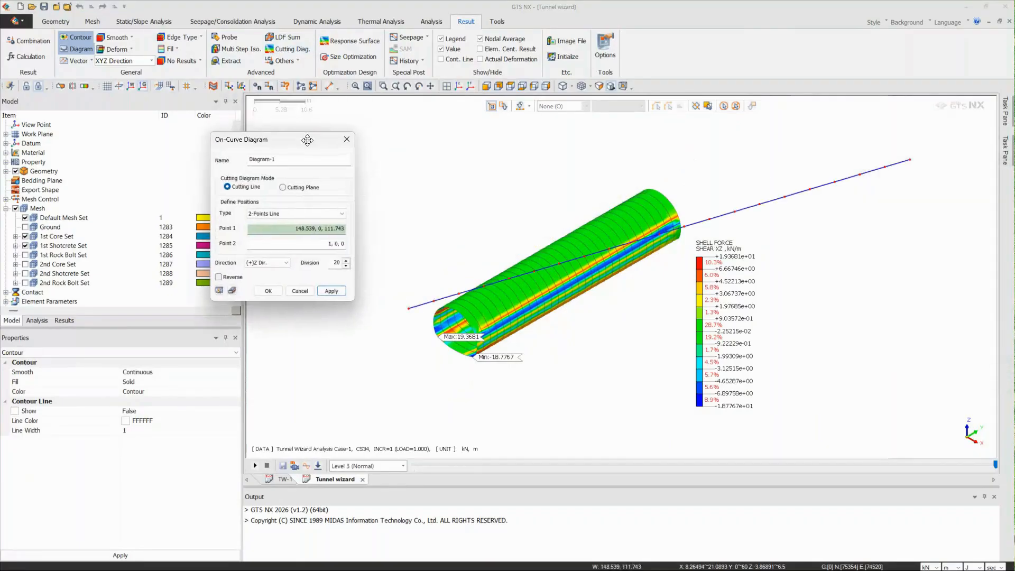
pyautogui.click(283, 186)
pyautogui.scroll(2, 607, 237)
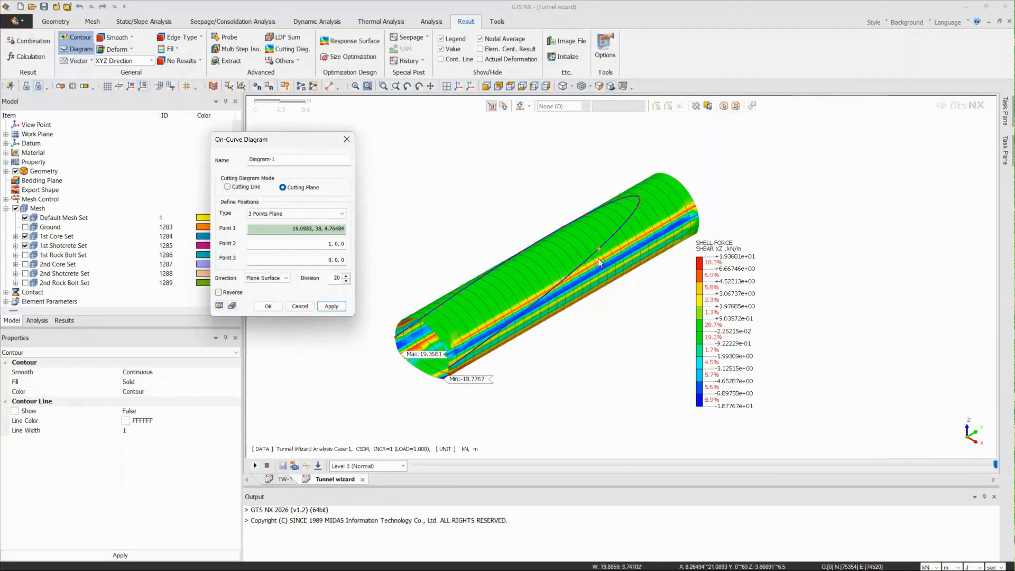
# Define the cutting plane at Y = 30 m through (20.548, 30, -2.28571), (15.6459, 30, 6.4274) and (8.26495, 30, -0.249329)
pyautogui.scroll(2, 598, 258)
pyautogui.click(565, 324)
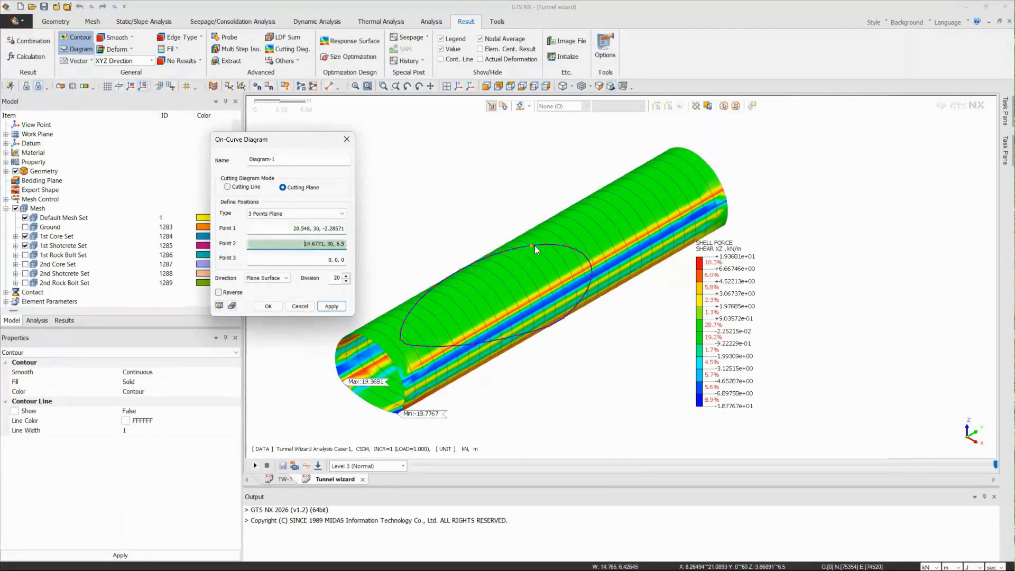
pyautogui.click(536, 249)
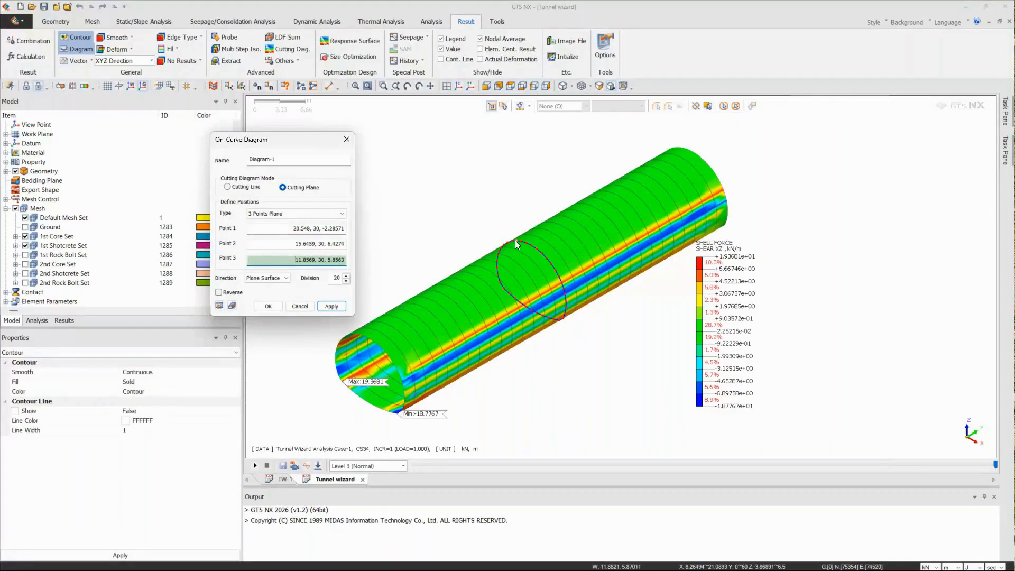
pyautogui.moveTo(591, 437); pyautogui.dragTo(648, 441, button='middle')
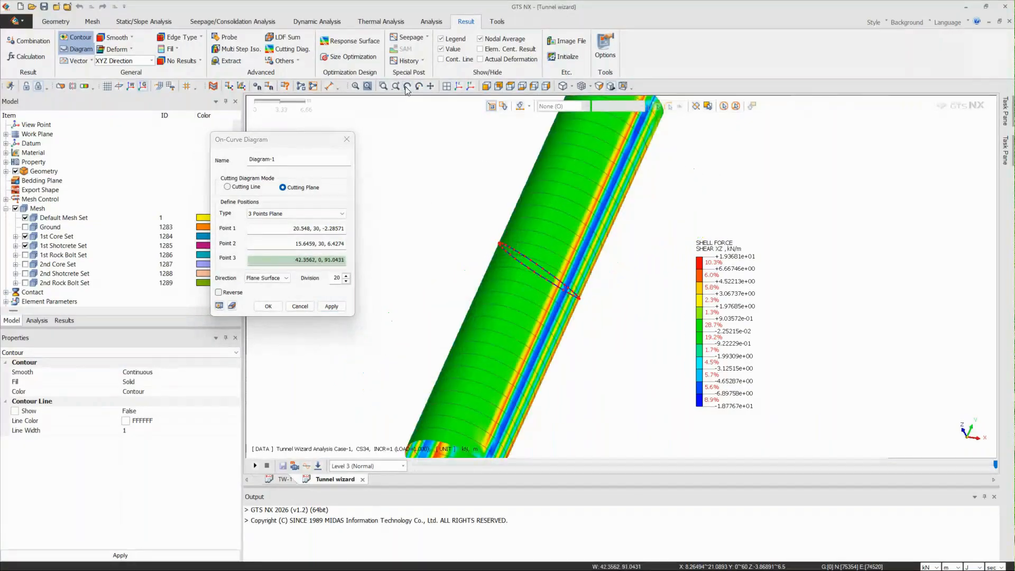
pyautogui.moveTo(565, 166); pyautogui.dragTo(500, 132, button='middle')
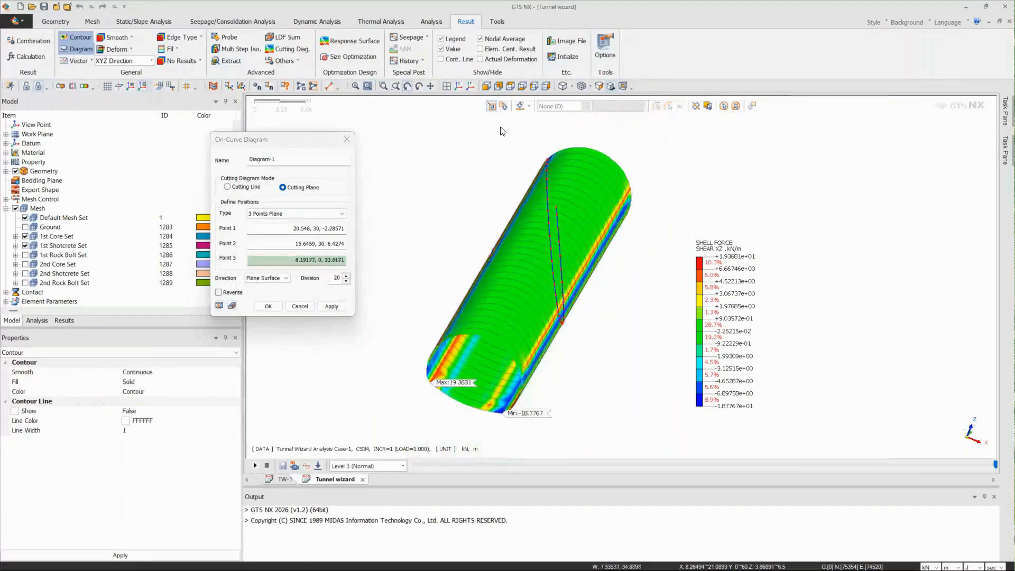
pyautogui.scroll(-3, 433, 185)
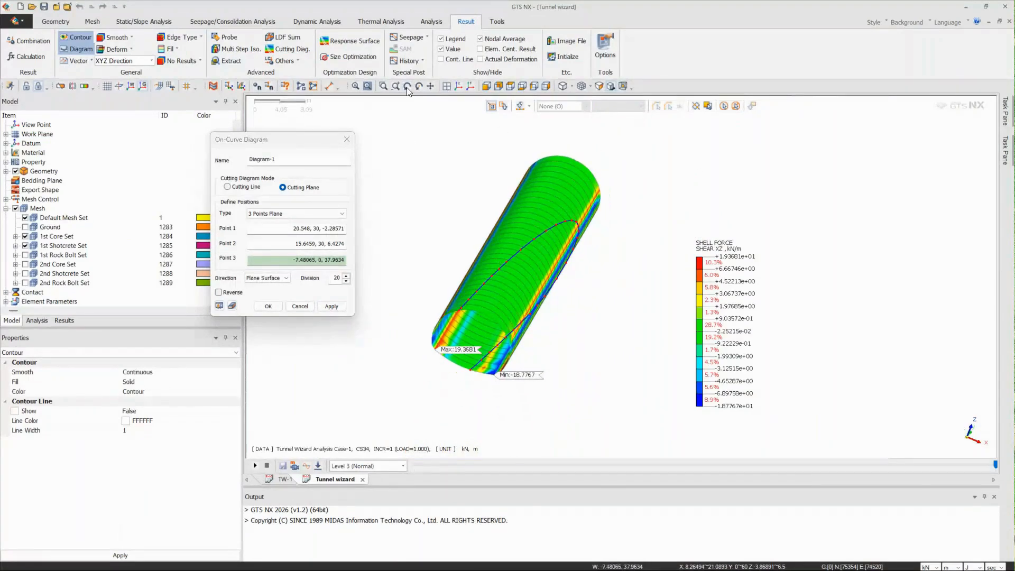
pyautogui.moveTo(554, 363); pyautogui.dragTo(471, 211, button='middle')
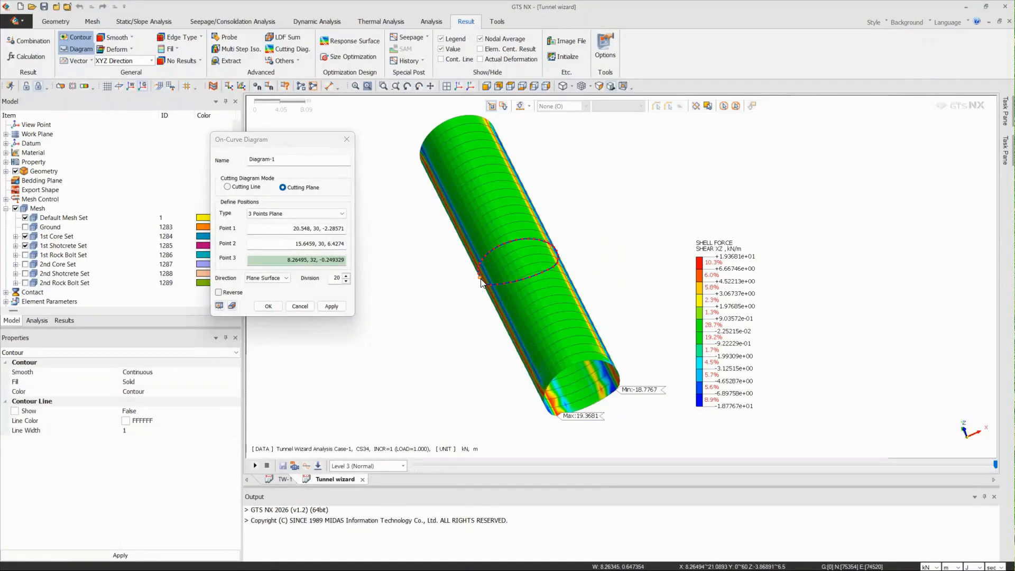
pyautogui.click(481, 284)
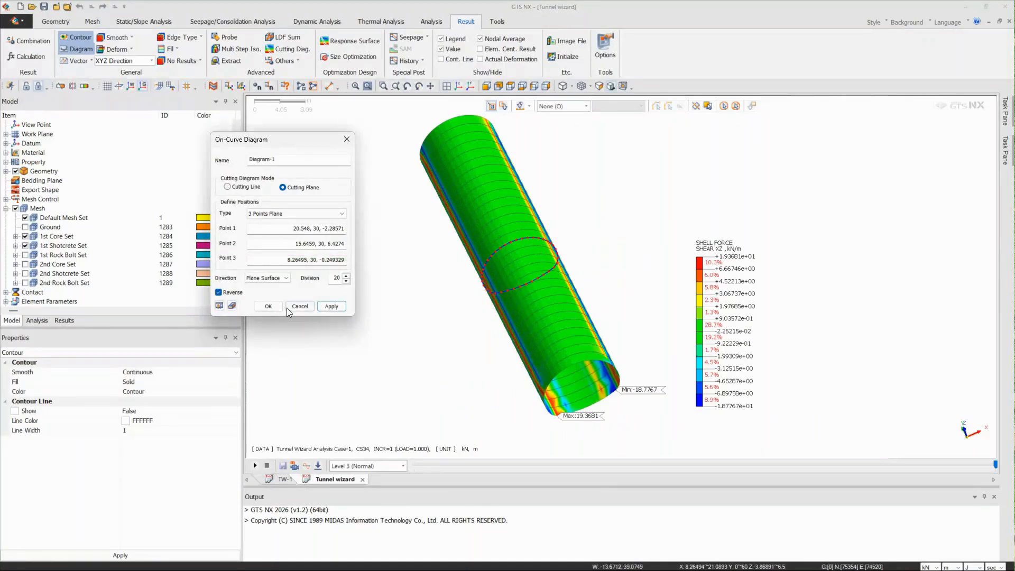
# Create the diagram with Reverse enabled and show the lining in isometric view
pyautogui.click(268, 307)
pyautogui.scroll(-2, 596, 234)
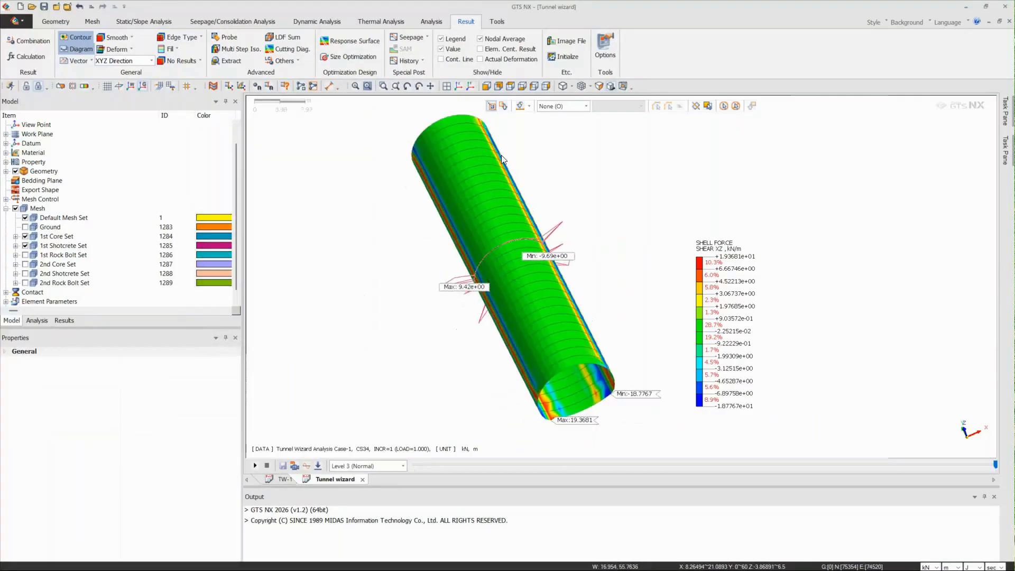
pyautogui.click(458, 86)
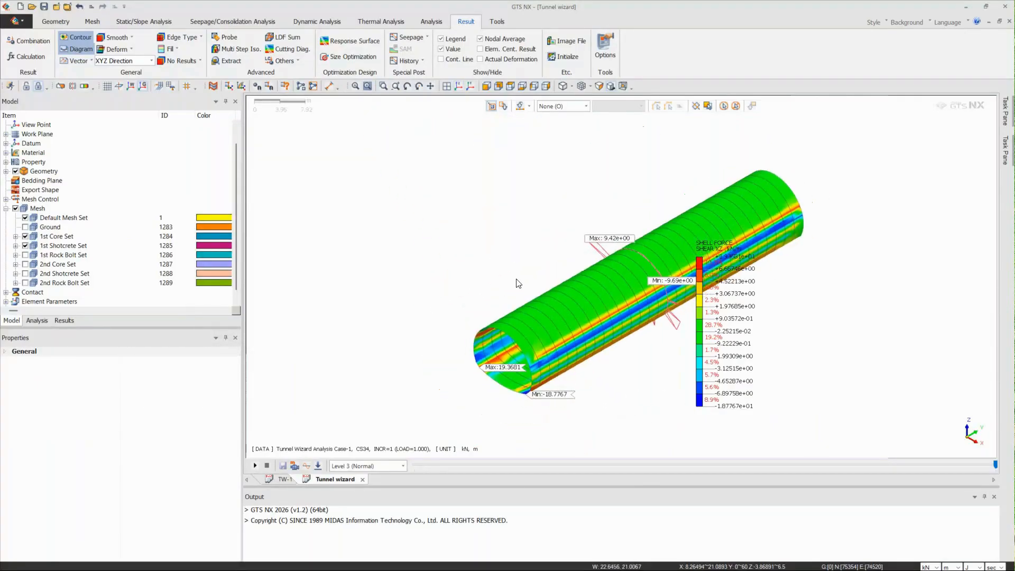
pyautogui.scroll(-2, 497, 282)
pyautogui.scroll(-3, 469, 208)
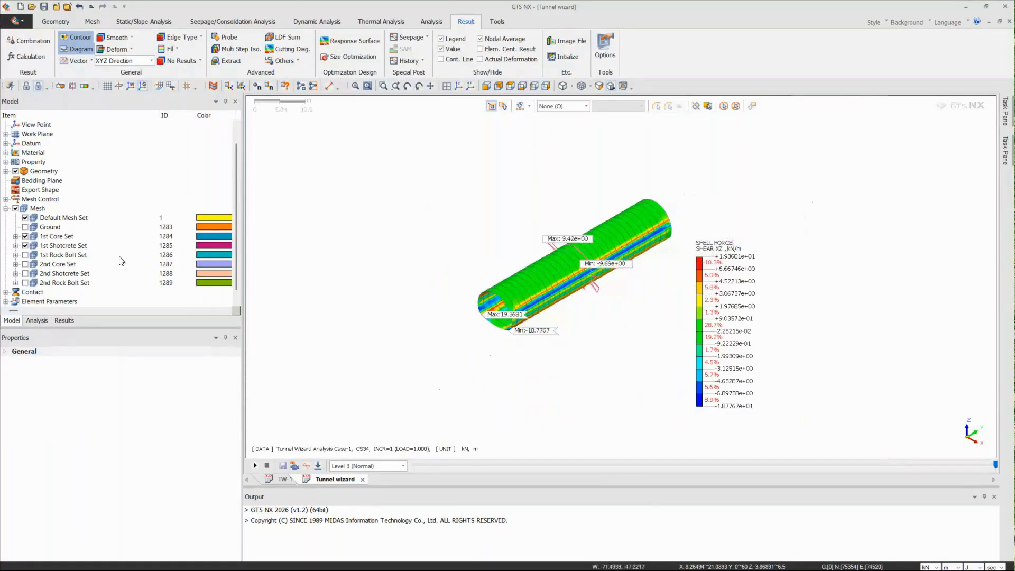
# Plot the shell element Bending Moment YY on the lining and its cutting diagram
pyautogui.click(60, 320)
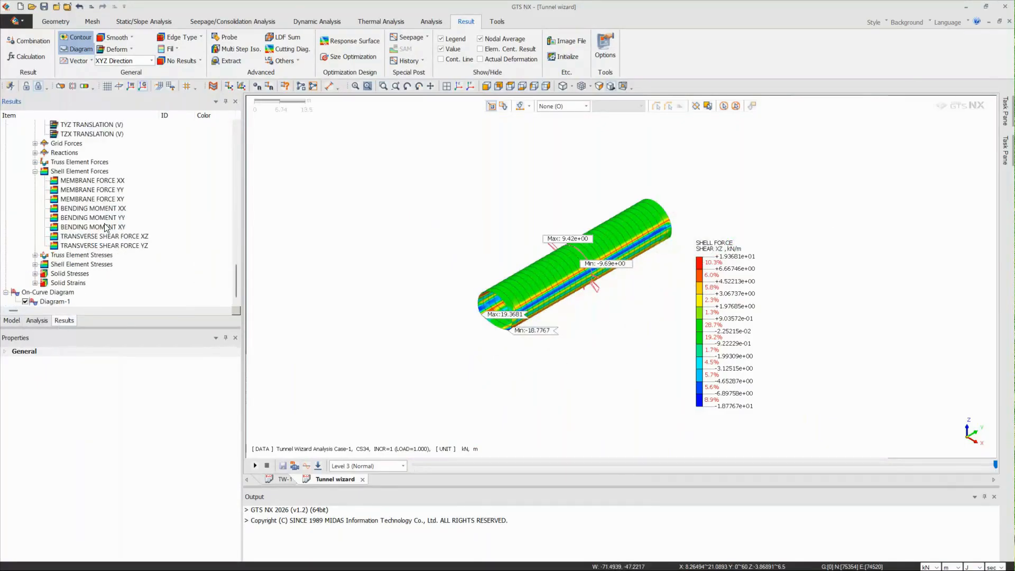
pyautogui.click(96, 217)
pyautogui.click(100, 227)
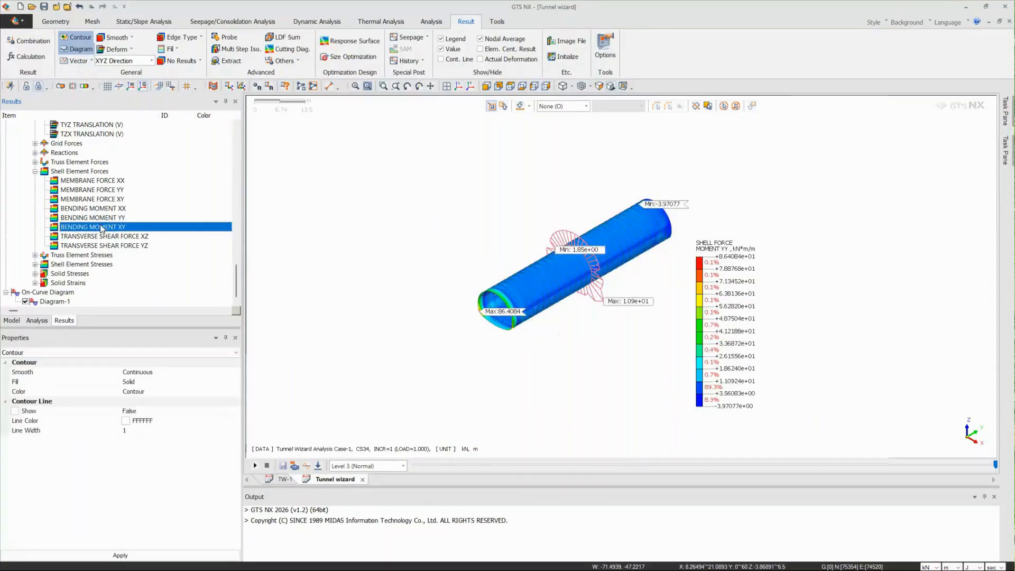
pyautogui.click(101, 219)
pyautogui.scroll(3, 594, 268)
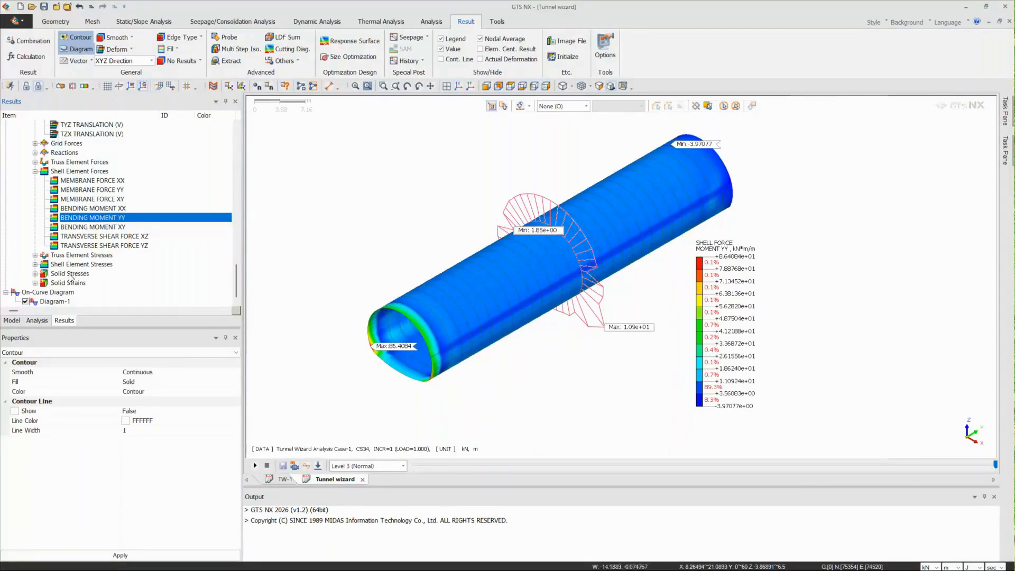
# Show the results table of Diagram-1 and select all entries in its Value column
pyautogui.rightClick(54, 300)
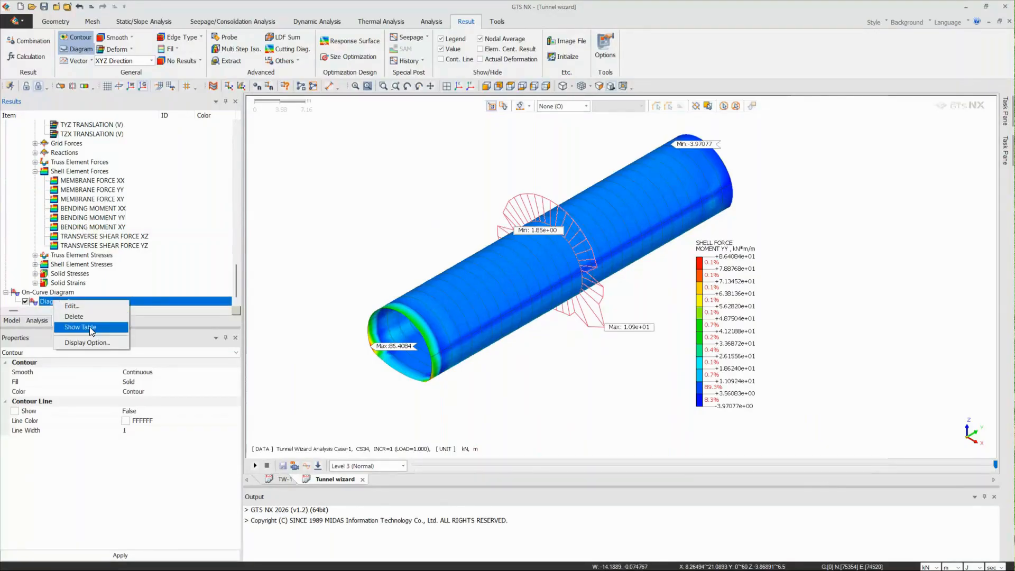
pyautogui.click(90, 326)
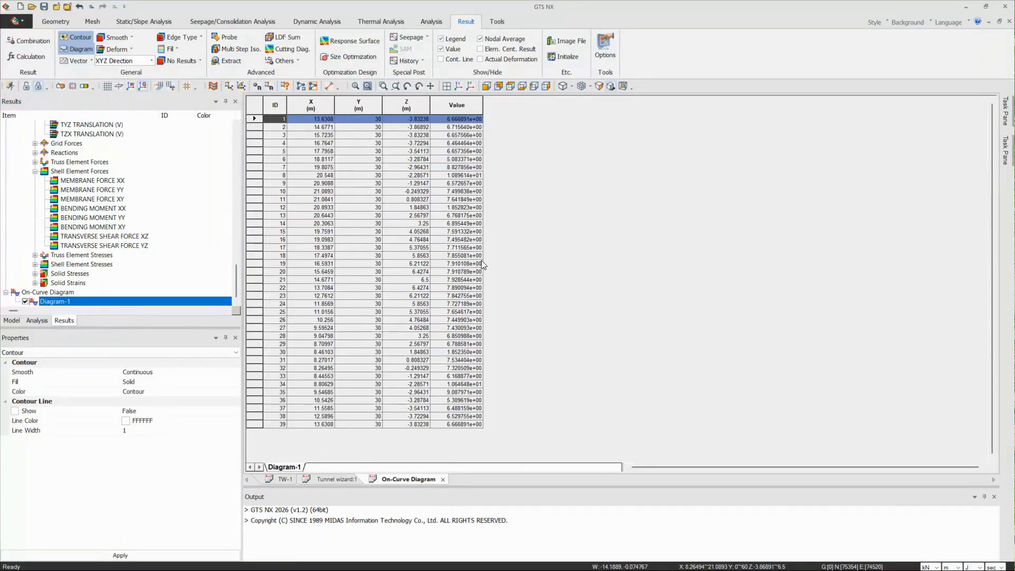
pyautogui.click(457, 240)
pyautogui.moveTo(456, 119); pyautogui.dragTo(450, 424)
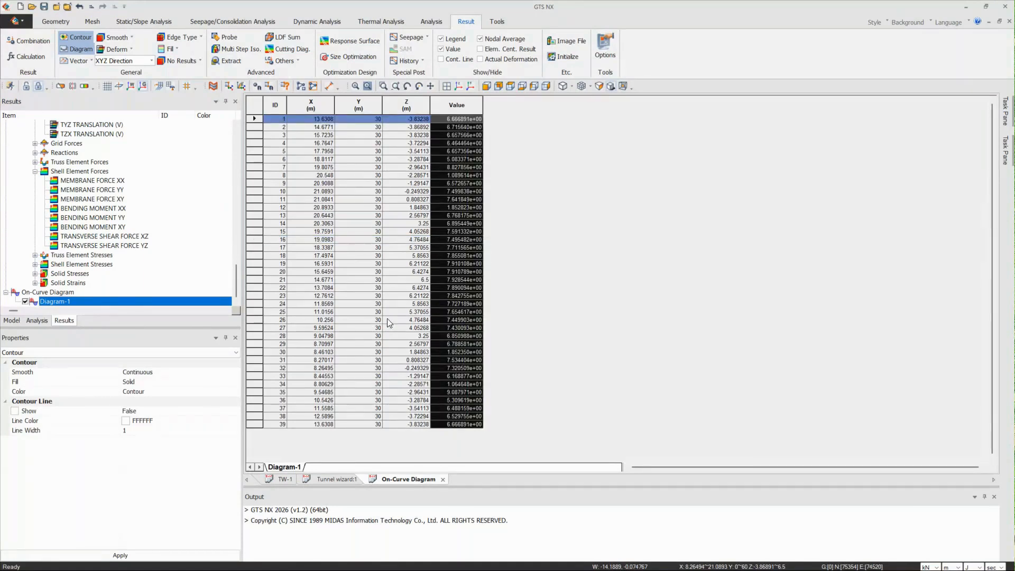
# Check the diagram on the model against its results table, and close the table
pyautogui.click(338, 479)
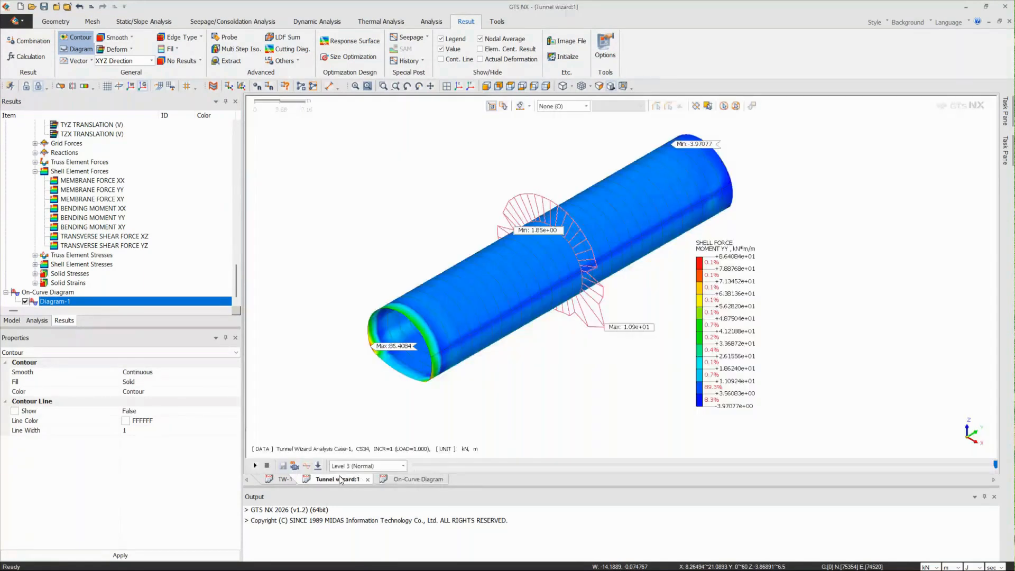
pyautogui.click(424, 479)
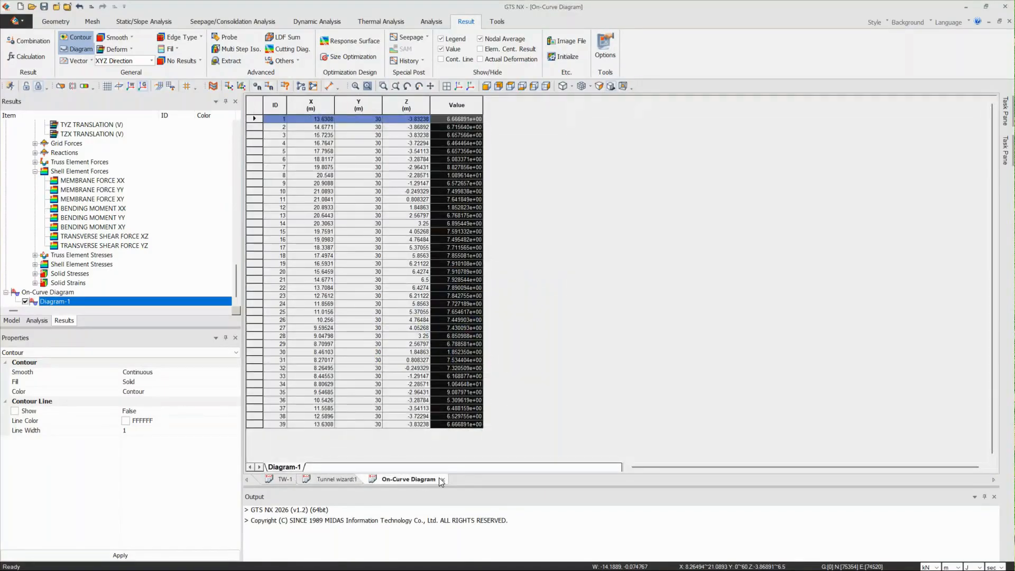
pyautogui.click(442, 479)
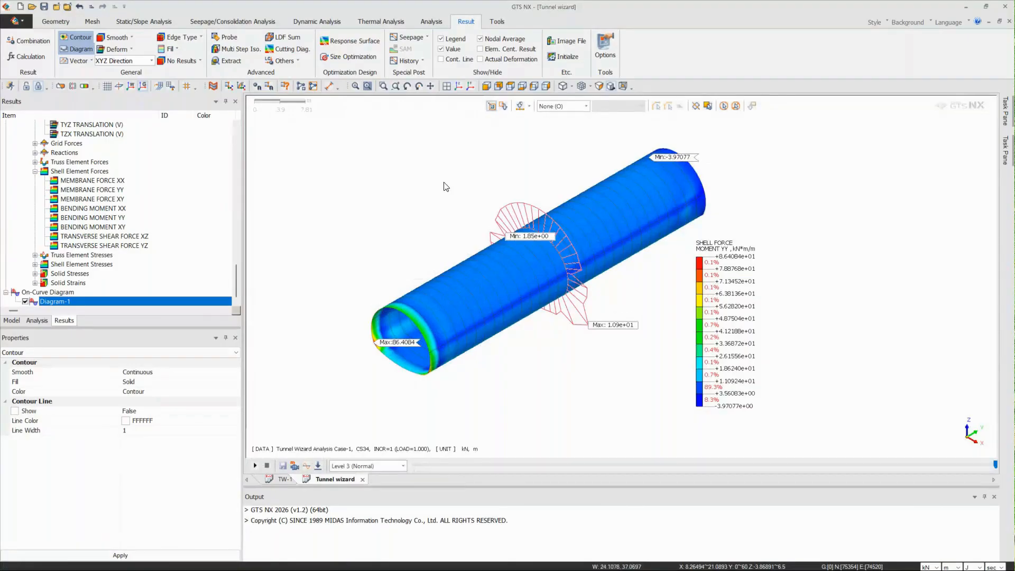
# Delete the on-curve diagram Diagram-1 from the results
pyautogui.scroll(1, 444, 187)
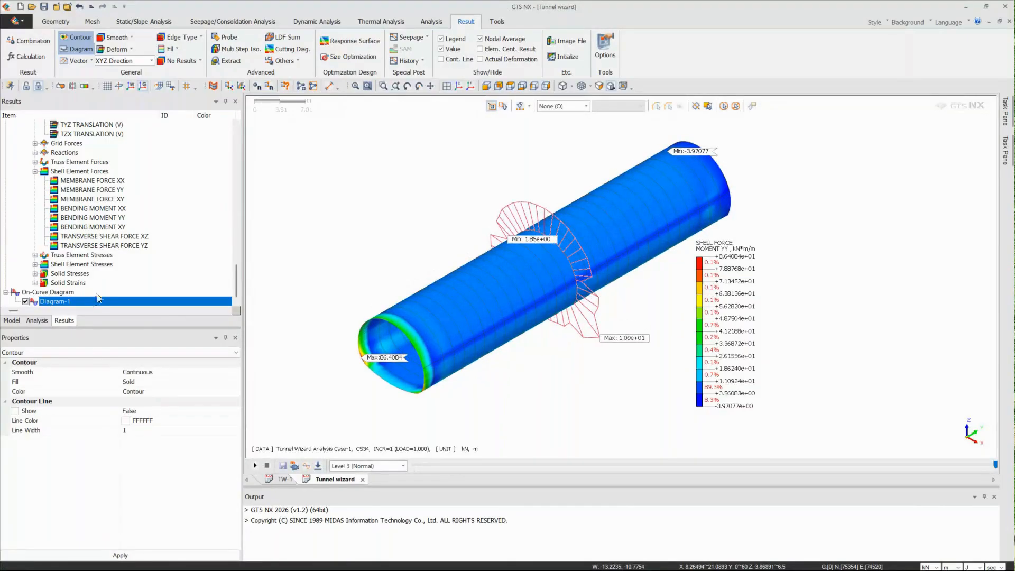
pyautogui.click(25, 302)
pyautogui.click(56, 302)
pyautogui.press('Delete')
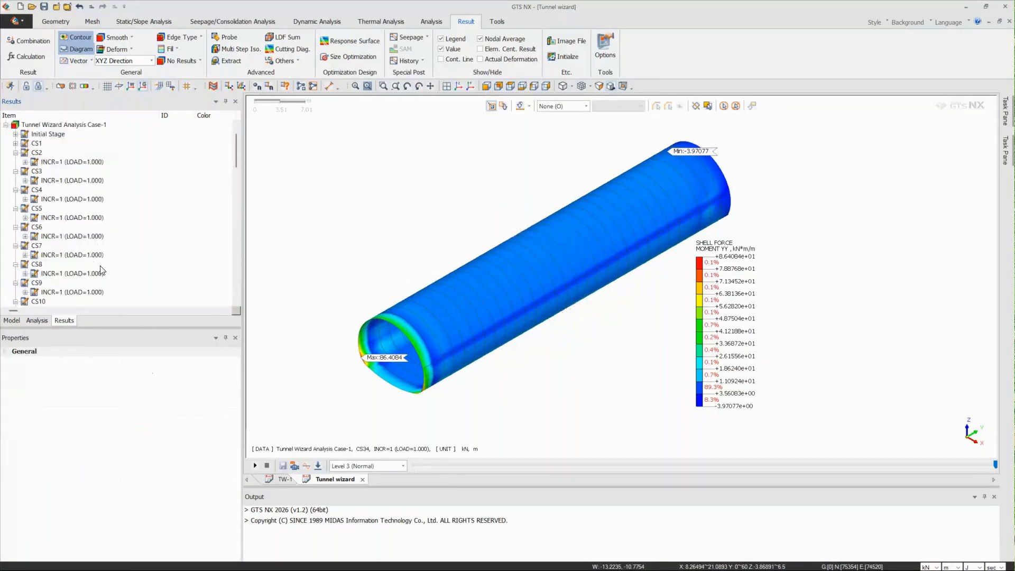
pyautogui.scroll(-5, 256, 208)
pyautogui.scroll(-8, 186, 250)
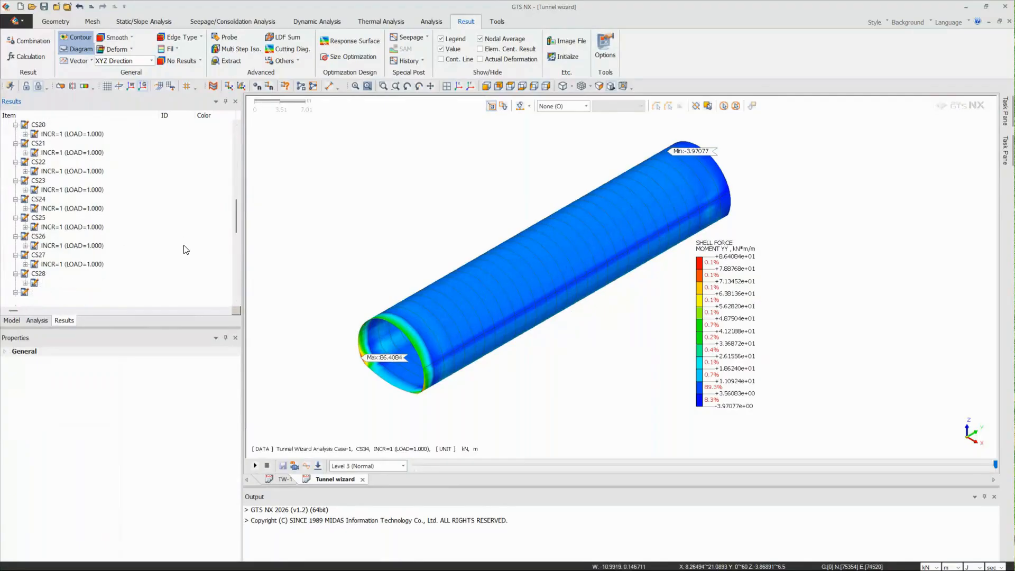
pyautogui.scroll(-12, 185, 253)
pyautogui.scroll(-2, 496, 304)
pyautogui.scroll(2, 488, 305)
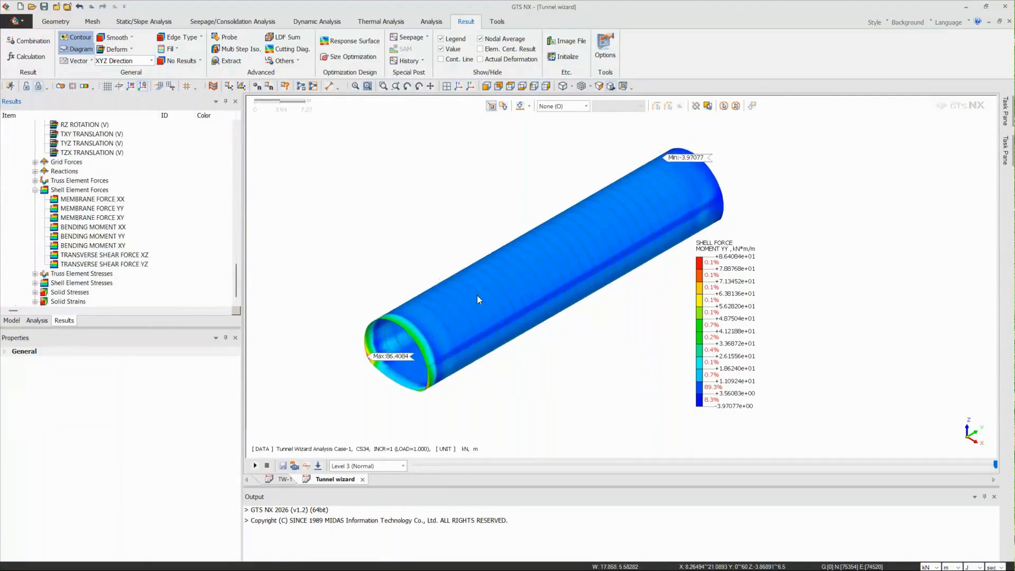
pyautogui.scroll(-4, 505, 340)
pyautogui.scroll(4, 502, 331)
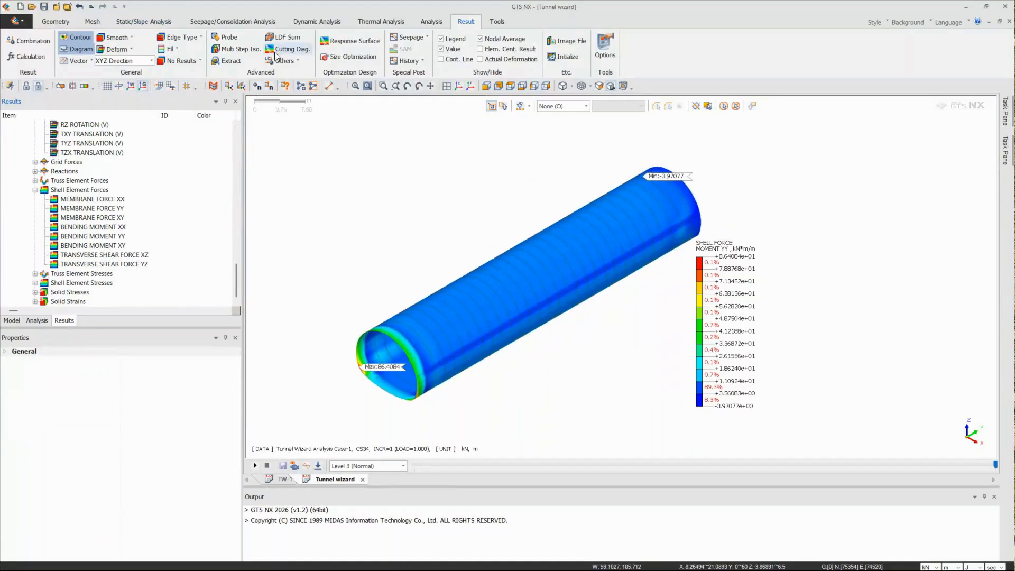
pyautogui.click(498, 21)
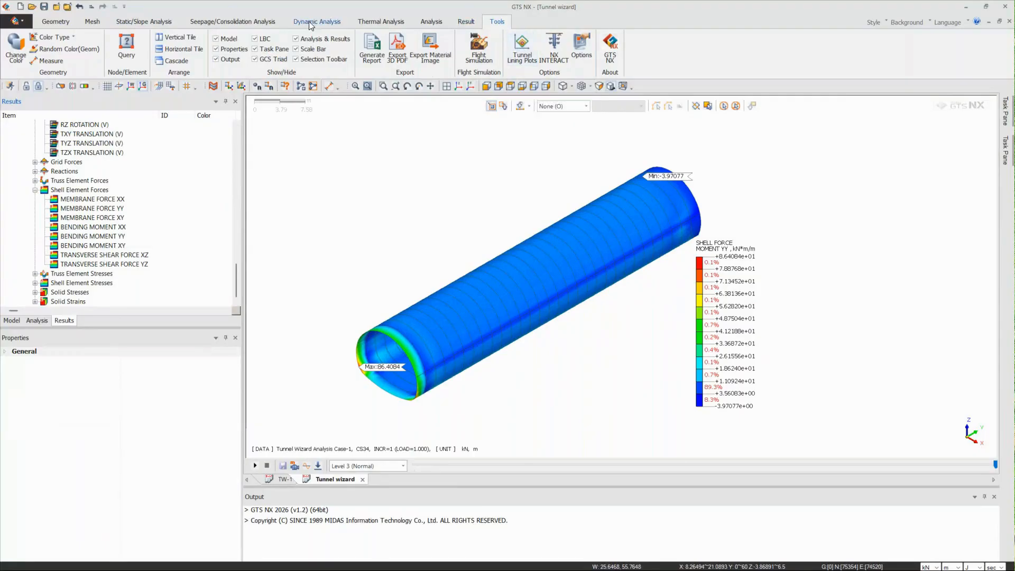
# Set up Extract Results for stage CS34 only, with Shell Element Forces as the result type and Node/Element as the order
pyautogui.click(465, 23)
pyautogui.click(232, 61)
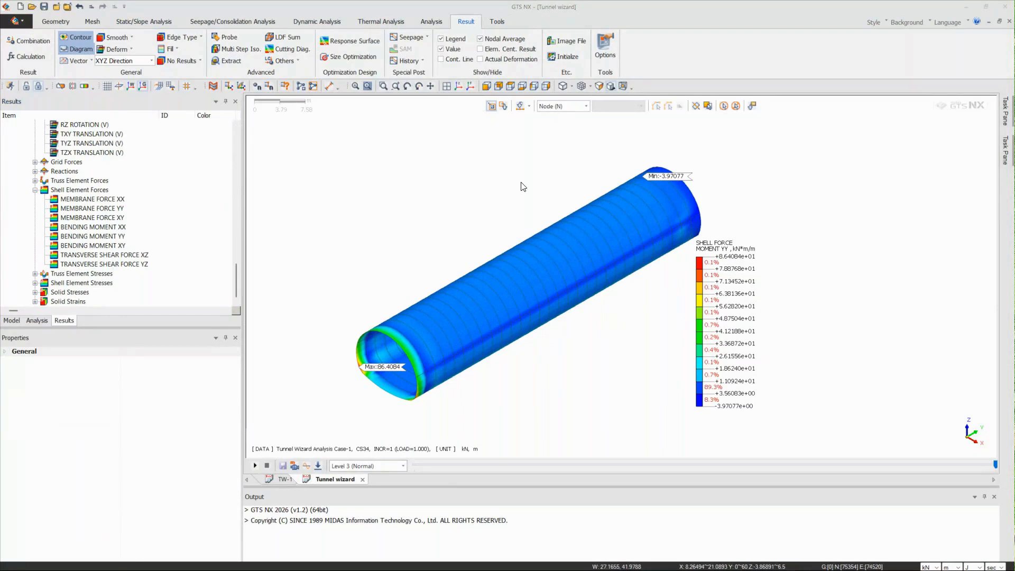
pyautogui.moveTo(996, 82); pyautogui.dragTo(260, 113)
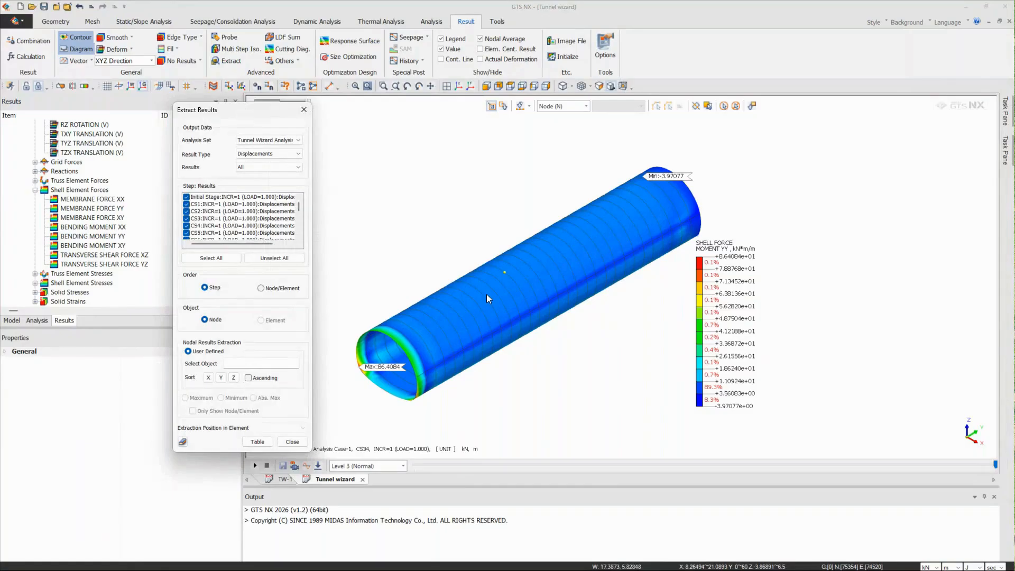
pyautogui.scroll(-8, 288, 246)
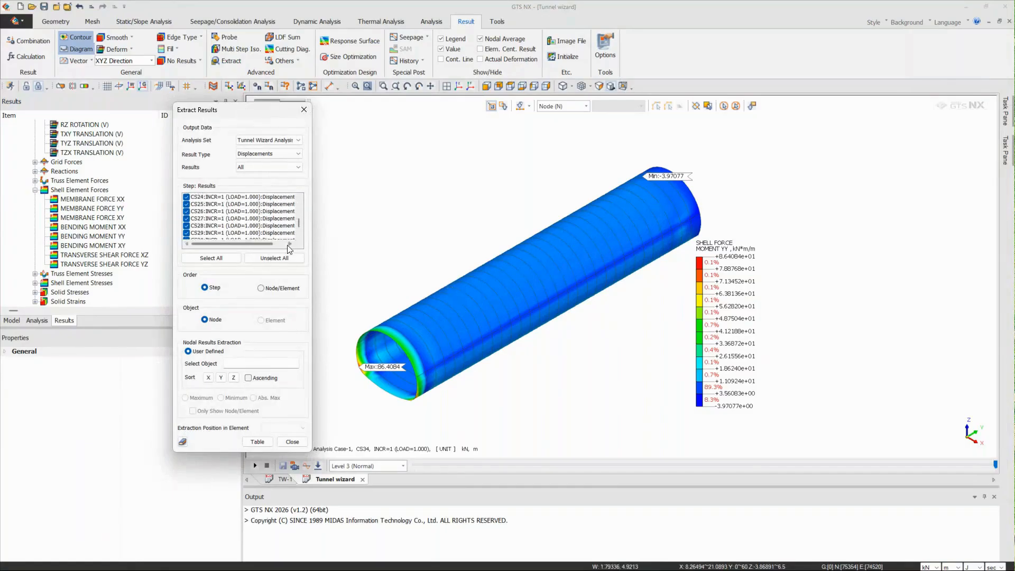
pyautogui.click(274, 258)
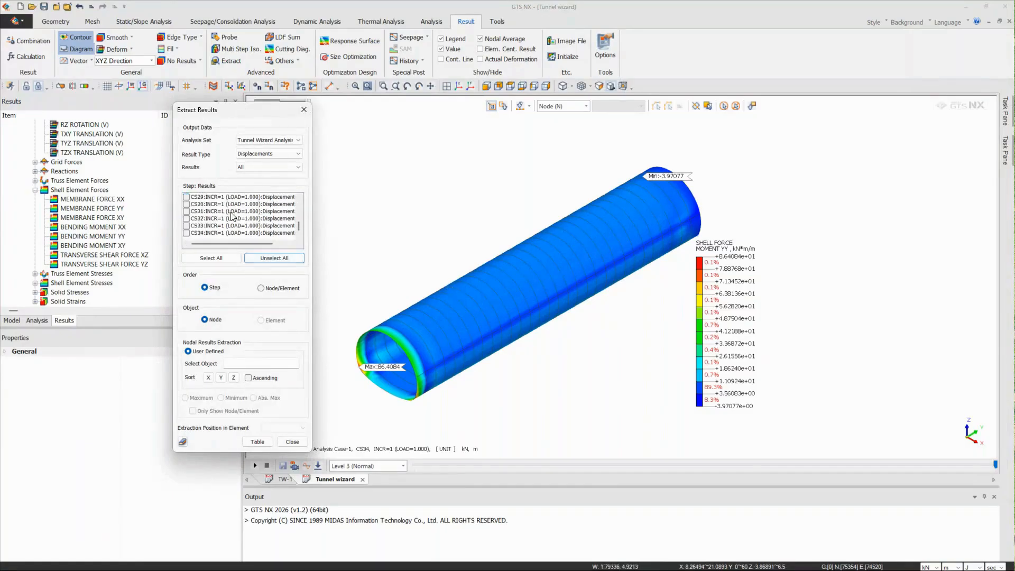
pyautogui.click(186, 233)
pyautogui.click(267, 153)
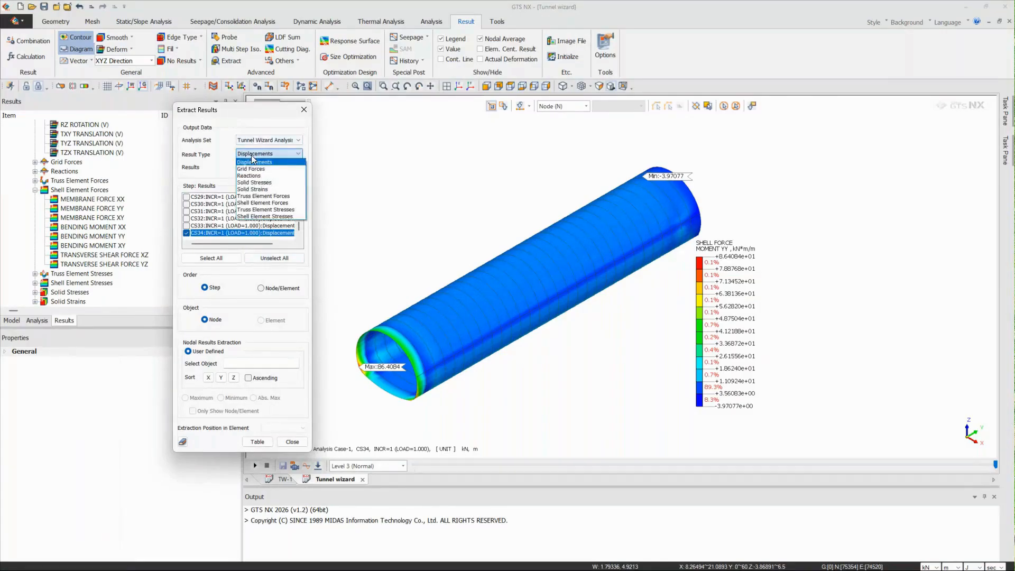
pyautogui.click(262, 203)
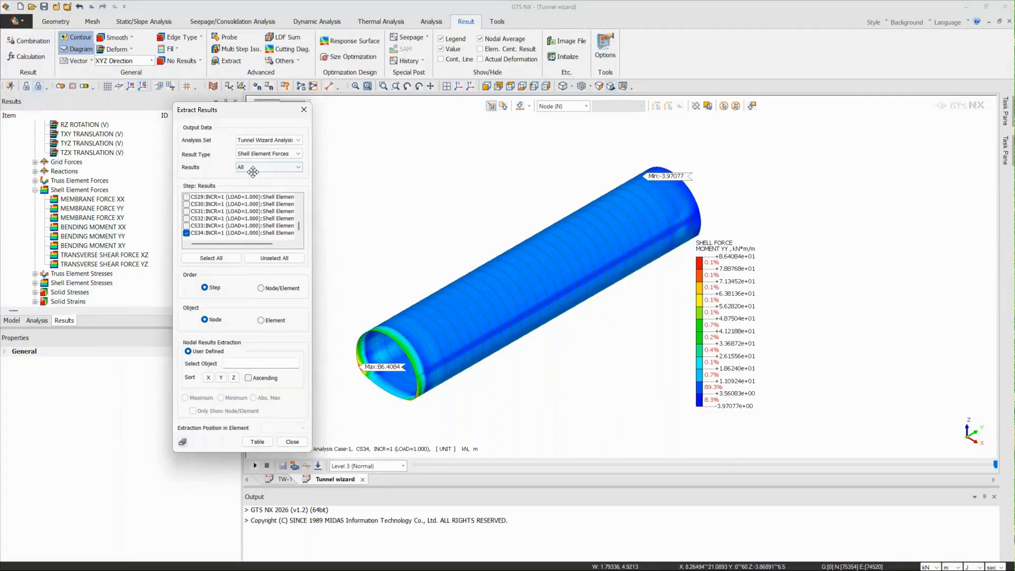
pyautogui.click(262, 289)
# Select a ring of lining nodes around mid-tunnel at Y = 36 m and extract their shell element forces to a table
pyautogui.scroll(-1, 529, 201)
pyautogui.scroll(-1, 532, 199)
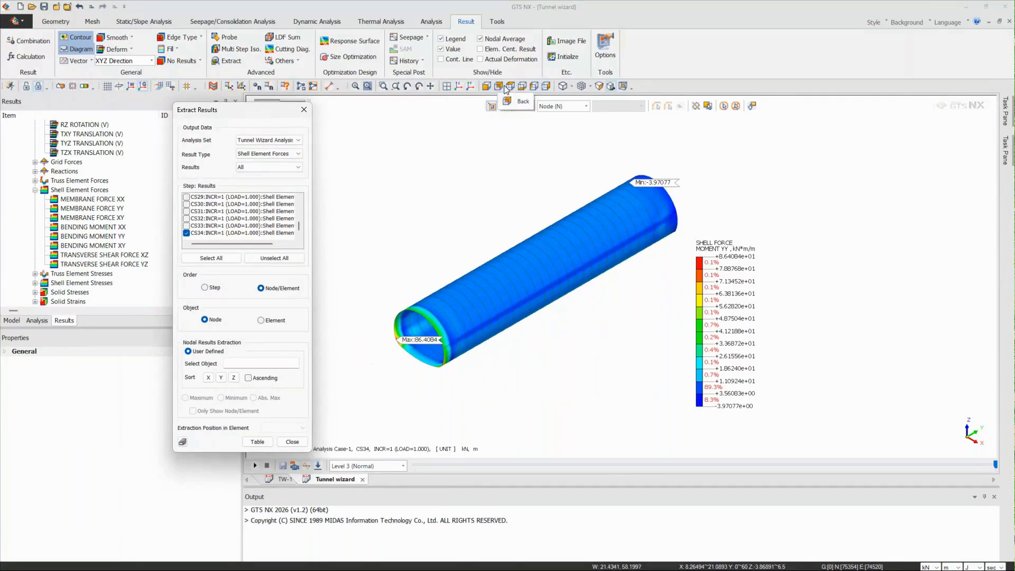
pyautogui.click(510, 86)
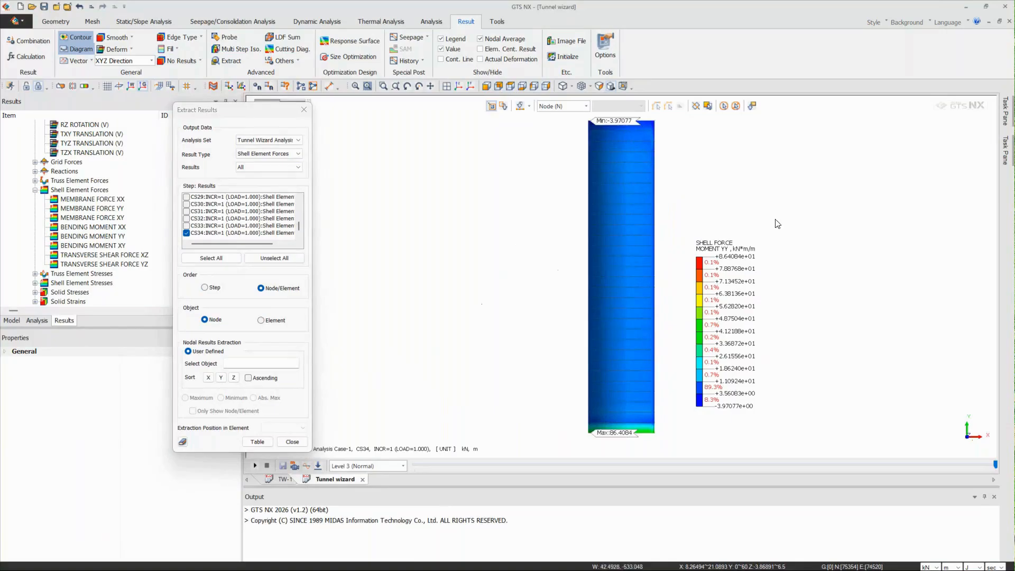
pyautogui.scroll(2, 776, 220)
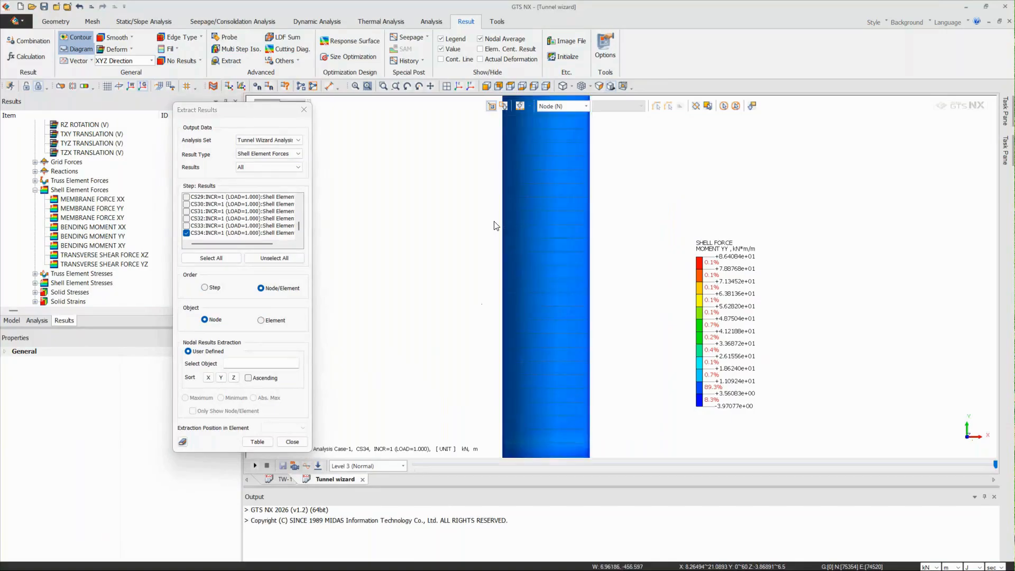
pyautogui.moveTo(496, 224); pyautogui.dragTo(617, 228)
pyautogui.hotkey('ctrl', 'shift', 'i')
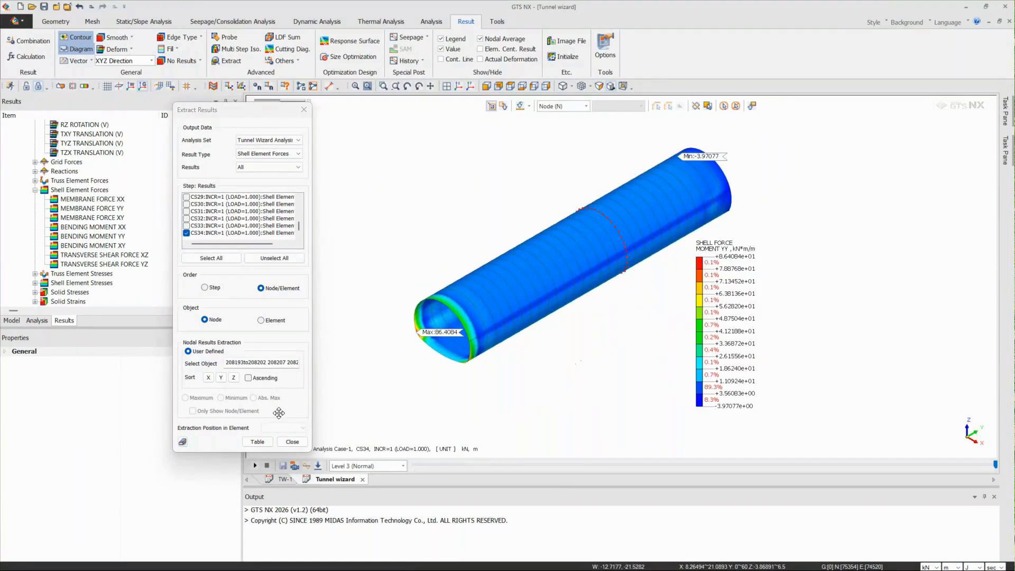
pyautogui.click(258, 442)
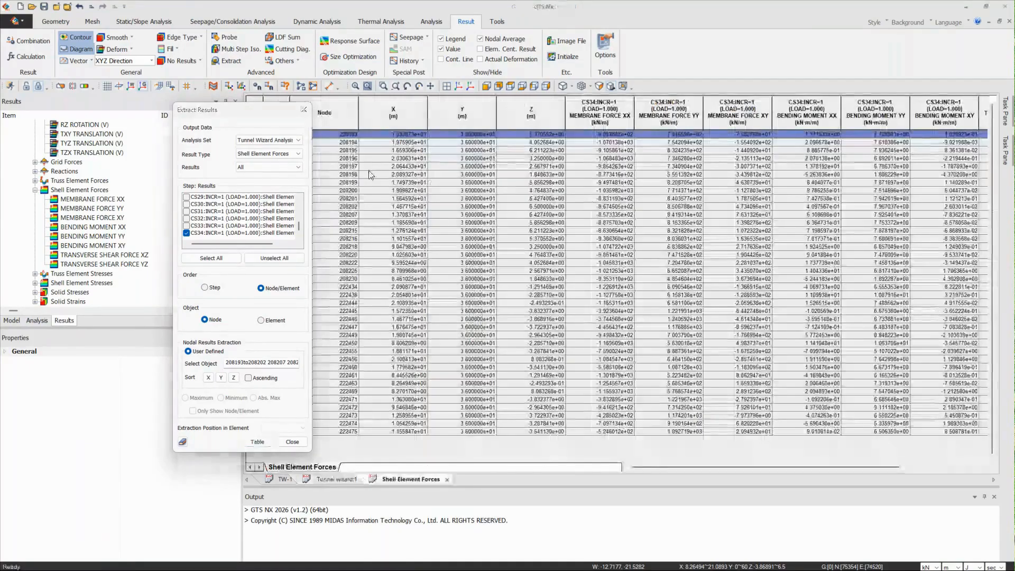
pyautogui.moveTo(255, 116); pyautogui.dragTo(134, 138)
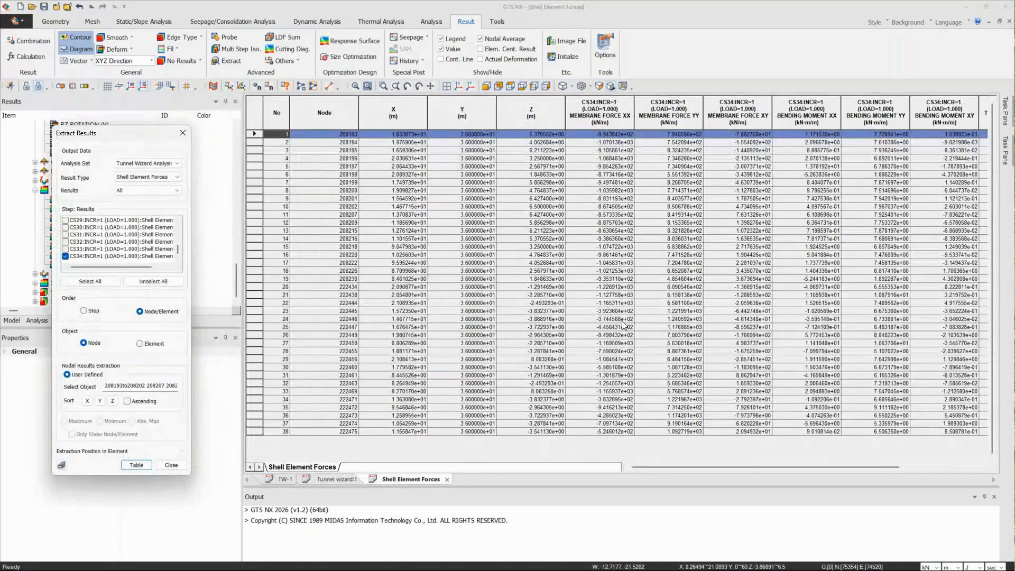
# Open the tunnel lining plots with the Carranza Torres and Diederichs method and zero the steel modulus, compressive strength, tensile strength and Poisson's ratio
pyautogui.click(497, 21)
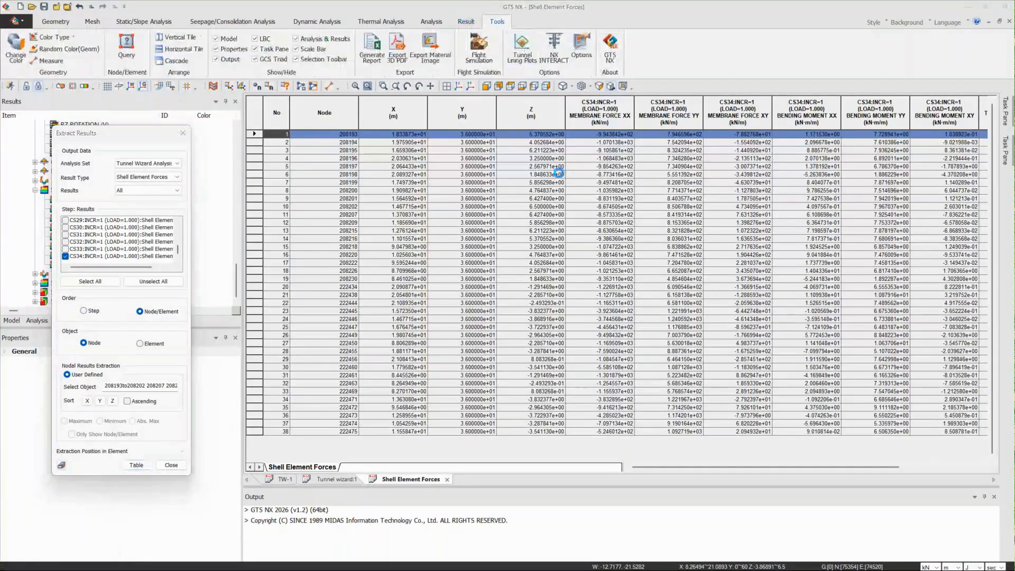
pyautogui.click(512, 116)
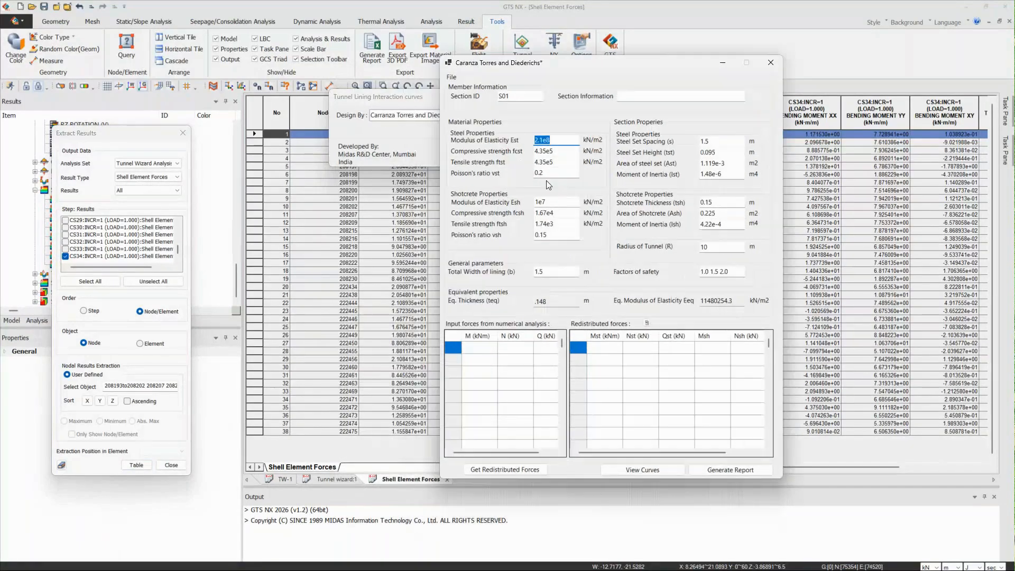
pyautogui.click(552, 140)
pyautogui.doubleClick(568, 140)
pyautogui.press('BackSpace')
pyautogui.doubleClick(545, 151)
pyautogui.press('BackSpace')
pyautogui.doubleClick(544, 162)
pyautogui.press('BackSpace')
pyautogui.doubleClick(549, 173)
pyautogui.press('BackSpace')
# Zero the steel set height, area and moment of inertia, and set the steel set spacing to 1 m
pyautogui.doubleClick(724, 156)
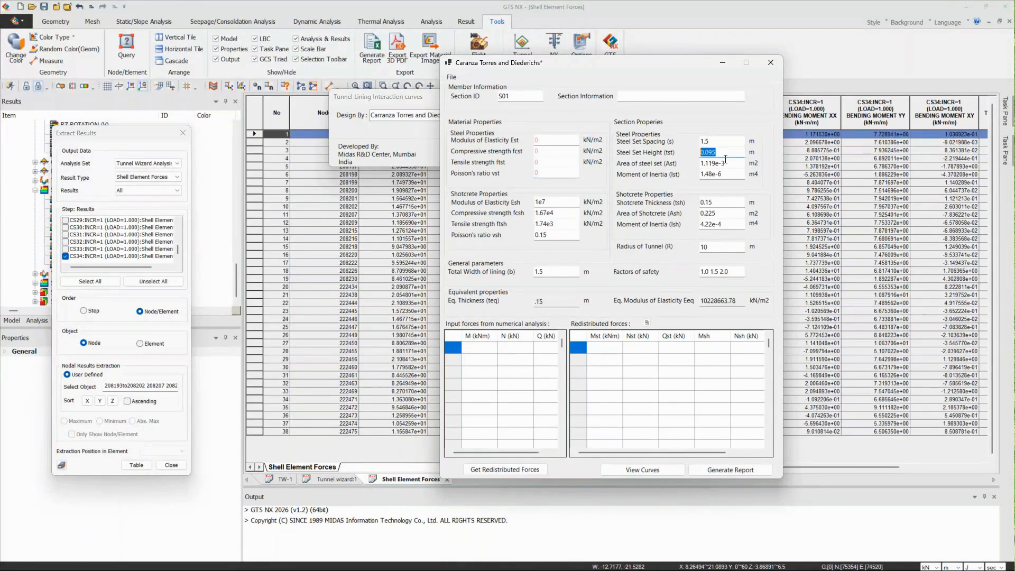
pyautogui.press('BackSpace')
pyautogui.doubleClick(707, 141)
pyautogui.write('1')
# Set the shotcrete modulus to 22360000, compressive strength to 2e4 and tensile strength to 3.33e3 kN/m2, and Poisson's ratio to 0.2
pyautogui.click(558, 203)
pyautogui.doubleClick(543, 202)
pyautogui.write('22360000')
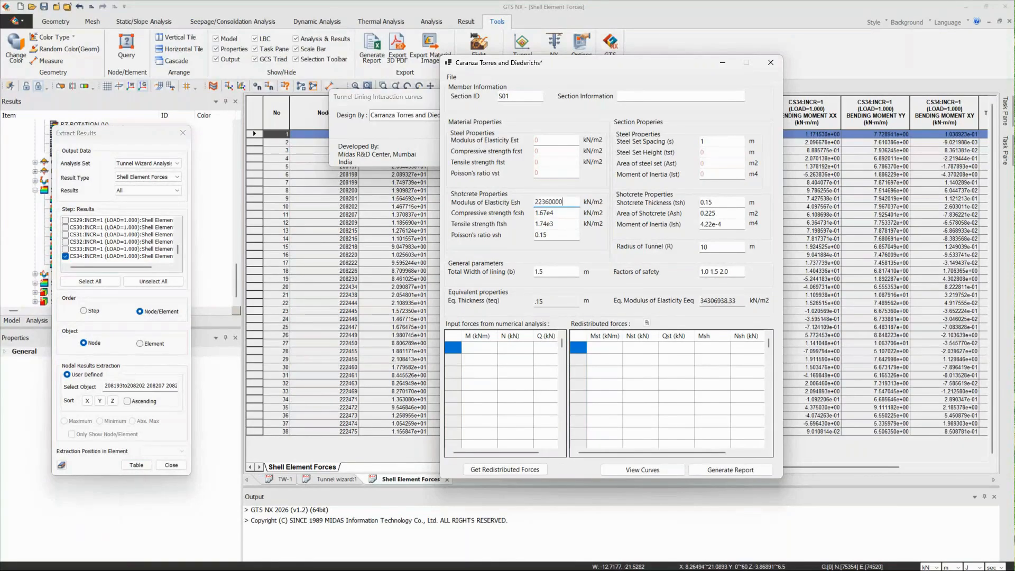
pyautogui.click(555, 212)
pyautogui.moveTo(547, 213); pyautogui.dragTo(532, 212)
pyautogui.write('2')
pyautogui.moveTo(548, 223); pyautogui.dragTo(510, 231)
pyautogui.write('3.33')
pyautogui.click(550, 235)
pyautogui.press('BackSpace')
pyautogui.press('BackSpace')
pyautogui.write('2')
# Set the shotcrete thickness to 0.2 m and the shotcrete area to 0.2 m2
pyautogui.click(713, 201)
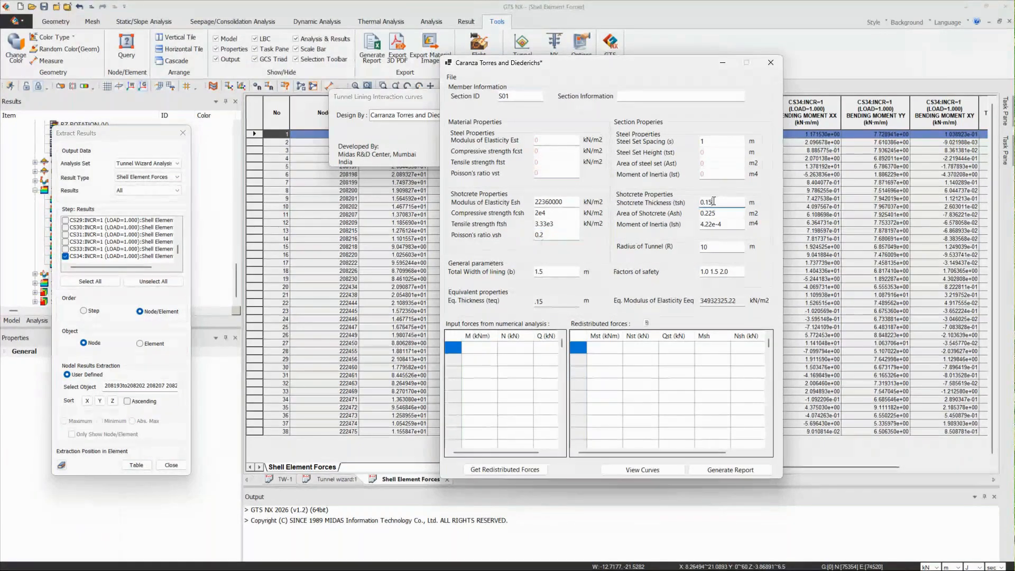
pyautogui.moveTo(713, 202); pyautogui.dragTo(707, 202)
pyautogui.write('2')
pyautogui.click(723, 213)
pyautogui.press('BackSpace')
pyautogui.press('BackSpace')
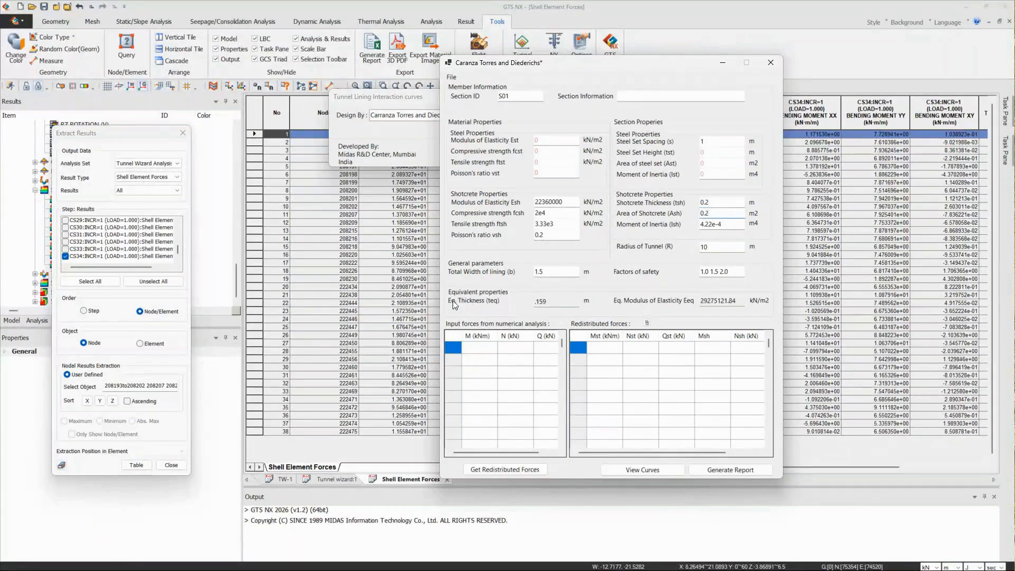
# Set the total lining width to 1 m, the shotcrete moment of inertia to 6.667e-4 m4 and the tunnel radius to 6.5 m
pyautogui.moveTo(545, 271); pyautogui.dragTo(513, 274)
pyautogui.write('1')
pyautogui.click(723, 224)
pyautogui.write('4')
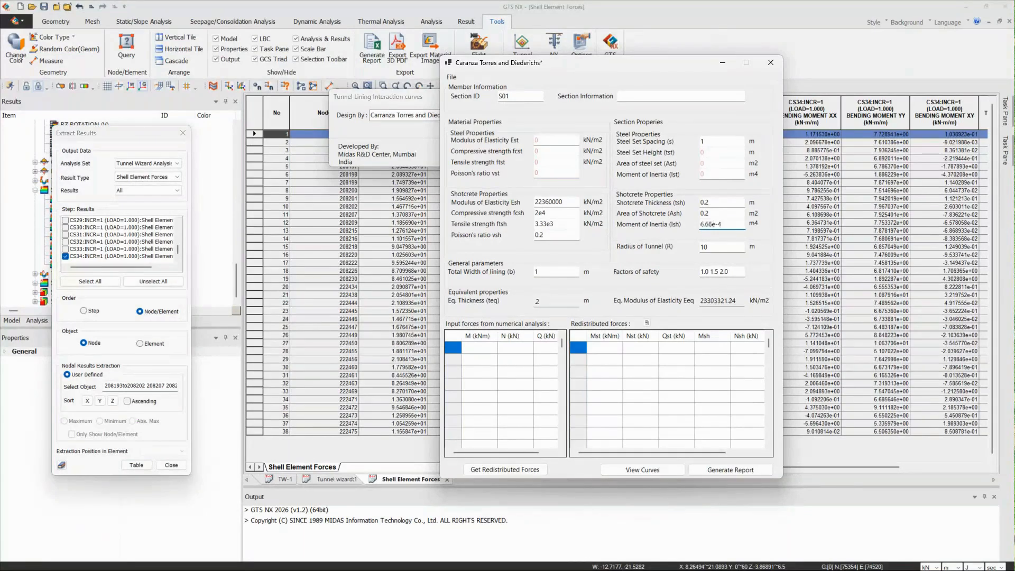
pyautogui.write('7')
pyautogui.press('Tab')
pyautogui.write('6.5')
pyautogui.click(731, 276)
# Copy the Bending Moment YY column from the extracted table into the M column of the input forces
pyautogui.moveTo(642, 66); pyautogui.dragTo(296, 90)
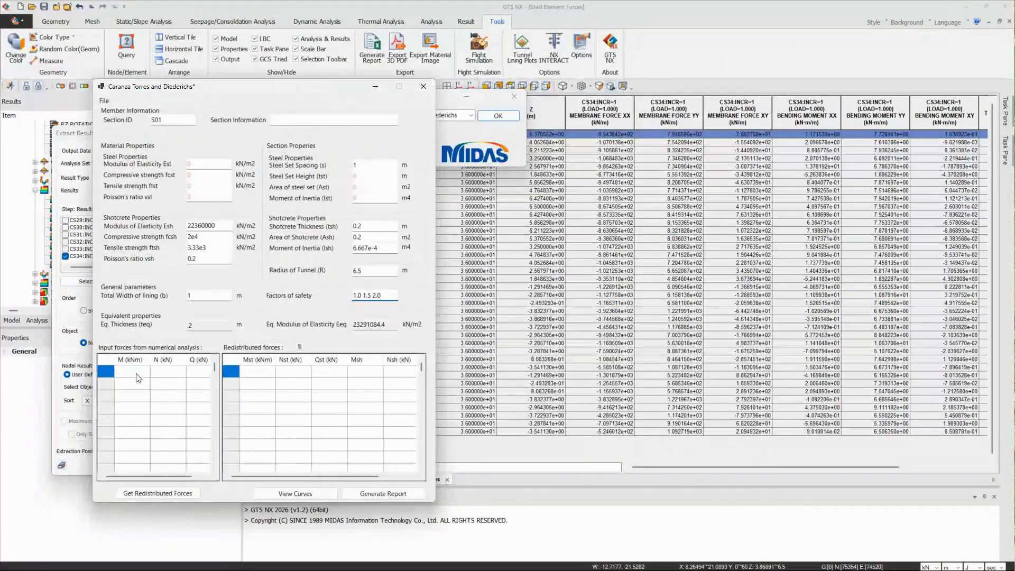
pyautogui.click(757, 467)
pyautogui.moveTo(763, 468); pyautogui.dragTo(794, 467)
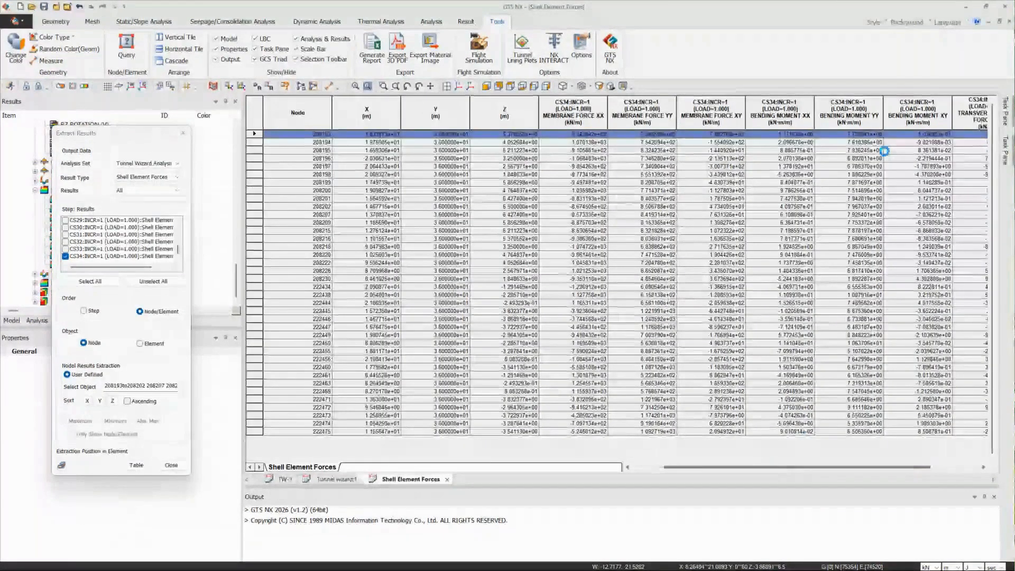
pyautogui.moveTo(849, 134); pyautogui.dragTo(848, 214)
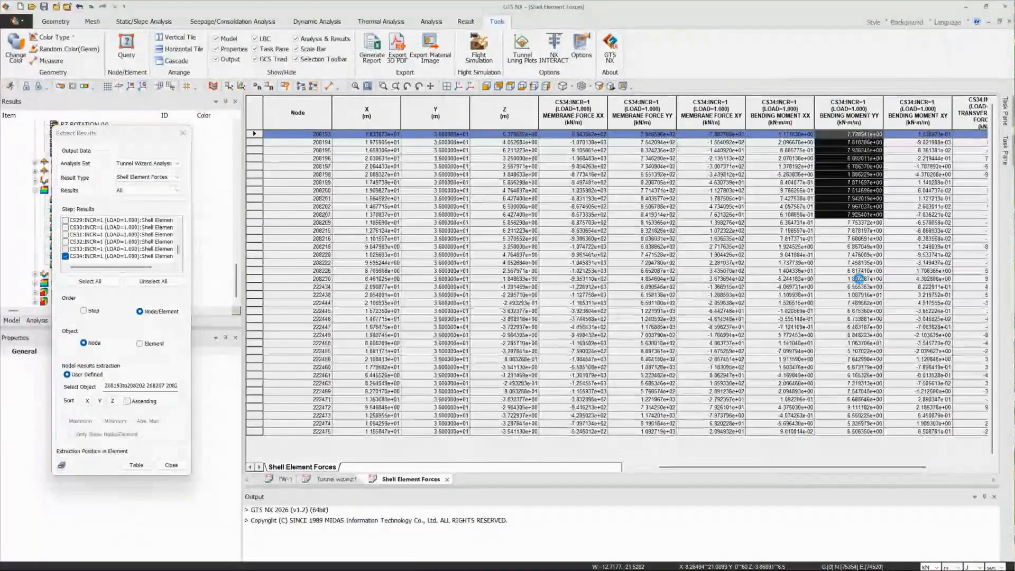
pyautogui.moveTo(859, 279); pyautogui.dragTo(872, 431)
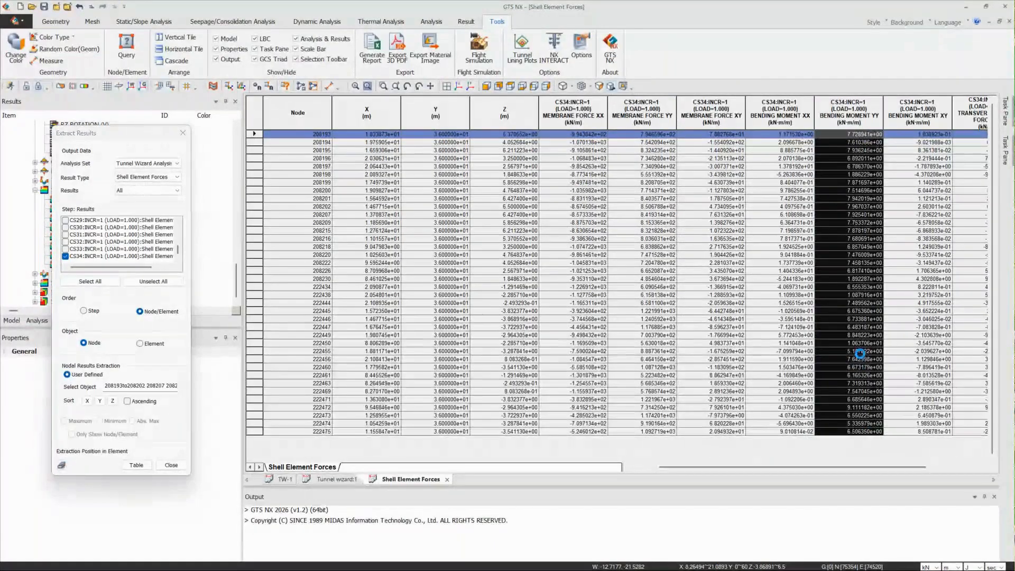
pyautogui.moveTo(629, 562)
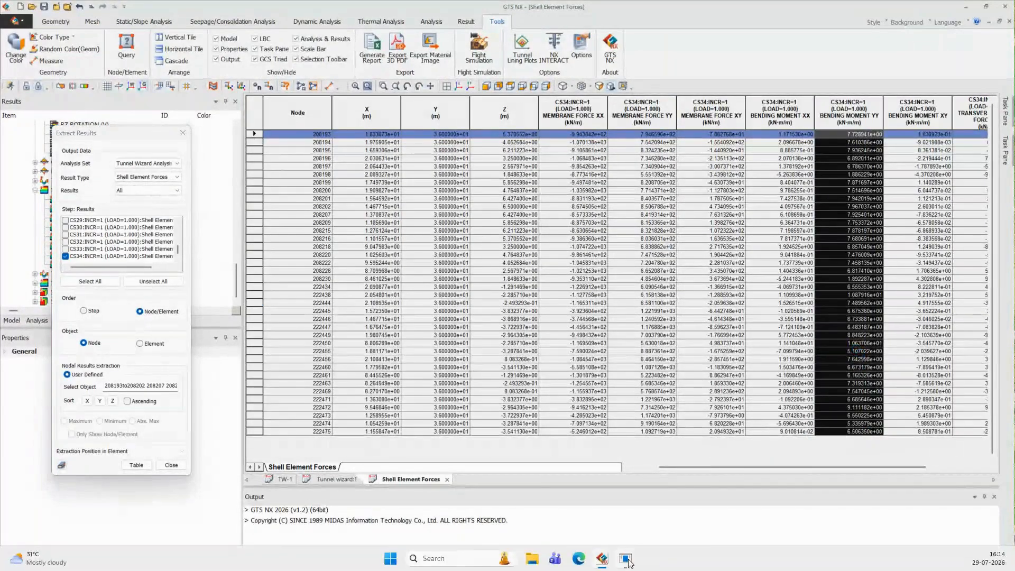
pyautogui.moveTo(681, 512)
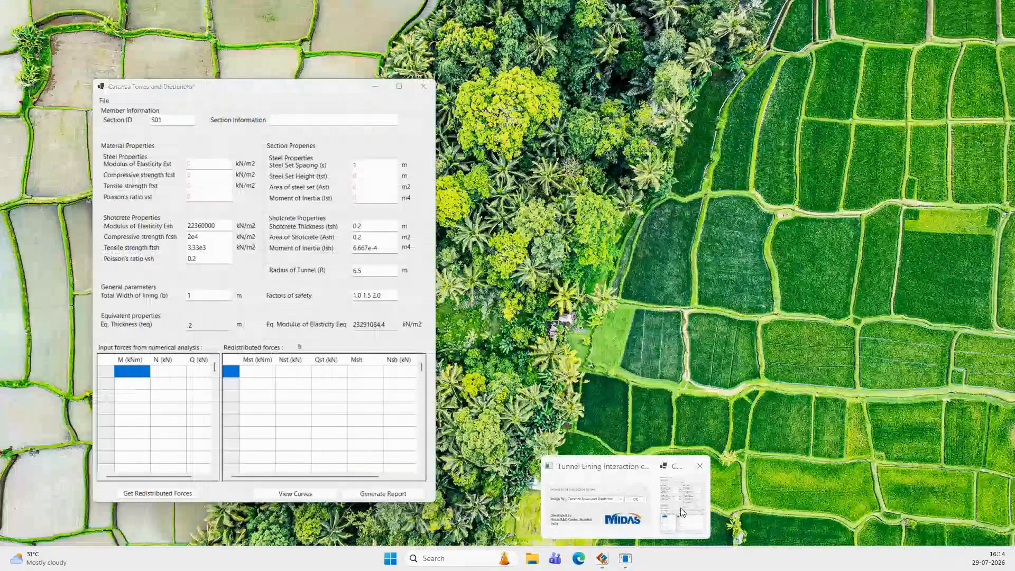
pyautogui.click(681, 512)
pyautogui.rightClick(142, 368)
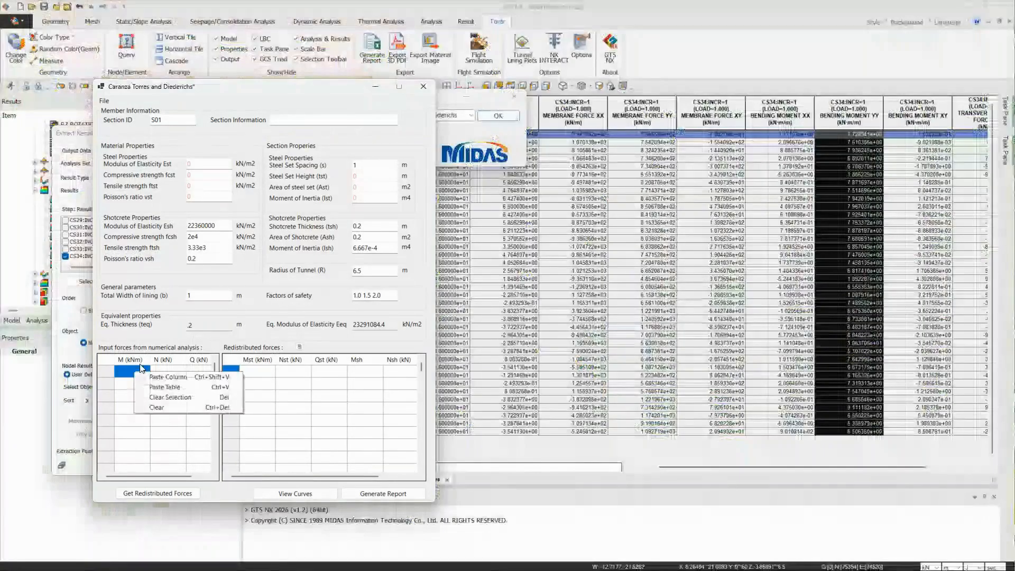
pyautogui.click(168, 377)
pyautogui.click(168, 376)
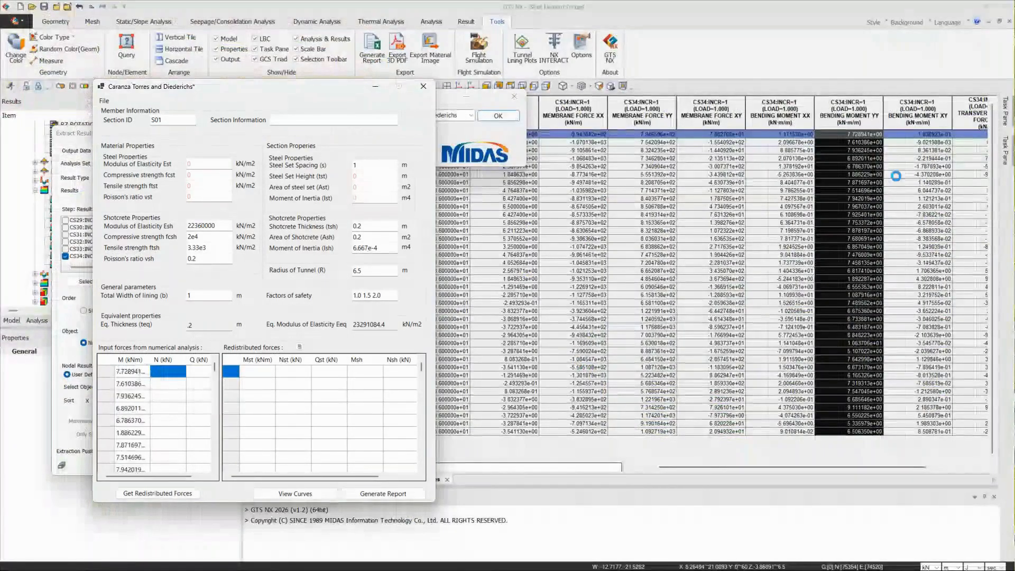
# Copy the Membrane Force XX column from the extracted table into the N column of the input forces
pyautogui.click(587, 133)
pyautogui.moveTo(582, 135); pyautogui.dragTo(593, 468)
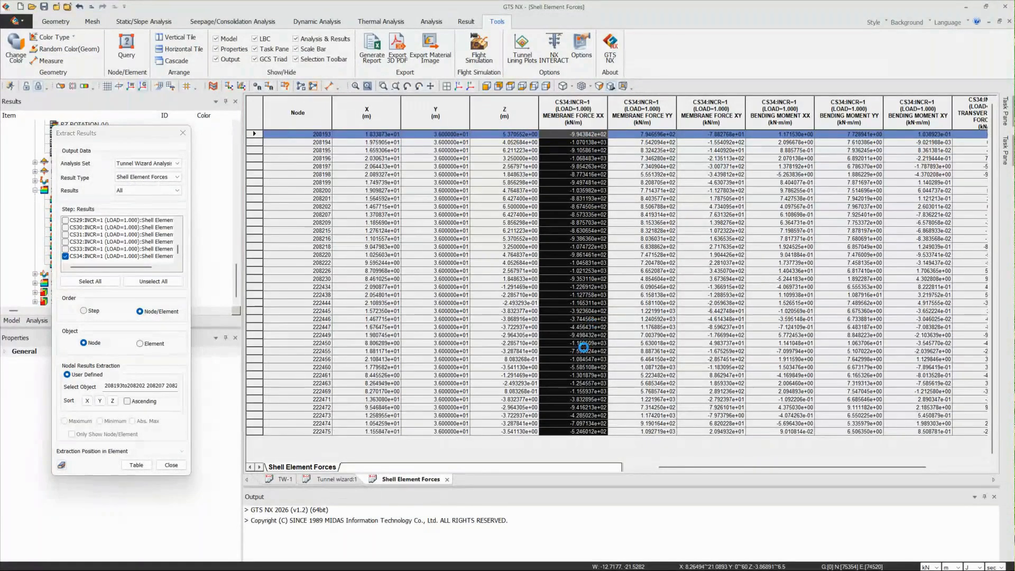
pyautogui.moveTo(502, 552)
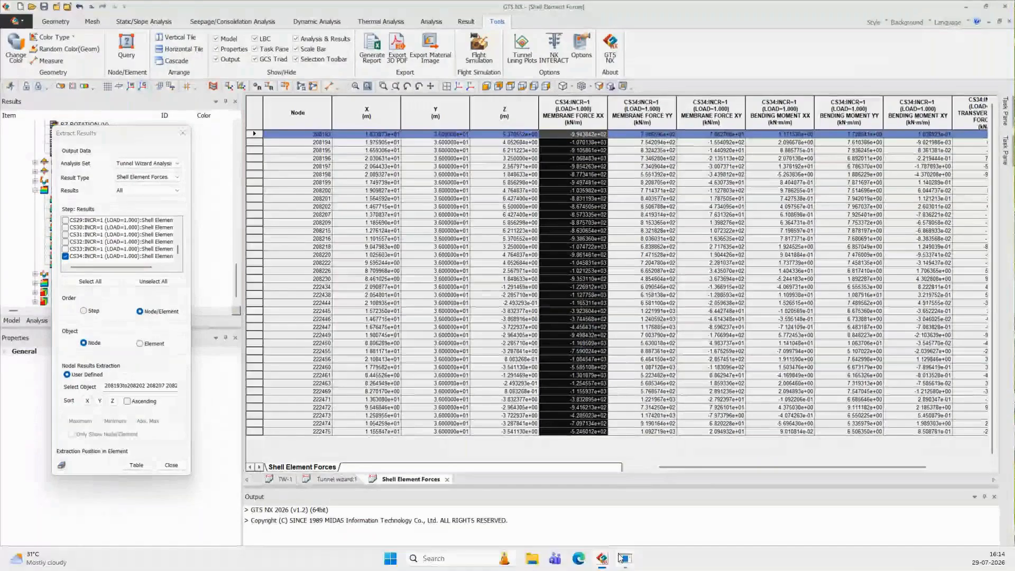
pyautogui.click(624, 557)
pyautogui.rightClick(162, 376)
pyautogui.click(194, 379)
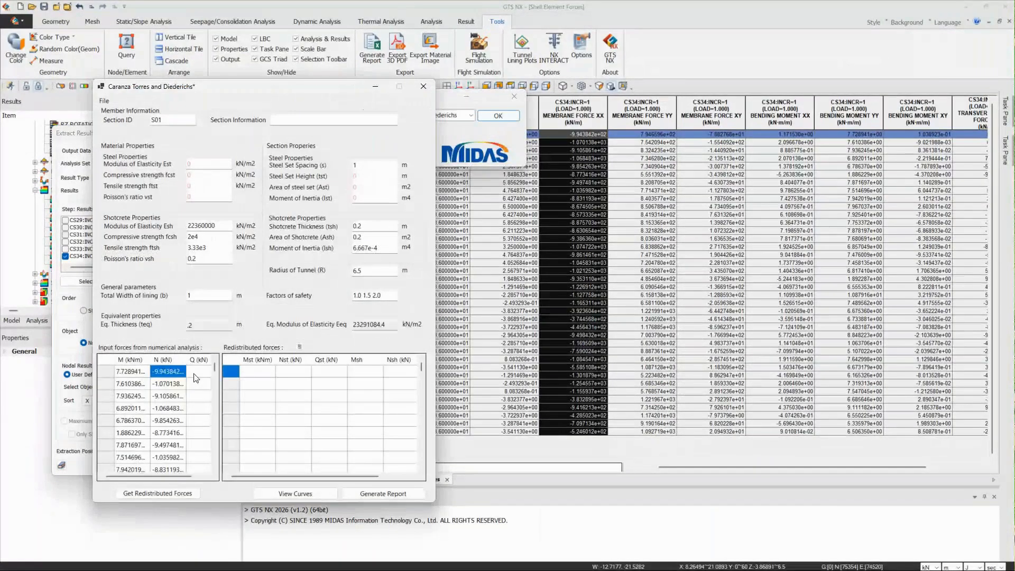
# Copy the Transverse Shear Force XZ column from the extracted table into the Q column of the input forces
pyautogui.click(197, 372)
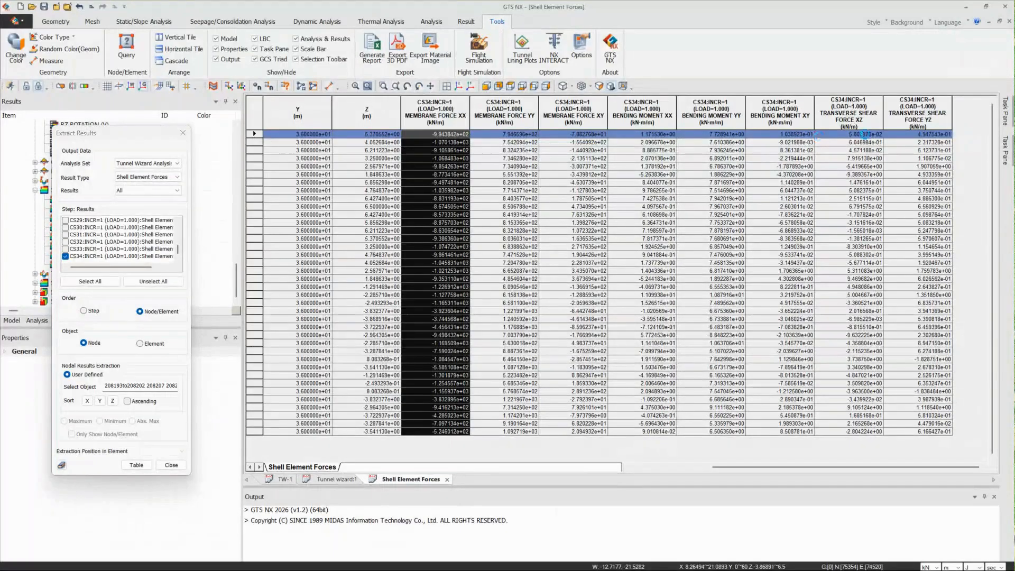
pyautogui.moveTo(863, 134); pyautogui.dragTo(856, 431)
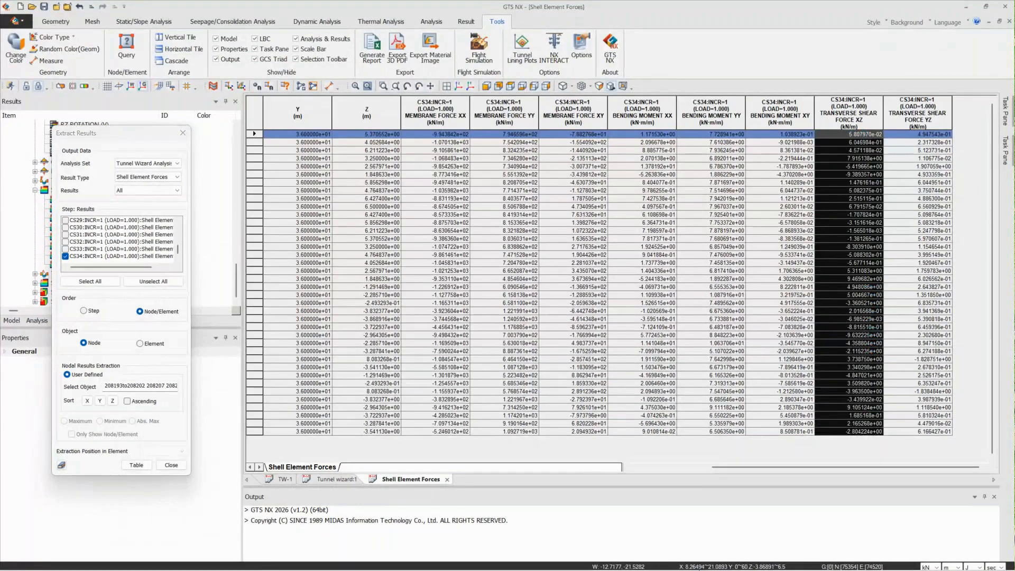
pyautogui.moveTo(627, 560)
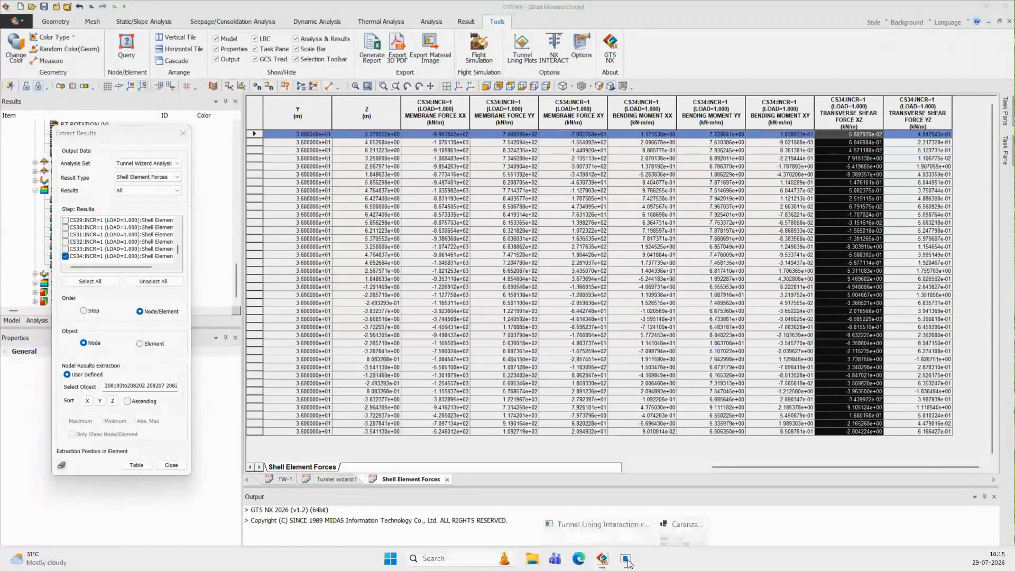
pyautogui.click(682, 525)
pyautogui.rightClick(235, 369)
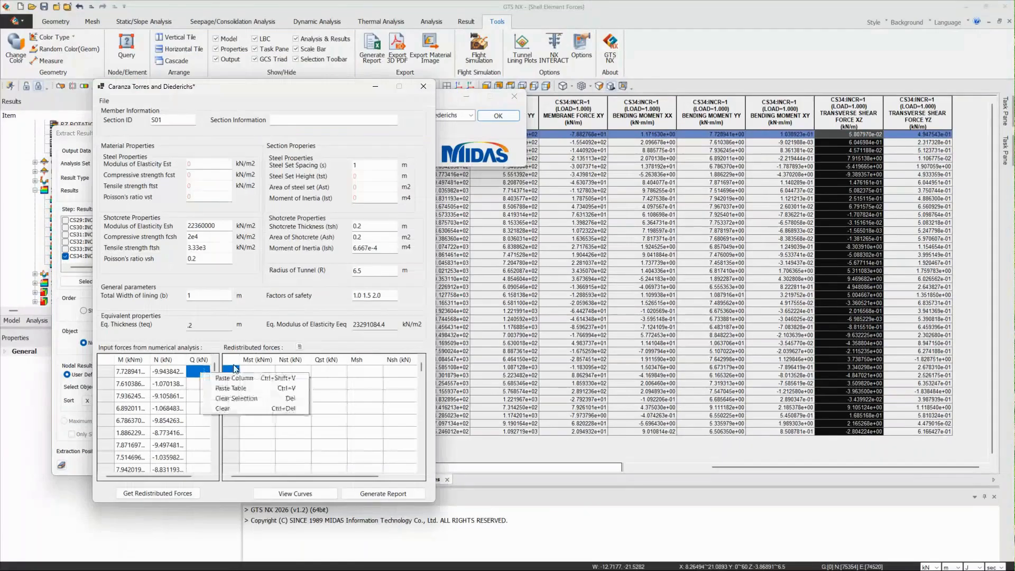
pyautogui.click(237, 378)
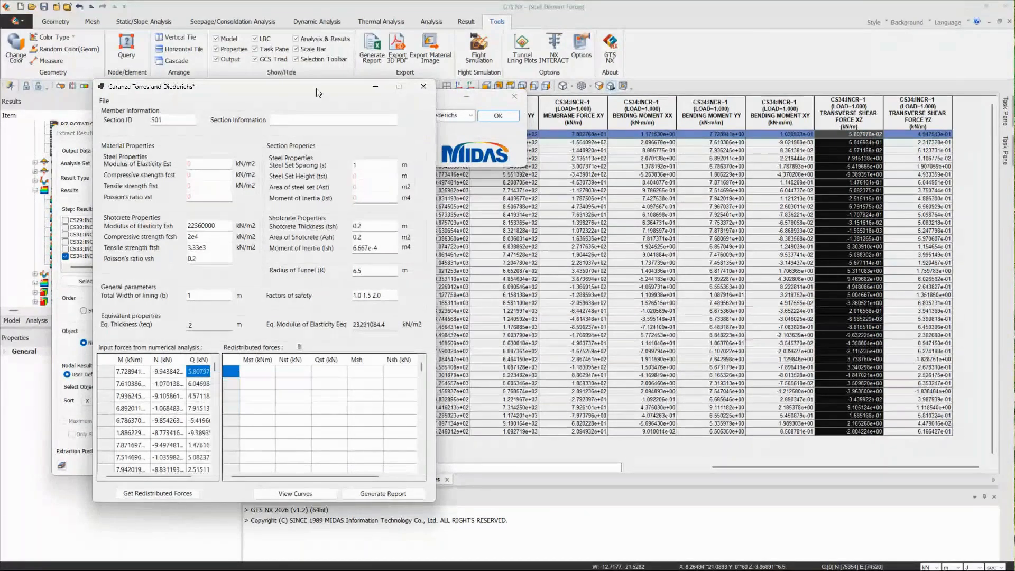
# Compute the redistributed lining forces and review the shotcrete M-N and Q-N interaction curves for safety factors 1, 1.5 and 2
pyautogui.moveTo(316, 93); pyautogui.dragTo(564, 87)
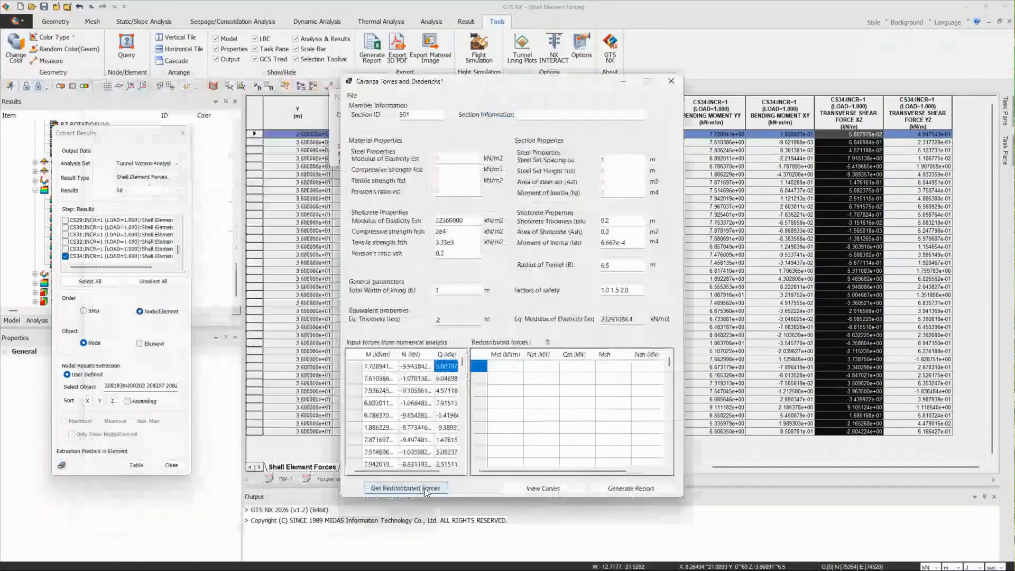
pyautogui.click(405, 488)
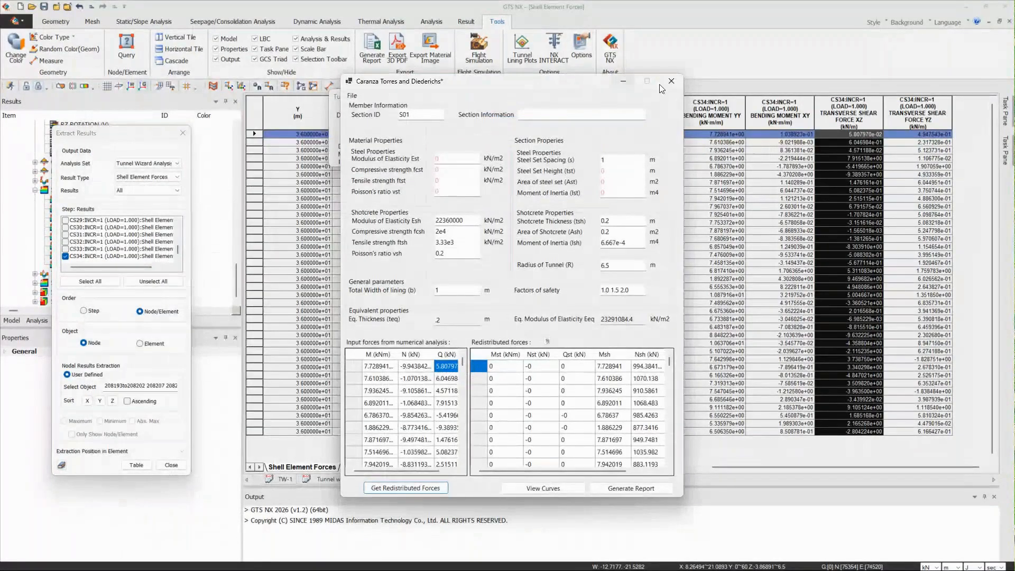
pyautogui.click(671, 80)
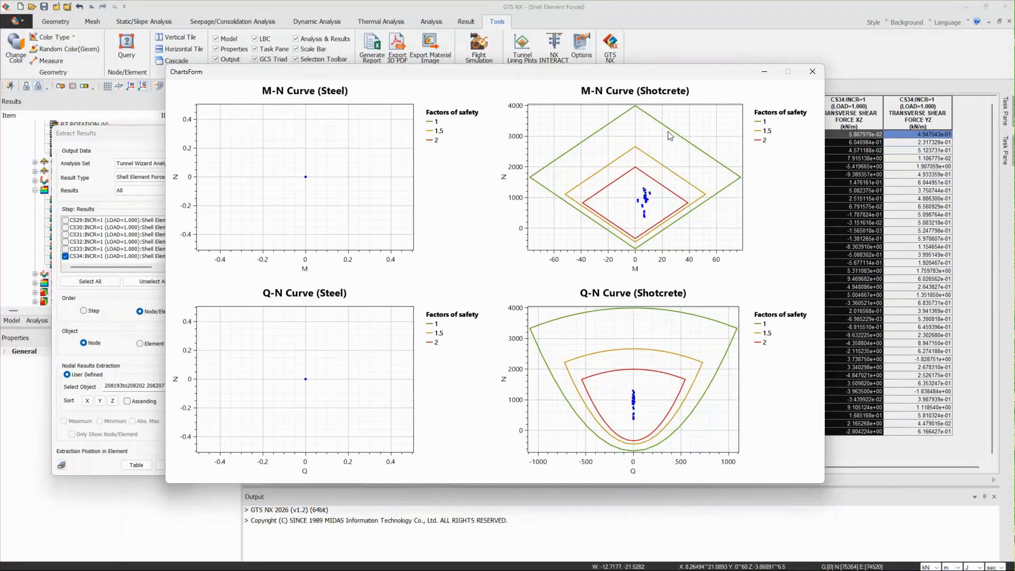
pyautogui.moveTo(683, 75); pyautogui.dragTo(753, 79)
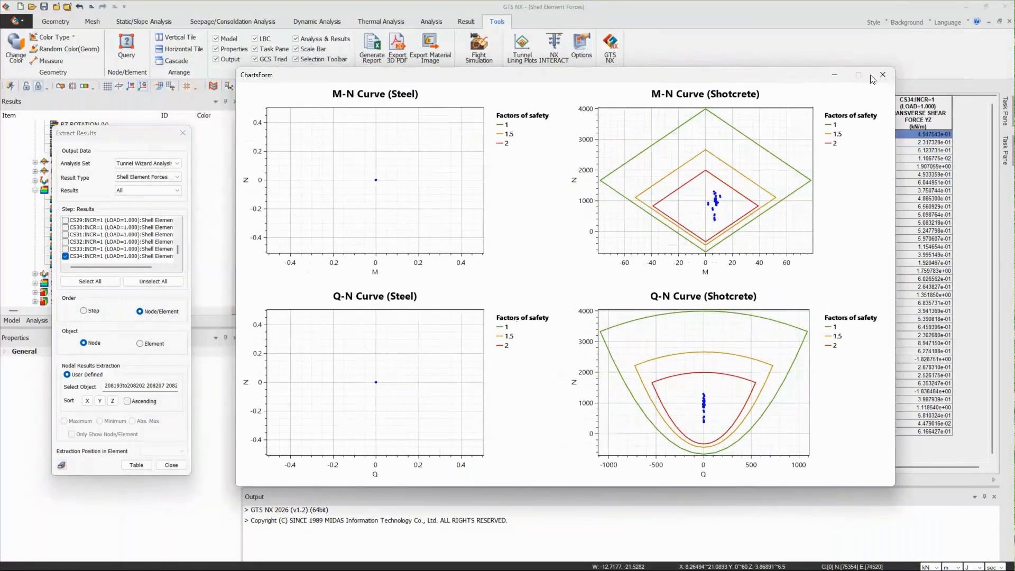
pyautogui.click(882, 74)
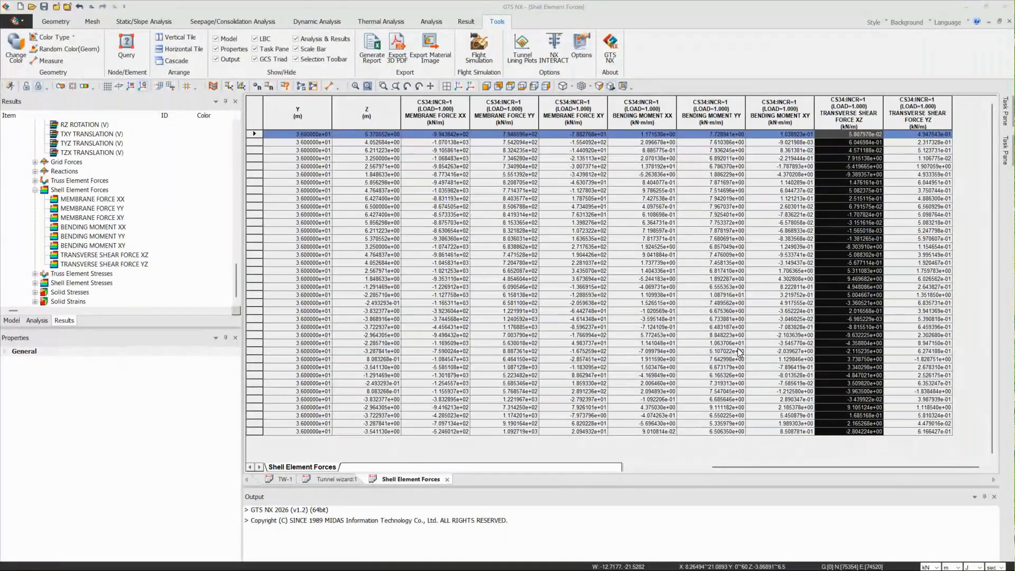
# Return to the Tunnel wizard model and show all of its mesh sets, including the ground
pyautogui.click(332, 478)
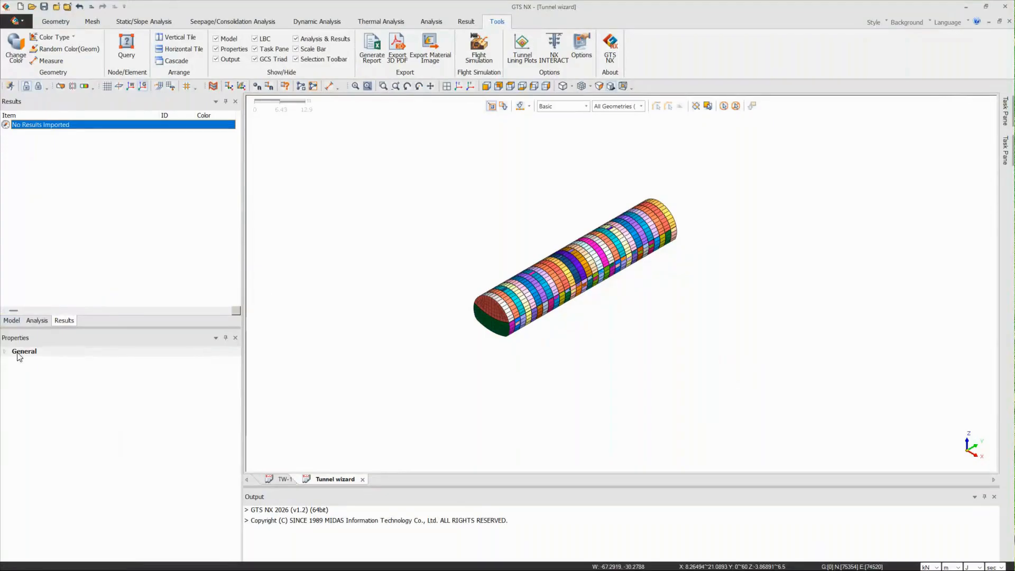
pyautogui.click(10, 320)
pyautogui.click(16, 209)
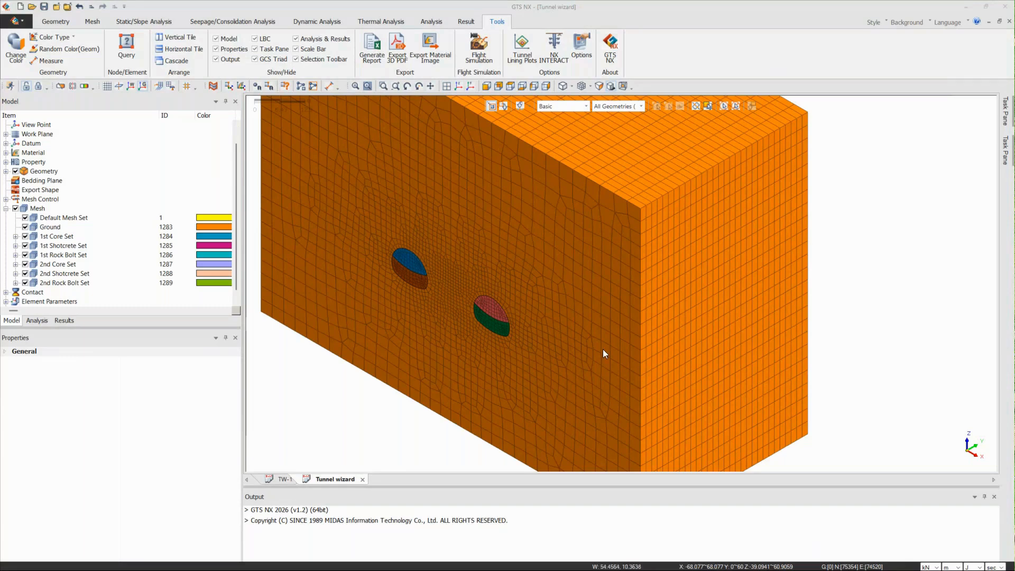
pyautogui.scroll(-5, 603, 348)
pyautogui.scroll(2, 542, 263)
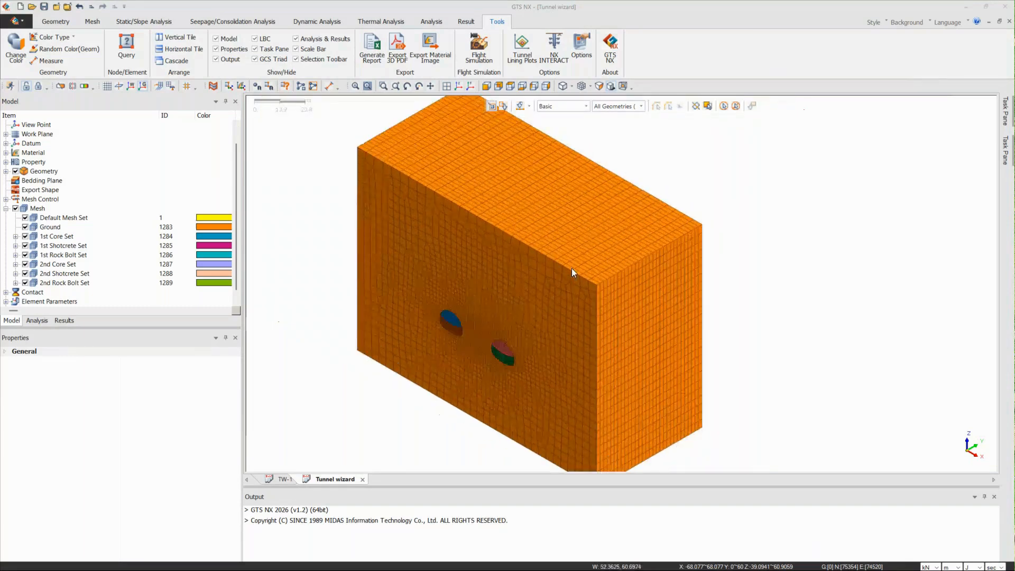
pyautogui.scroll(1, 452, 264)
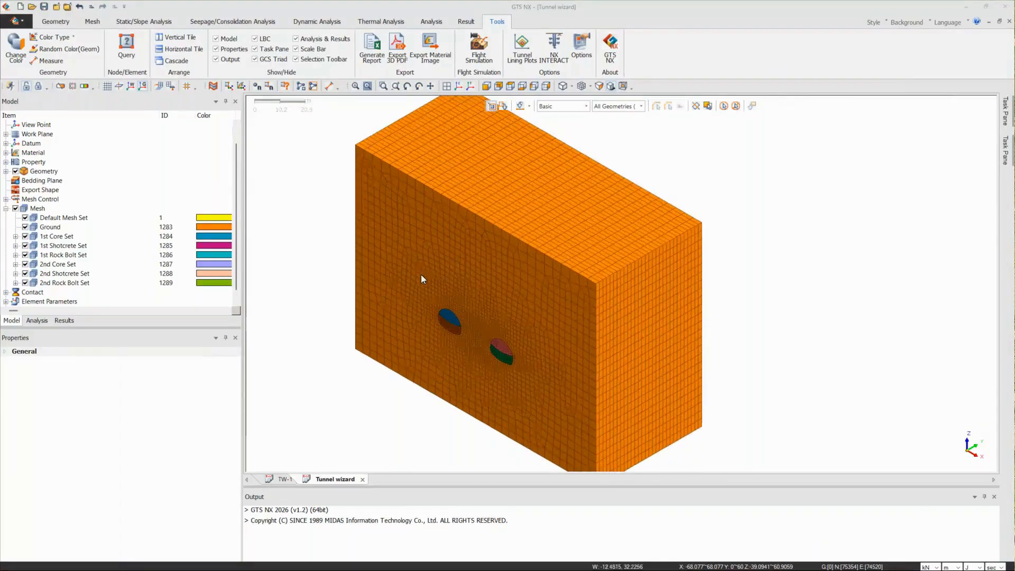
pyautogui.scroll(-1, 391, 155)
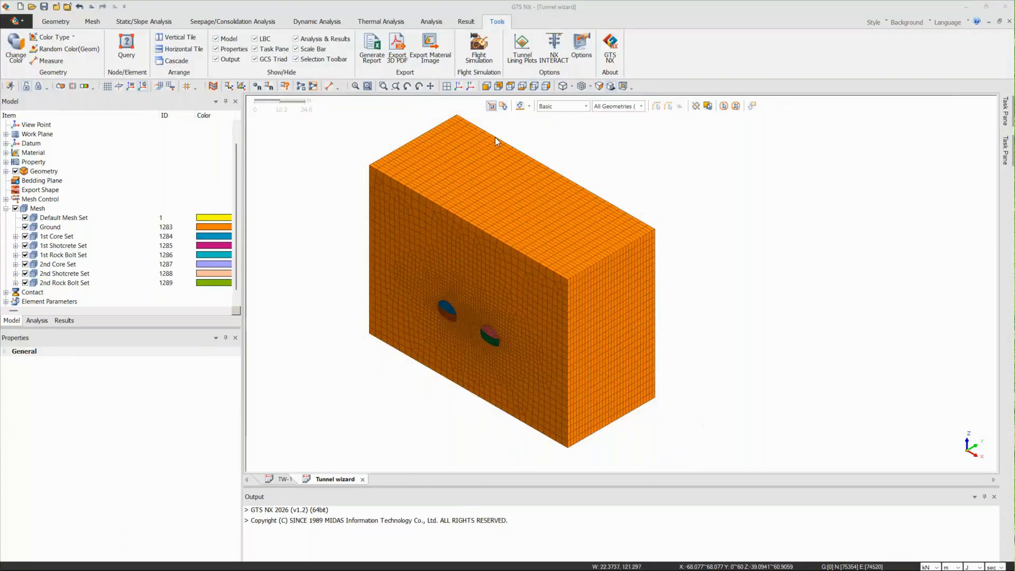
# Create a new project and set the view square to the XZ work plane
pyautogui.click(54, 20)
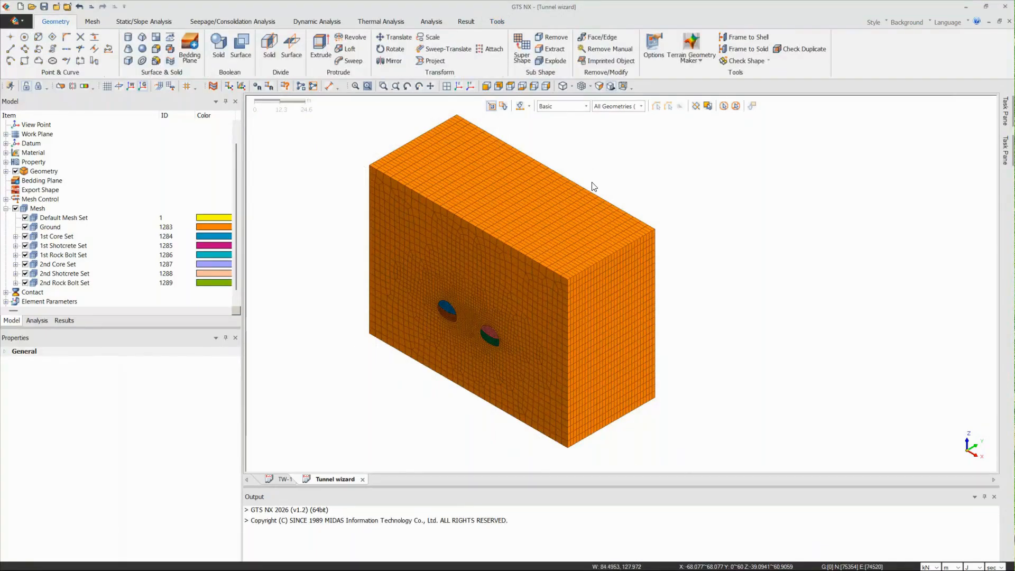
pyautogui.scroll(-1, 575, 221)
pyautogui.click(20, 6)
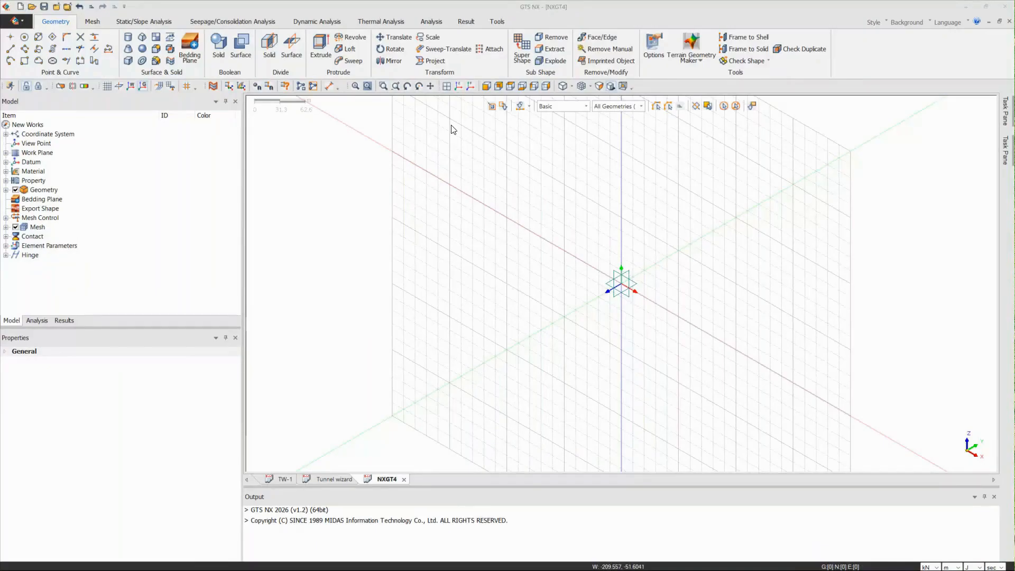
pyautogui.click(637, 140)
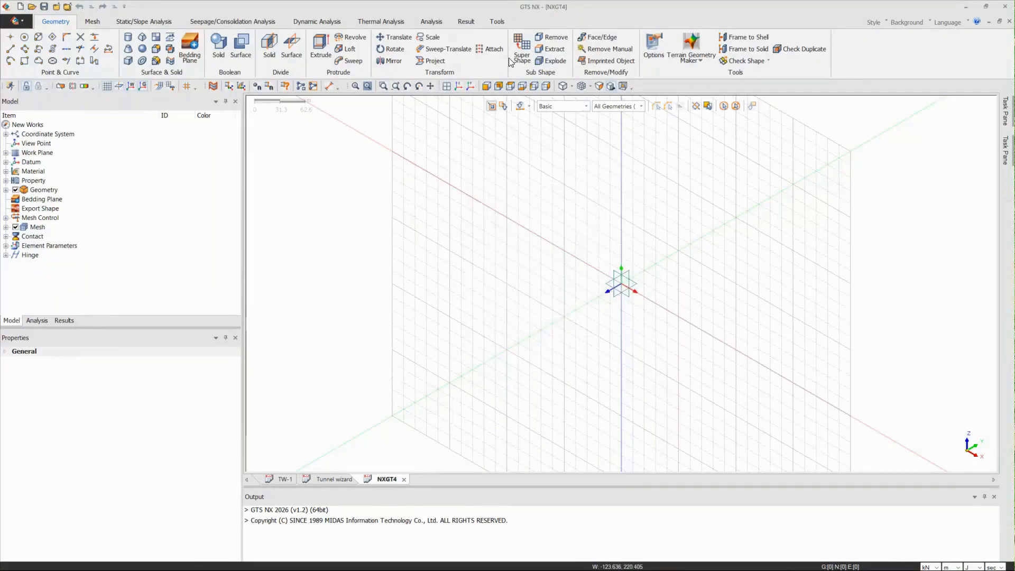
pyautogui.click(451, 87)
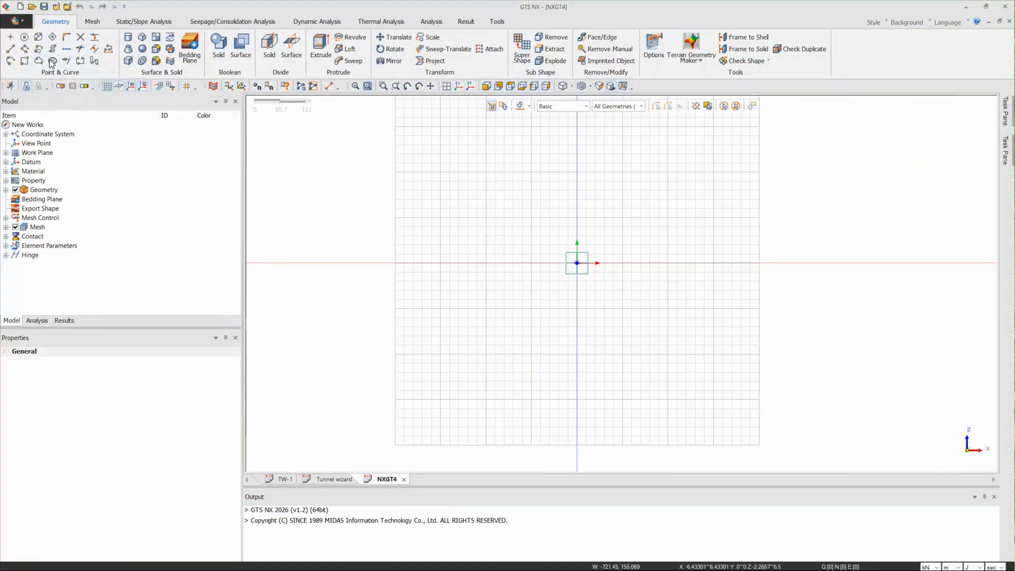
# Create a full 3 Center Circle tunnel section at the origin with 12 rock bolts, 6 m long, at 1.5 m tangential pitch
pyautogui.moveTo(1014, 208); pyautogui.dragTo(401, 86)
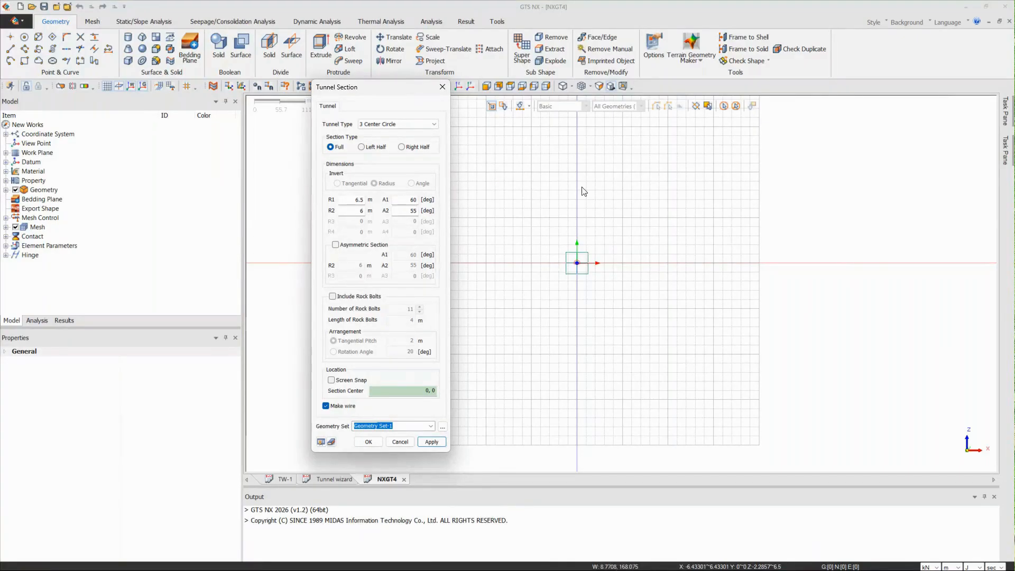
pyautogui.scroll(5, 568, 275)
pyautogui.scroll(3, 534, 304)
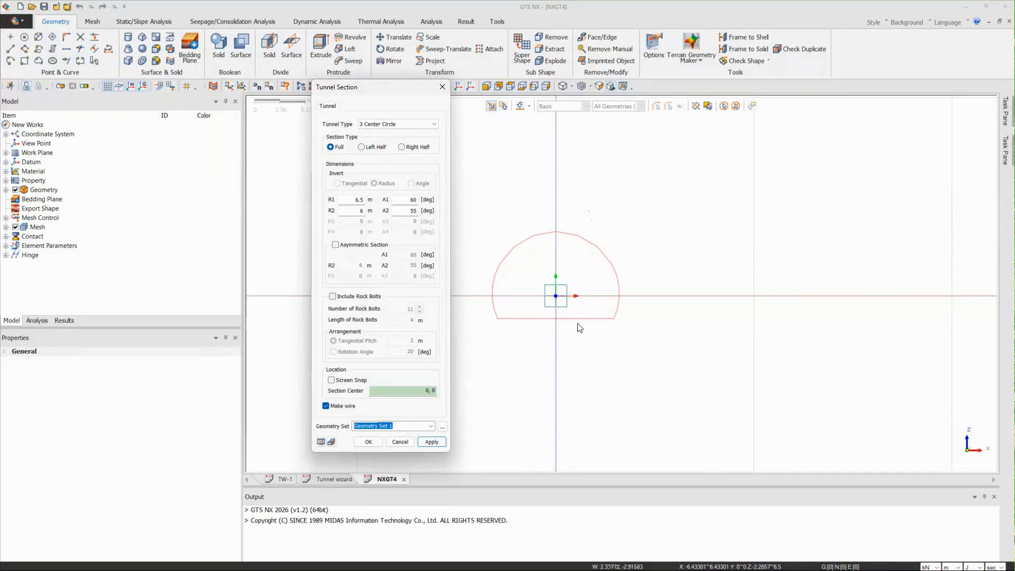
pyautogui.scroll(-1, 630, 271)
pyautogui.scroll(-1, 630, 264)
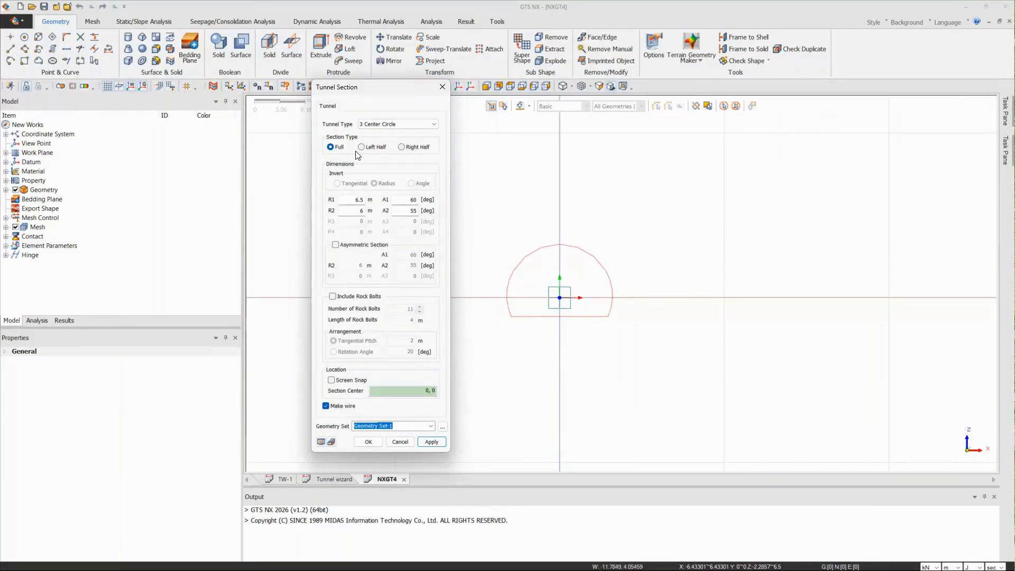
pyautogui.click(332, 296)
pyautogui.doubleClick(418, 308)
pyautogui.click(419, 307)
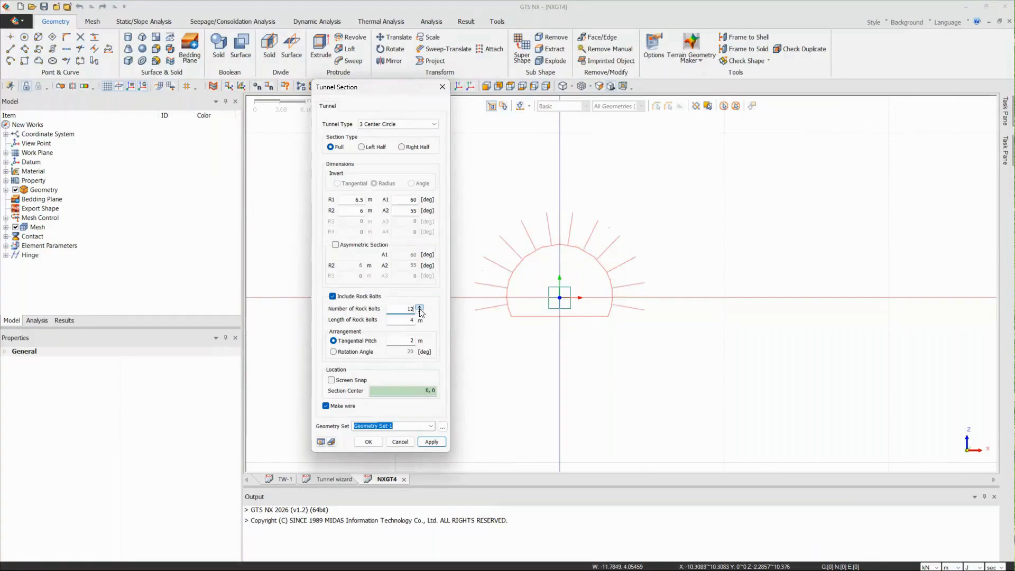
pyautogui.press('Tab')
pyautogui.write('6')
pyautogui.press('Tab')
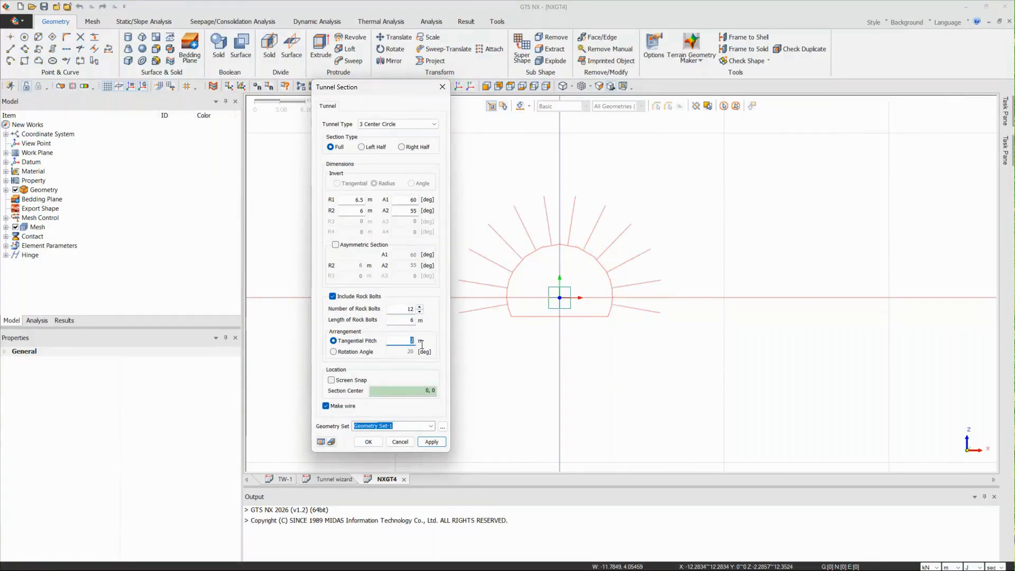
pyautogui.write('1.5')
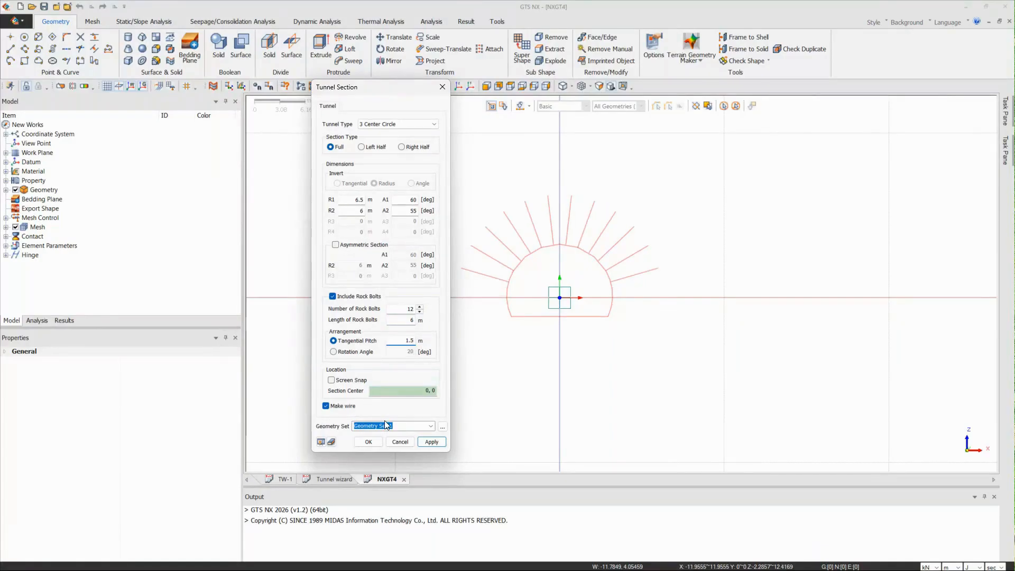
pyautogui.click(368, 442)
# Draw a ground boundary rectangle around the tunnel from X -80, Z 80 to X 100, Z -100
pyautogui.scroll(-1, 415, 238)
pyautogui.scroll(-1, 503, 310)
pyautogui.scroll(-1, 503, 327)
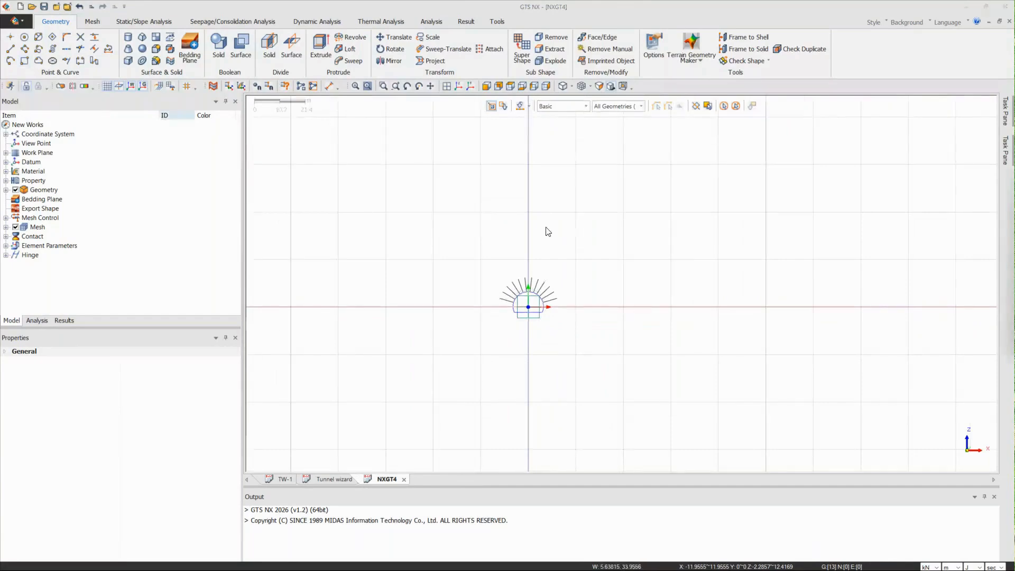
pyautogui.scroll(-2, 539, 235)
pyautogui.scroll(-2, 512, 274)
pyautogui.scroll(1, 511, 274)
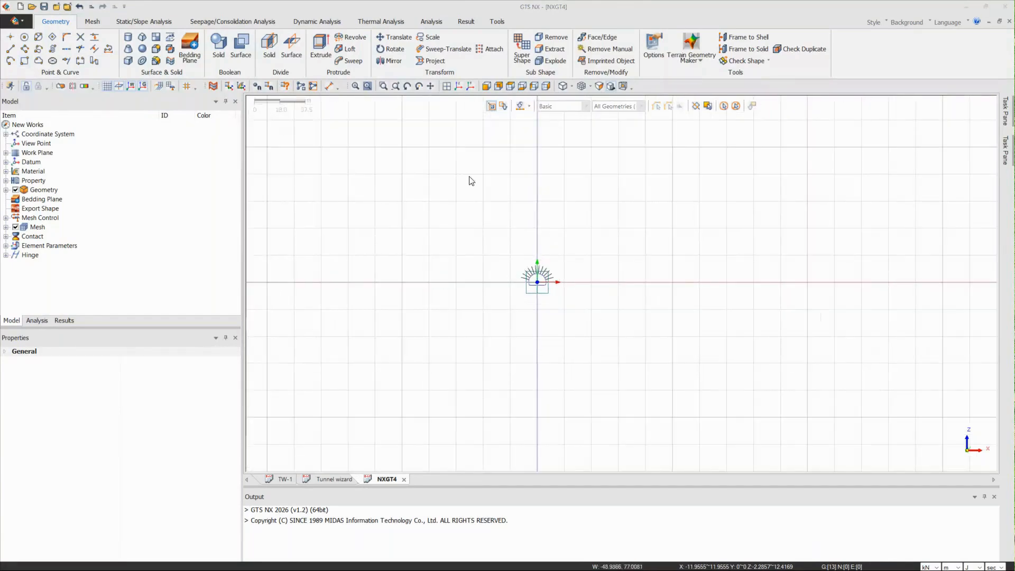
pyautogui.click(428, 176)
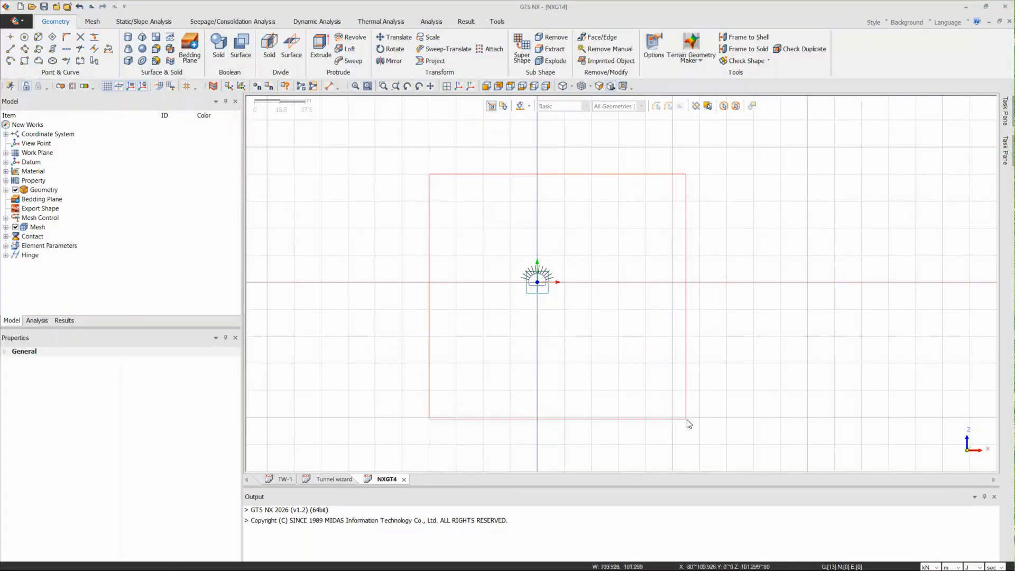
pyautogui.click(673, 421)
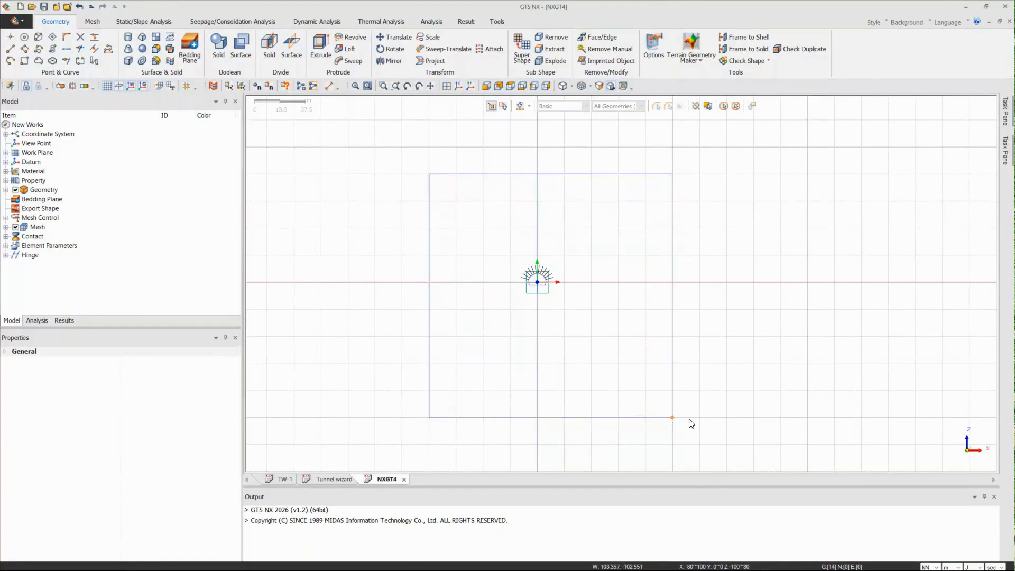
pyautogui.scroll(-2, 434, 292)
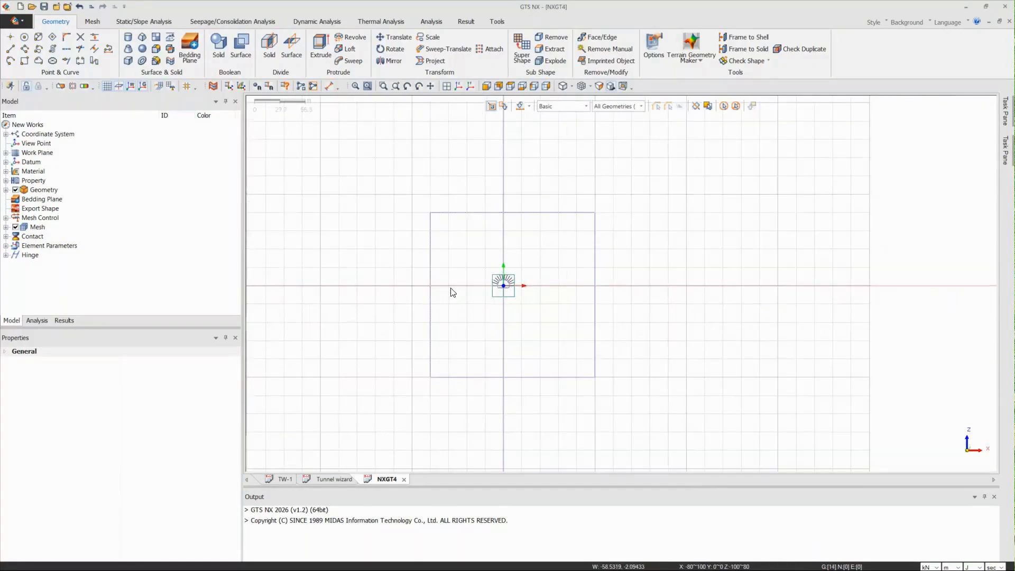
# Extrude the boundary rectangle 20 m along the Y axis as a solid
pyautogui.click(460, 86)
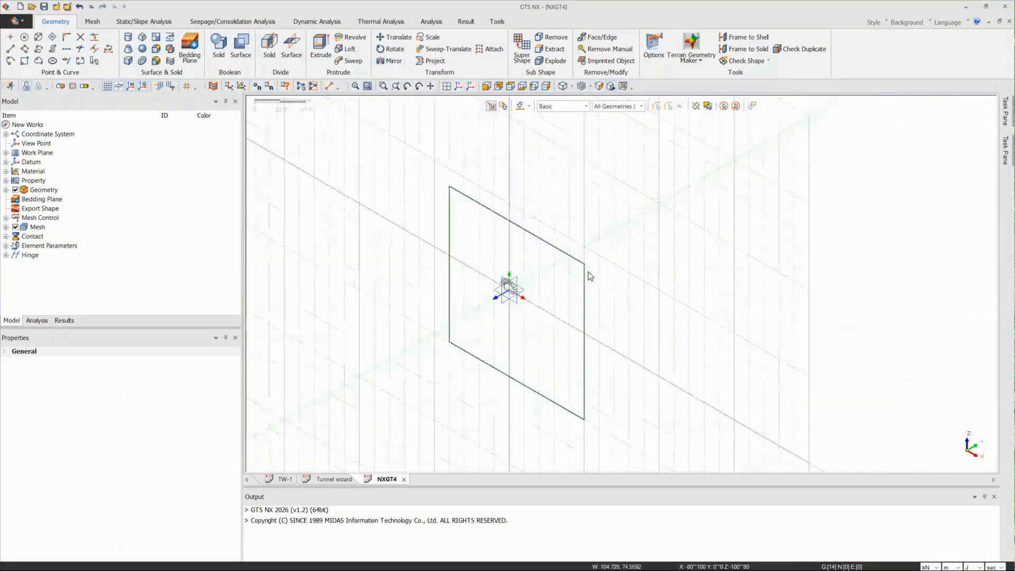
pyautogui.click(351, 38)
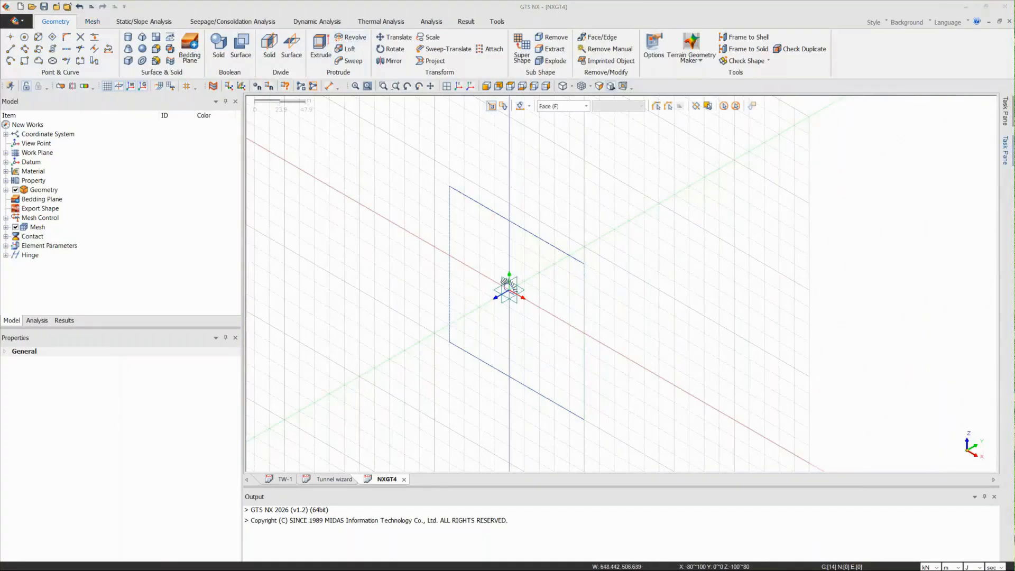
pyautogui.moveTo(327, 175); pyautogui.dragTo(298, 152)
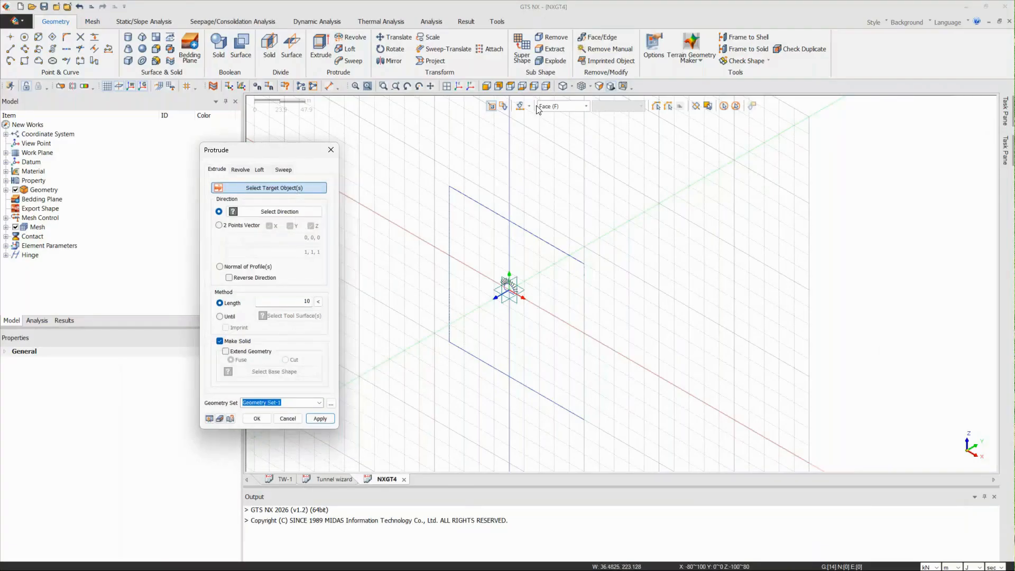
pyautogui.click(586, 106)
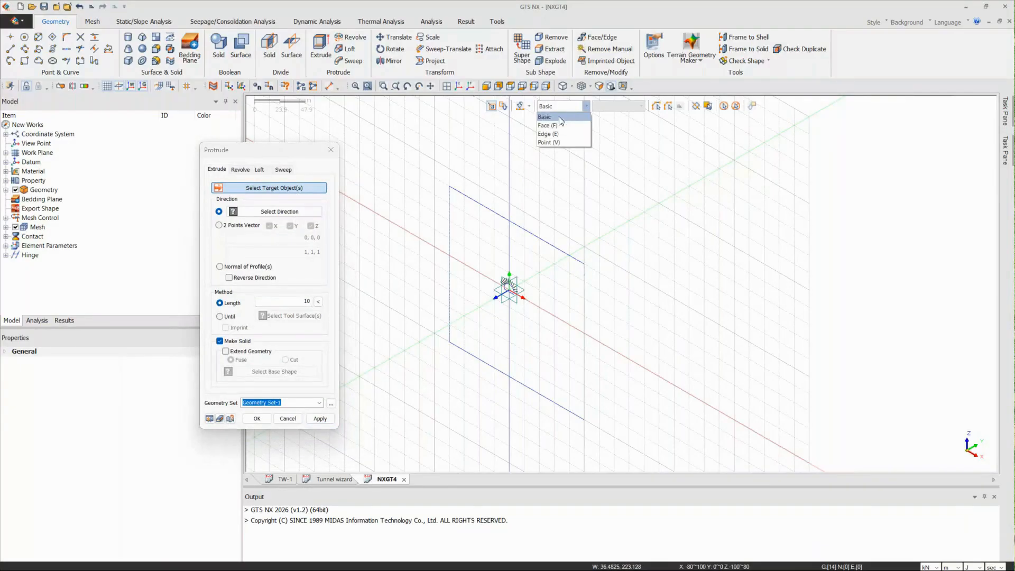
pyautogui.click(559, 116)
pyautogui.click(496, 214)
pyautogui.click(299, 211)
pyautogui.click(600, 235)
pyautogui.scroll(-1, 370, 243)
pyautogui.scroll(-1, 374, 248)
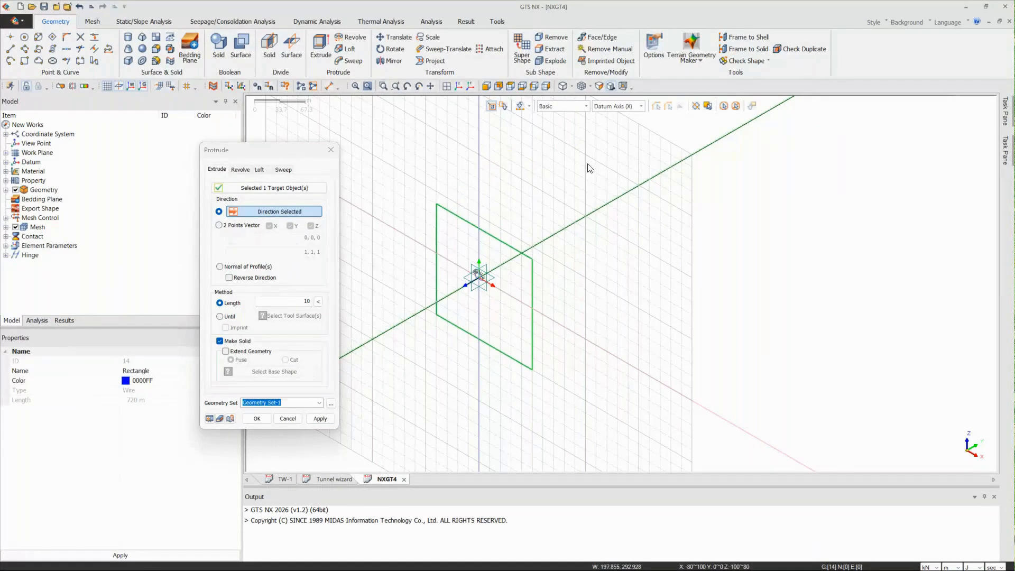
pyautogui.scroll(2, 493, 266)
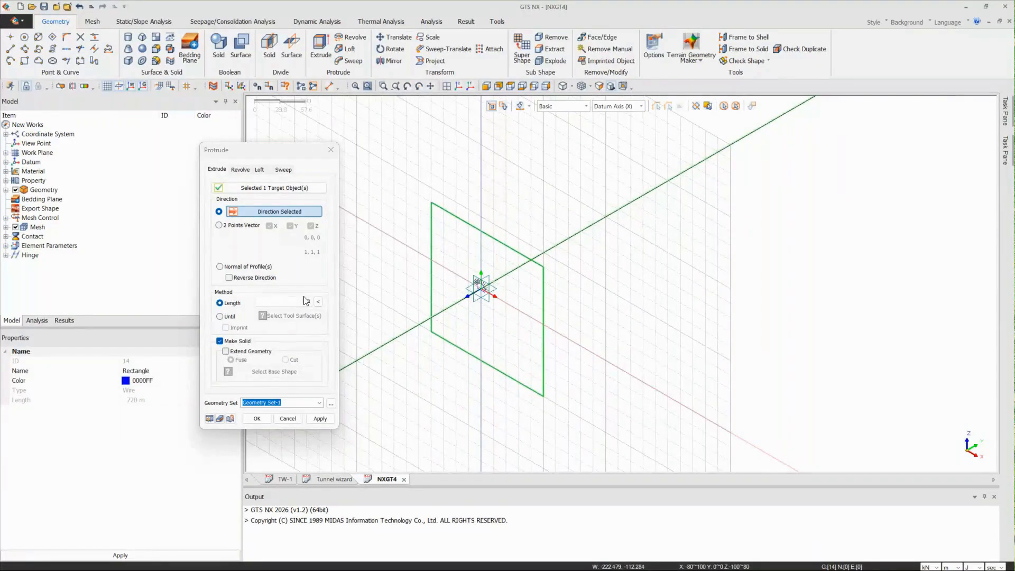
pyautogui.click(210, 417)
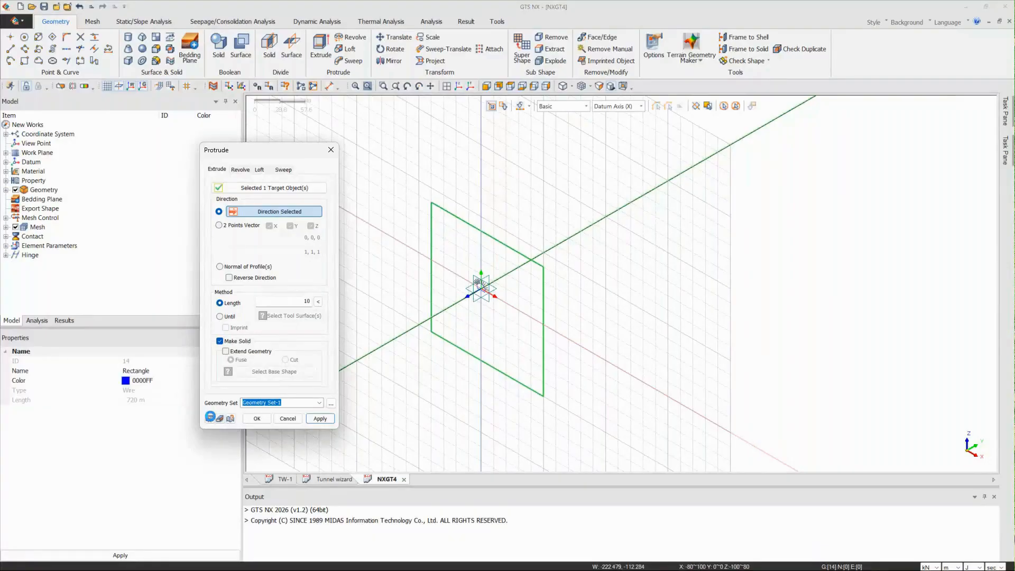
pyautogui.doubleClick(307, 301)
pyautogui.write('20')
pyautogui.click(266, 417)
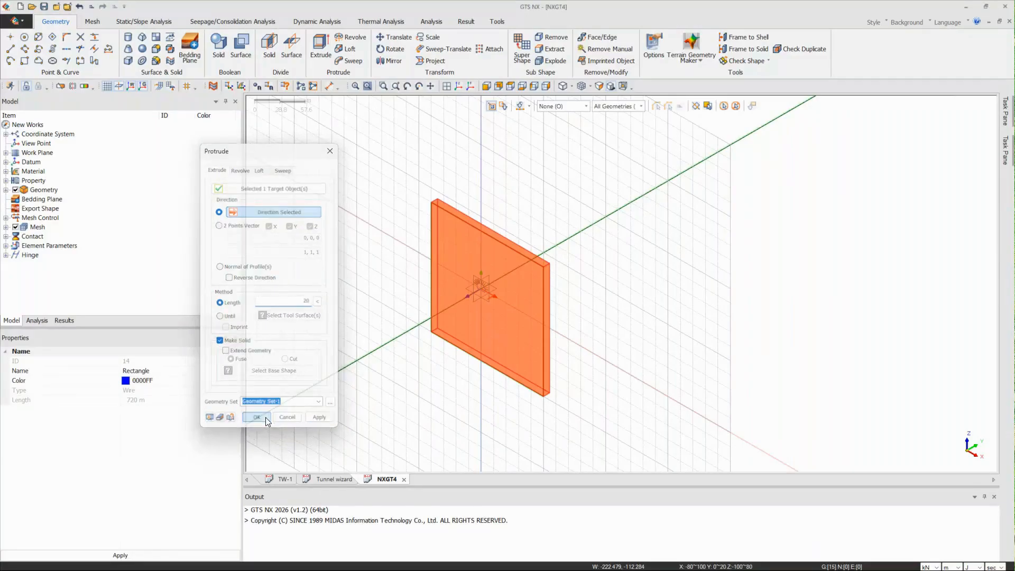
# Extrude the rear face of the ground block 50 m along the Y axis as a second solid
pyautogui.scroll(-3, 318, 234)
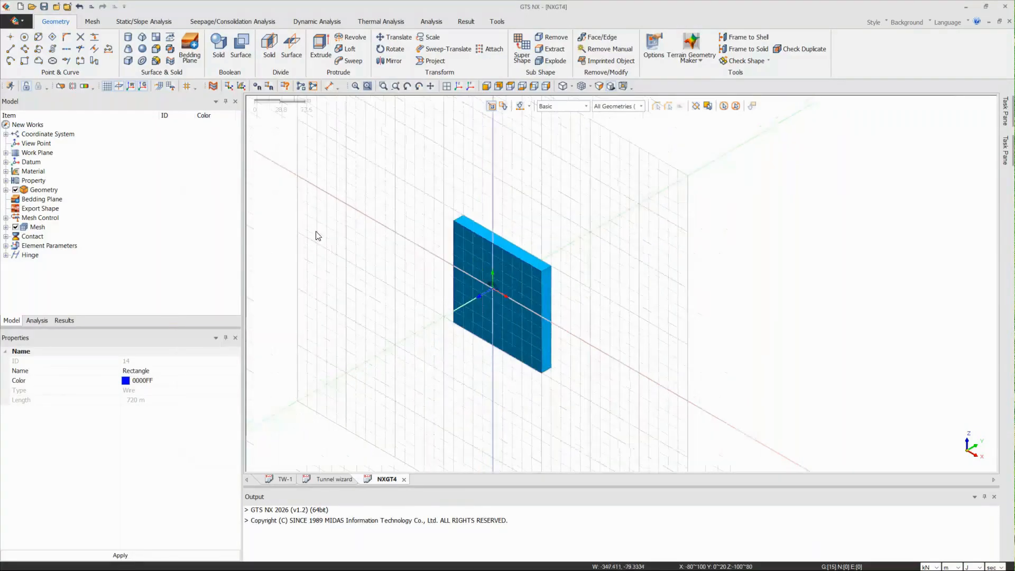
pyautogui.click(408, 86)
pyautogui.moveTo(568, 349); pyautogui.dragTo(505, 355)
pyautogui.click(504, 351)
pyautogui.scroll(-2, 412, 340)
pyautogui.click(320, 46)
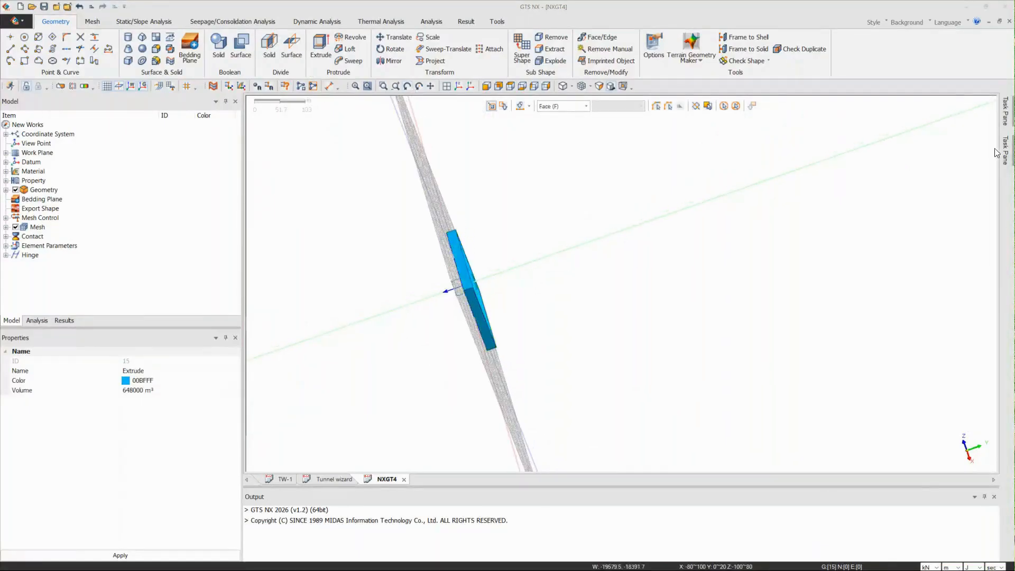
pyautogui.click(481, 298)
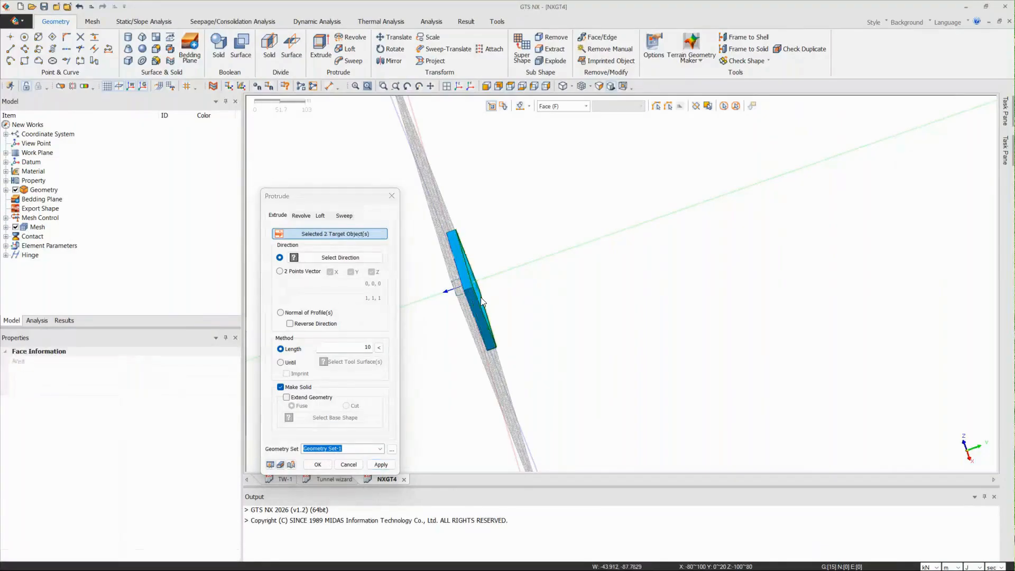
pyautogui.scroll(-1, 465, 233)
pyautogui.click(736, 105)
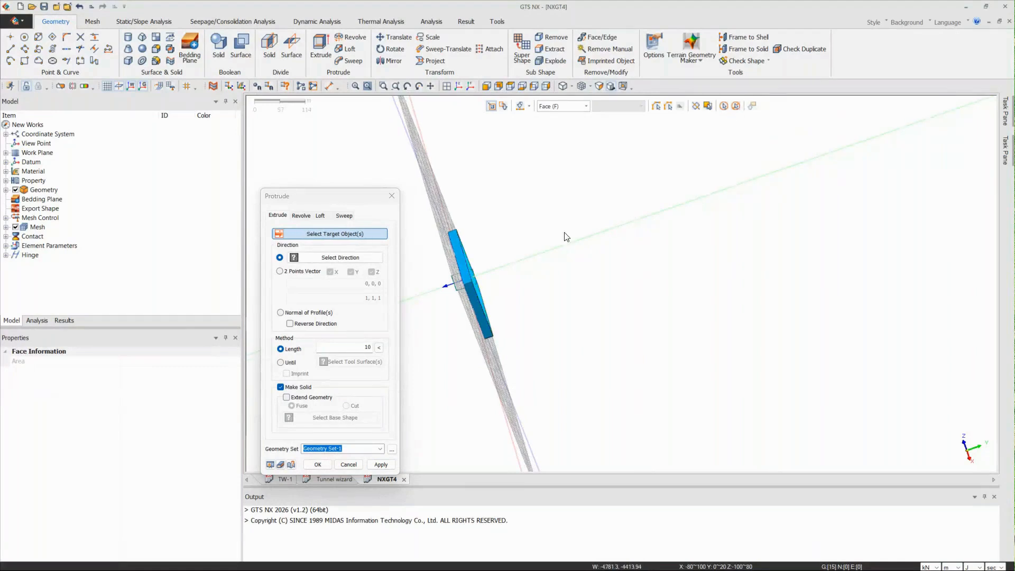
pyautogui.scroll(3, 489, 272)
pyautogui.click(440, 293)
pyautogui.click(532, 252)
pyautogui.scroll(-1, 588, 249)
pyautogui.doubleClick(360, 344)
pyautogui.write('50')
pyautogui.click(270, 464)
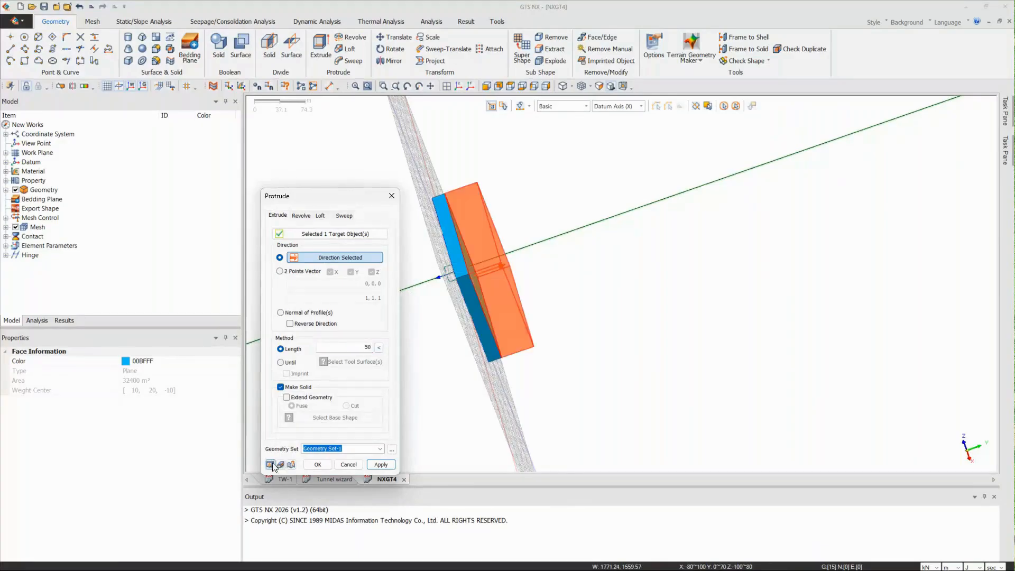
pyautogui.click(318, 465)
pyautogui.scroll(-5, 578, 249)
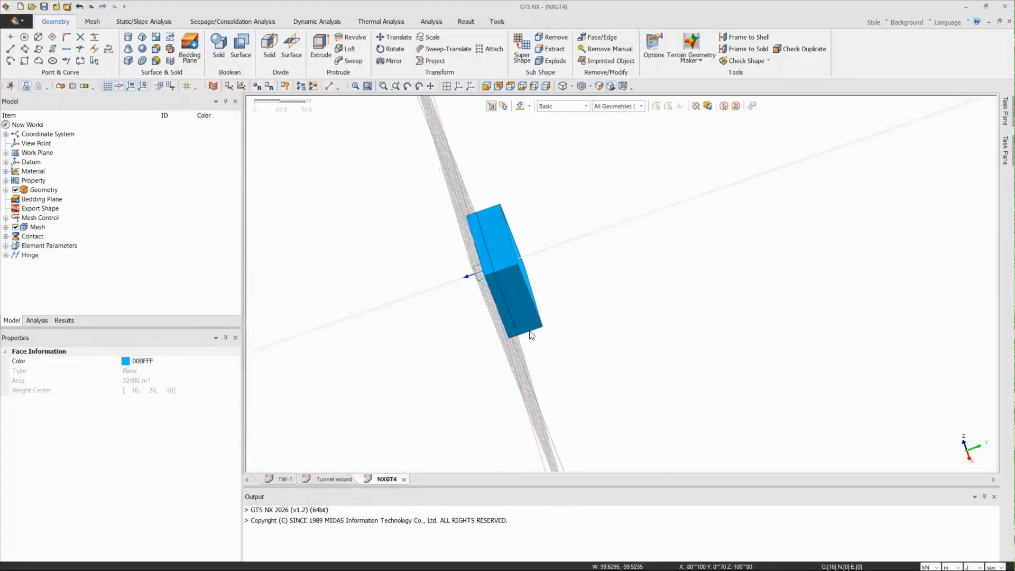
# Return to the isometric view and examine the two adjoining ground solids
pyautogui.click(457, 87)
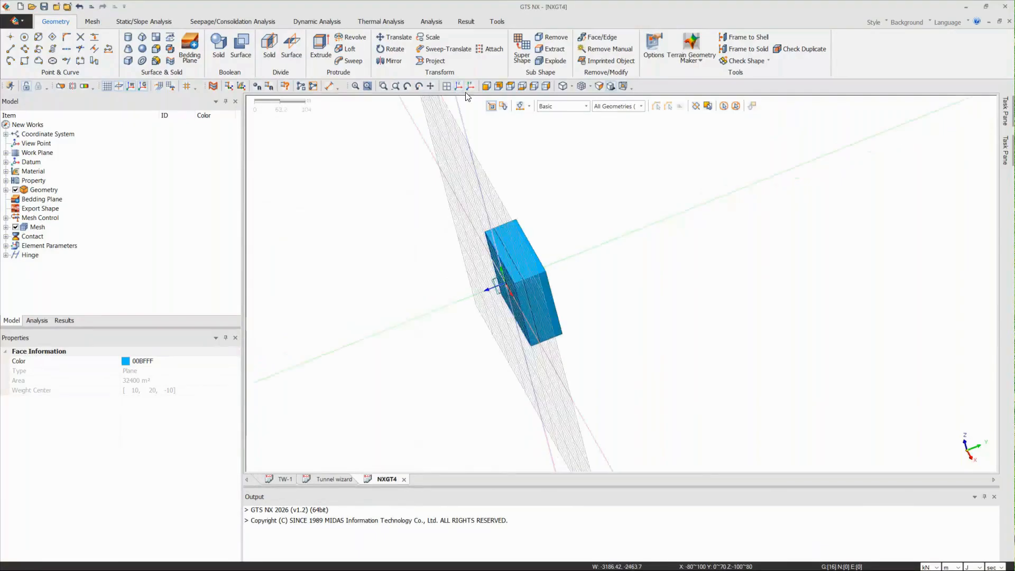
pyautogui.scroll(5, 545, 278)
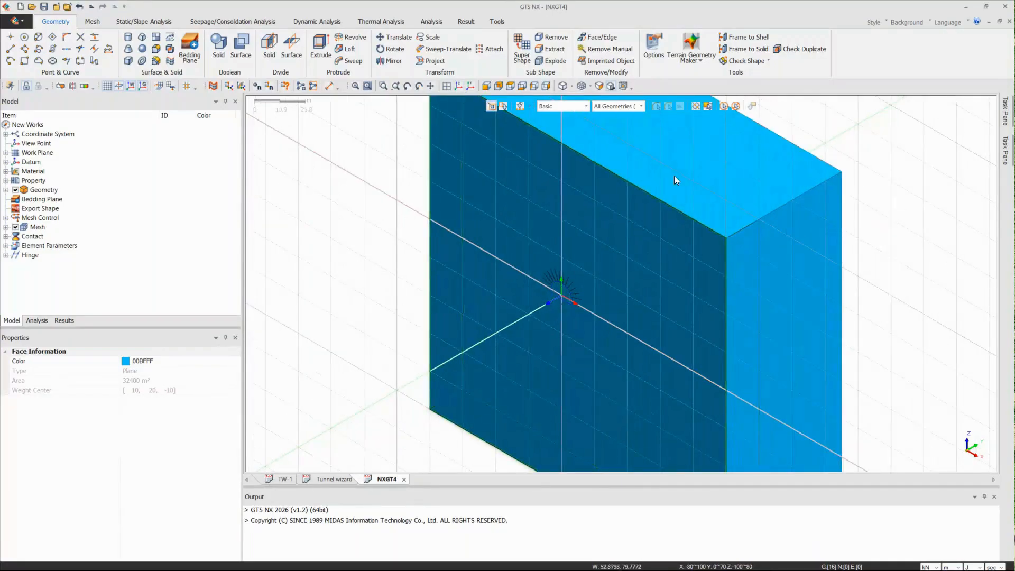
pyautogui.scroll(-3, 518, 291)
pyautogui.scroll(-2, 518, 296)
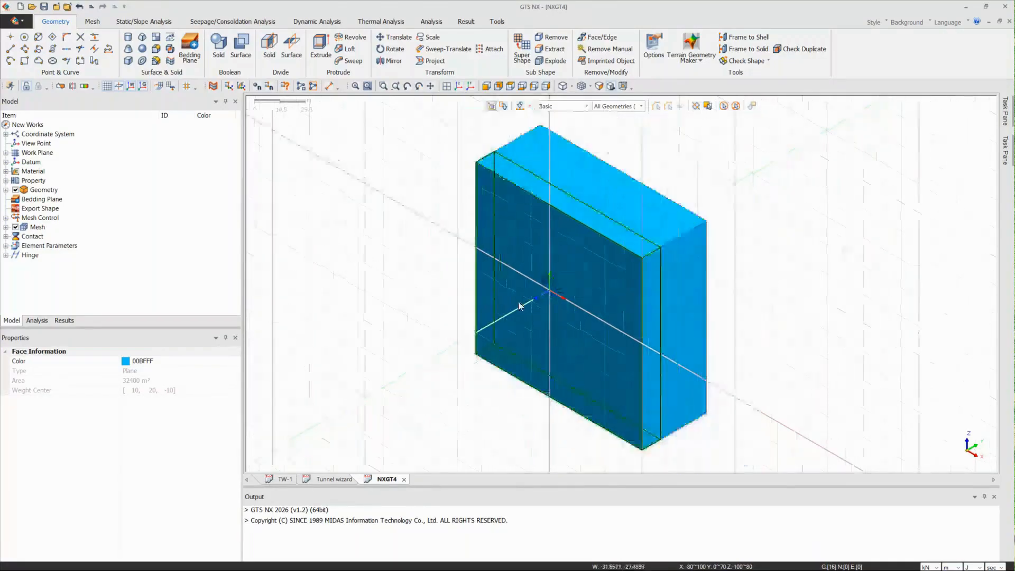
pyautogui.scroll(-2, 576, 280)
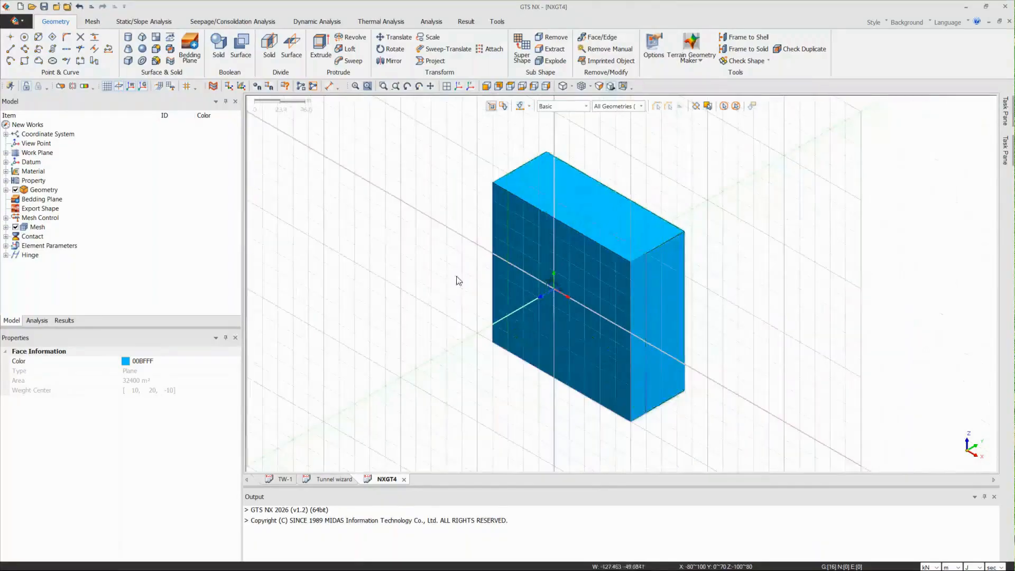
pyautogui.scroll(1, 566, 255)
pyautogui.click(96, 27)
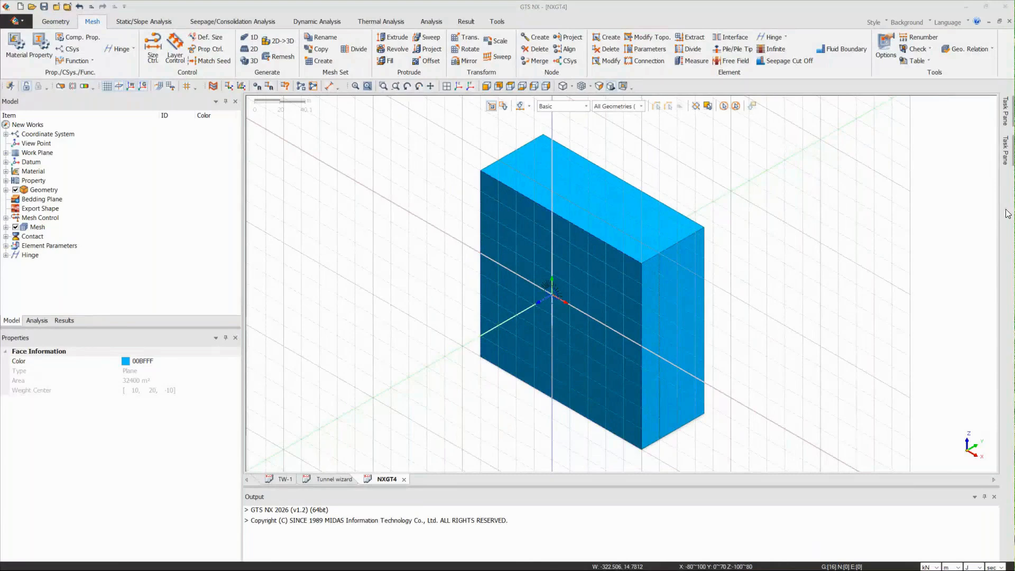
pyautogui.moveTo(1007, 213); pyautogui.dragTo(661, 107)
pyautogui.click(721, 264)
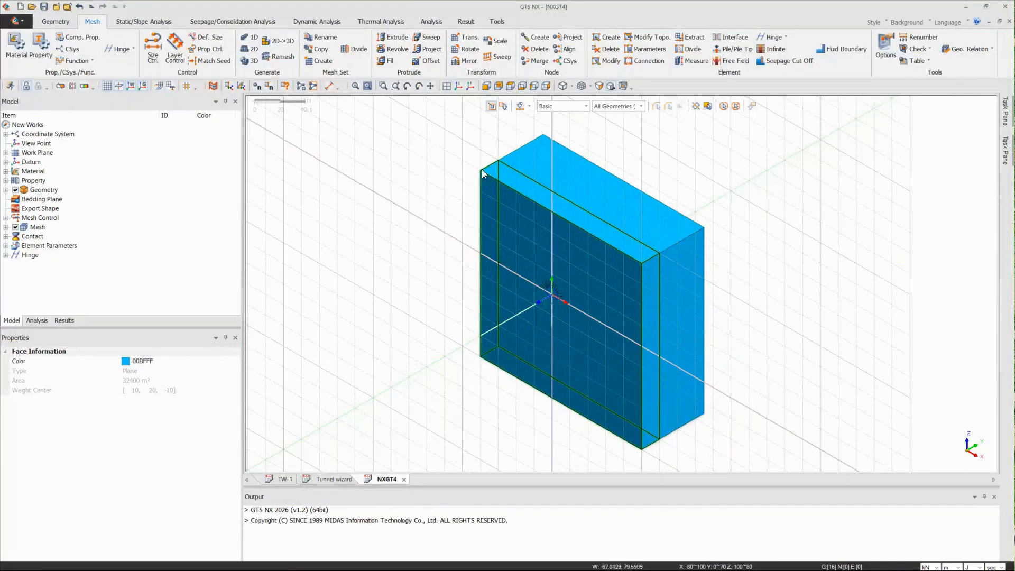
pyautogui.scroll(-1, 489, 239)
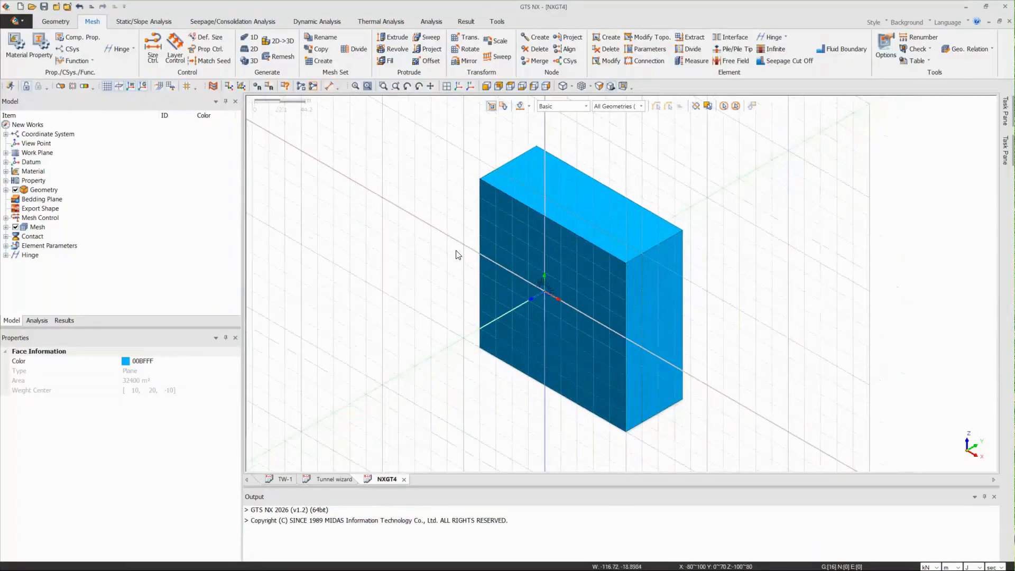
pyautogui.scroll(1, 620, 176)
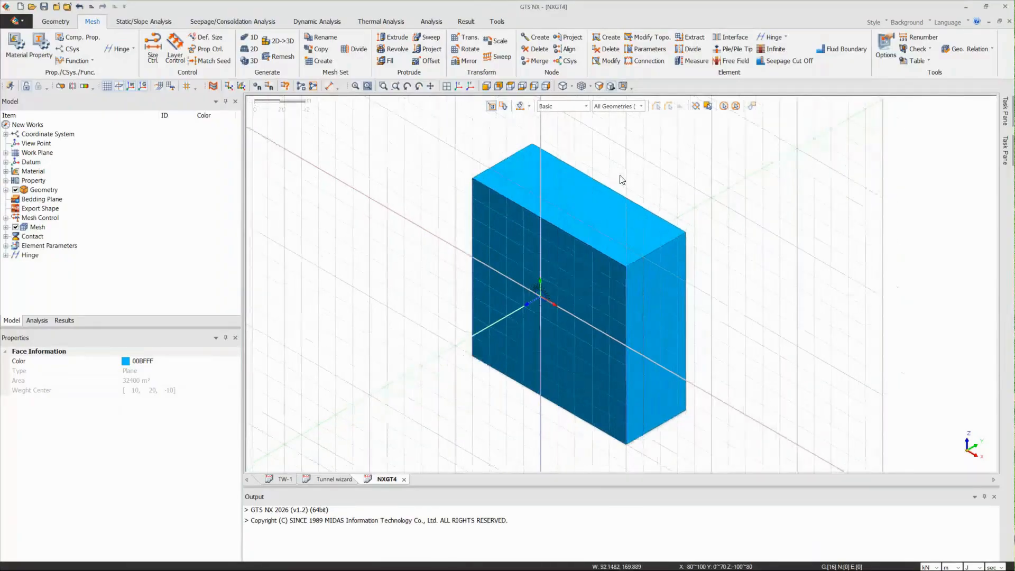
pyautogui.scroll(-1, 414, 263)
pyautogui.scroll(1, 429, 256)
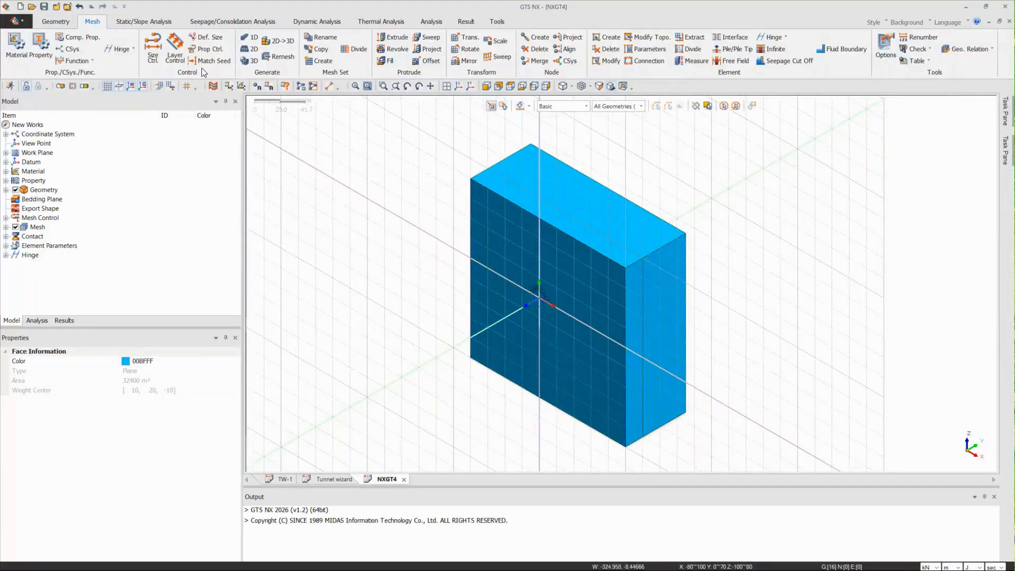
# Open the Stage Definition Wizard, look over its set assignment rules and activation table, and close it
pyautogui.click(216, 24)
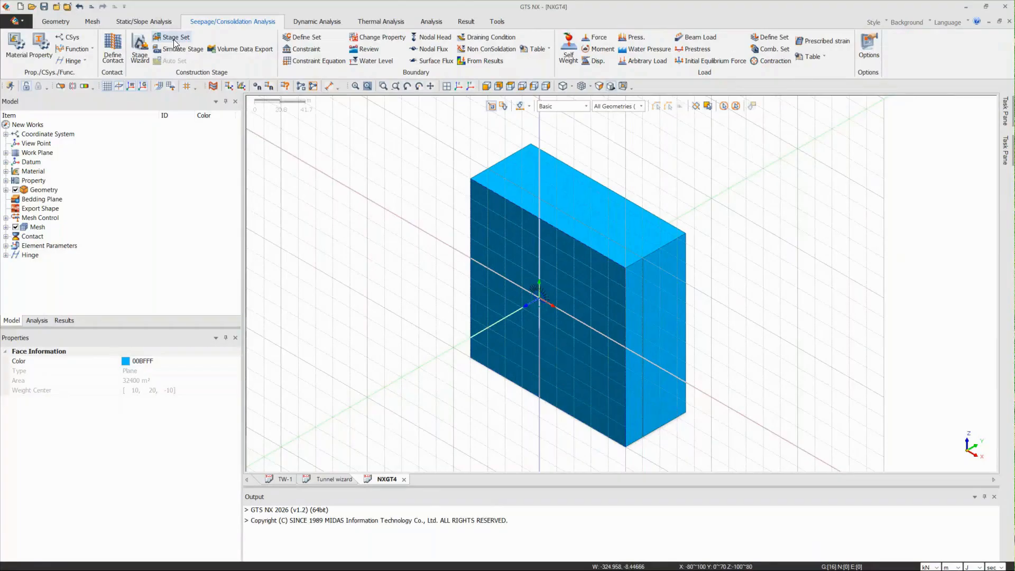
pyautogui.click(137, 46)
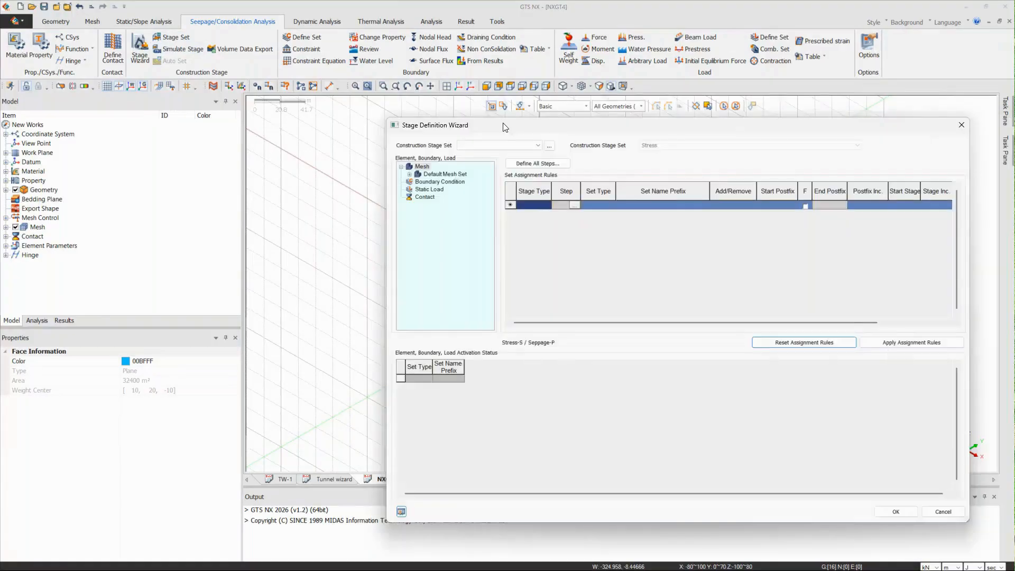
pyautogui.moveTo(503, 126); pyautogui.dragTo(323, 362)
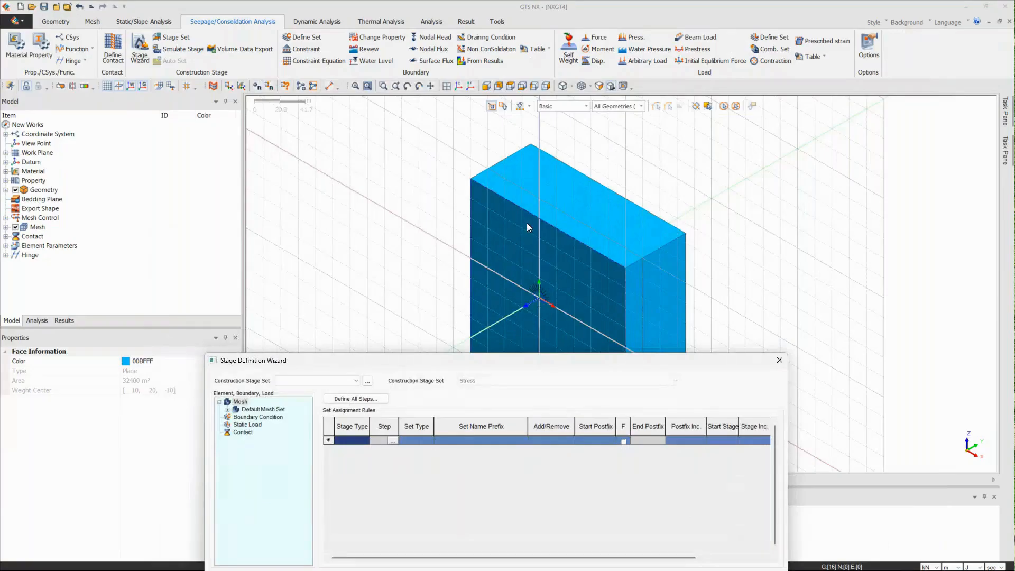
pyautogui.moveTo(536, 362); pyautogui.dragTo(621, 91)
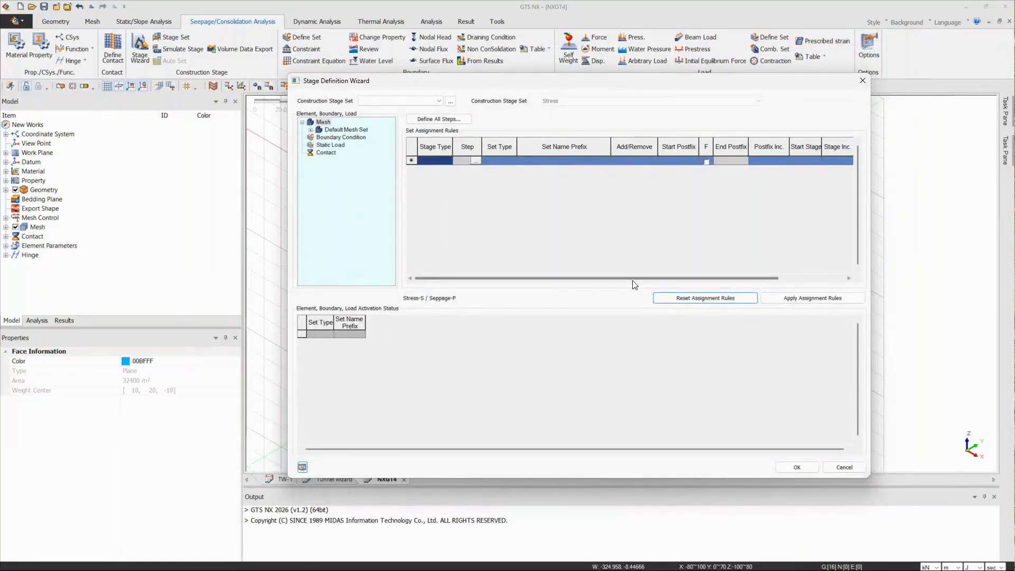
pyautogui.click(862, 80)
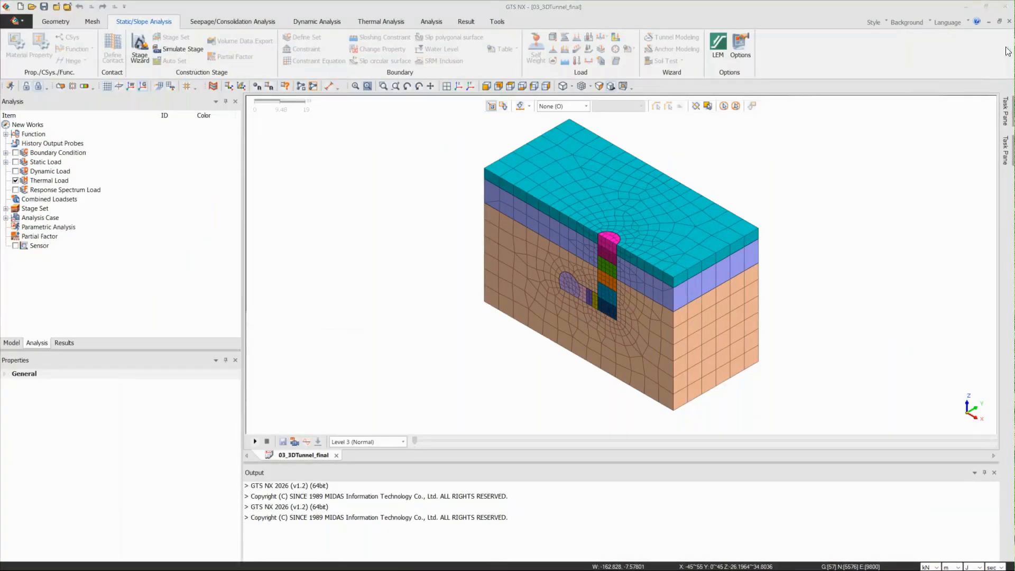
# In the 03_3DTunnel_final model's Stage Definition Wizard, set up a Stress assignment rule that removes (R) the Main tunnel#- mesh set
pyautogui.moveTo(1014, 128); pyautogui.dragTo(444, 58)
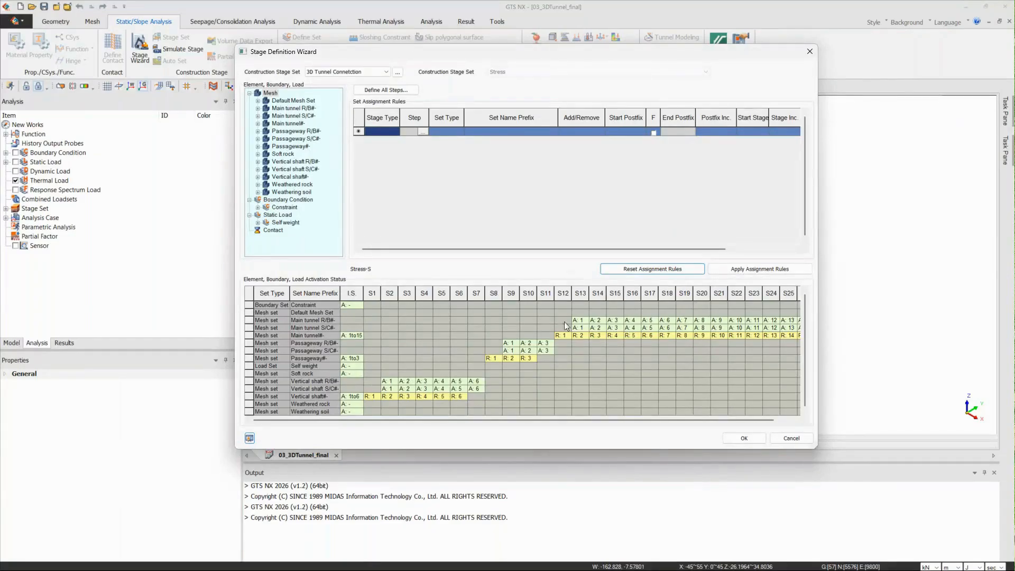
pyautogui.click(401, 132)
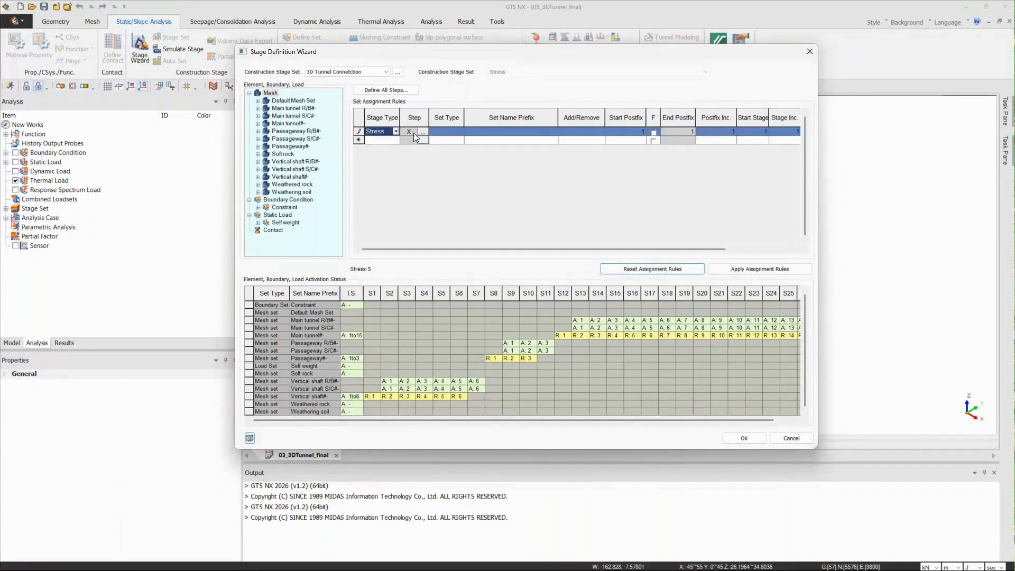
pyautogui.click(510, 128)
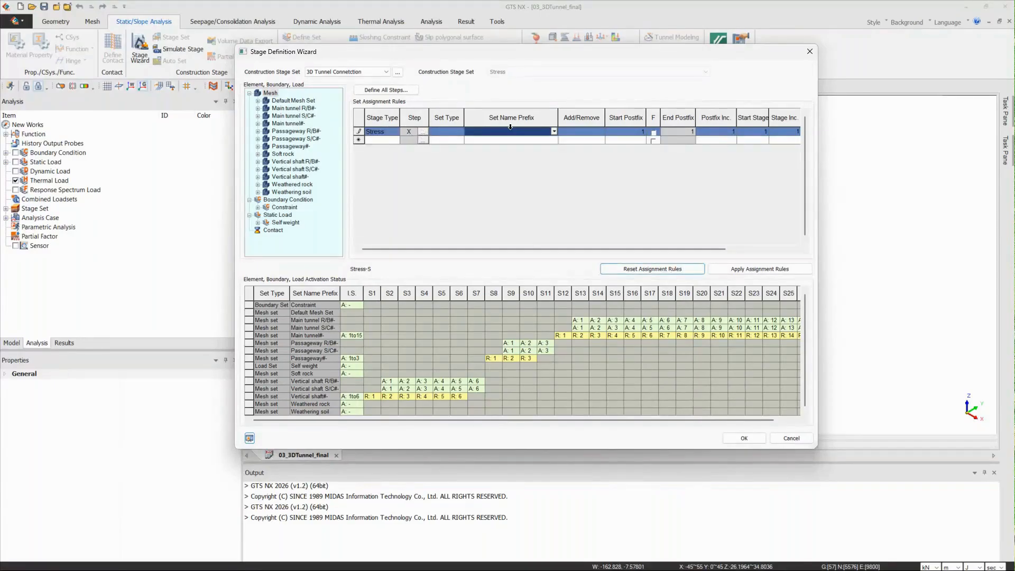
pyautogui.click(554, 131)
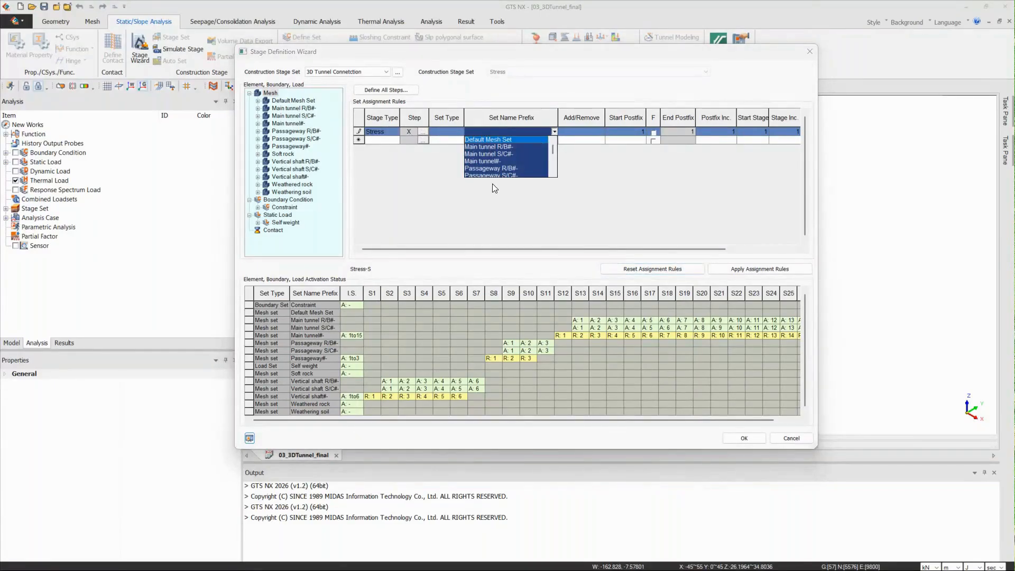
pyautogui.click(495, 162)
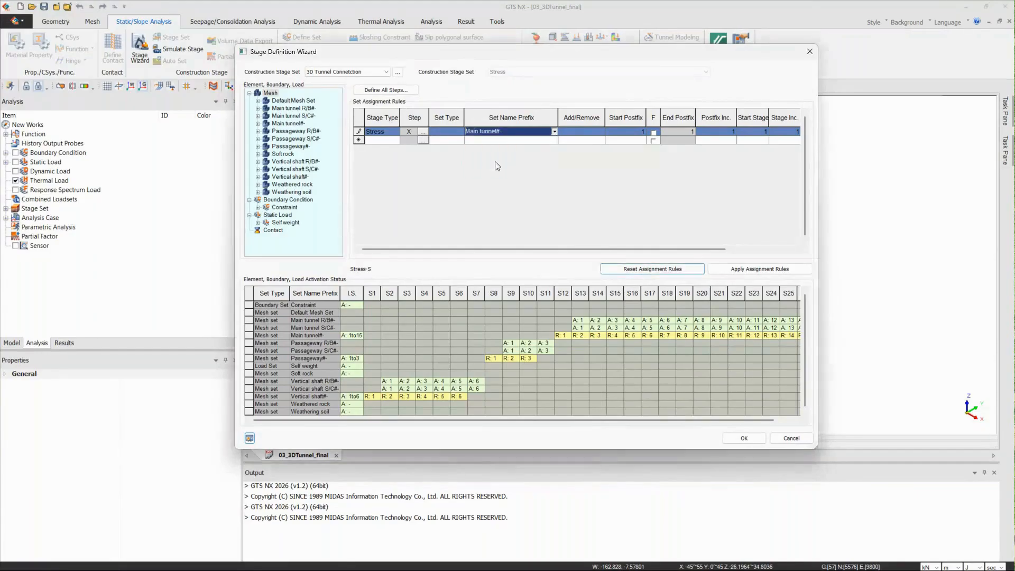
pyautogui.click(580, 130)
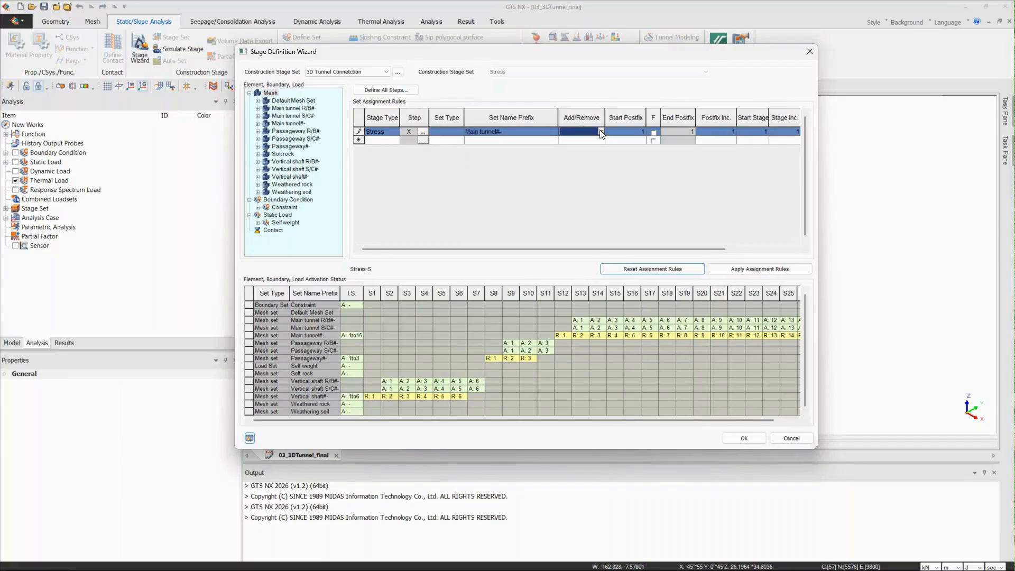
pyautogui.click(601, 131)
pyautogui.click(568, 148)
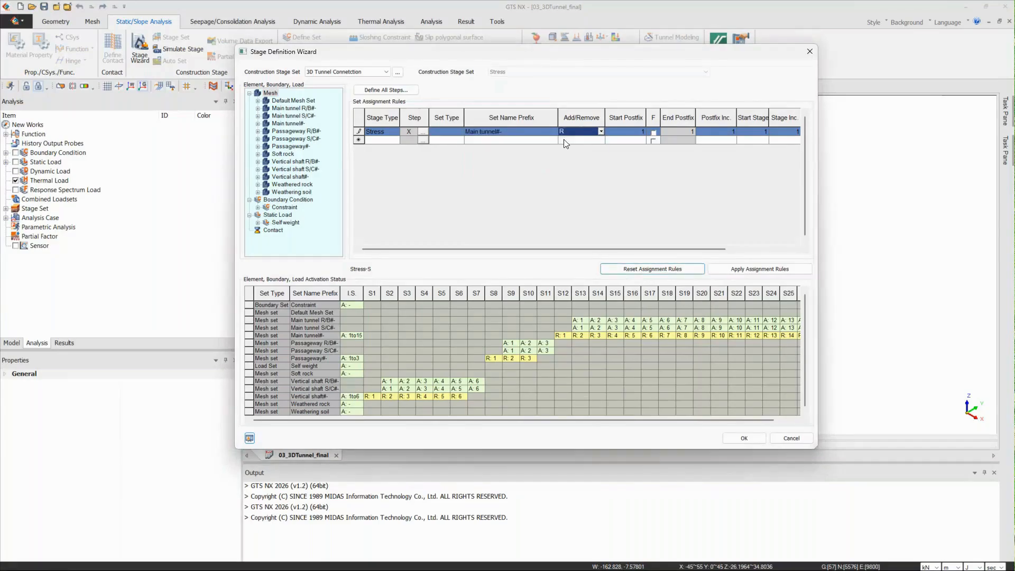
# Set up a second Stress rule that adds (A) the Main tunnel R/B#- mesh set, and close the wizard without applying the rules
pyautogui.click(510, 140)
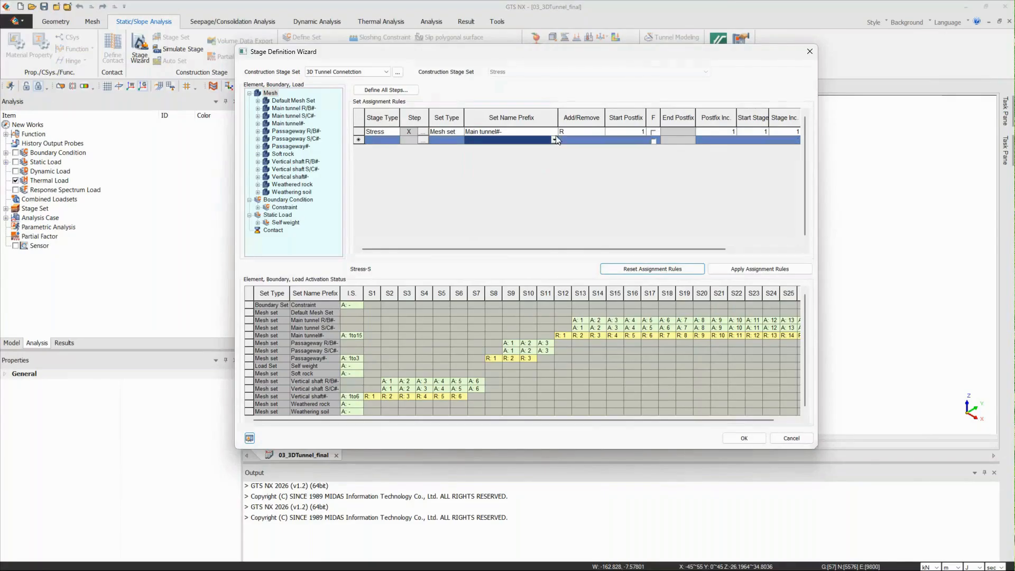
pyautogui.click(583, 139)
pyautogui.write('A')
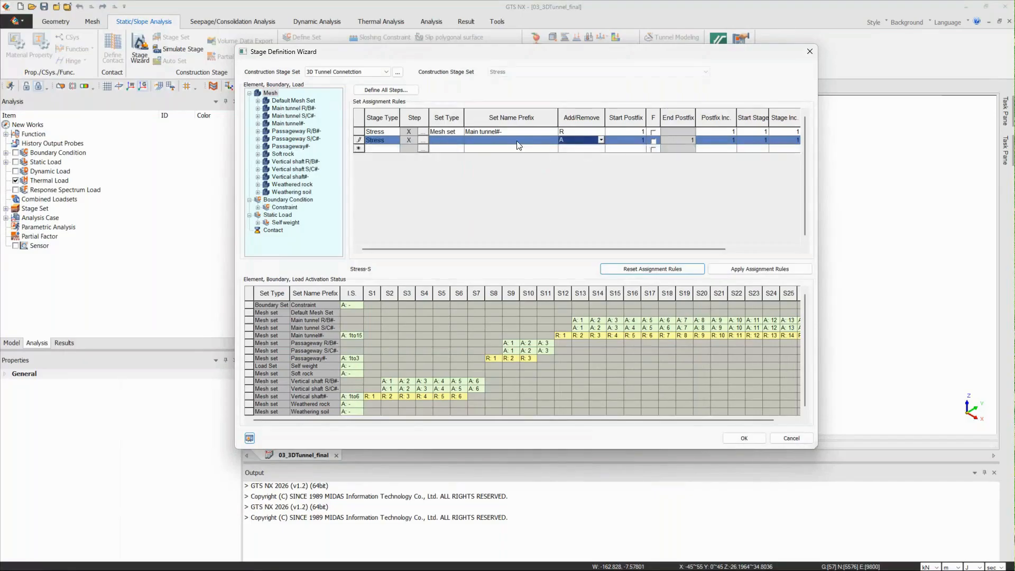
pyautogui.click(522, 141)
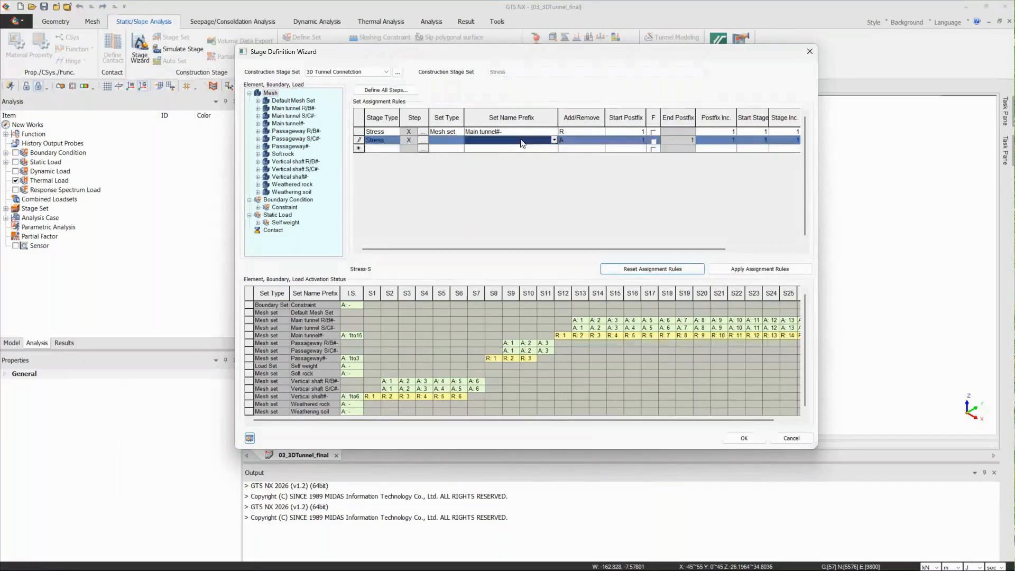
pyautogui.click(554, 141)
pyautogui.click(502, 159)
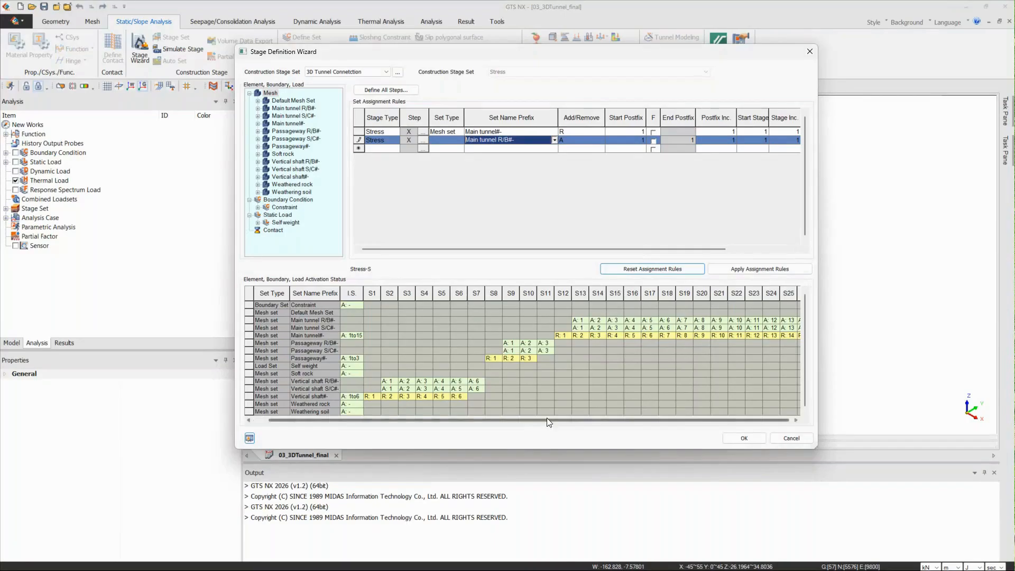
pyautogui.moveTo(547, 419); pyautogui.dragTo(585, 419)
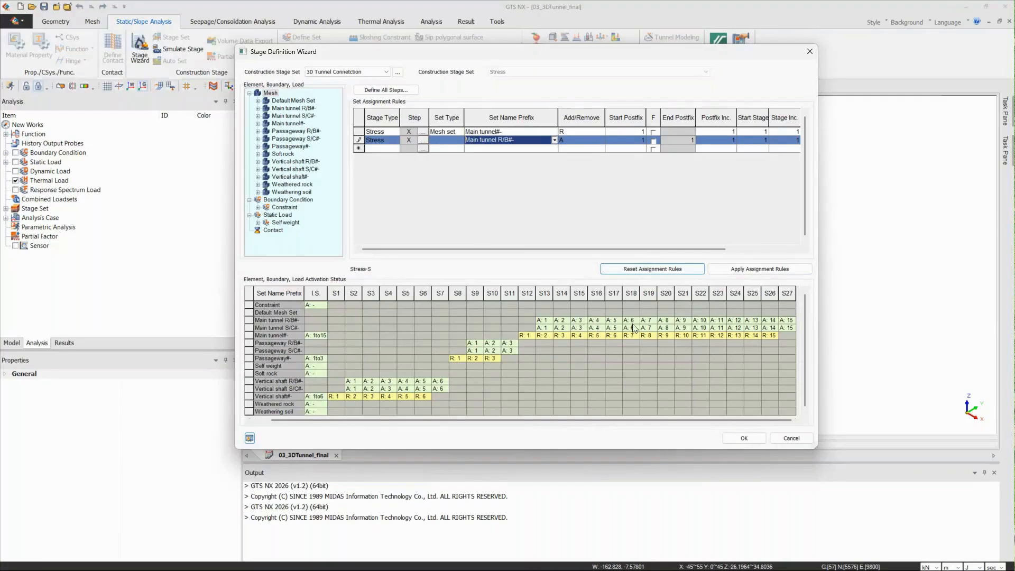
pyautogui.click(809, 51)
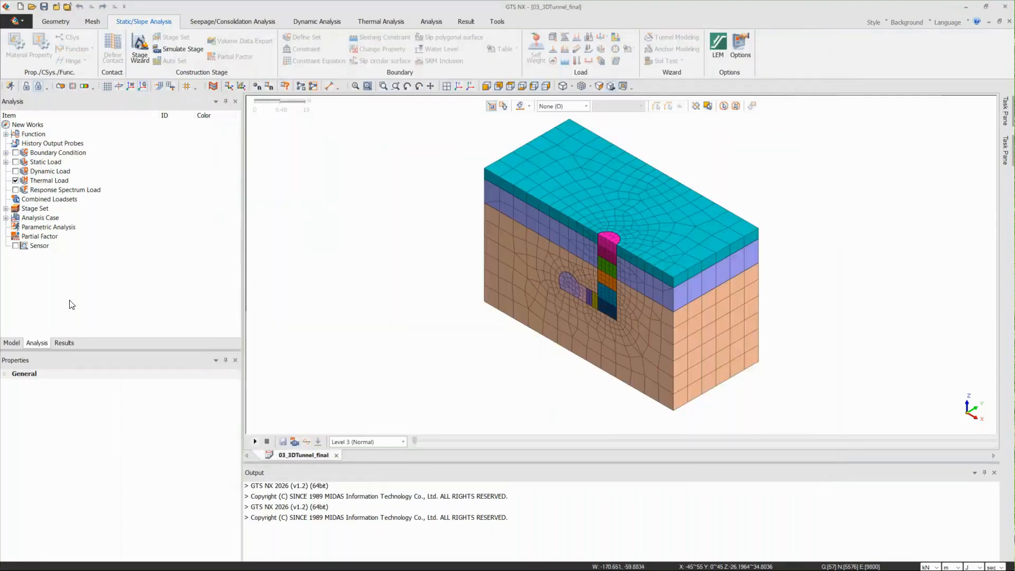
# Expand the 3D Tunnel Connetction stage set and look through its construction stages
pyautogui.click(6, 208)
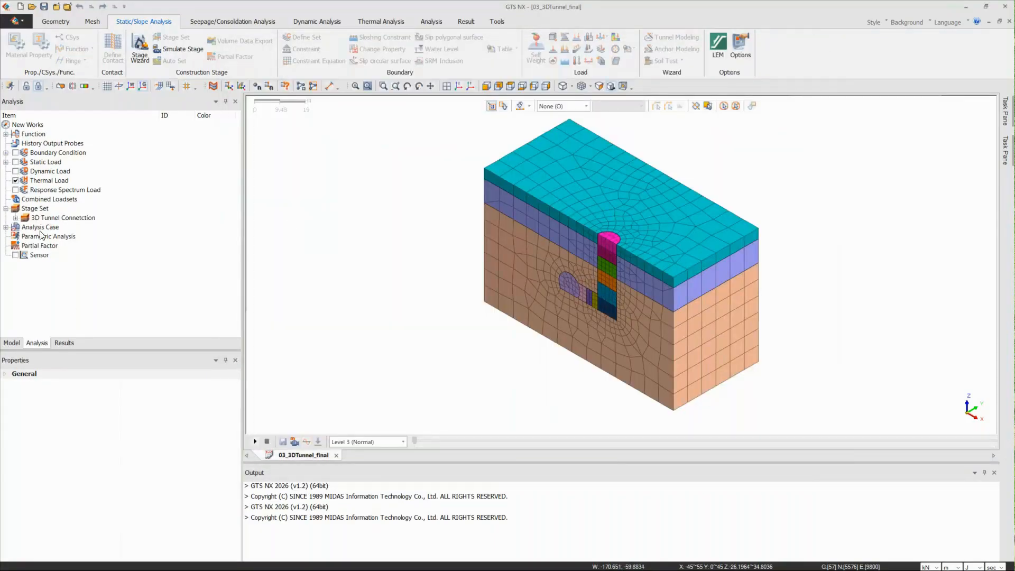
pyautogui.click(16, 218)
pyautogui.scroll(-2, 85, 252)
pyautogui.scroll(5, 77, 238)
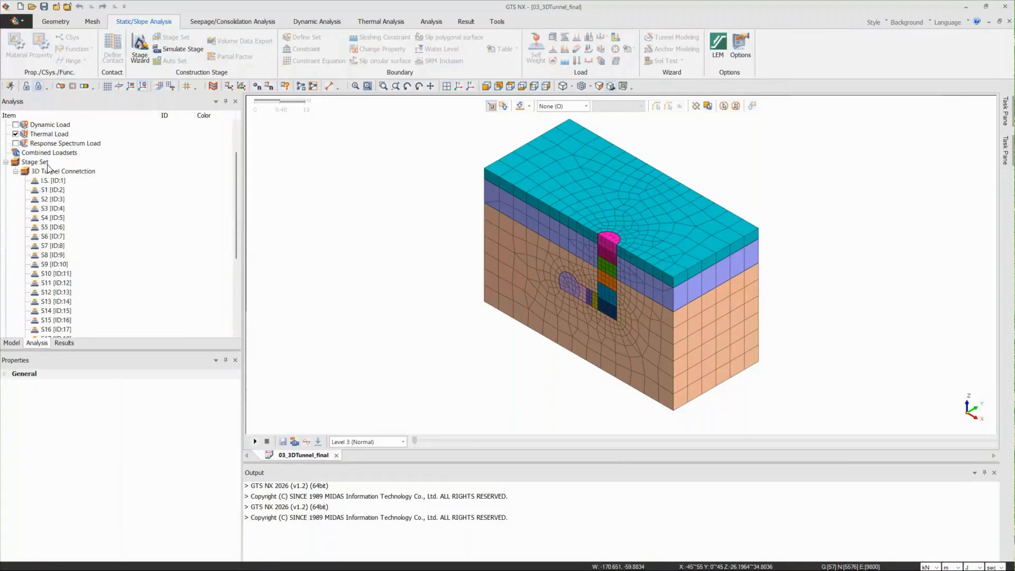
# Look through the 3D Tunnel Connetction stages down to S27 and expand the model's geometry sets
pyautogui.scroll(-5, 82, 209)
pyautogui.scroll(3, 66, 280)
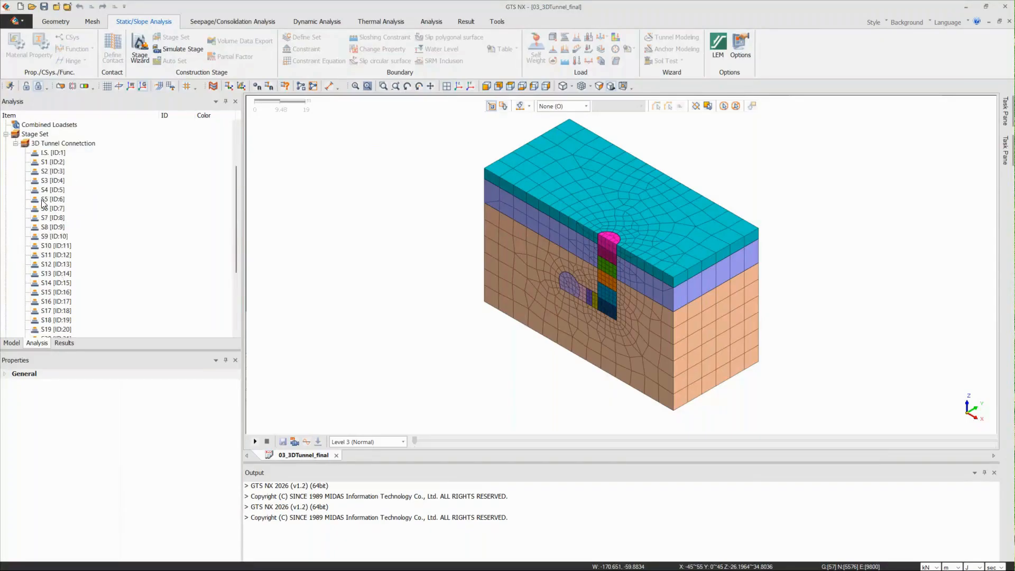
pyautogui.scroll(-3, 64, 192)
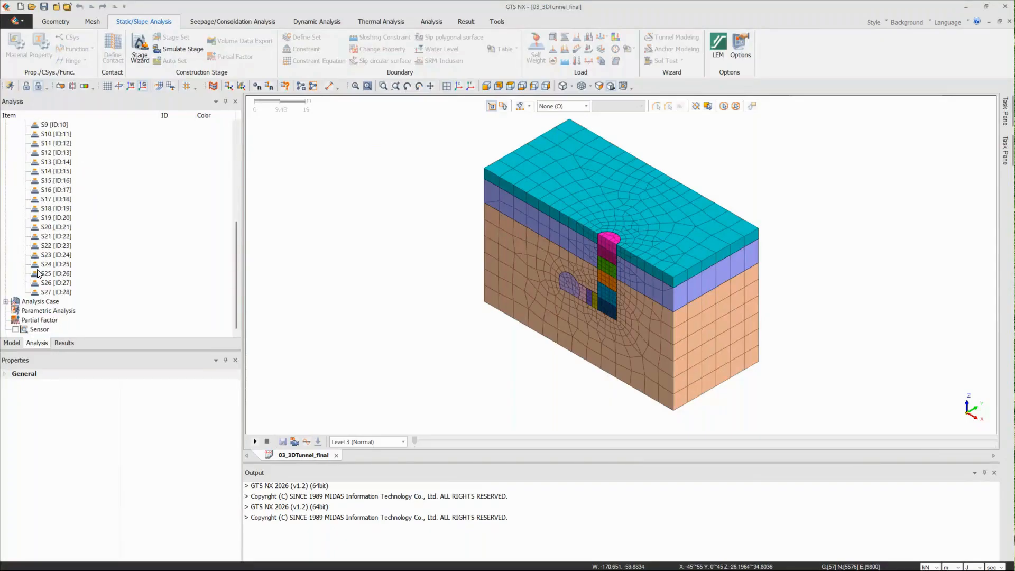
pyautogui.click(10, 343)
pyautogui.click(6, 190)
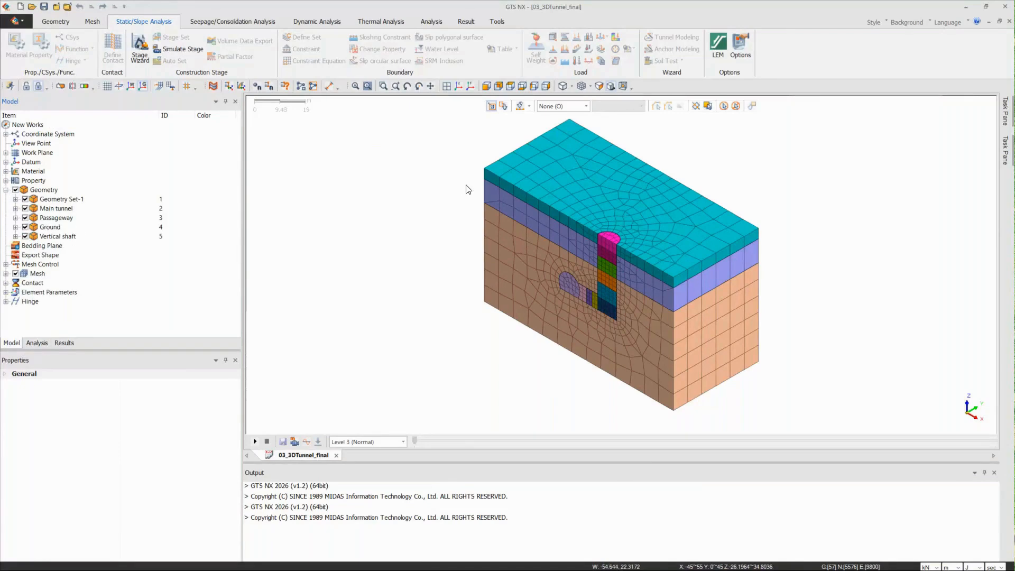
pyautogui.scroll(-1, 439, 287)
pyautogui.scroll(1, 618, 223)
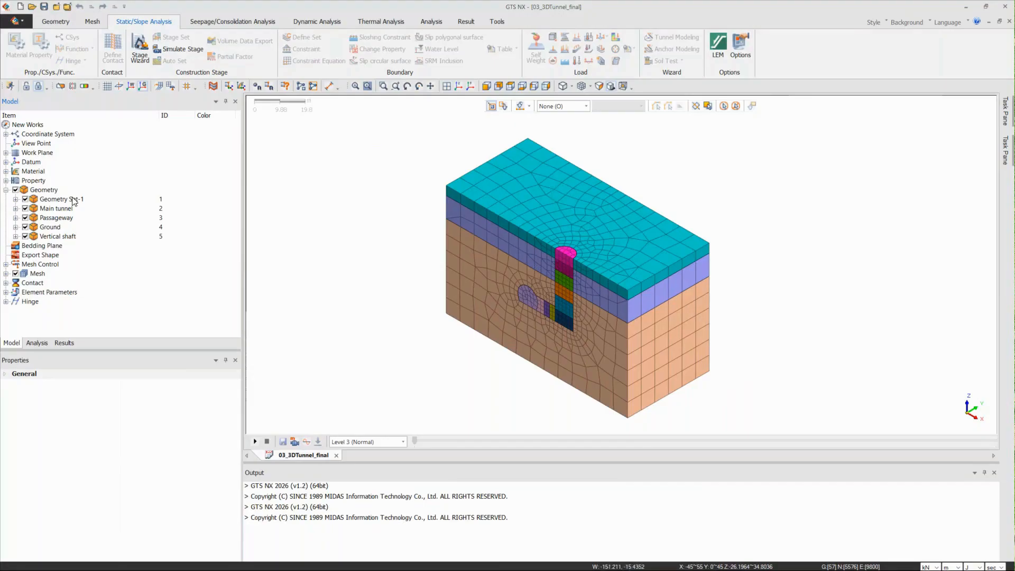
pyautogui.click(95, 23)
pyautogui.scroll(-1, 607, 329)
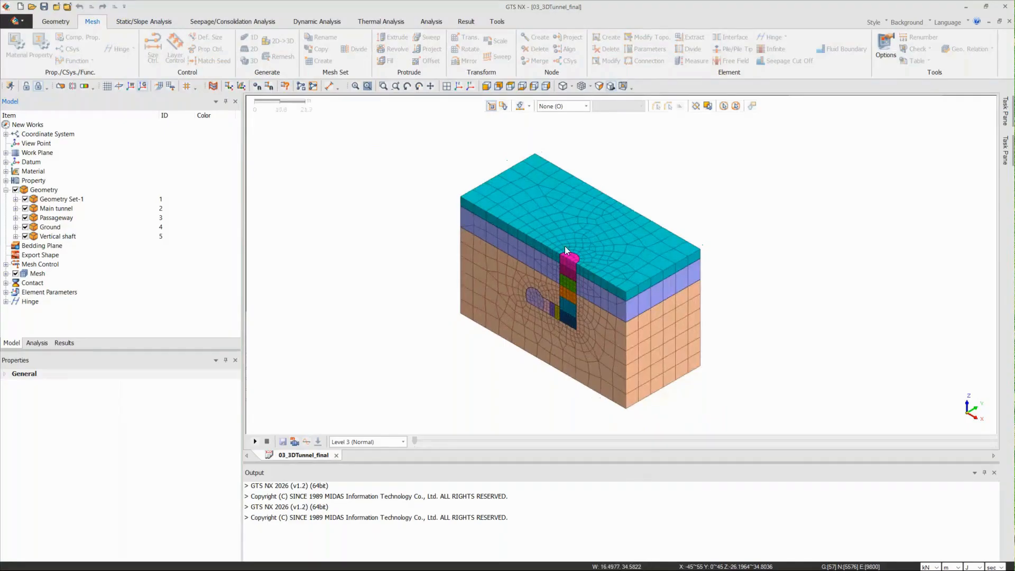
pyautogui.scroll(-1, 714, 236)
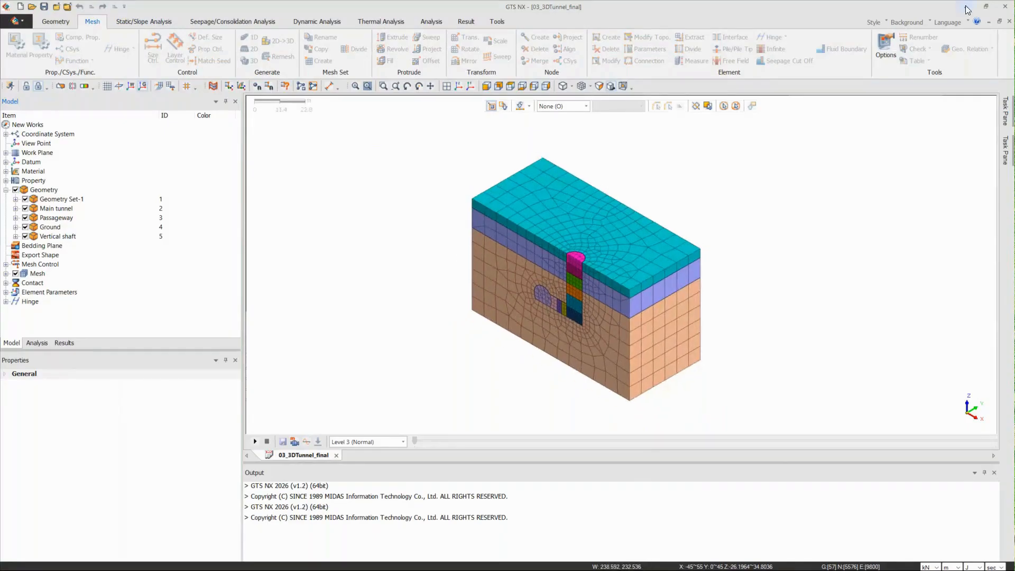
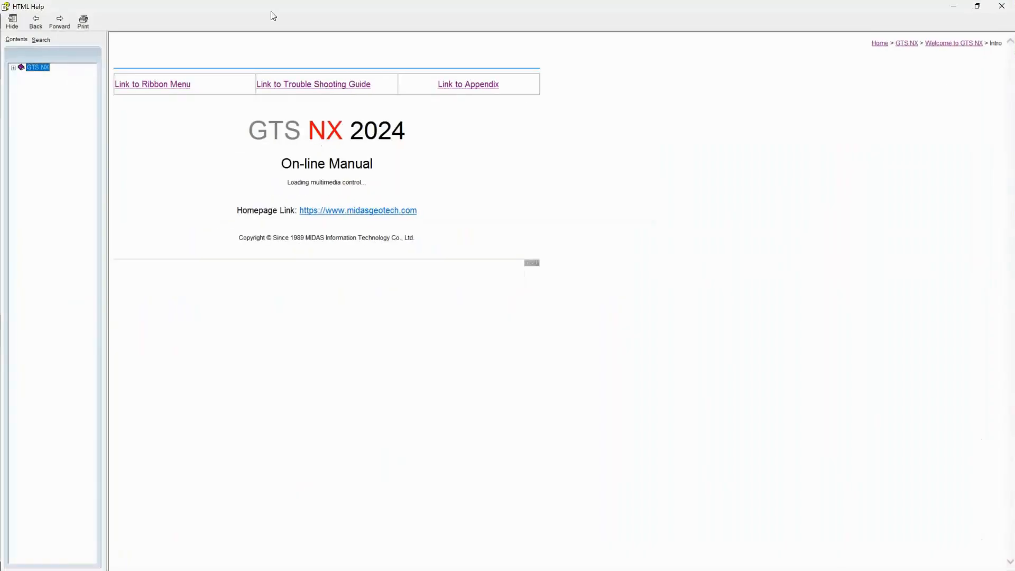
# In the HTML Help on-line manual, use the ribbon reference to open the Tunnel Modeling wizard page under Static/Slope Analysis
pyautogui.click(123, 91)
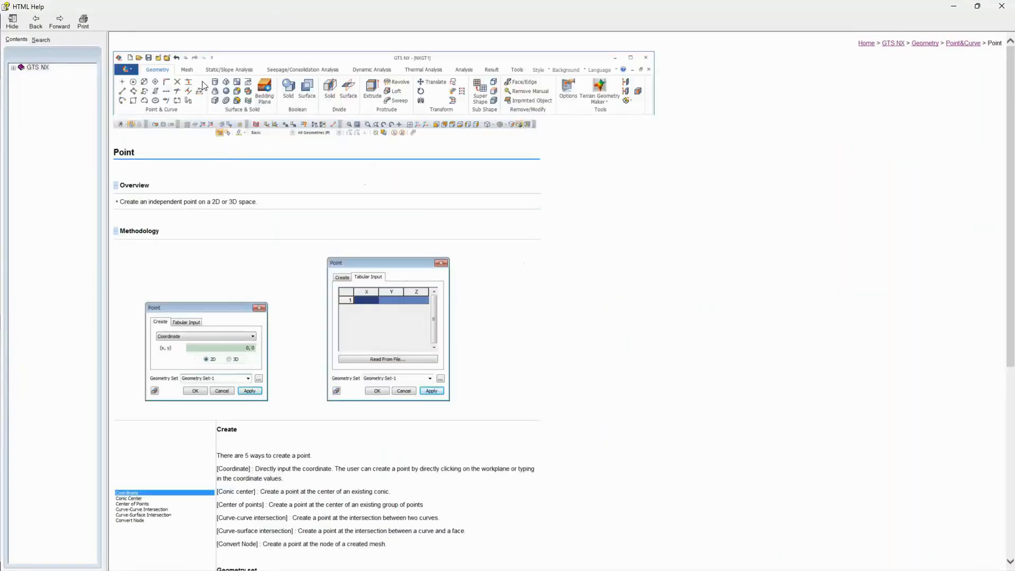
pyautogui.click(186, 70)
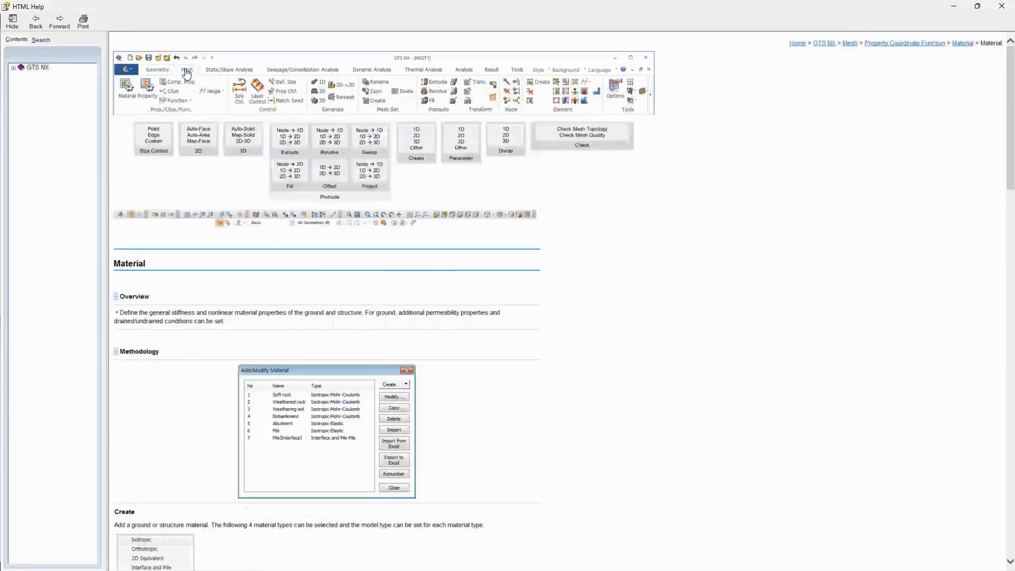
pyautogui.click(231, 70)
pyautogui.click(531, 79)
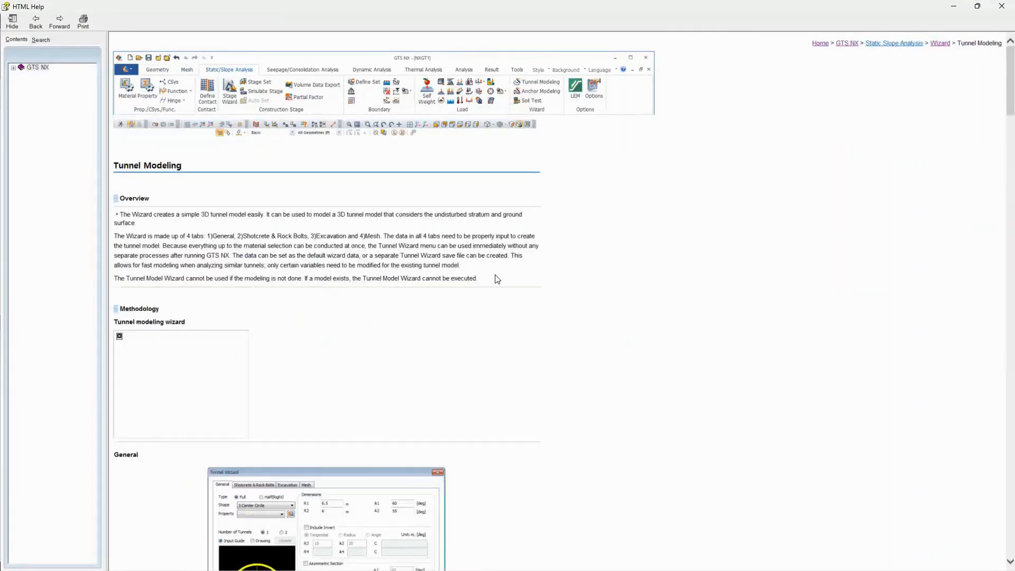
# Read the Tunnel Modeling page's Mesh section, including its Ground Modeling, Strata and Terrain input descriptions
pyautogui.scroll(-10, 492, 280)
pyautogui.scroll(-15, 487, 285)
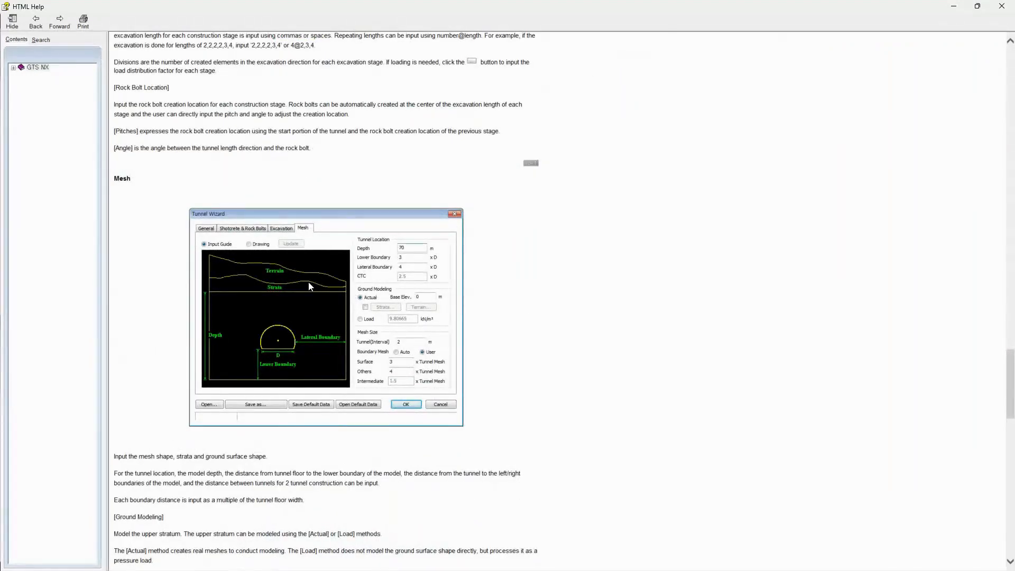
pyautogui.scroll(-3, 308, 286)
pyautogui.scroll(3, 309, 286)
pyautogui.scroll(-3, 334, 280)
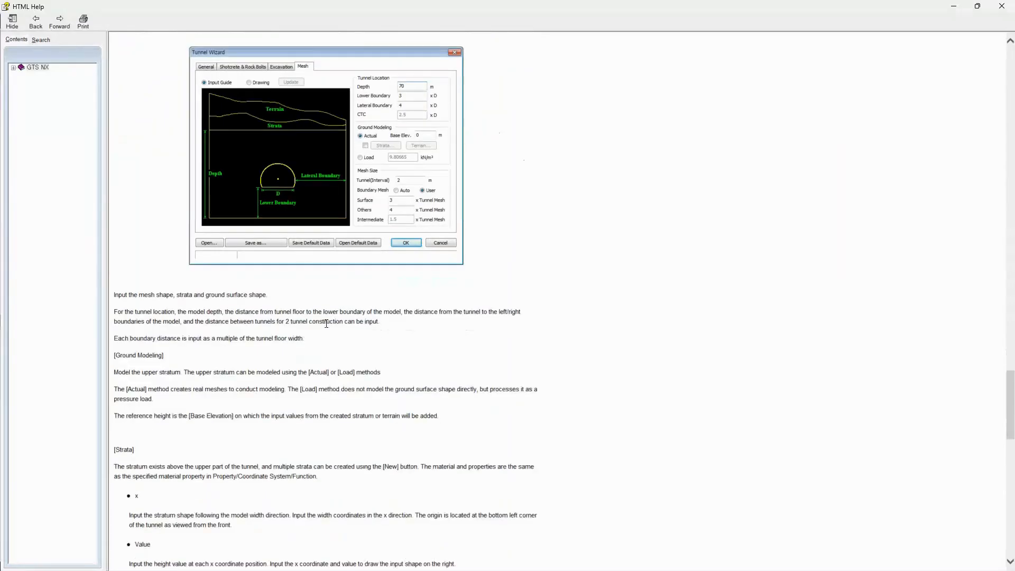
pyautogui.scroll(-8, 325, 301)
pyautogui.scroll(-1, 317, 285)
pyautogui.scroll(2, 274, 223)
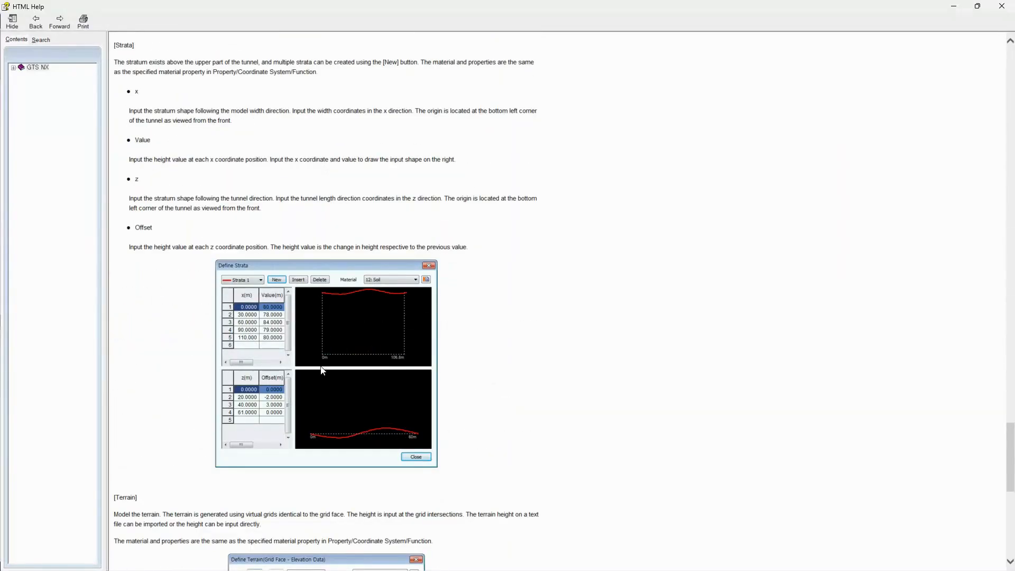
pyautogui.scroll(2, 323, 370)
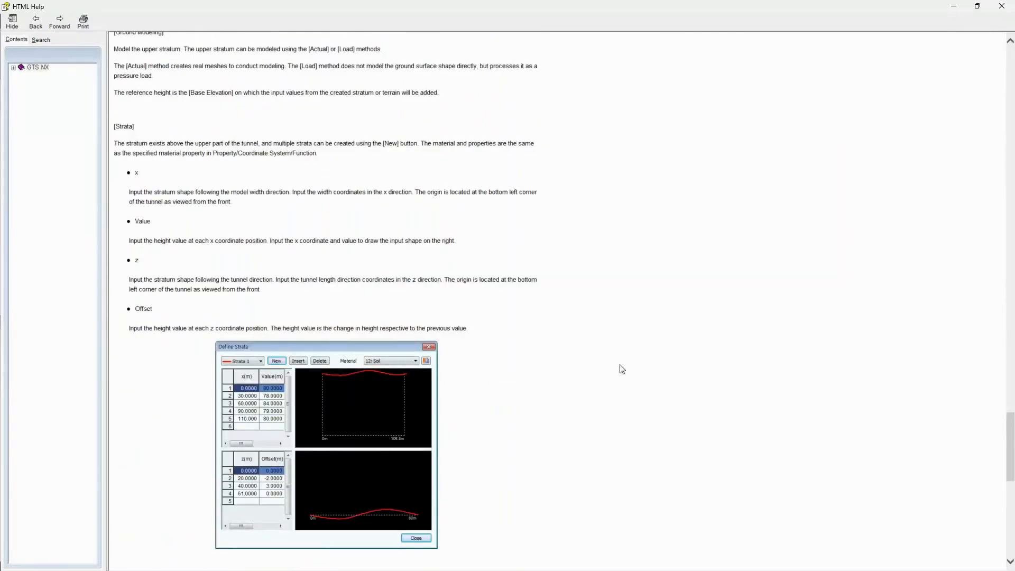
pyautogui.scroll(-4, 423, 363)
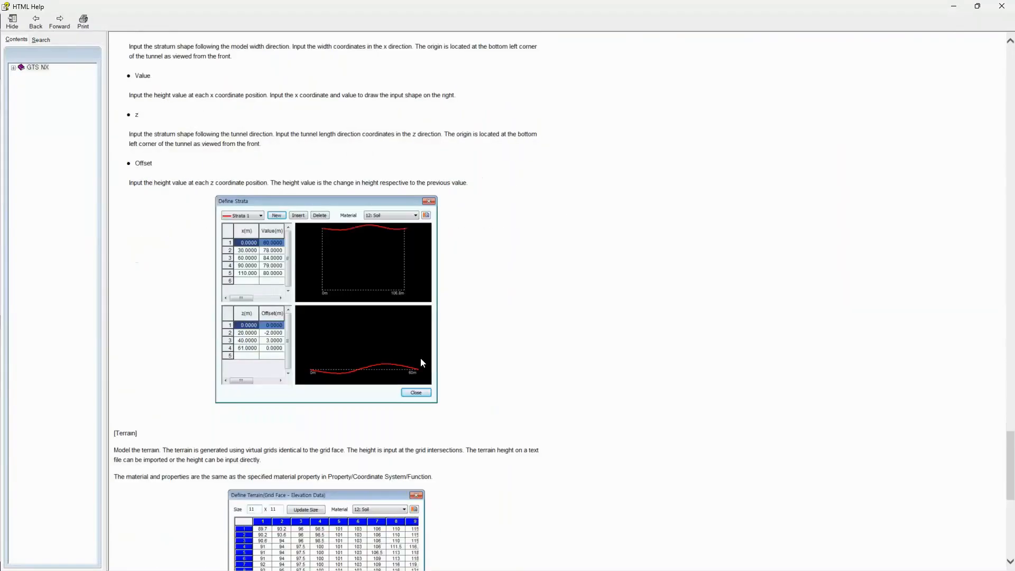
pyautogui.scroll(-1, 420, 358)
pyautogui.scroll(-3, 336, 334)
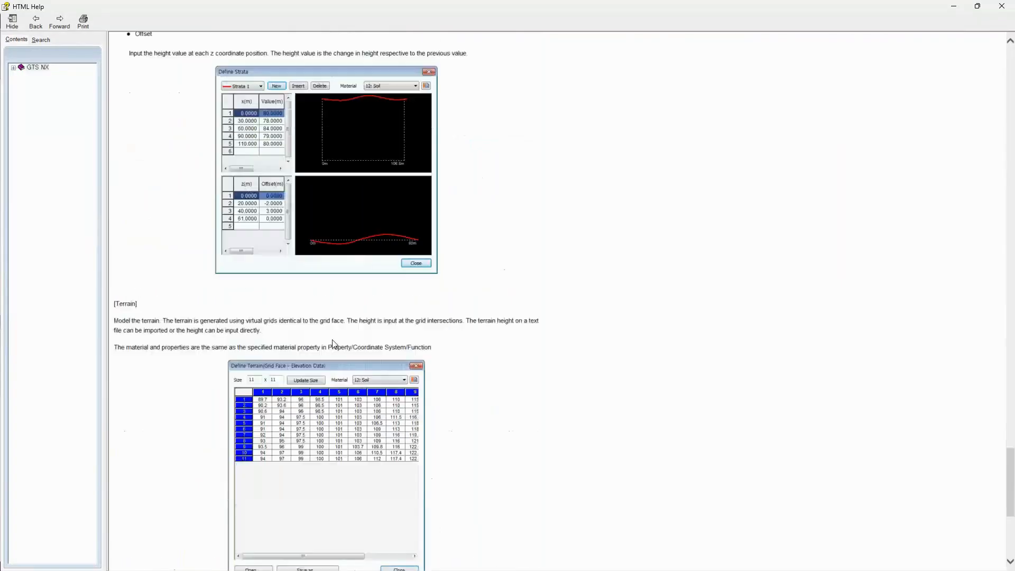
# Recheck the Strata and Mesh descriptions, and go back up the page to the tunnel section shape and Excavation Method diagrams
pyautogui.scroll(8, 332, 344)
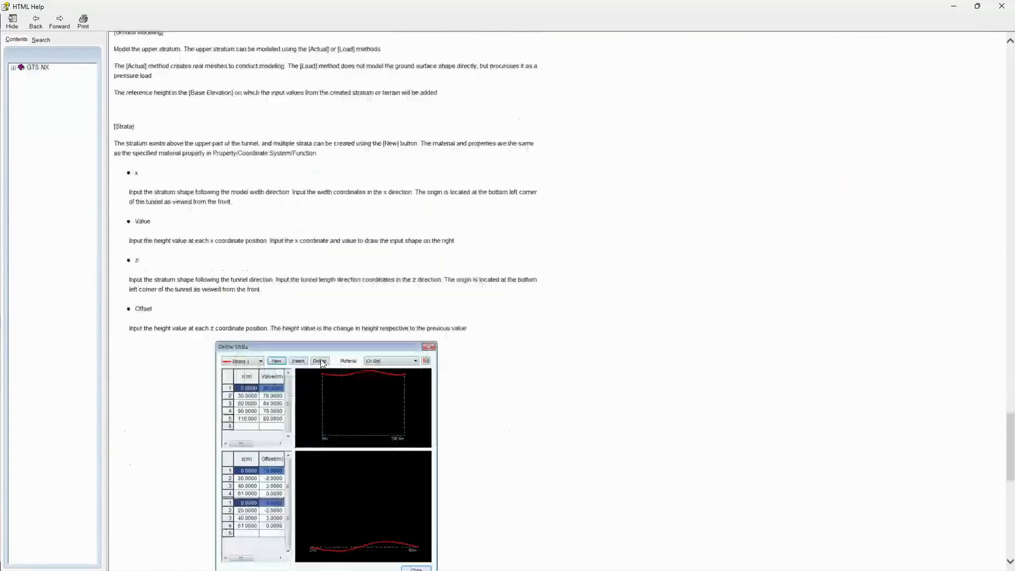
pyautogui.scroll(-11, 343, 366)
pyautogui.scroll(20, 365, 372)
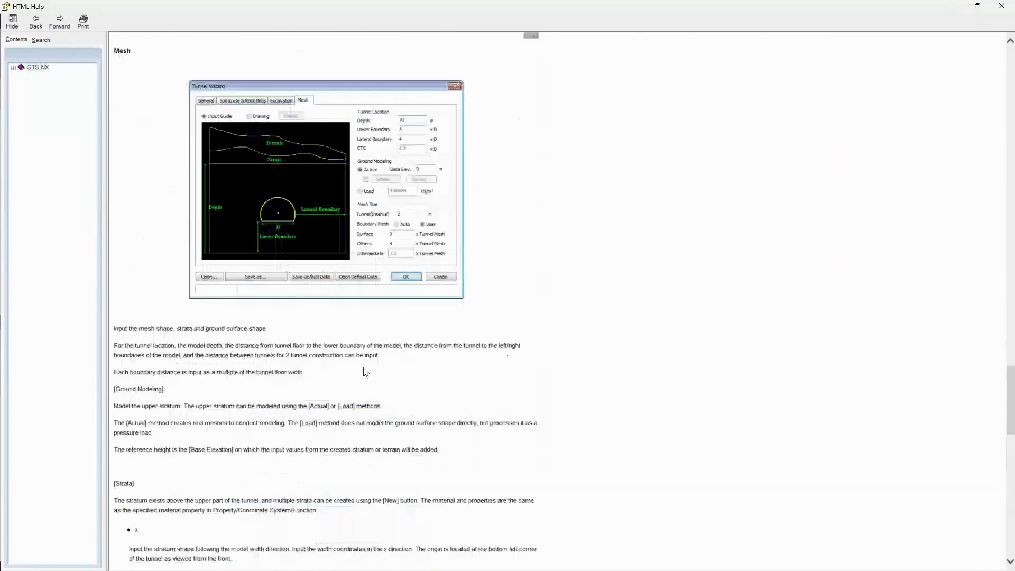
pyautogui.scroll(5, 364, 369)
pyautogui.scroll(20, 388, 257)
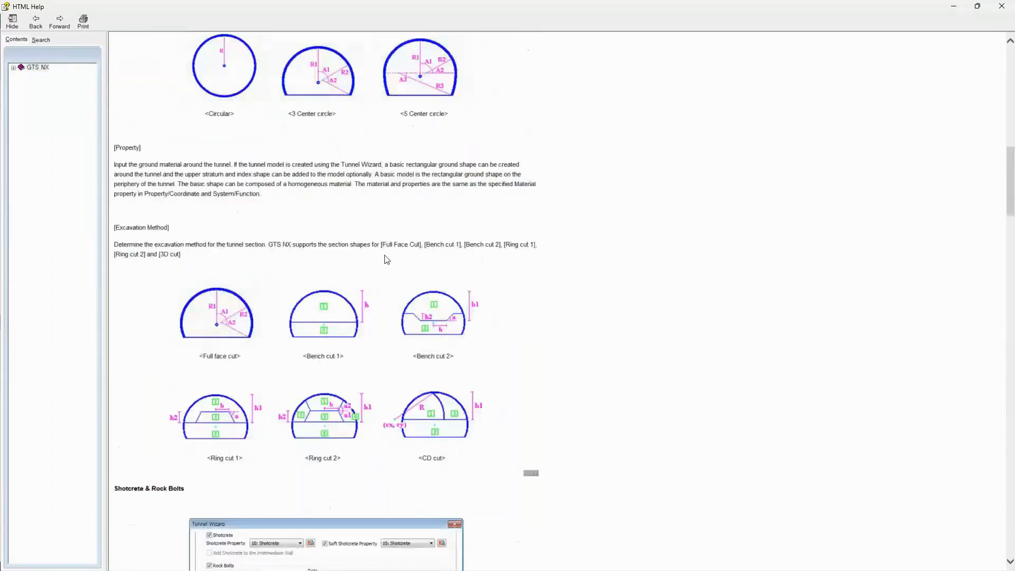
pyautogui.scroll(12, 389, 257)
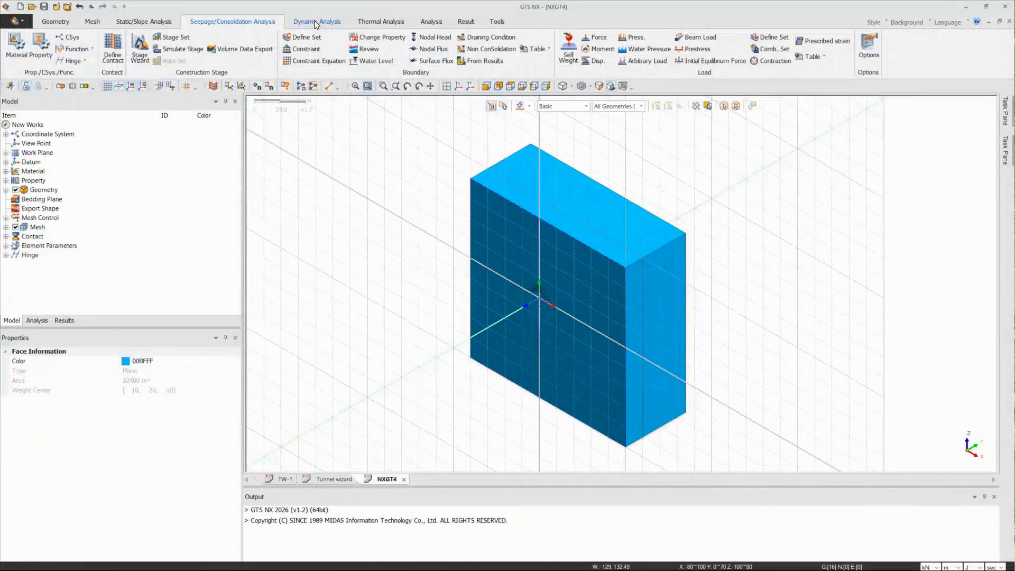
pyautogui.click(381, 22)
pyautogui.click(429, 23)
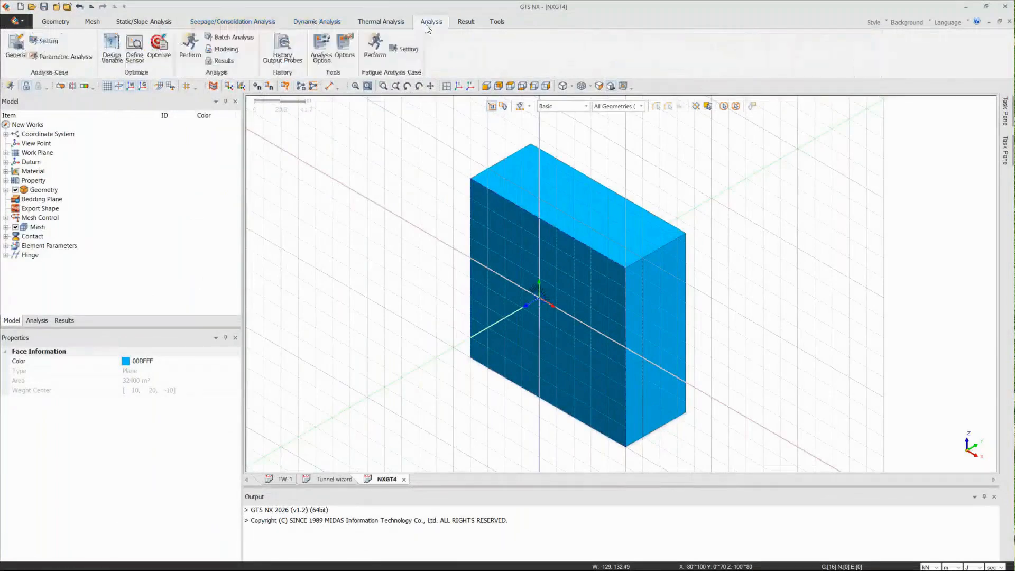
pyautogui.click(470, 22)
pyautogui.click(138, 22)
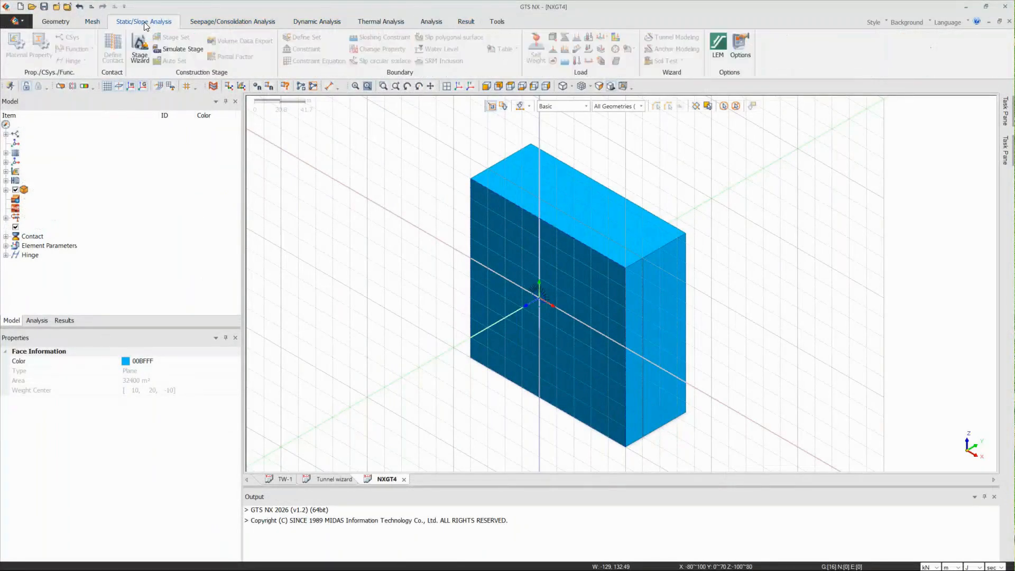
# Open the Terrain Geometry Maker from the NXGT4 model and look over its workspace
pyautogui.click(55, 22)
pyautogui.click(696, 59)
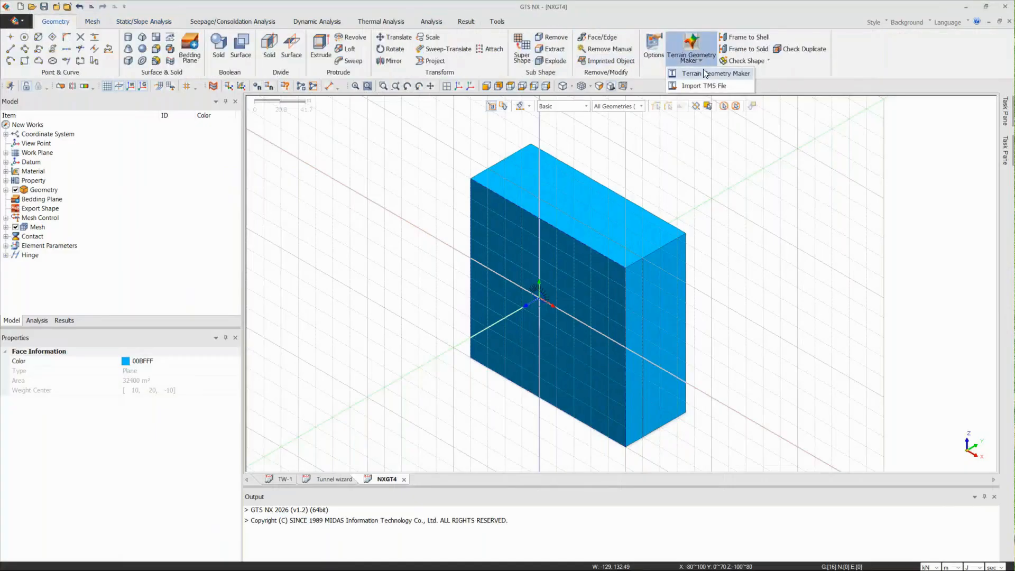
pyautogui.click(703, 73)
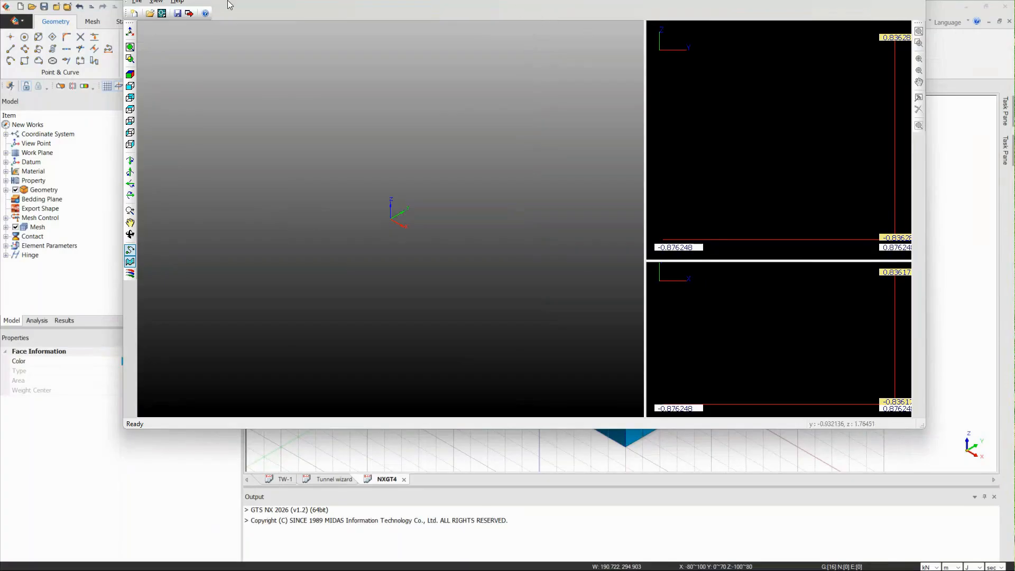
pyautogui.moveTo(231, 4); pyautogui.dragTo(276, 19)
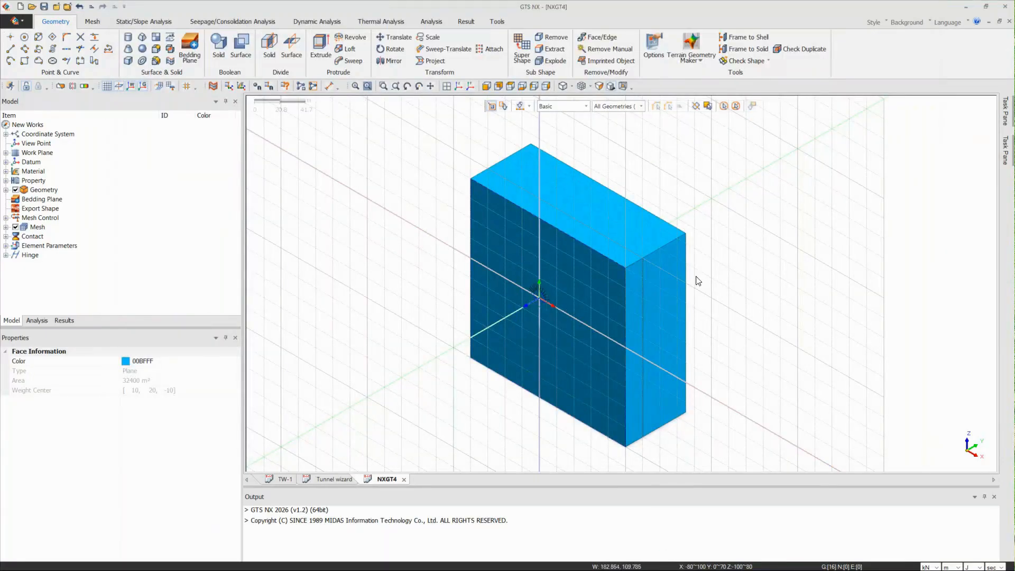
pyautogui.moveTo(699, 550)
pyautogui.scroll(2, 614, 222)
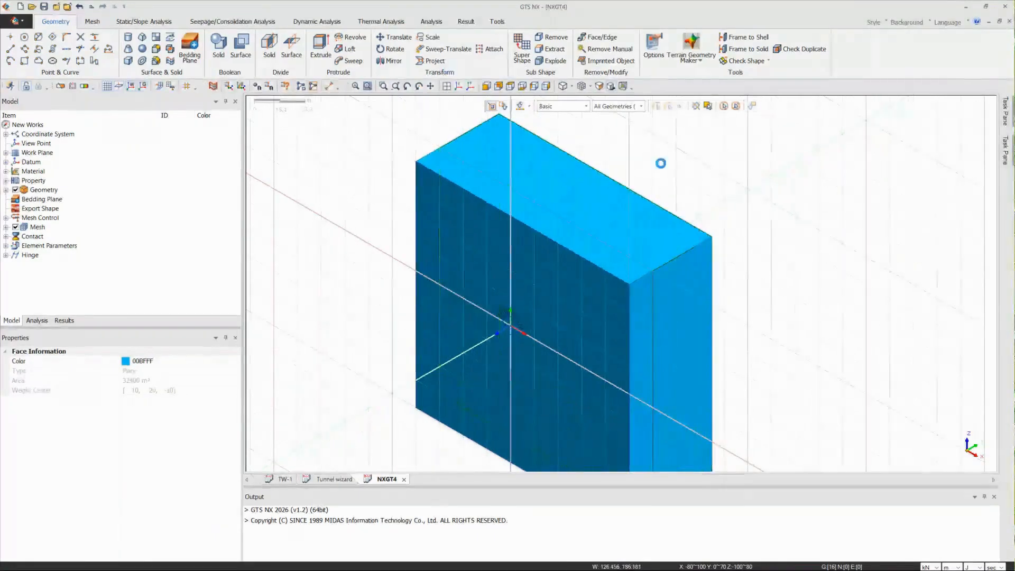
pyautogui.scroll(-1, 495, 329)
pyautogui.scroll(-2, 694, 229)
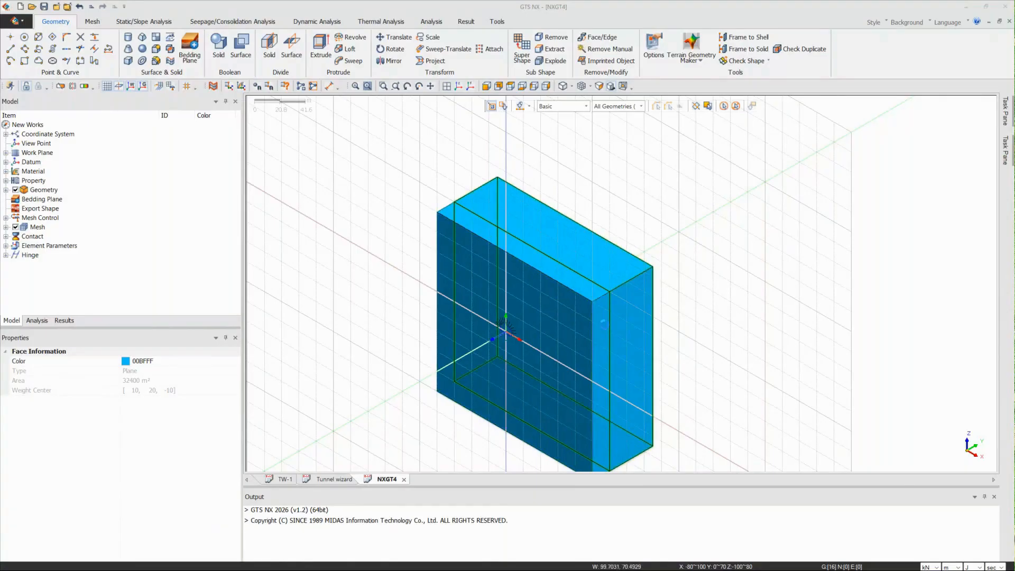
pyautogui.scroll(-1, 575, 189)
pyautogui.scroll(1, 579, 347)
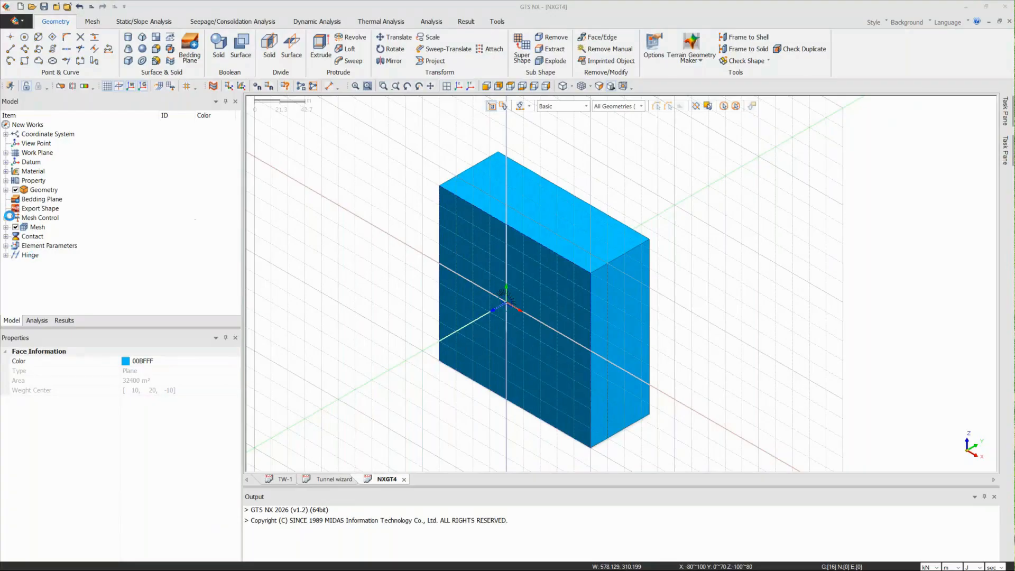
# Add a construction stage set named Construction Stage Set-1 with the Stress-Seepage-Slope stage type
pyautogui.click(36, 320)
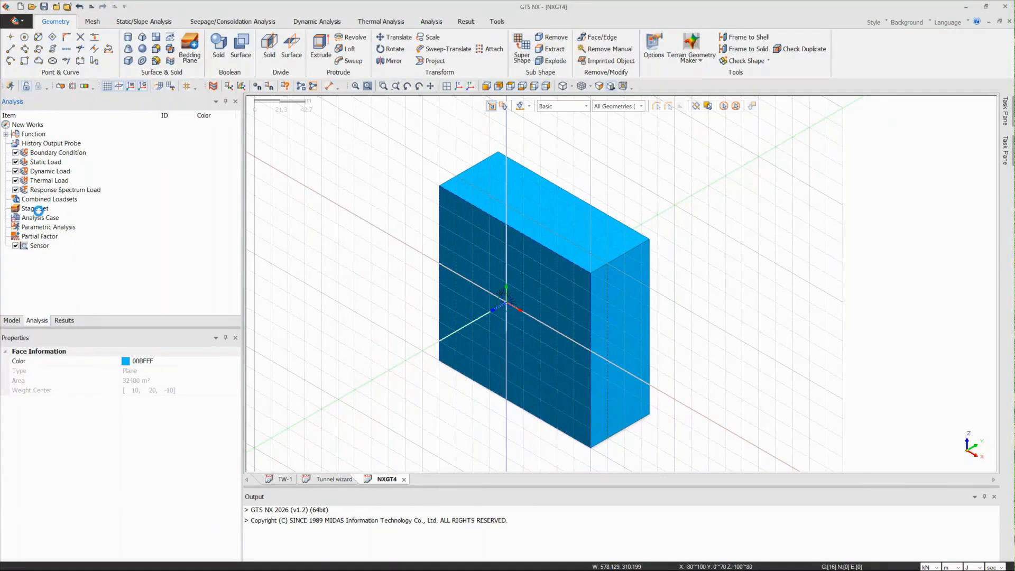
pyautogui.rightClick(46, 209)
pyautogui.click(76, 216)
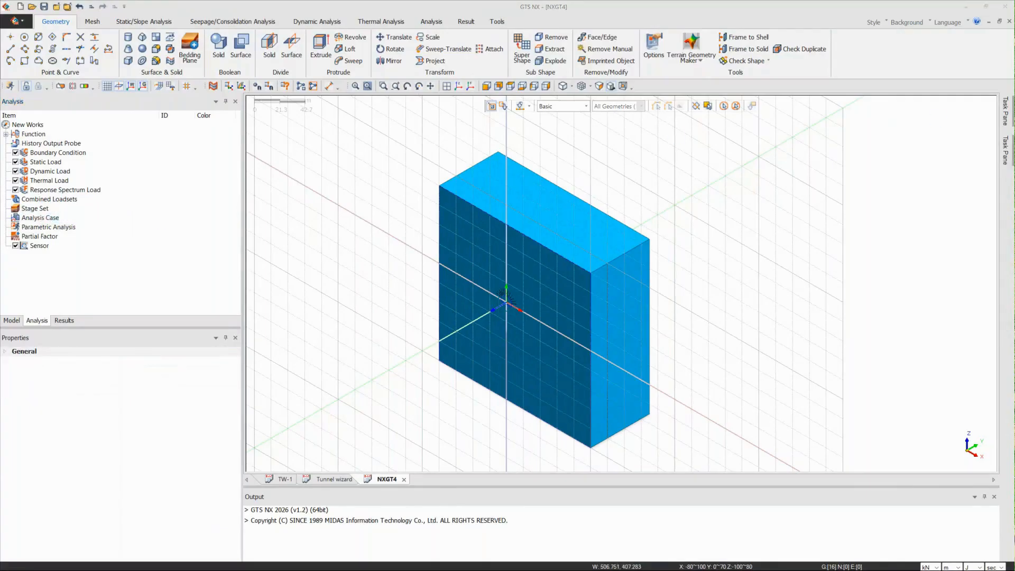
pyautogui.moveTo(772, 204); pyautogui.dragTo(396, 170)
pyautogui.click(386, 200)
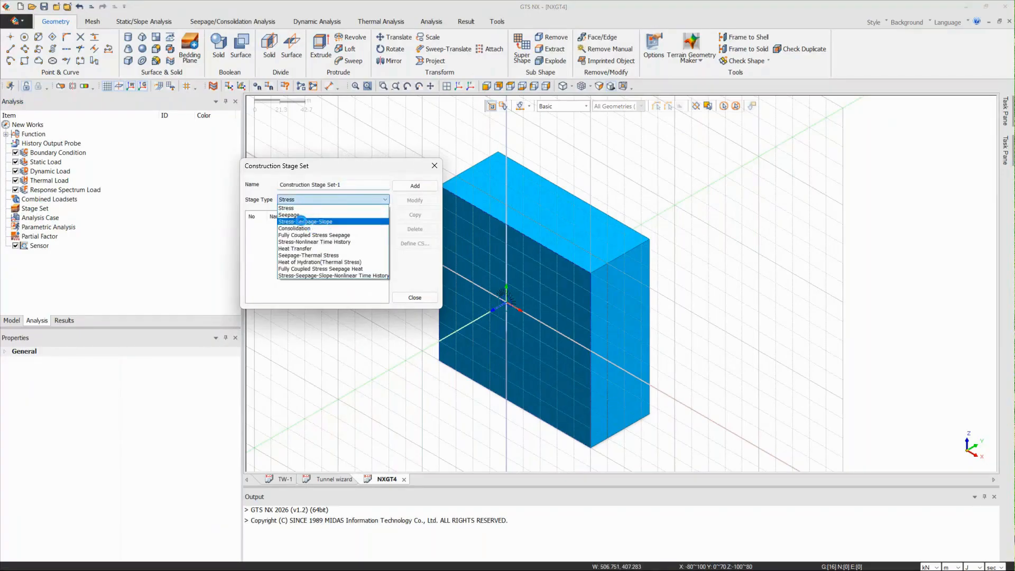
pyautogui.click(303, 221)
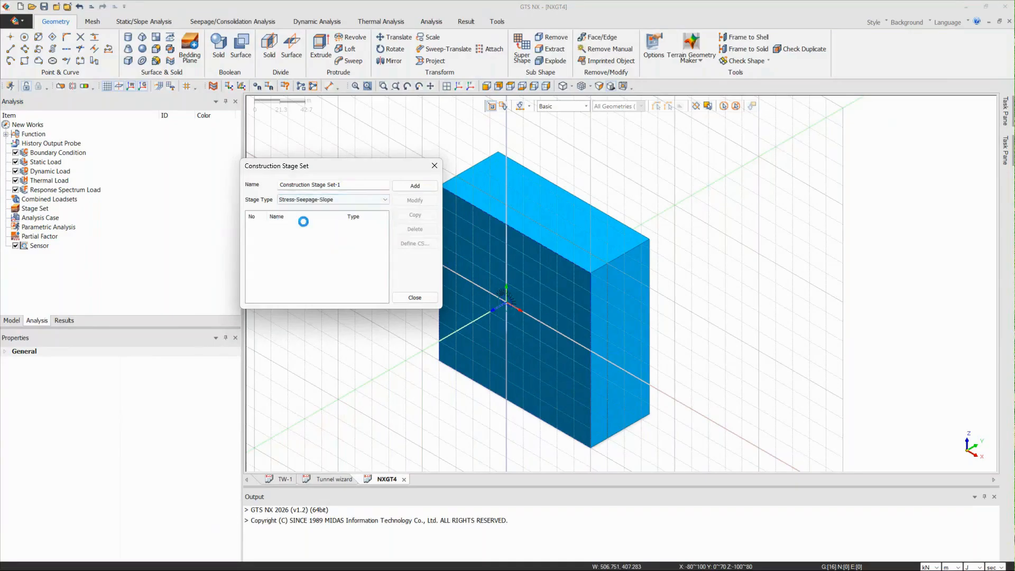
pyautogui.click(403, 186)
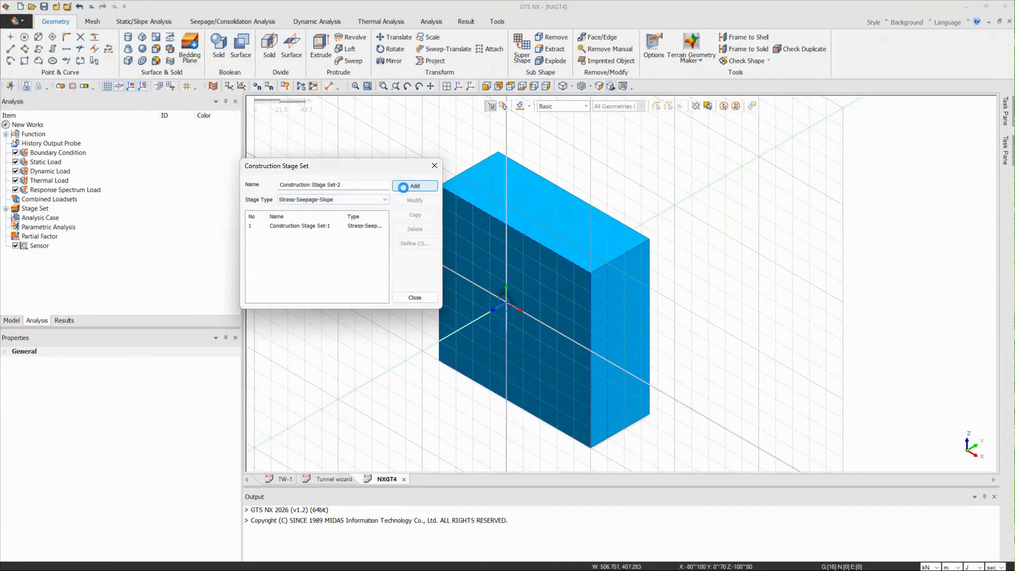
# Open the stage definition of Construction Stage Set-1, look over its available stage types, and close both construction stage windows
pyautogui.click(315, 225)
pyautogui.click(1009, 56)
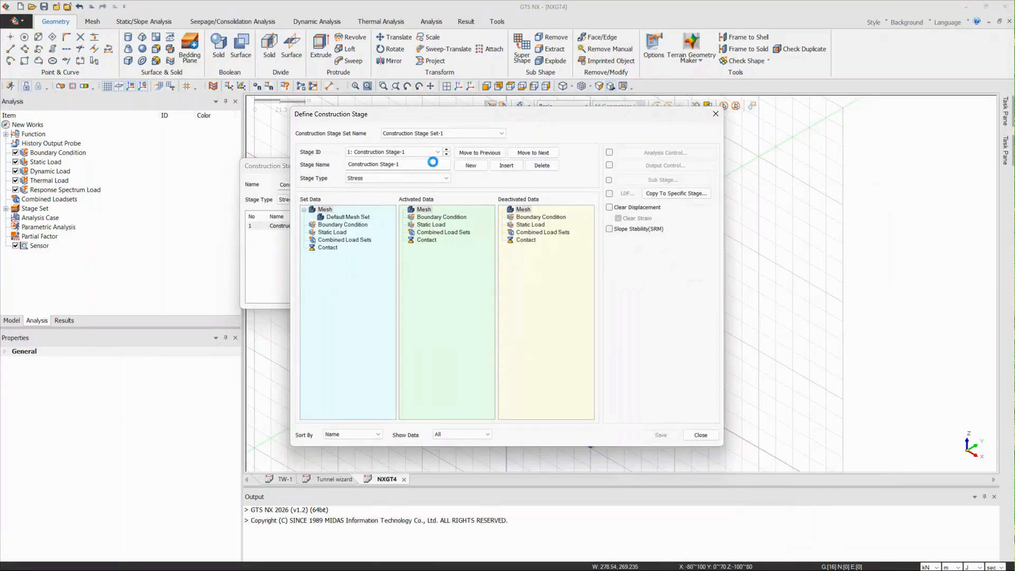
pyautogui.click(375, 177)
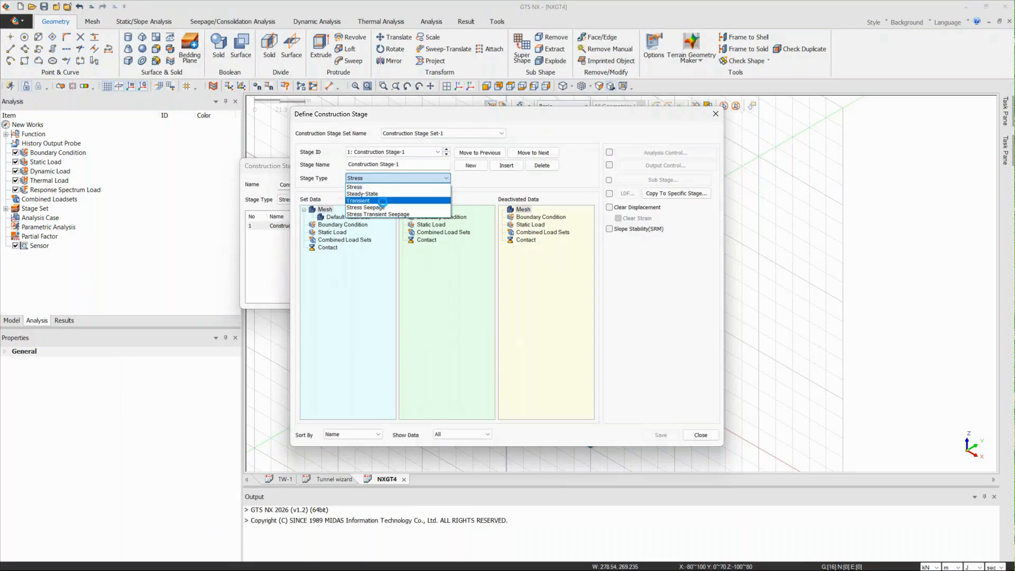
pyautogui.click(409, 316)
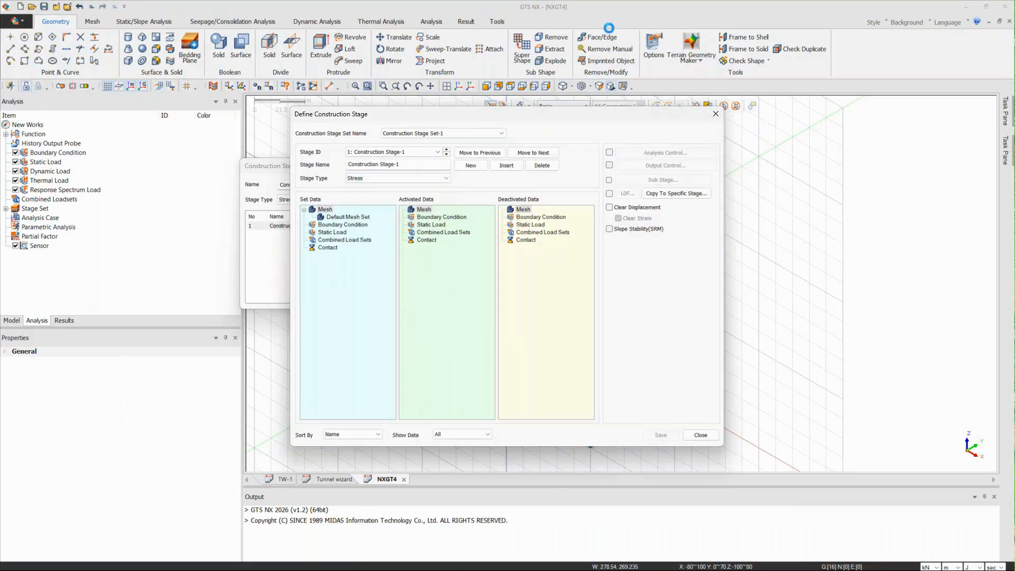
pyautogui.click(716, 115)
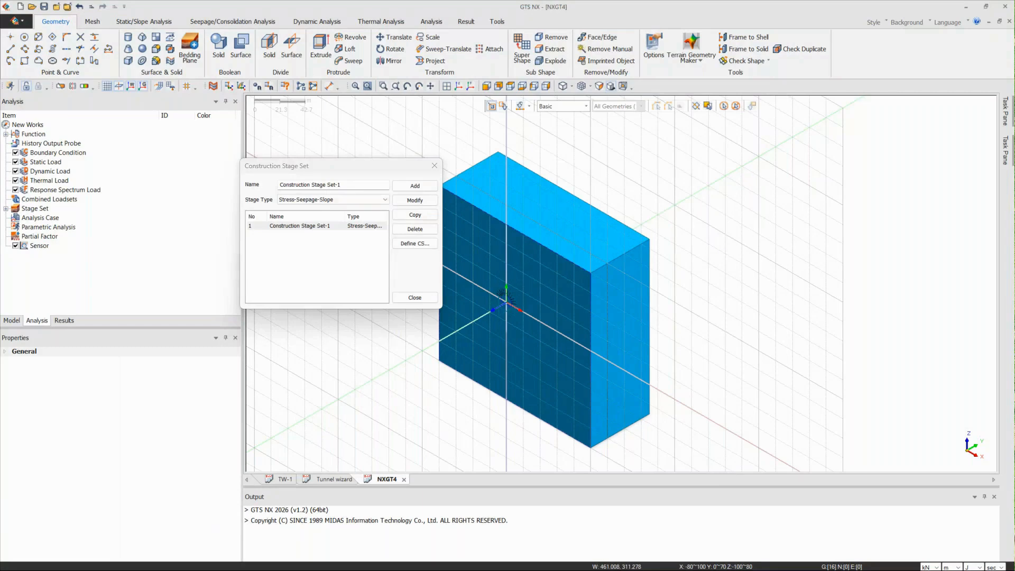
pyautogui.click(434, 166)
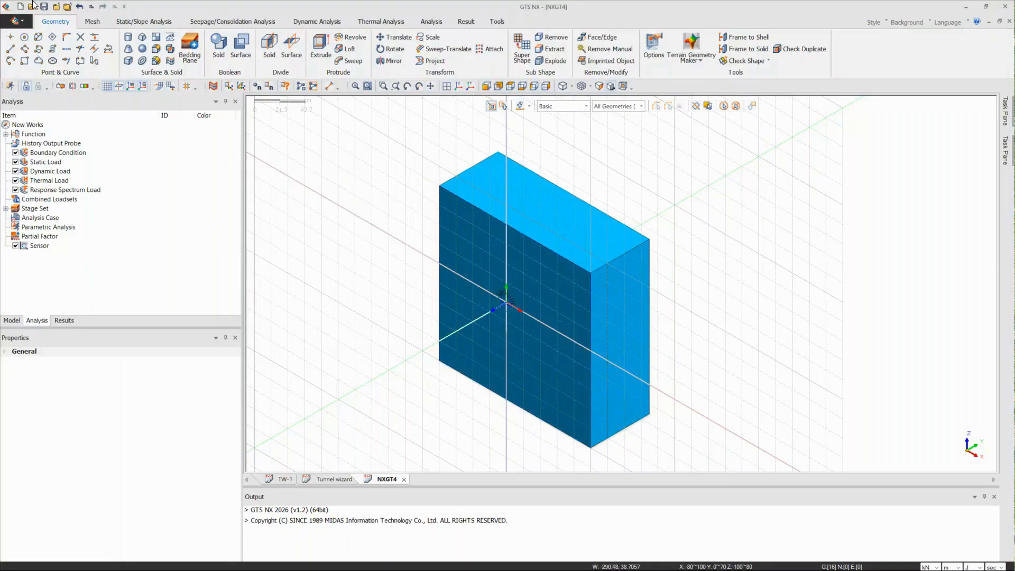
# Examine the Create Interface tool's Line and Plane options against the front view of the tunnel model, and close it without creating an interface
pyautogui.click(88, 22)
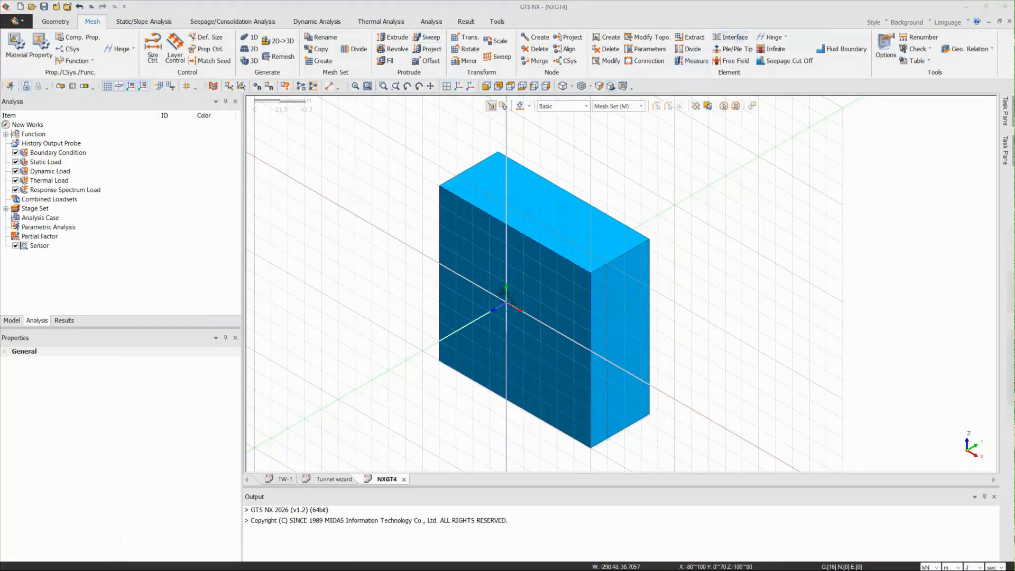
pyautogui.moveTo(982, 170); pyautogui.dragTo(257, 162)
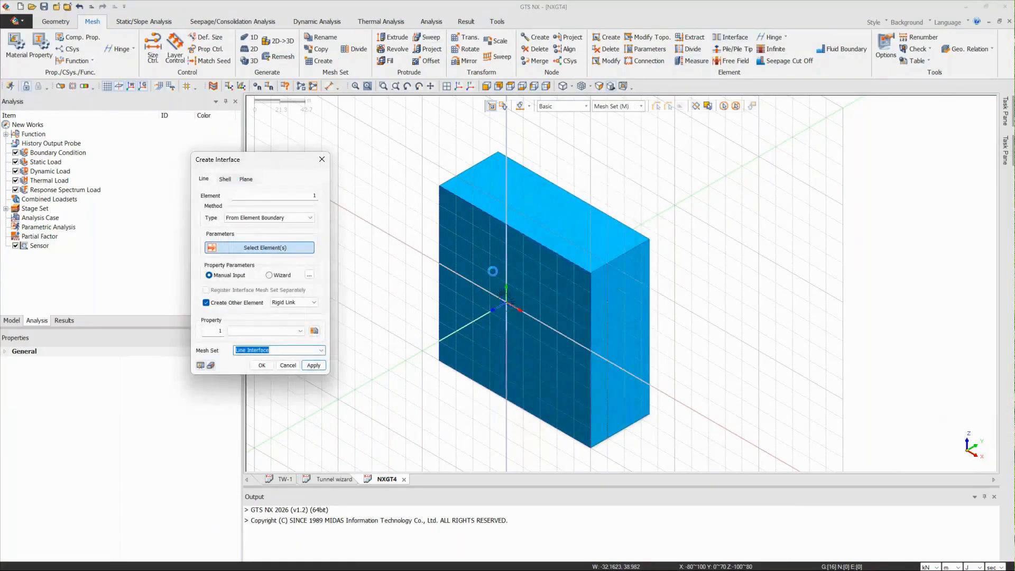
pyautogui.scroll(3, 560, 309)
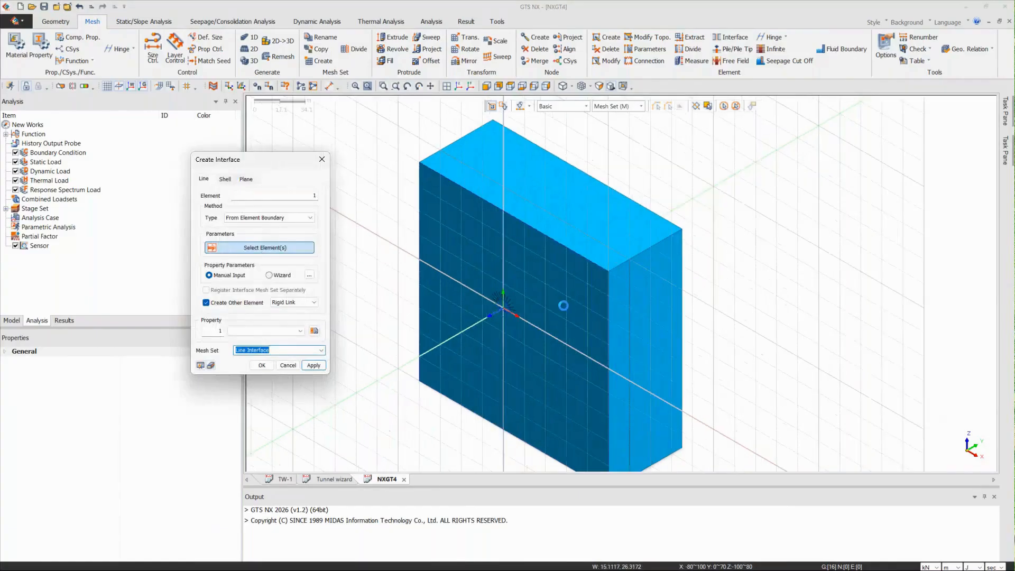
pyautogui.click(258, 181)
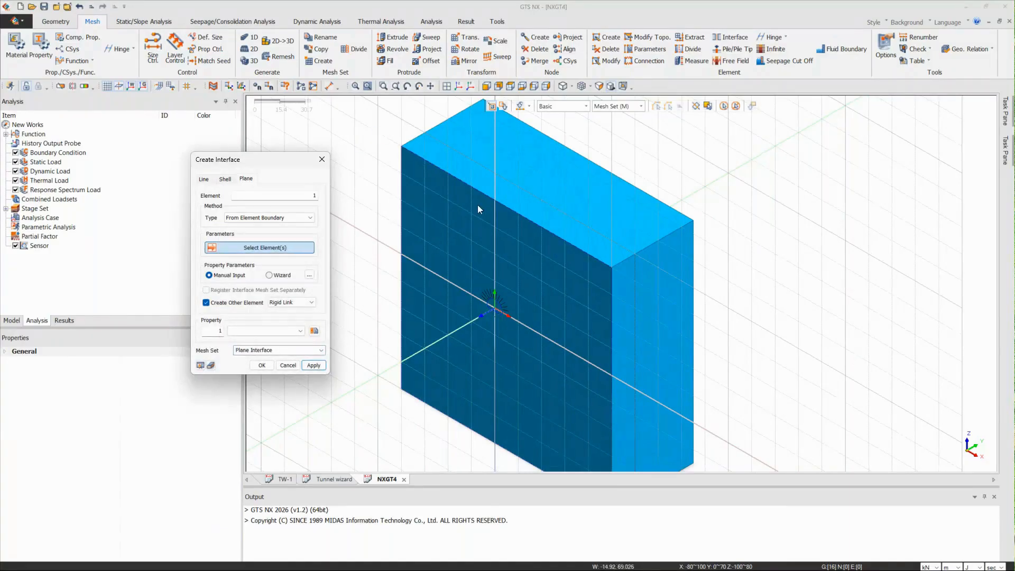
pyautogui.scroll(-1, 506, 133)
pyautogui.click(459, 86)
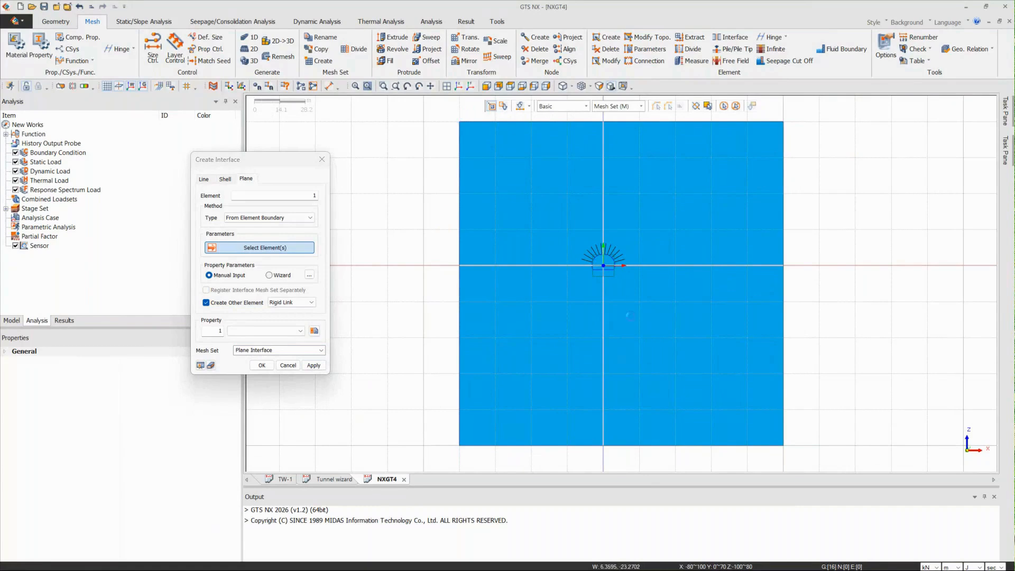
pyautogui.moveTo(251, 160); pyautogui.dragTo(354, 193)
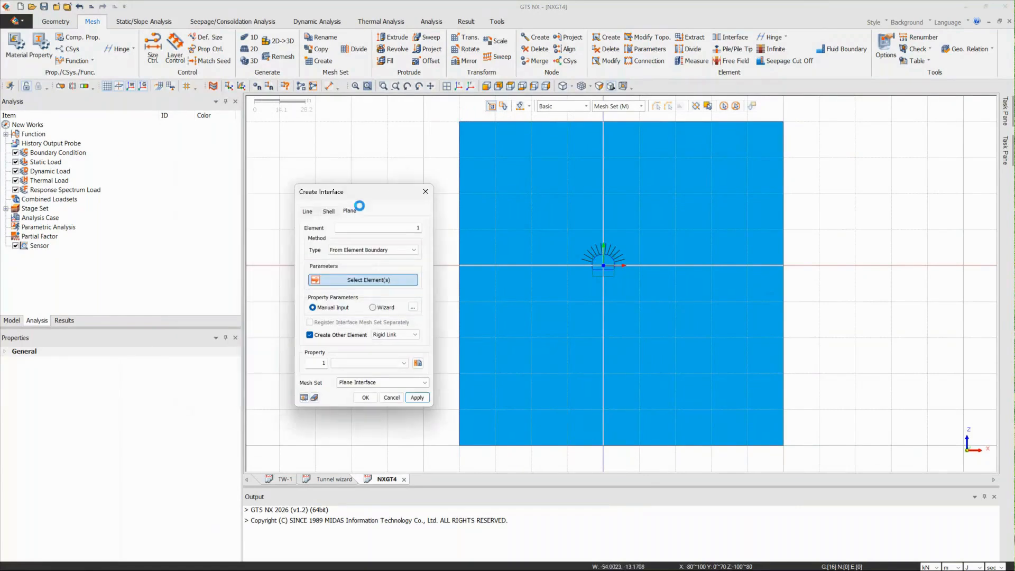
pyautogui.click(424, 190)
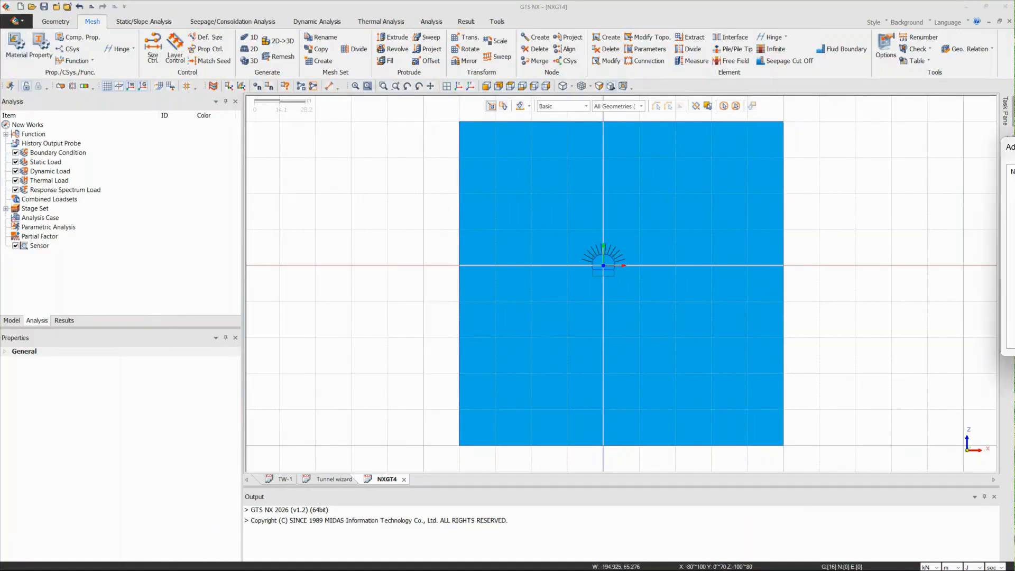
# Start an Interface and Pile material to review the interface nonlinearity options, and close the material windows without saving
pyautogui.click(16, 43)
pyautogui.click(299, 153)
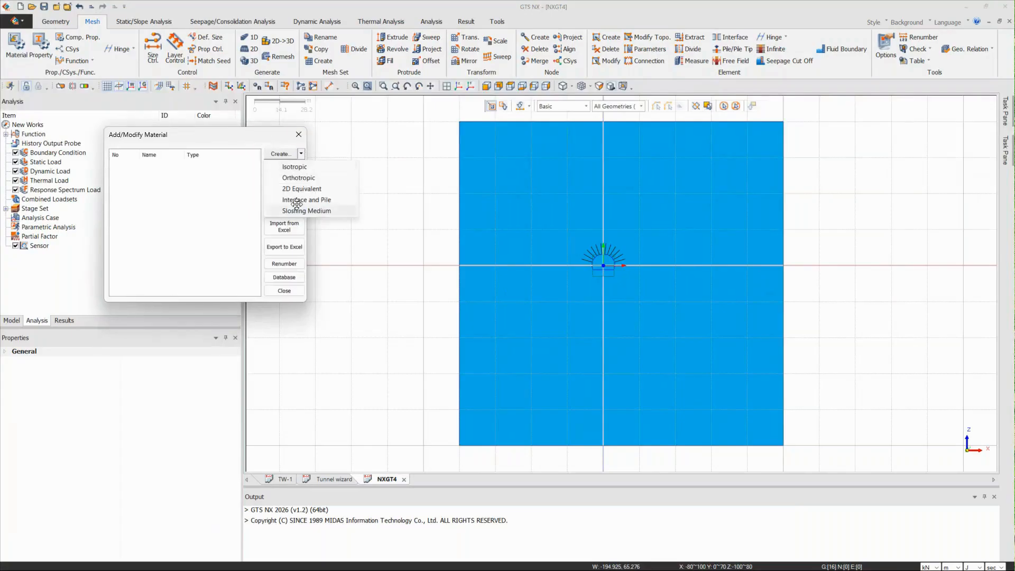
pyautogui.click(316, 201)
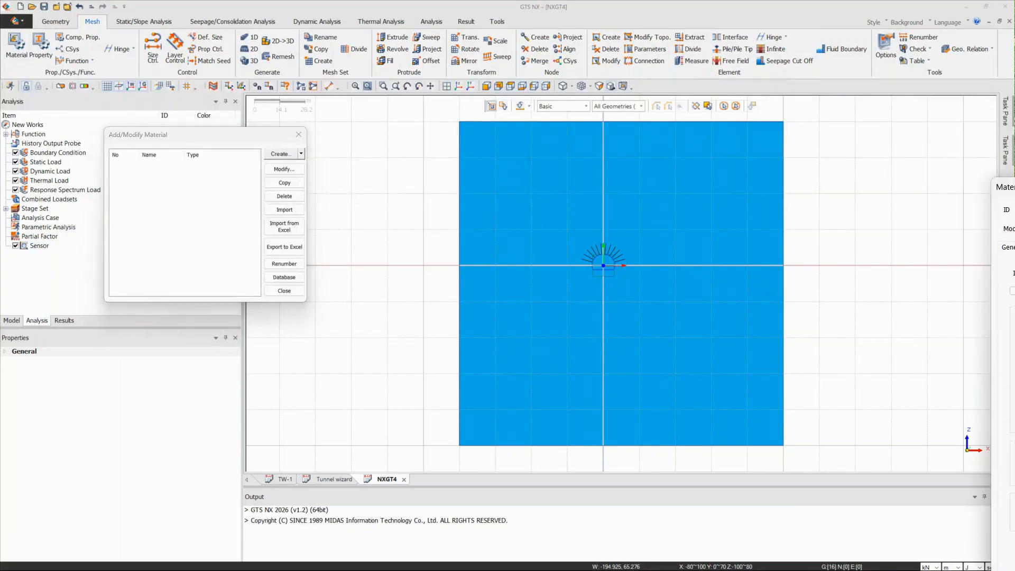
pyautogui.moveTo(389, 148); pyautogui.dragTo(221, 79)
pyautogui.click(270, 149)
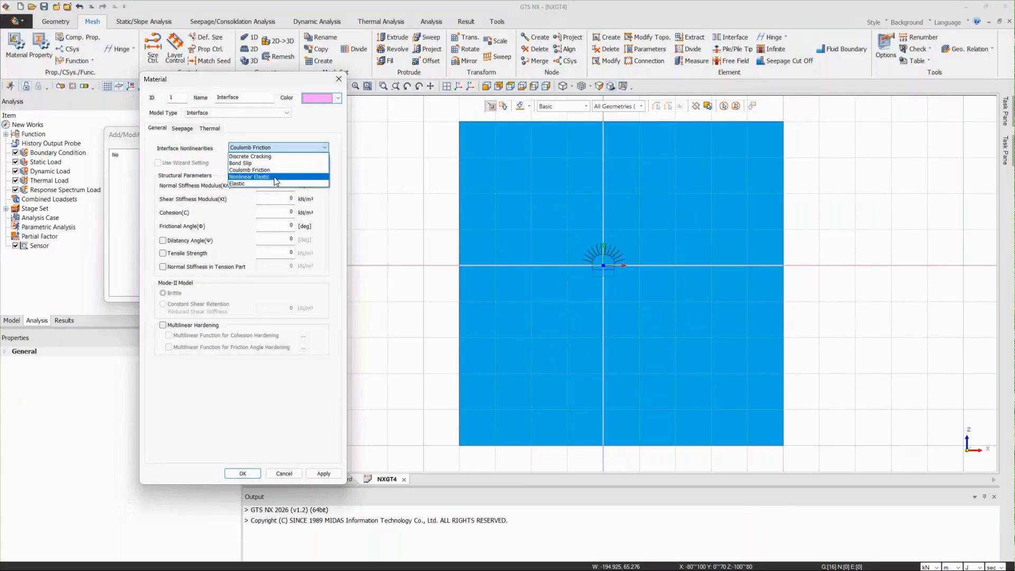
pyautogui.click(286, 148)
pyautogui.click(343, 79)
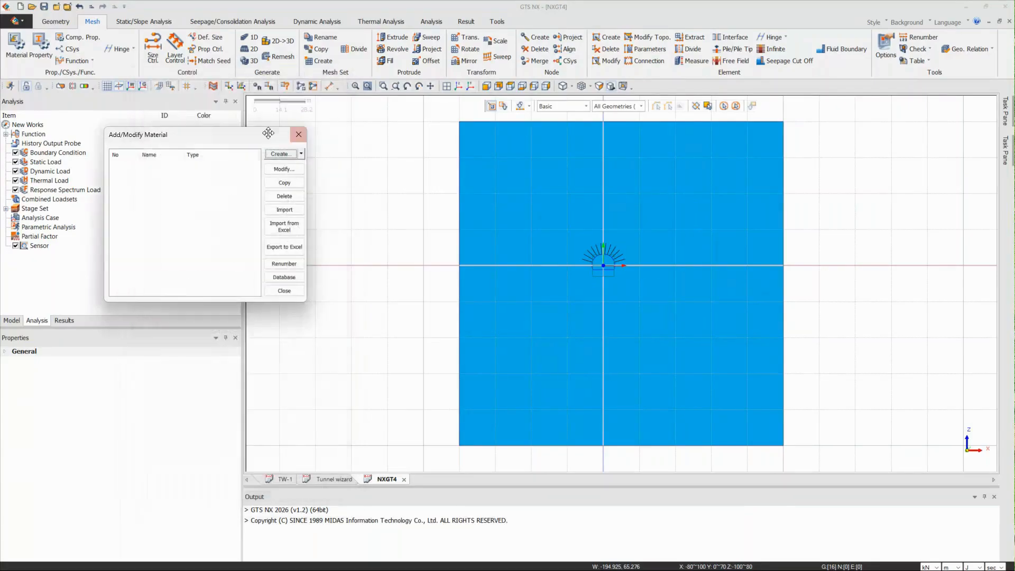
pyautogui.click(296, 136)
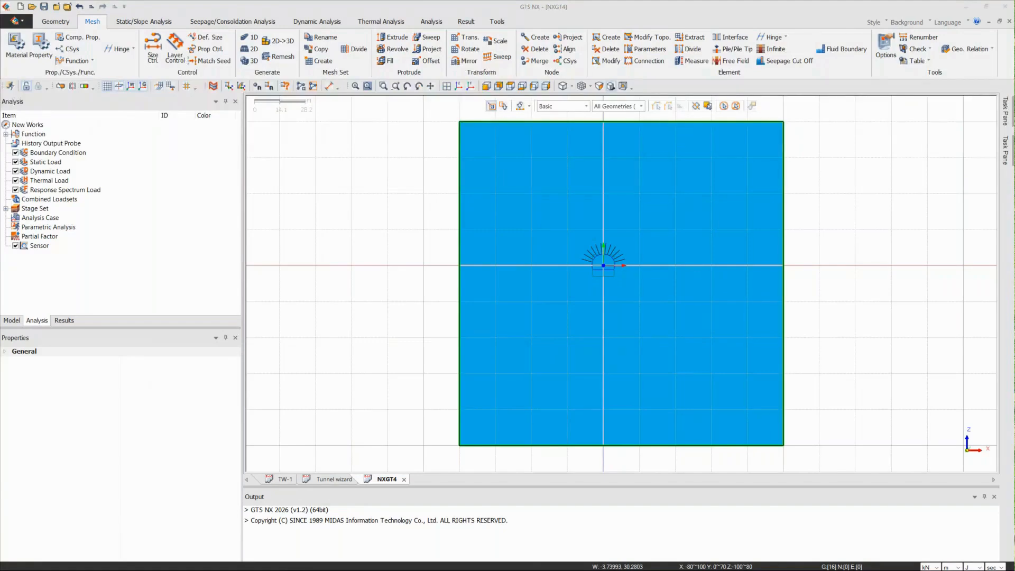
# Start an Isotropic material, browse its model types including Generalized Hoek Brown, and discard it
pyautogui.click(23, 46)
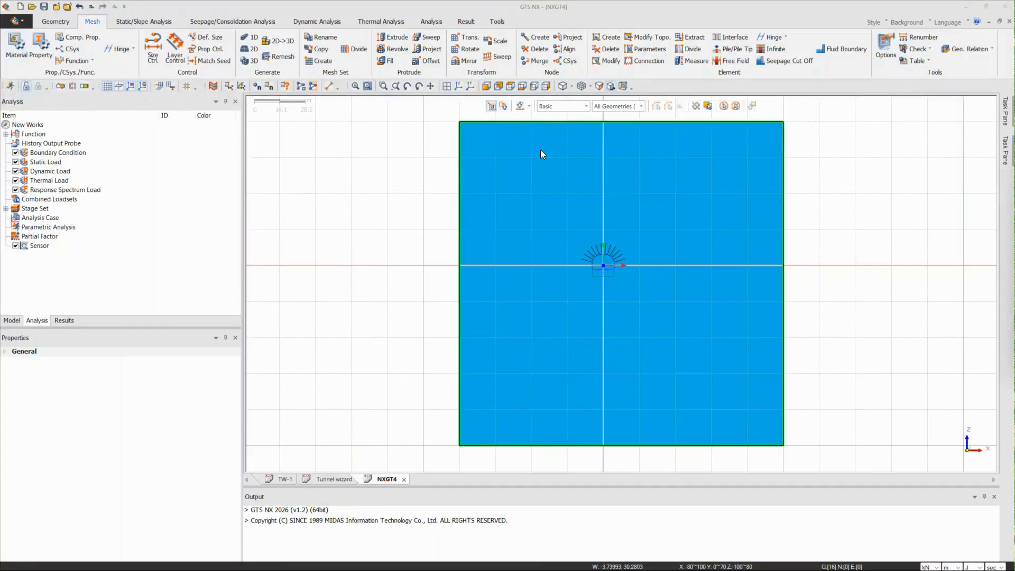
pyautogui.click(351, 156)
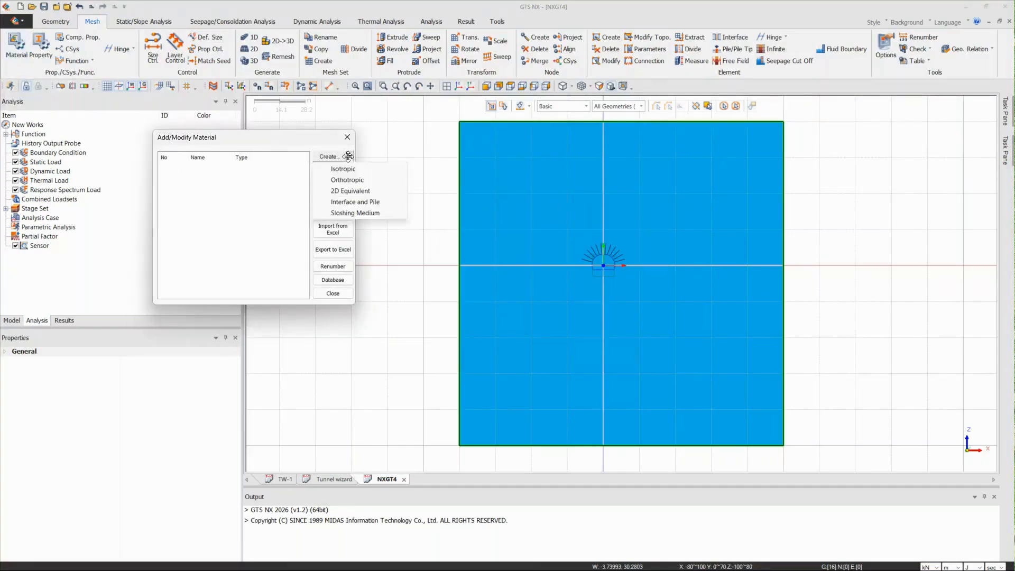
pyautogui.click(355, 171)
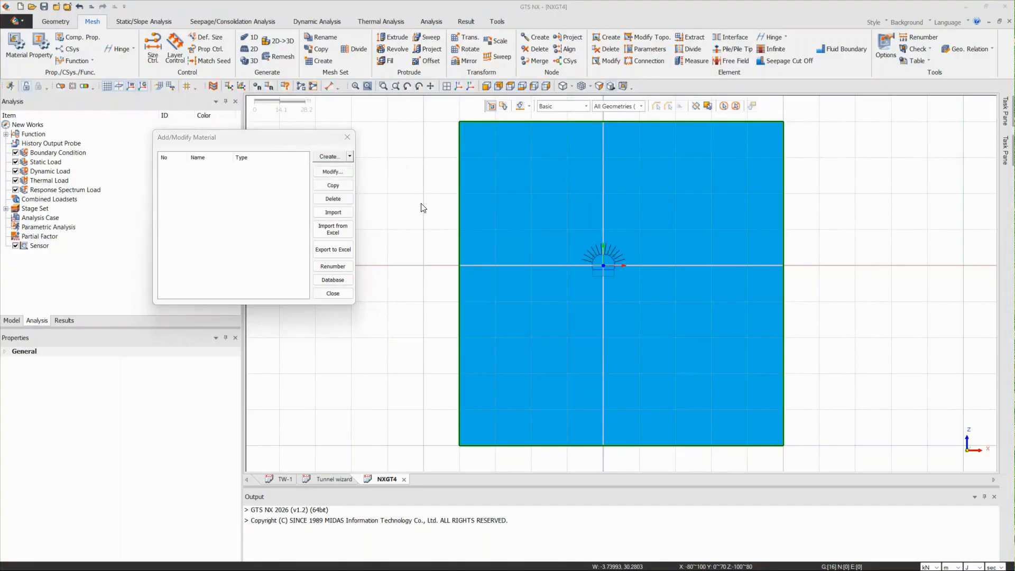
pyautogui.click(283, 143)
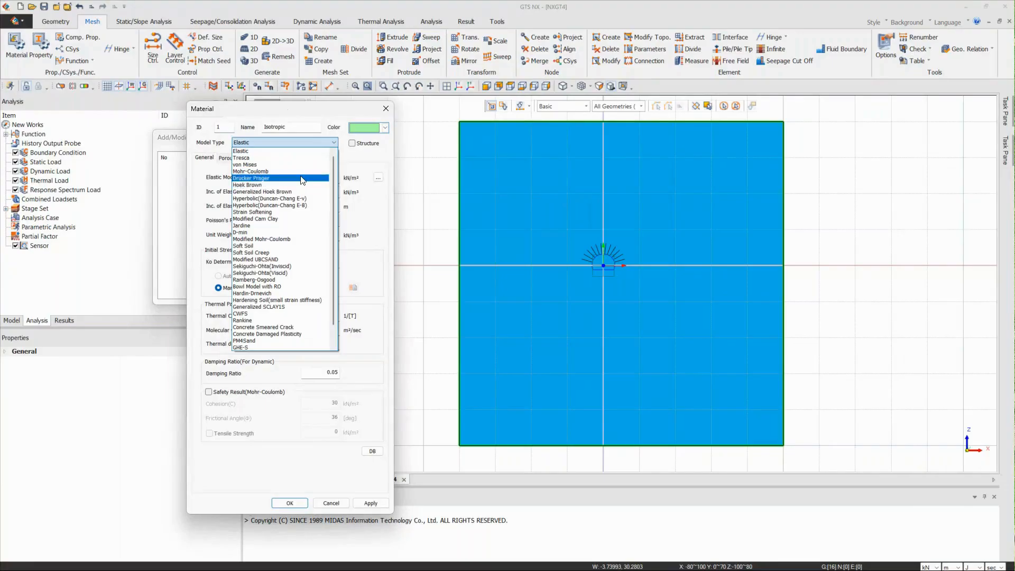
pyautogui.click(285, 192)
pyautogui.click(288, 143)
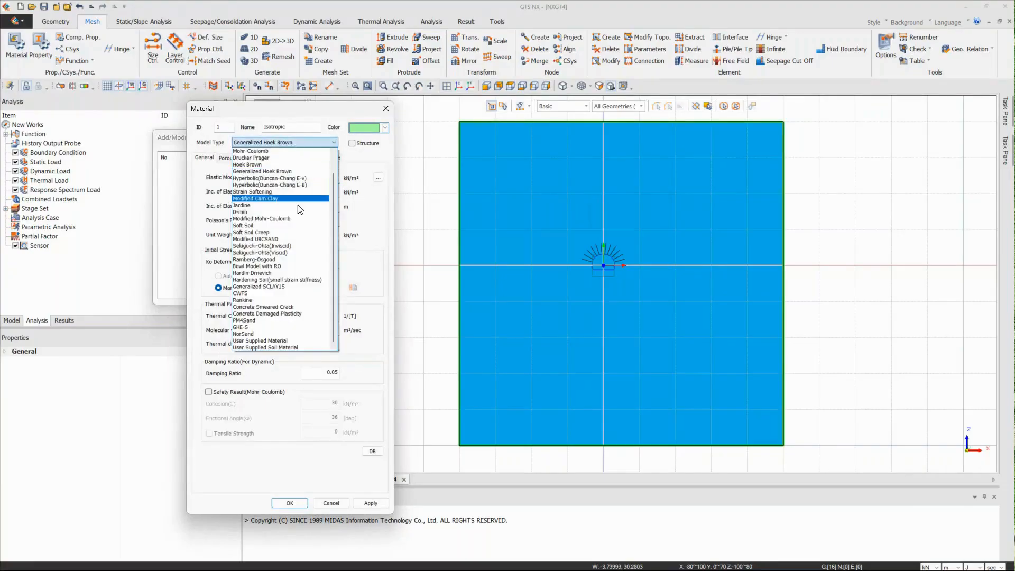
pyautogui.click(336, 130)
pyautogui.click(385, 109)
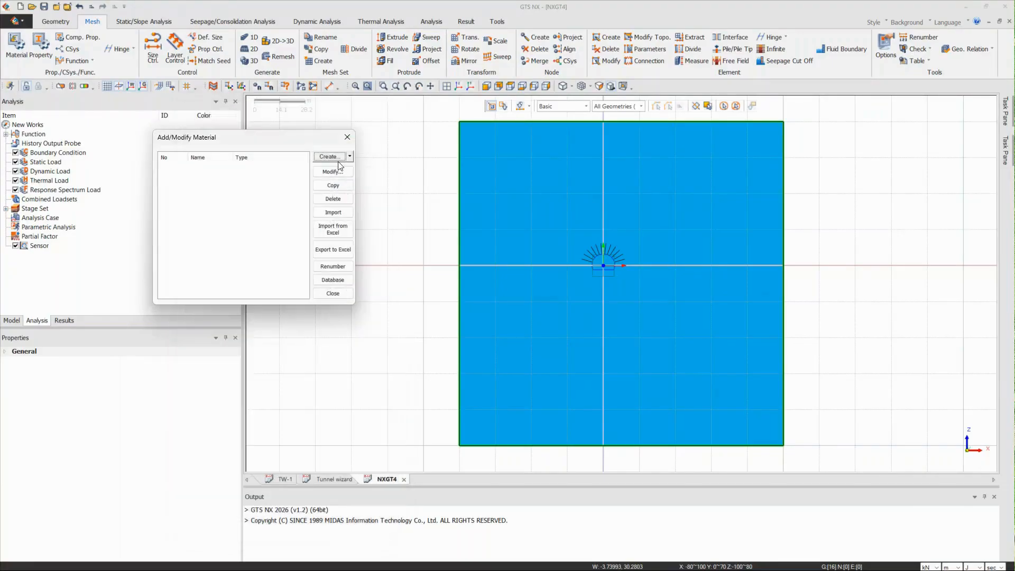
# Start an Orthotropic material and examine its Transversely Isotropic parameters, including the dip angle, dip direction and second parameter page
pyautogui.click(349, 156)
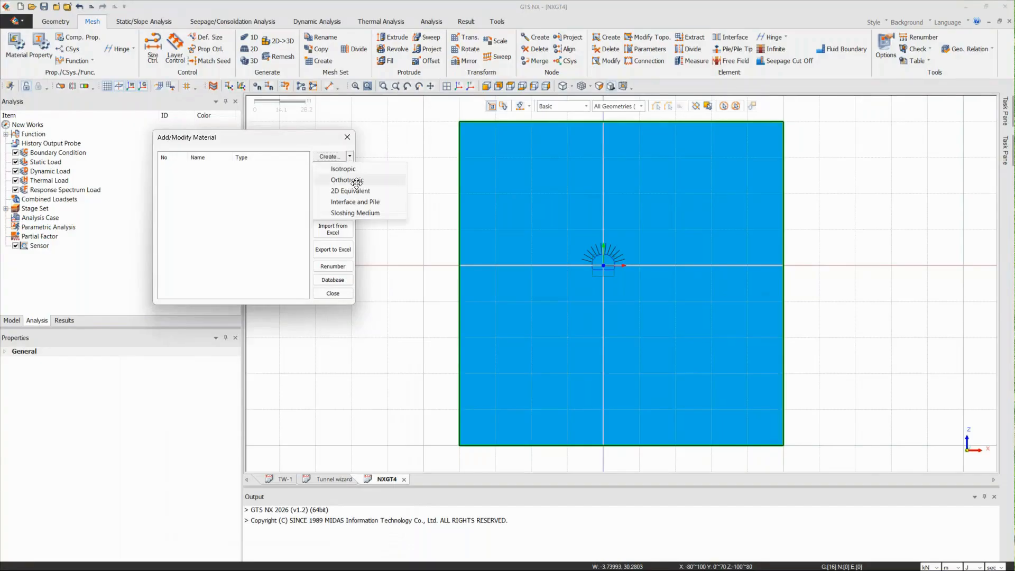
pyautogui.click(376, 183)
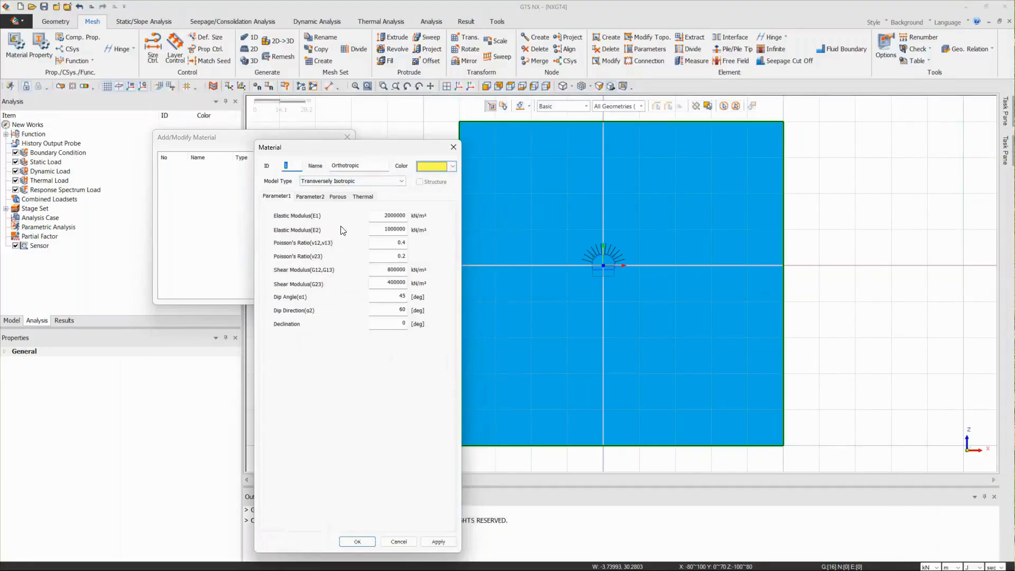
pyautogui.moveTo(365, 149); pyautogui.dragTo(386, 83)
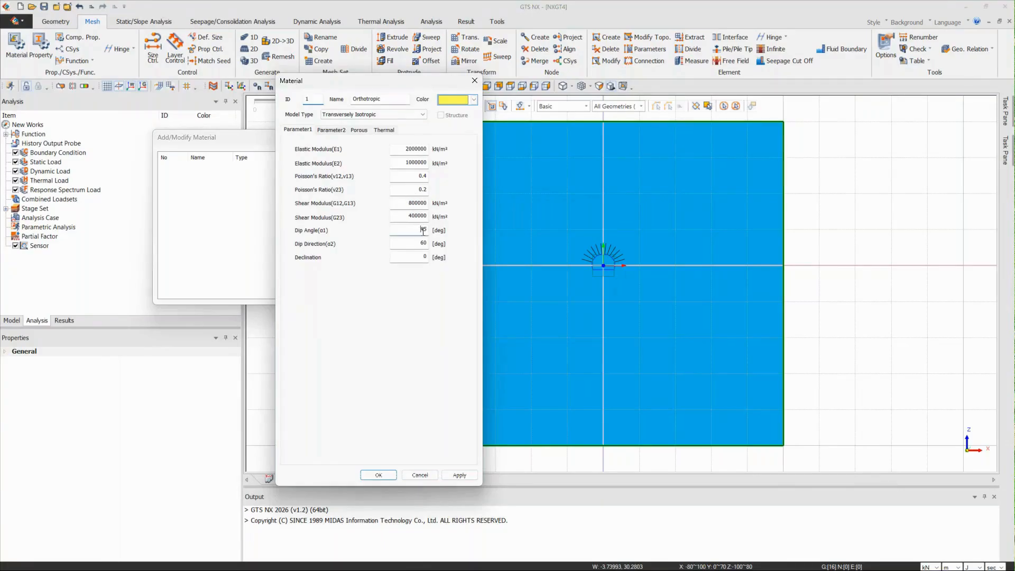
pyautogui.doubleClick(423, 230)
pyautogui.click(421, 243)
pyautogui.click(338, 131)
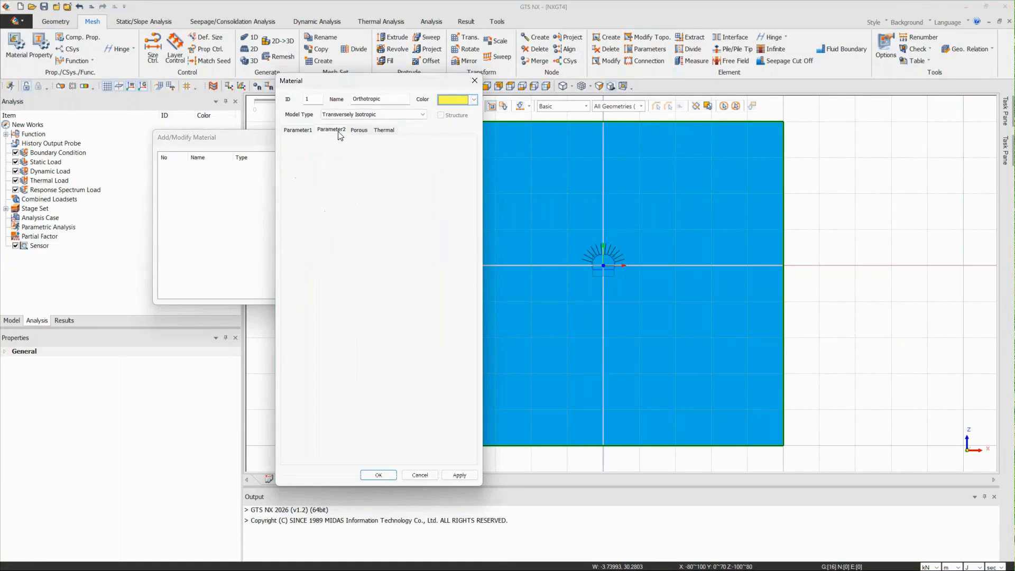
# Try the Jointed Rock Mass model type with 3 joints to examine the joint parameters, and close the material windows without saving
pyautogui.click(386, 117)
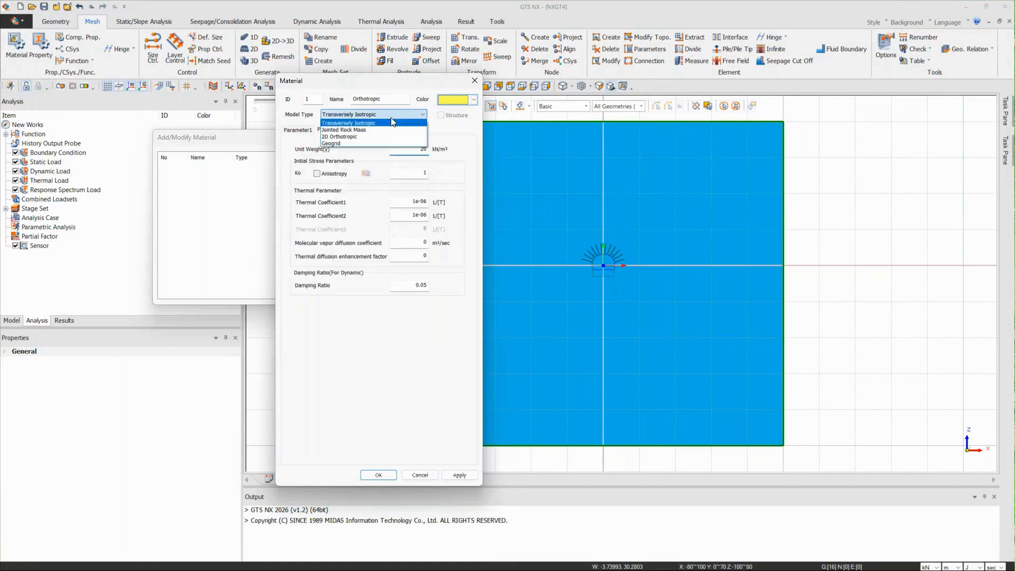
pyautogui.click(340, 124)
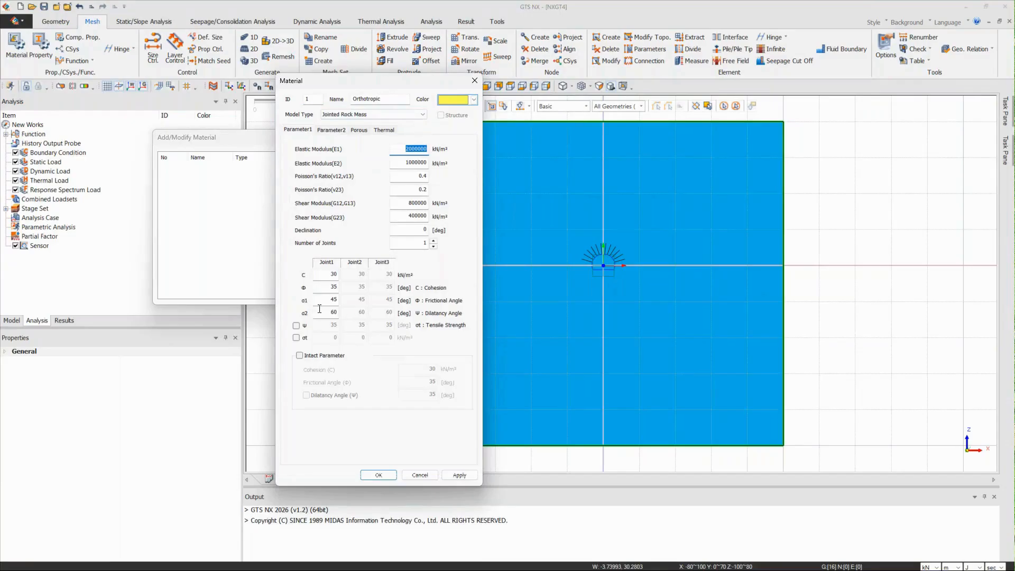
pyautogui.click(434, 241)
pyautogui.click(434, 240)
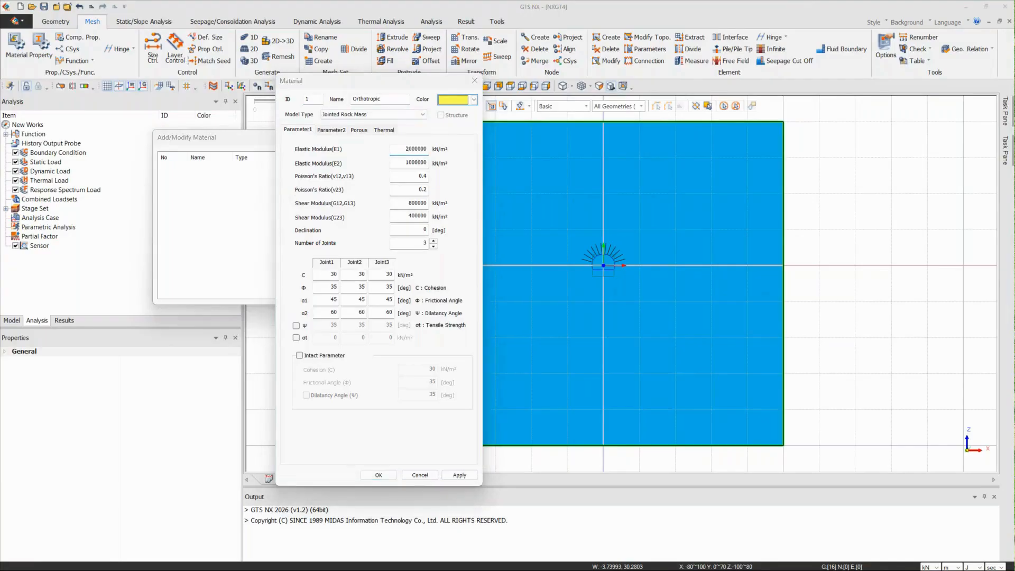
pyautogui.click(474, 81)
pyautogui.click(347, 137)
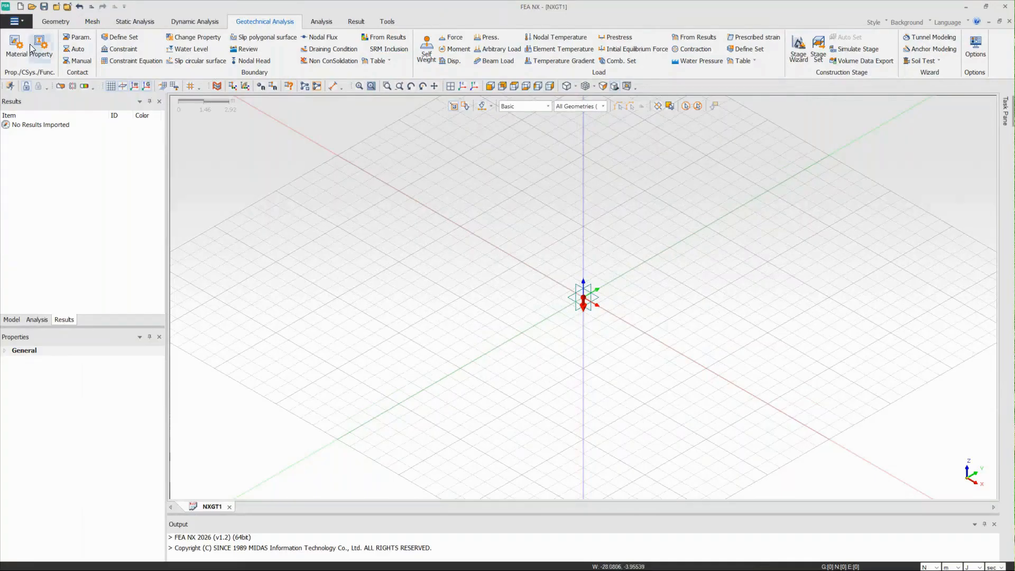
pyautogui.click(56, 21)
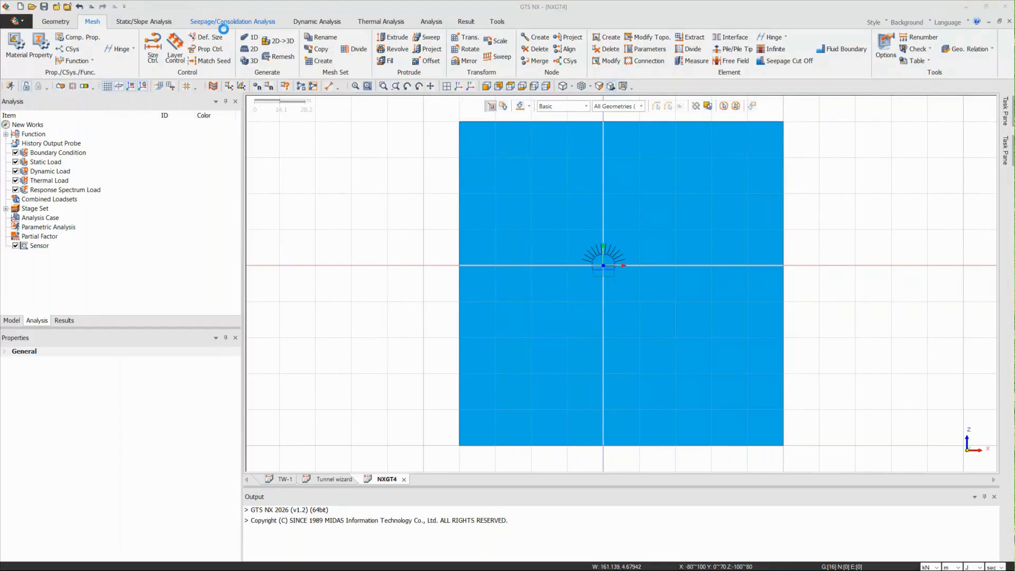
# Review the blasting load equation types in the Dynamic Load Data Generator with National Highway Institute(US), 1991 selected, and close it without generating data
pyautogui.click(317, 21)
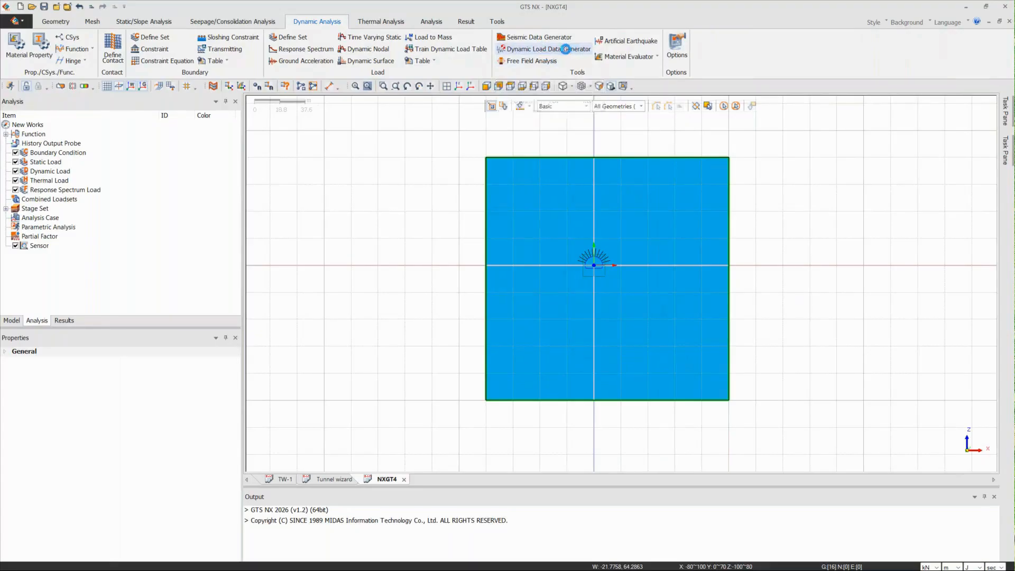
pyautogui.click(538, 49)
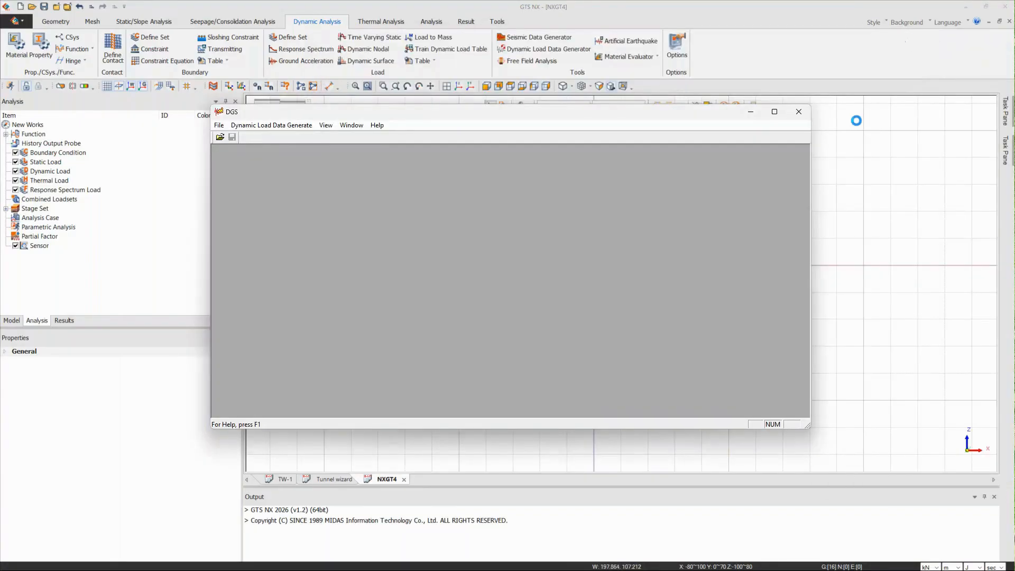
pyautogui.click(254, 125)
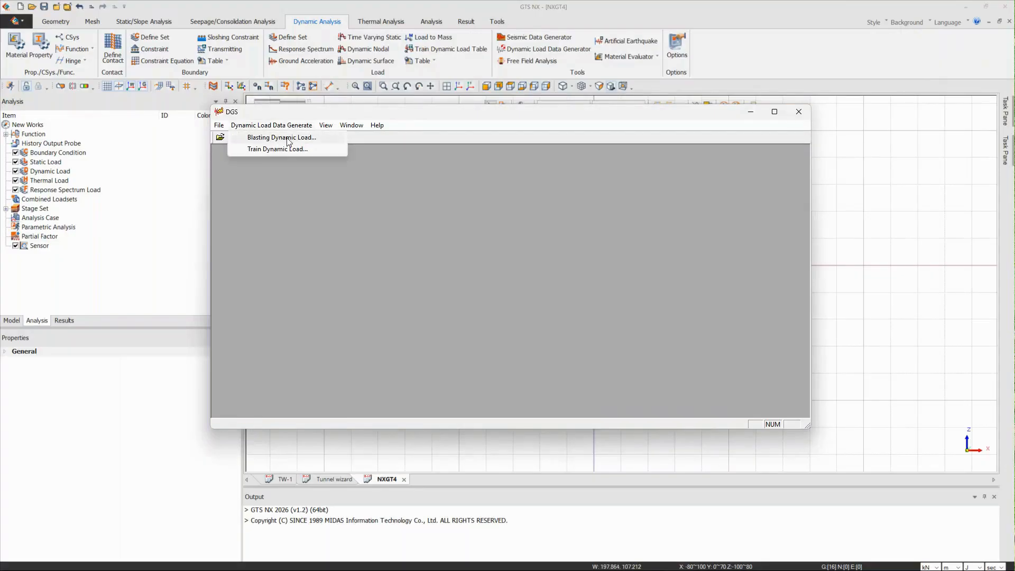
pyautogui.click(295, 139)
pyautogui.click(568, 199)
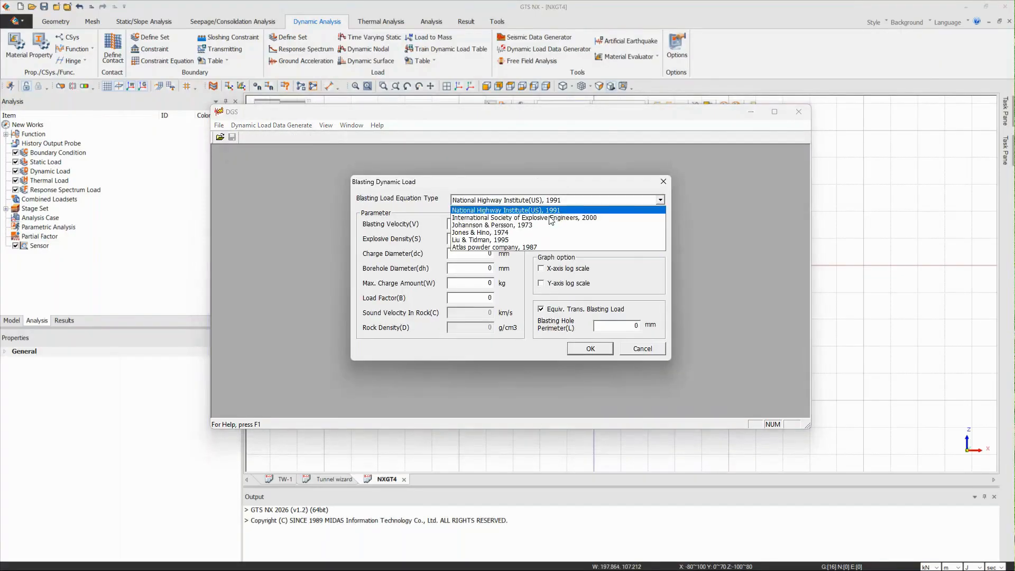
pyautogui.click(486, 210)
pyautogui.click(471, 225)
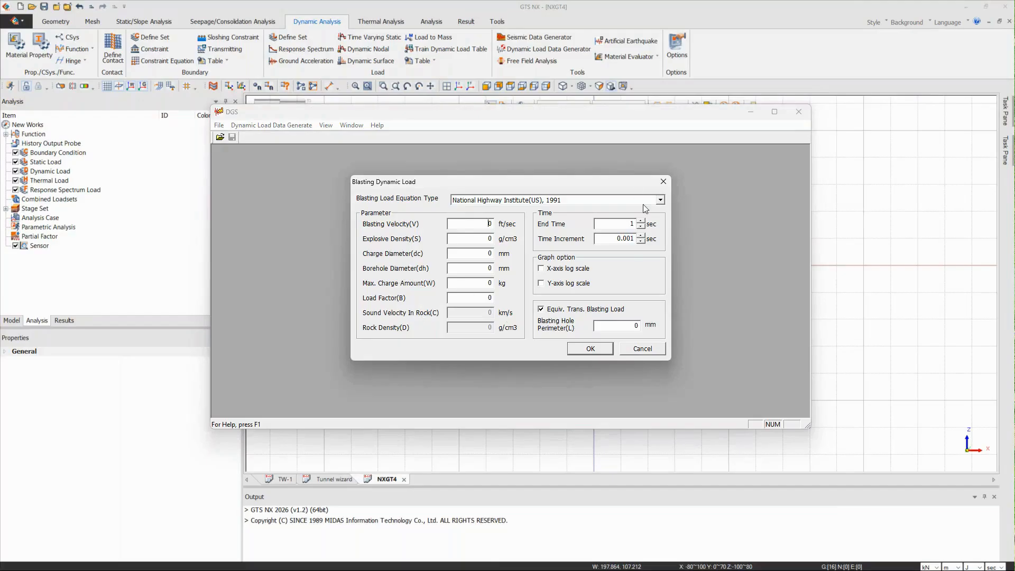
pyautogui.click(663, 182)
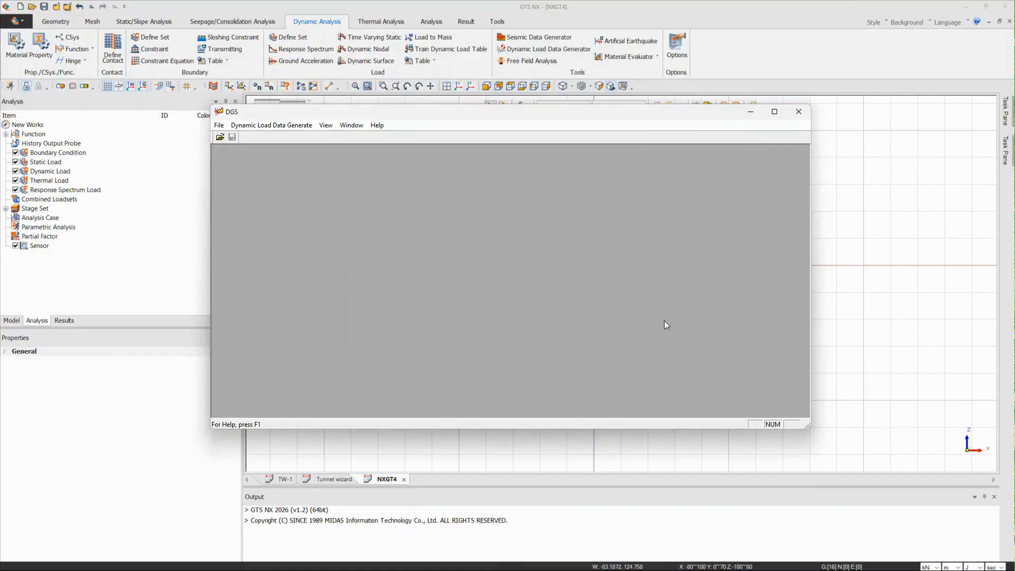
pyautogui.click(756, 113)
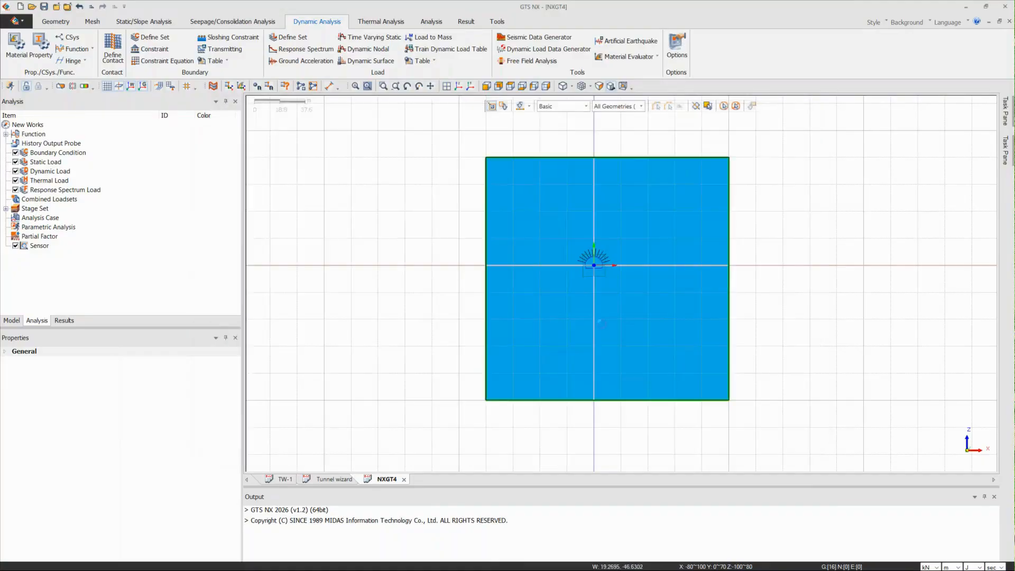
# Open the Tunnel blasting model file and move the extra generator window out of the way
pyautogui.scroll(-3, 599, 321)
pyautogui.scroll(1, 585, 280)
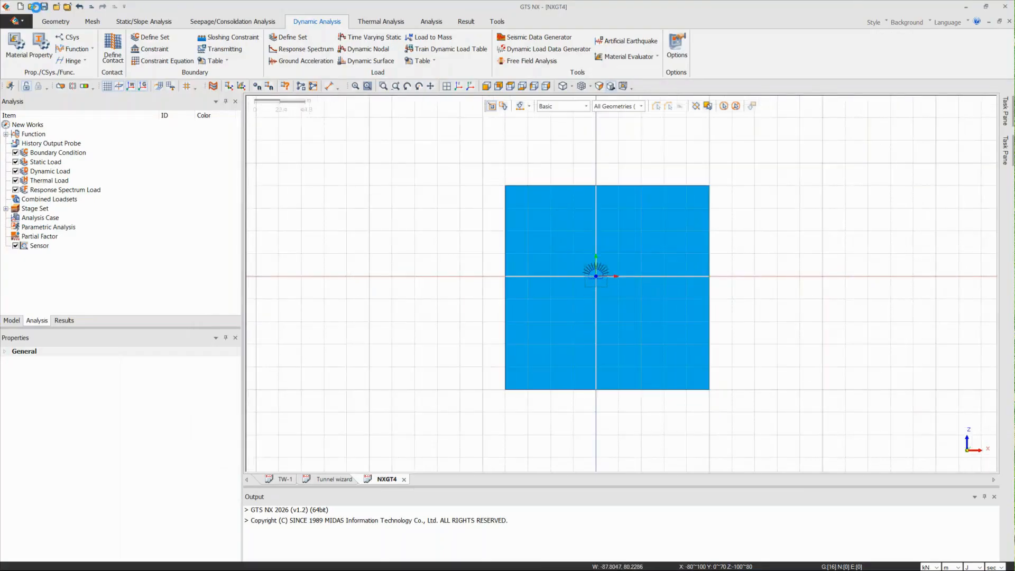
pyautogui.click(33, 6)
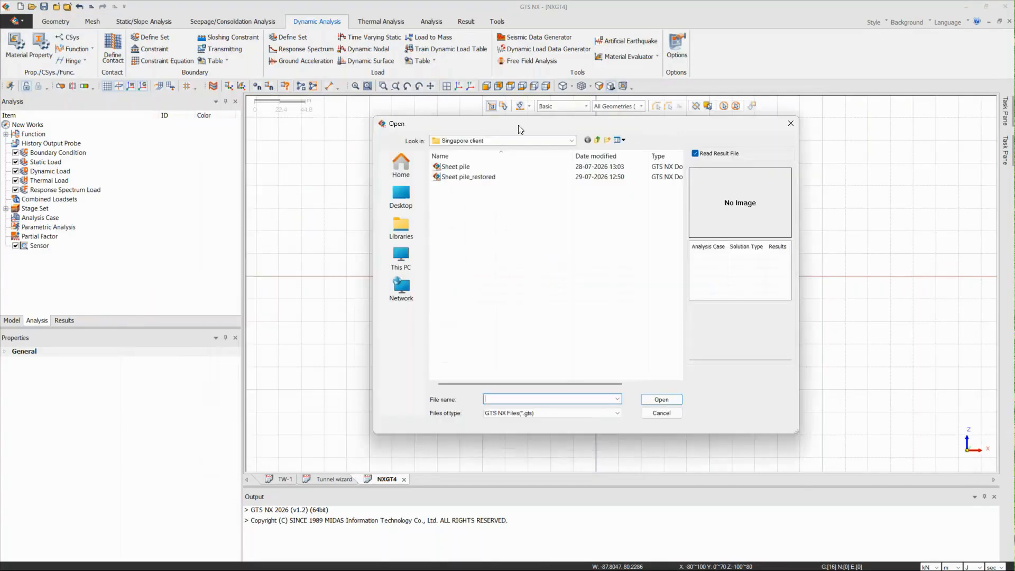
pyautogui.moveTo(519, 125); pyautogui.dragTo(1014, 134)
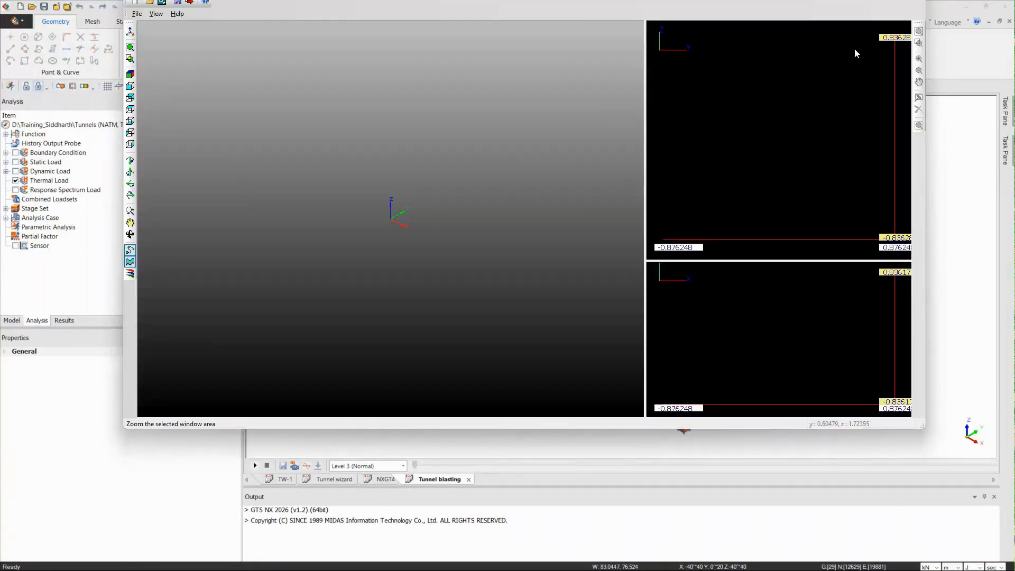
pyautogui.moveTo(847, 17)
pyautogui.mouseDown()
pyautogui.moveTo(855, 61)
pyautogui.moveTo(840, 6)
pyautogui.mouseUp()
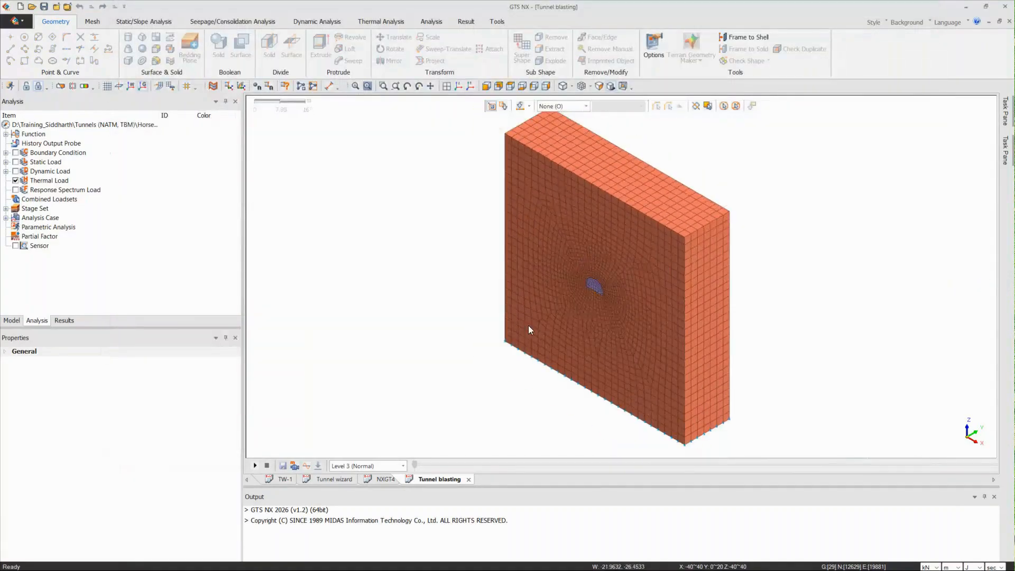
# Show all dynamic loads on the tunnel mesh and expand the dynamic load sets to inspect their dynamic surface loads
pyautogui.click(12, 320)
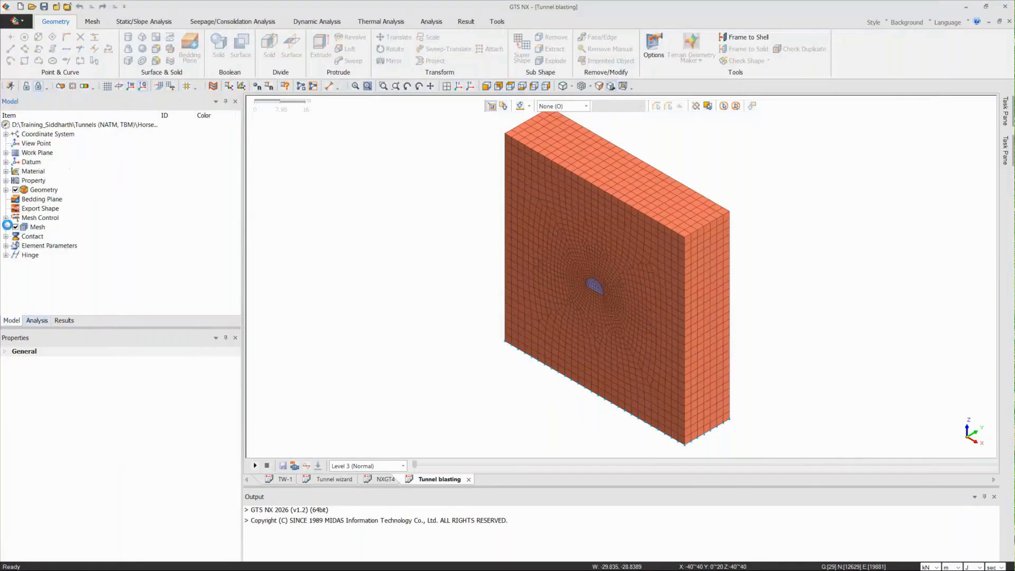
pyautogui.click(35, 320)
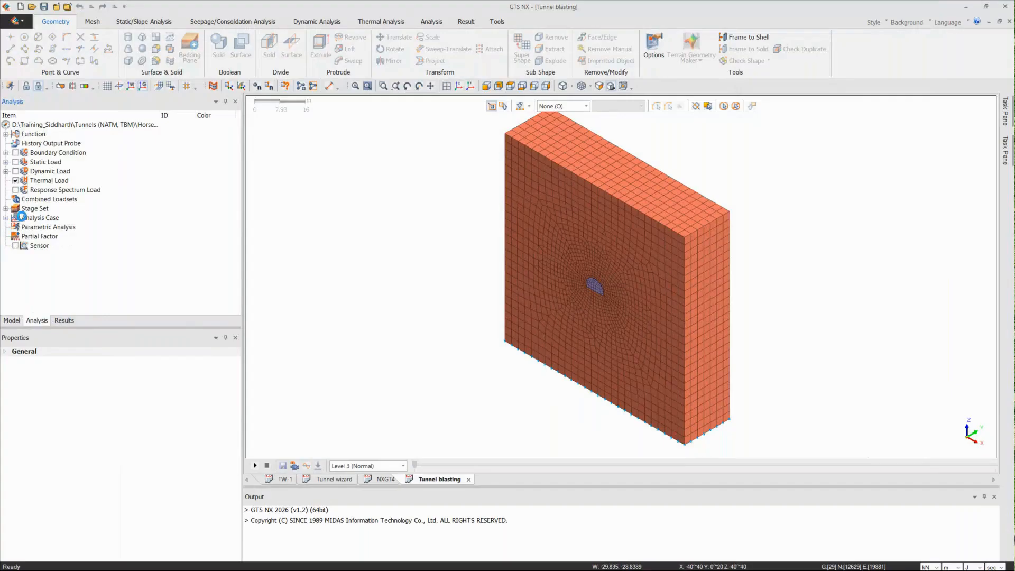
pyautogui.click(310, 24)
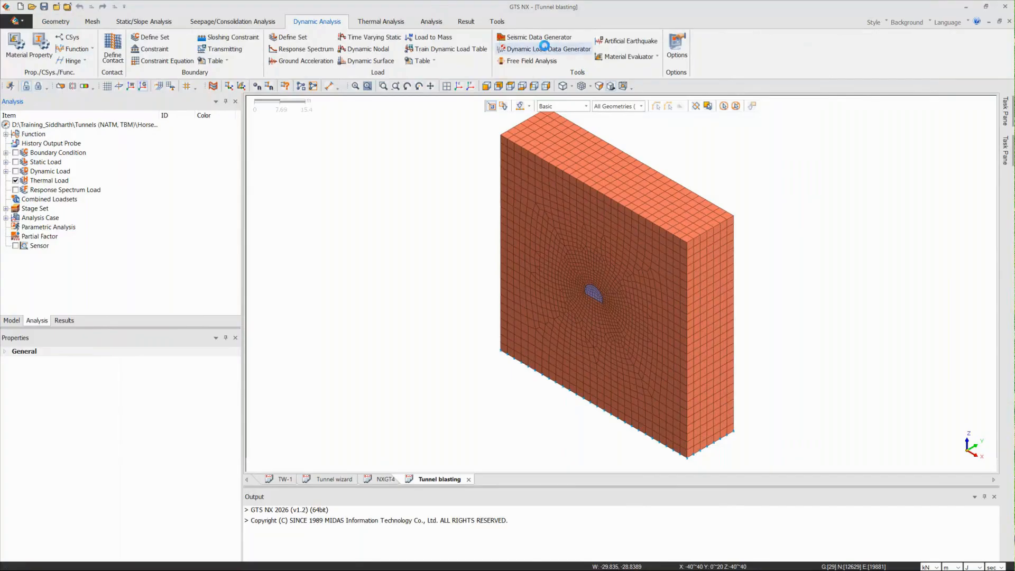
pyautogui.scroll(-1, 333, 281)
pyautogui.click(5, 171)
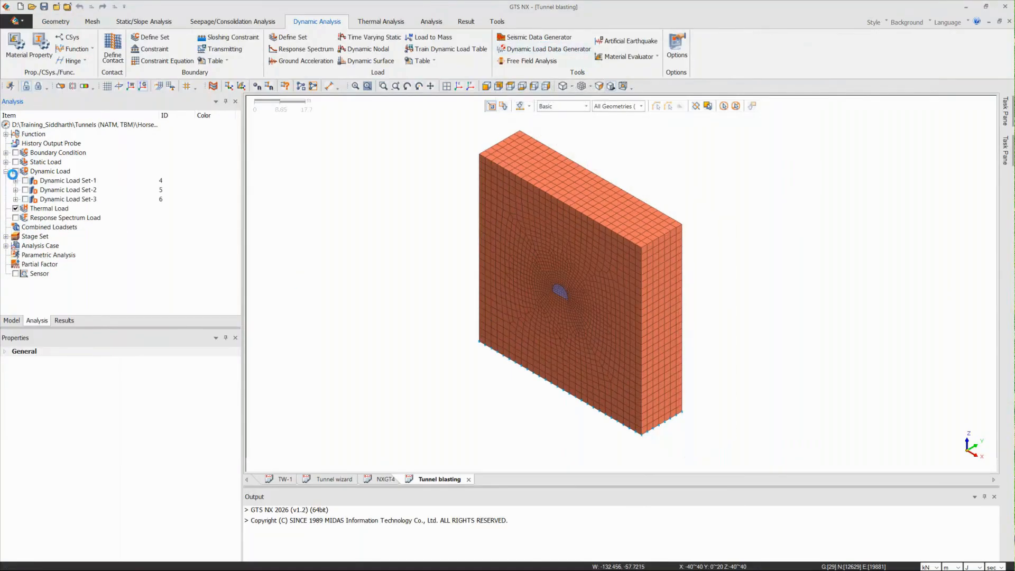
pyautogui.click(15, 172)
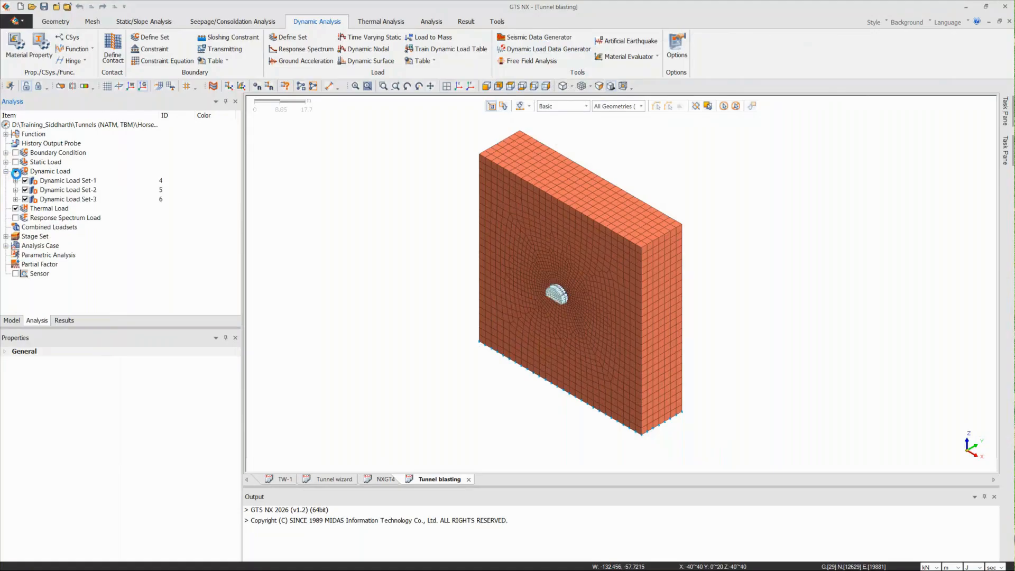
pyautogui.click(15, 199)
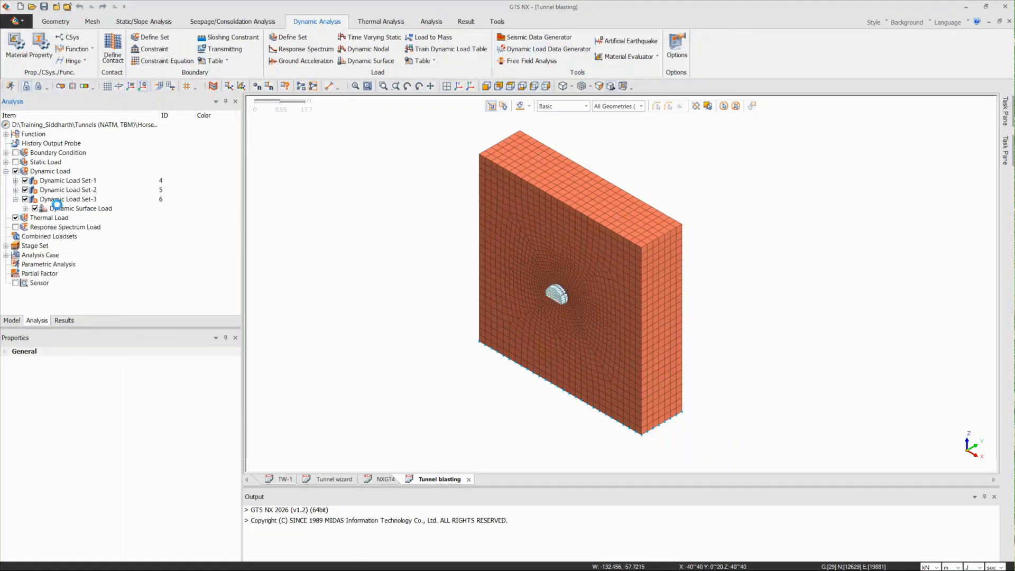
pyautogui.click(15, 199)
pyautogui.click(16, 190)
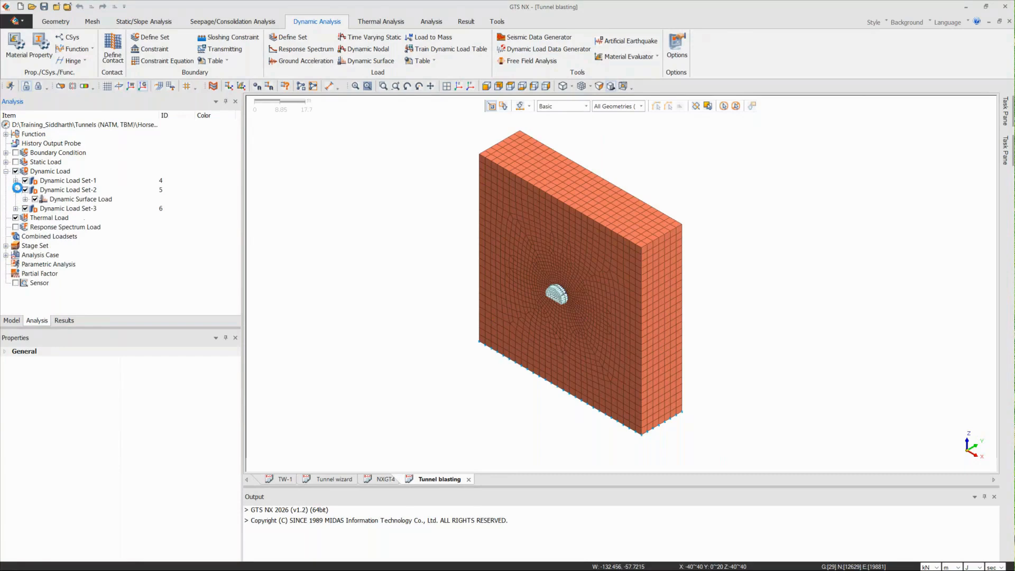
pyautogui.click(17, 180)
pyautogui.scroll(5, 561, 294)
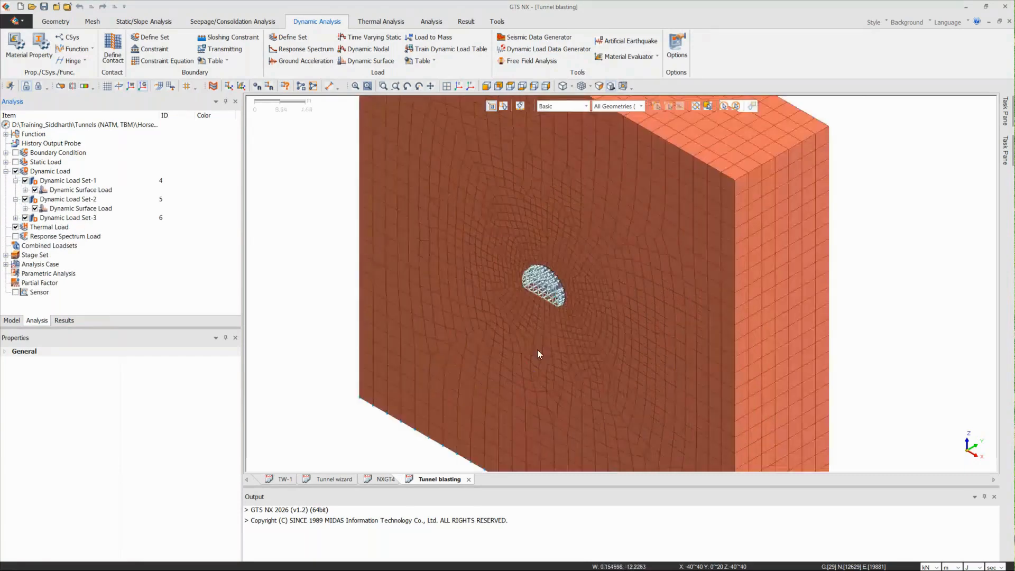
pyautogui.scroll(-3, 479, 285)
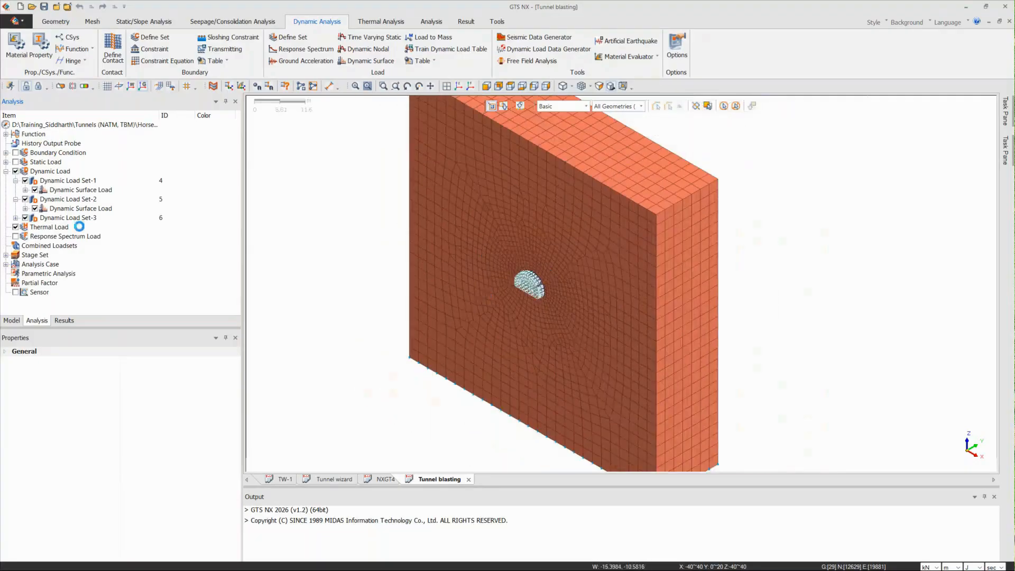
# Open Dynamic Surface Load-4 of Dynamic Load Set-1, examine its blast load time function, and close the dialogs without changes
pyautogui.click(26, 190)
pyautogui.rightClick(78, 207)
pyautogui.click(92, 200)
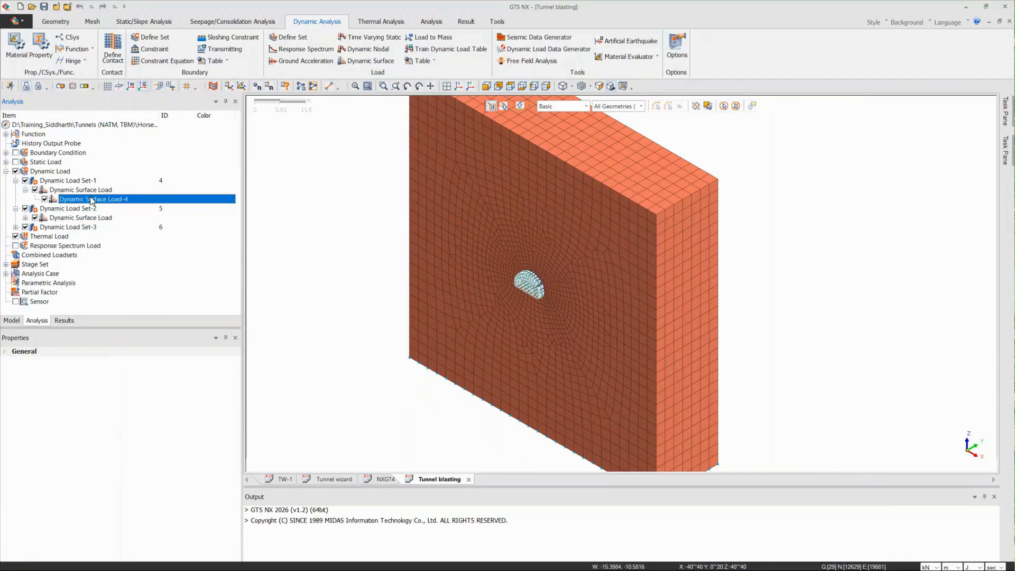
pyautogui.rightClick(91, 199)
pyautogui.click(112, 216)
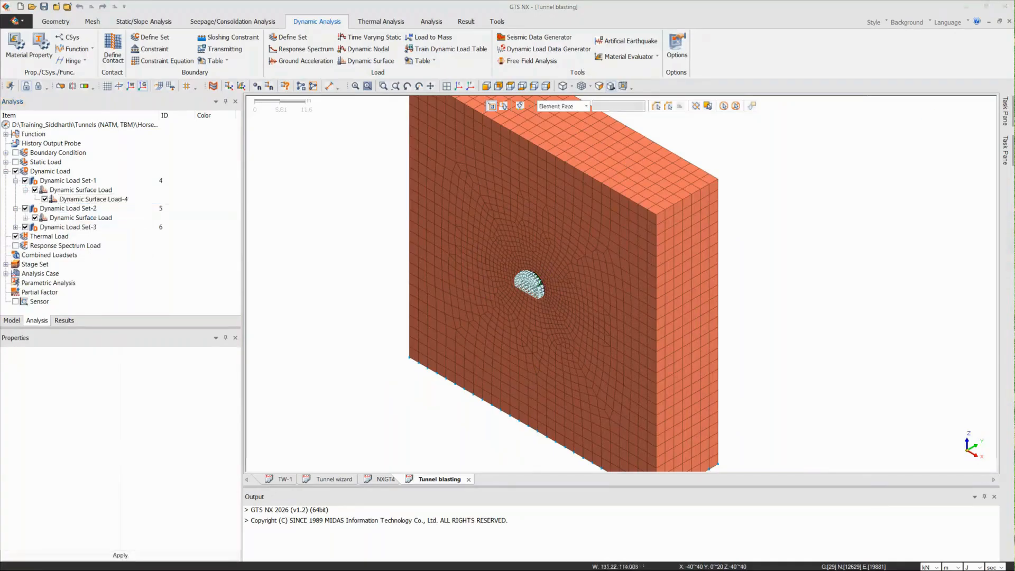
pyautogui.moveTo(373, 135); pyautogui.dragTo(371, 105)
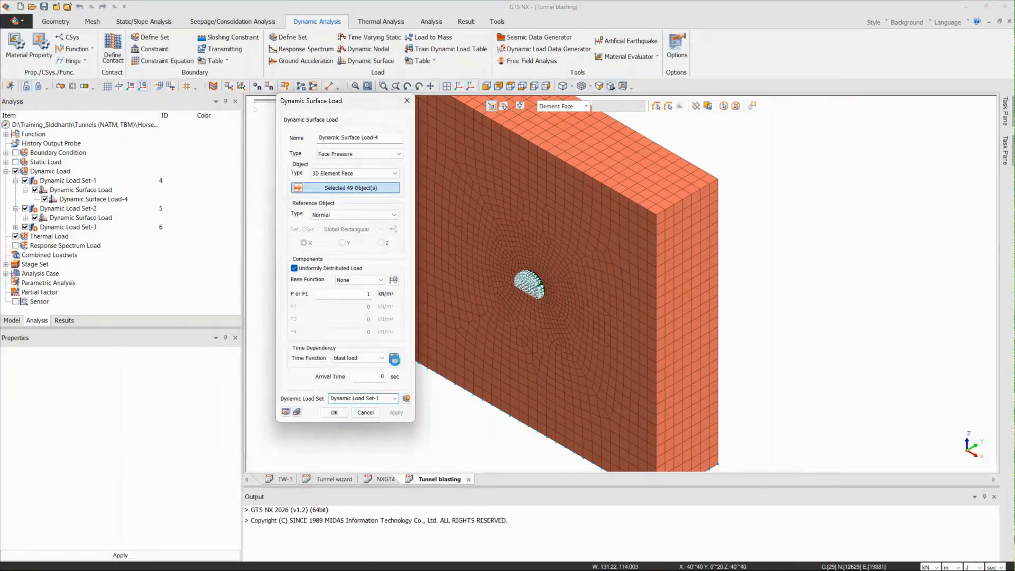
pyautogui.moveTo(906, 273); pyautogui.dragTo(391, 222)
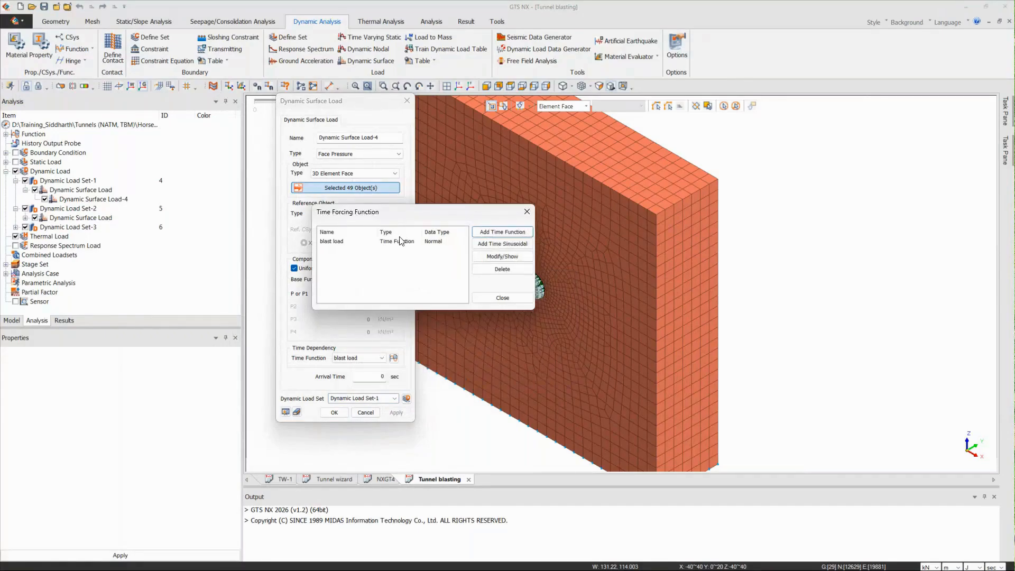
pyautogui.doubleClick(400, 241)
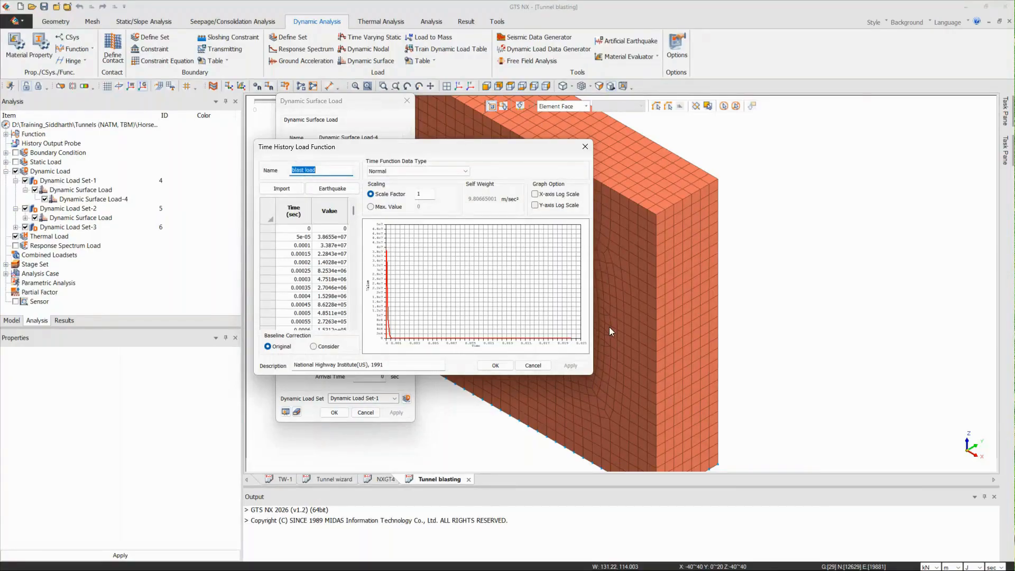
pyautogui.click(588, 149)
pyautogui.click(526, 213)
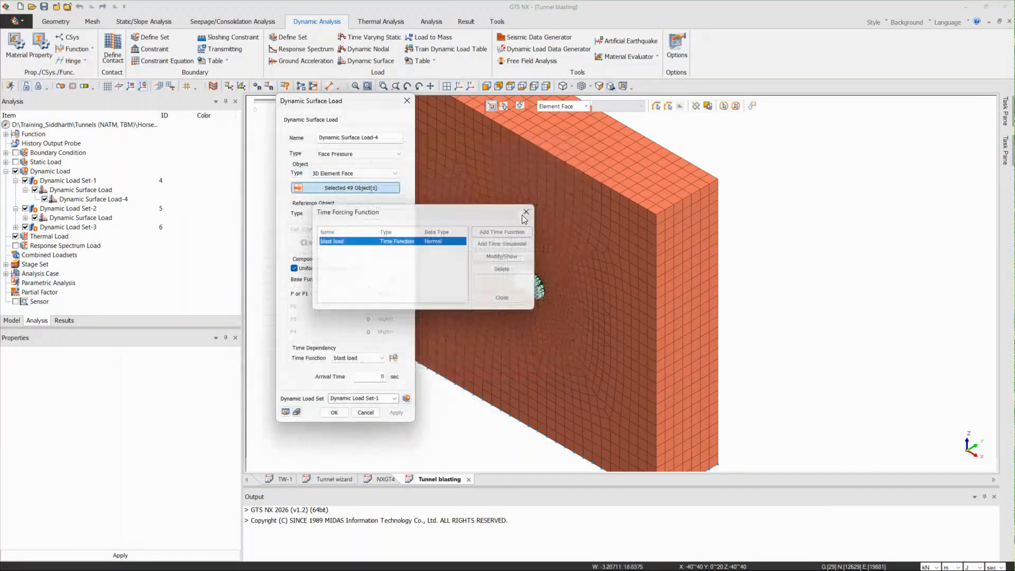
pyautogui.click(406, 100)
# Switch the model to its results and display the Total Translation contour for the Absolute Max of Blast-3
pyautogui.scroll(2, 578, 306)
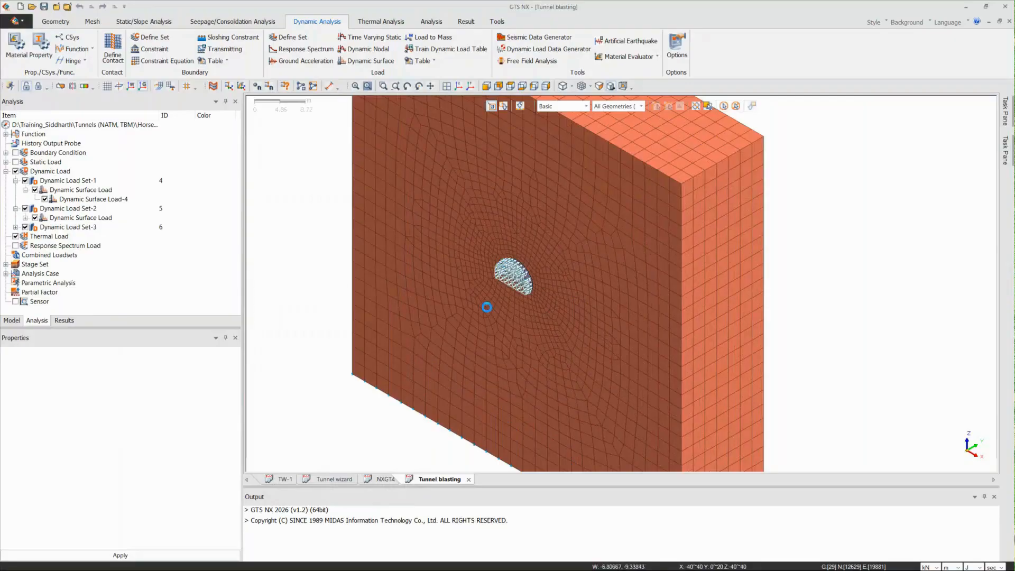
pyautogui.scroll(-2, 483, 306)
pyautogui.scroll(-2, 428, 331)
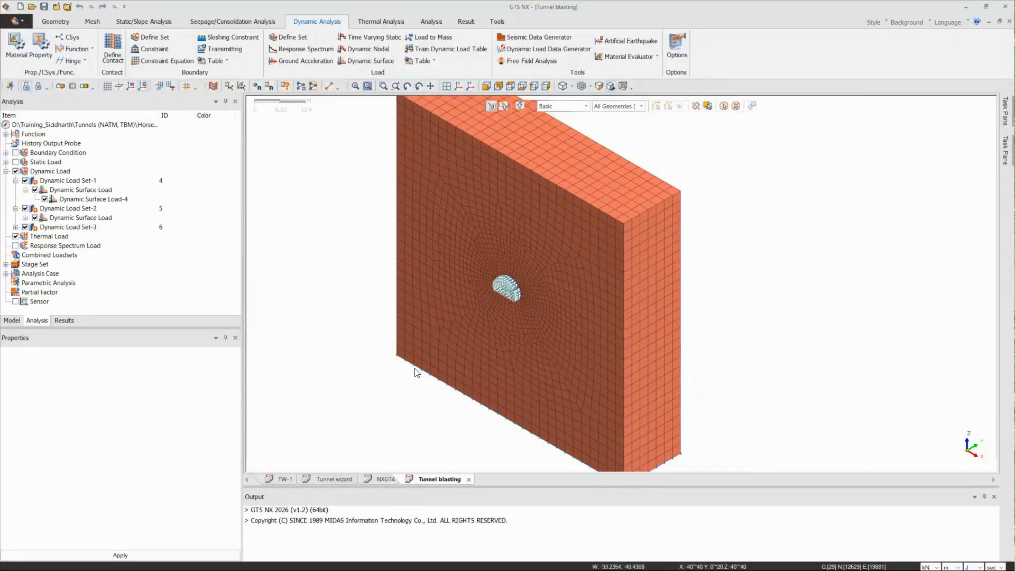
pyautogui.click(64, 321)
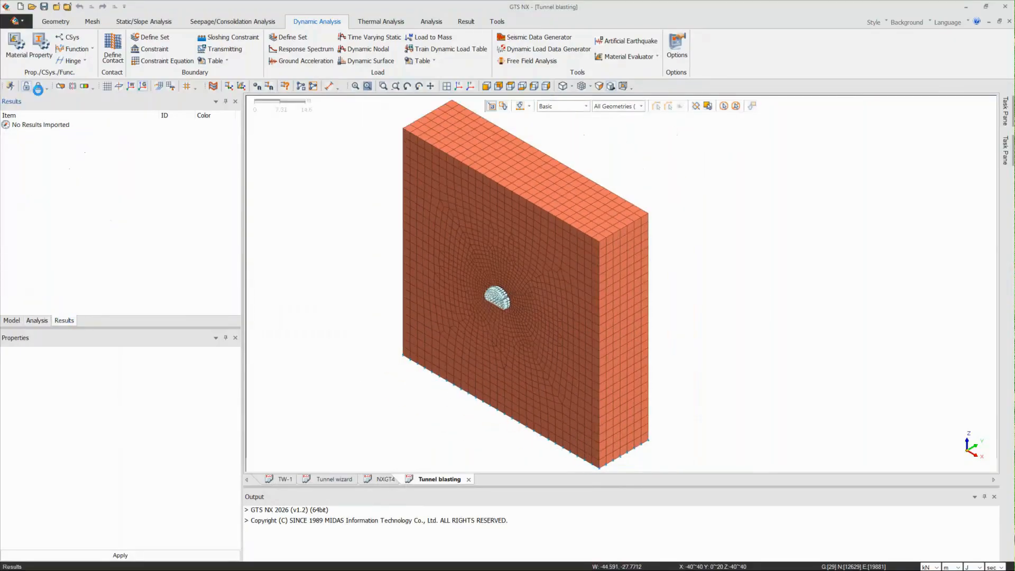
pyautogui.click(37, 86)
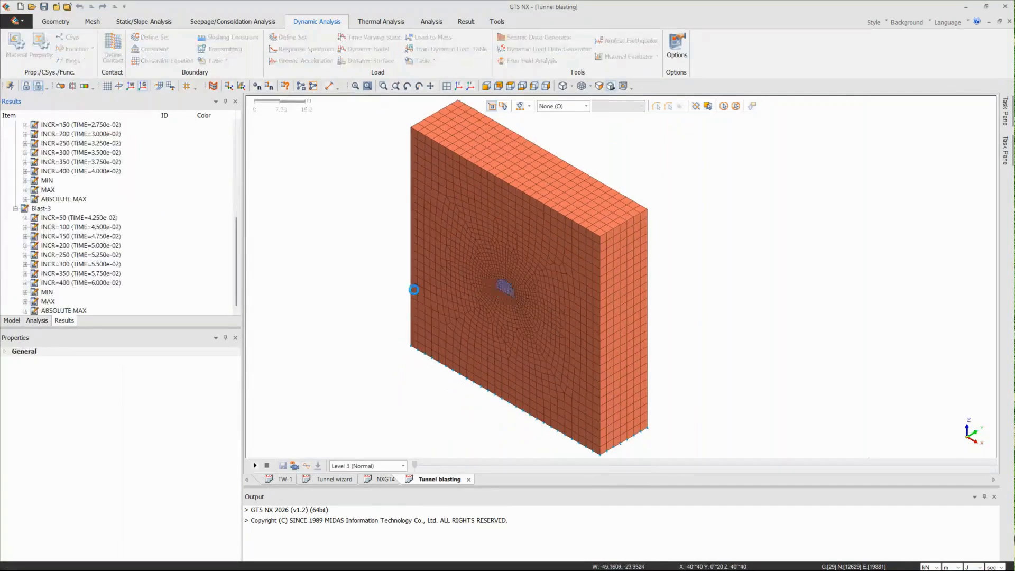
pyautogui.scroll(-1, 442, 344)
pyautogui.click(24, 311)
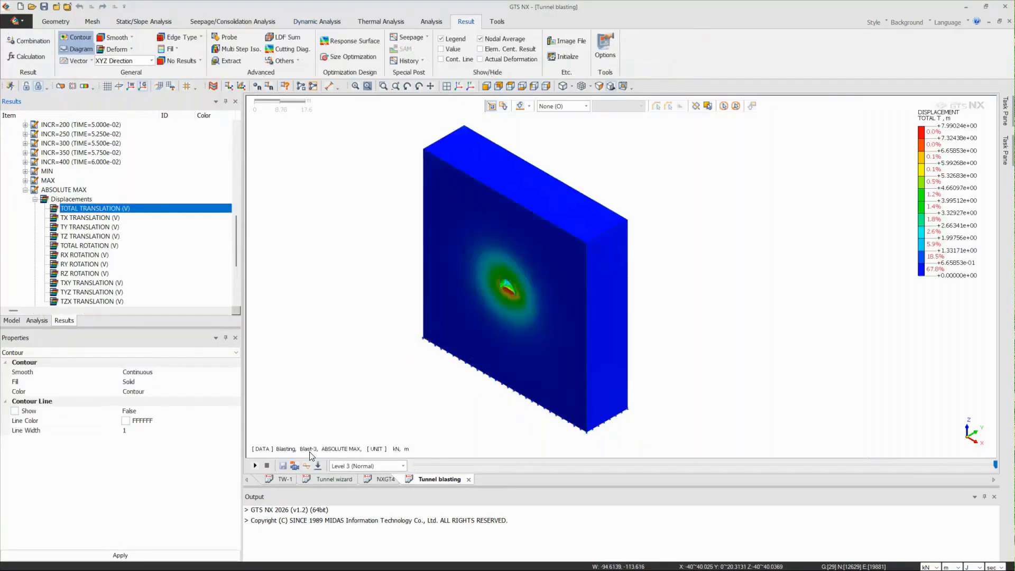
# Animate the Blast-3 displacement contour and set the animation speed to Level 1 (Slow)
pyautogui.click(254, 465)
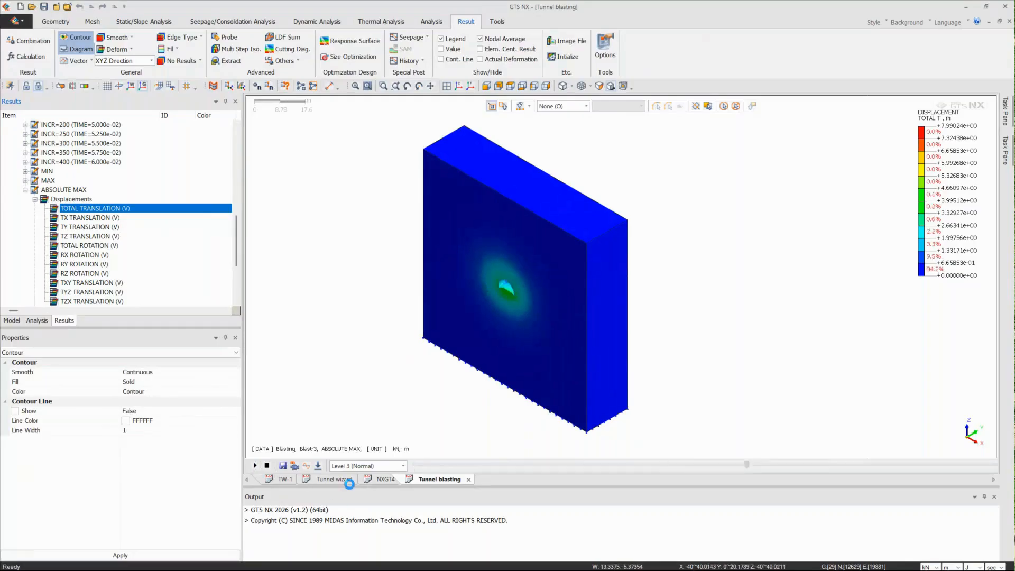
pyautogui.click(371, 468)
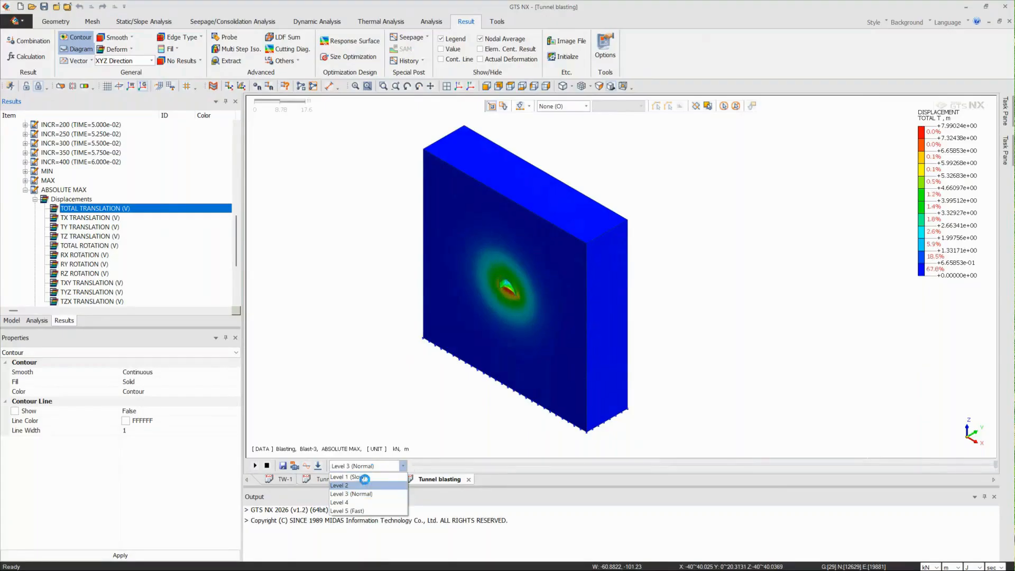
pyautogui.click(365, 478)
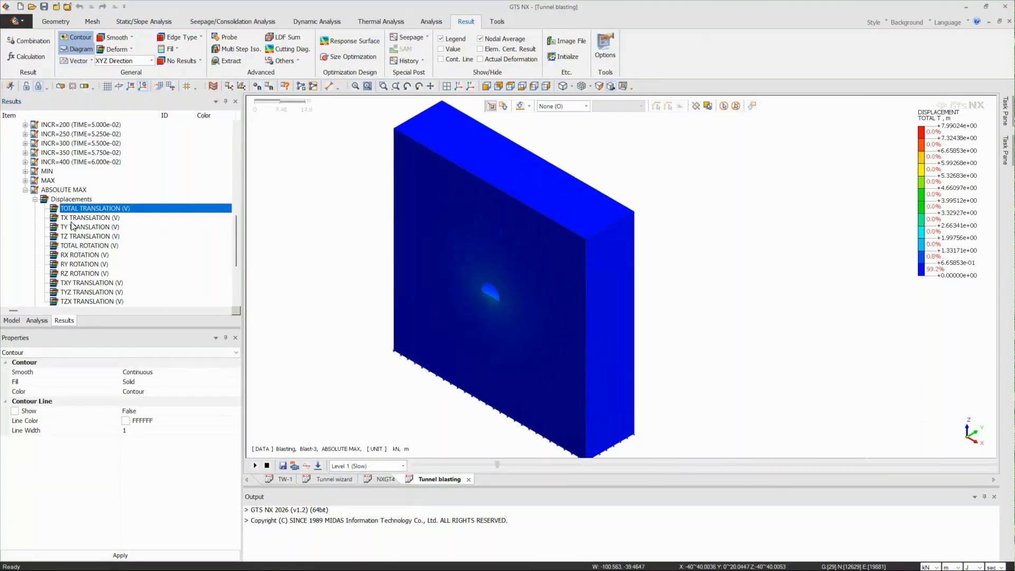
# Display the Total Relative Translation contour for increment 50 (TIME=4.250e-02) of Blast-3
pyautogui.scroll(4, 71, 226)
pyautogui.click(26, 208)
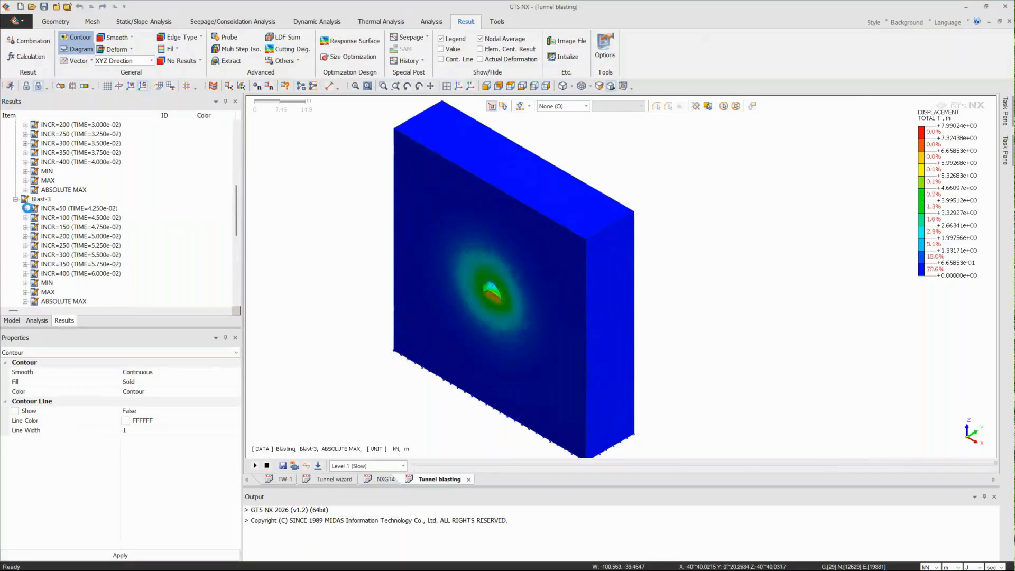
pyautogui.doubleClick(82, 199)
pyautogui.click(84, 208)
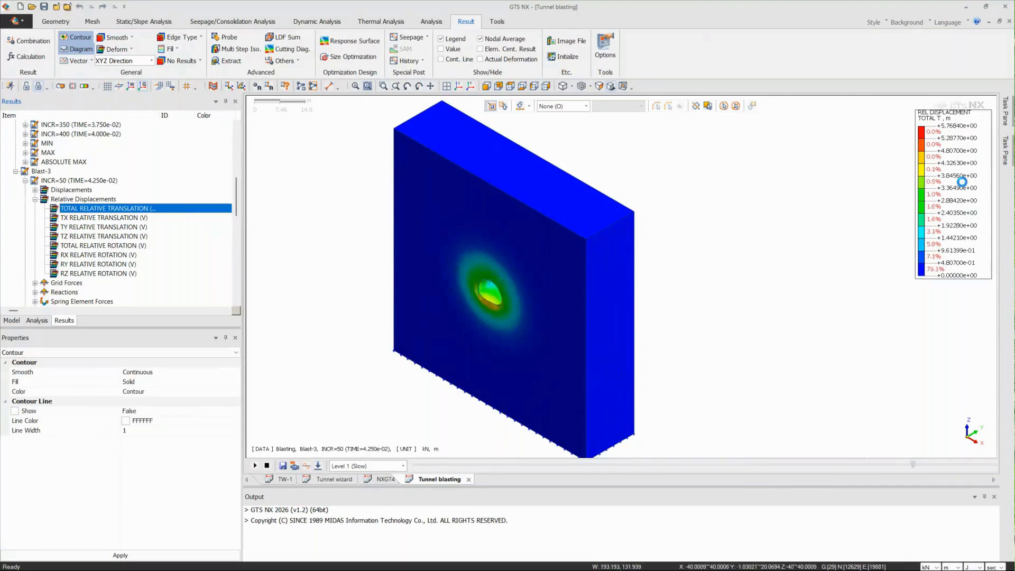
# Redistribute the relative displacement legend into uneven contour intervals and stop the contour animation
pyautogui.rightClick(939, 182)
pyautogui.click(967, 240)
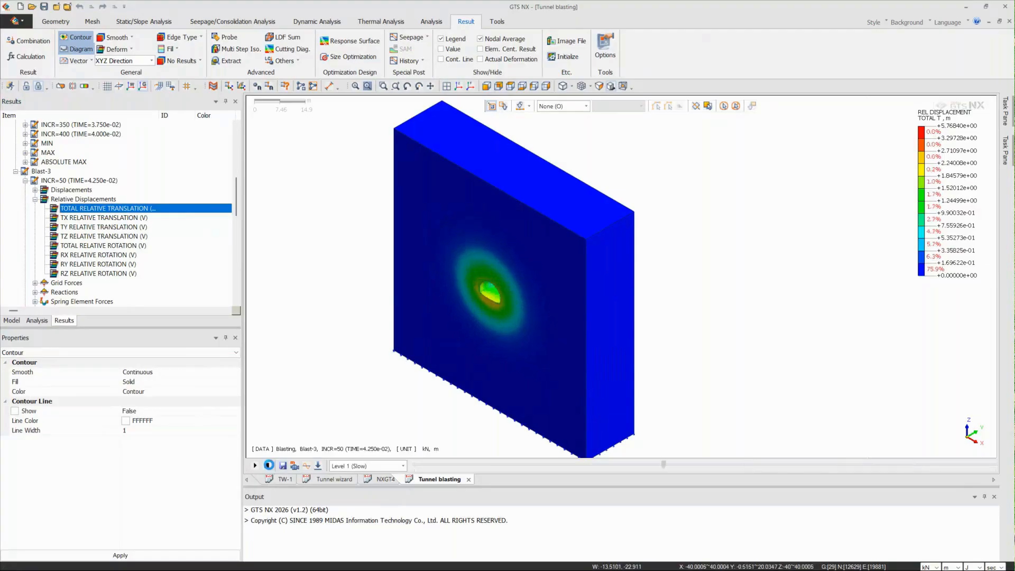
pyautogui.click(268, 466)
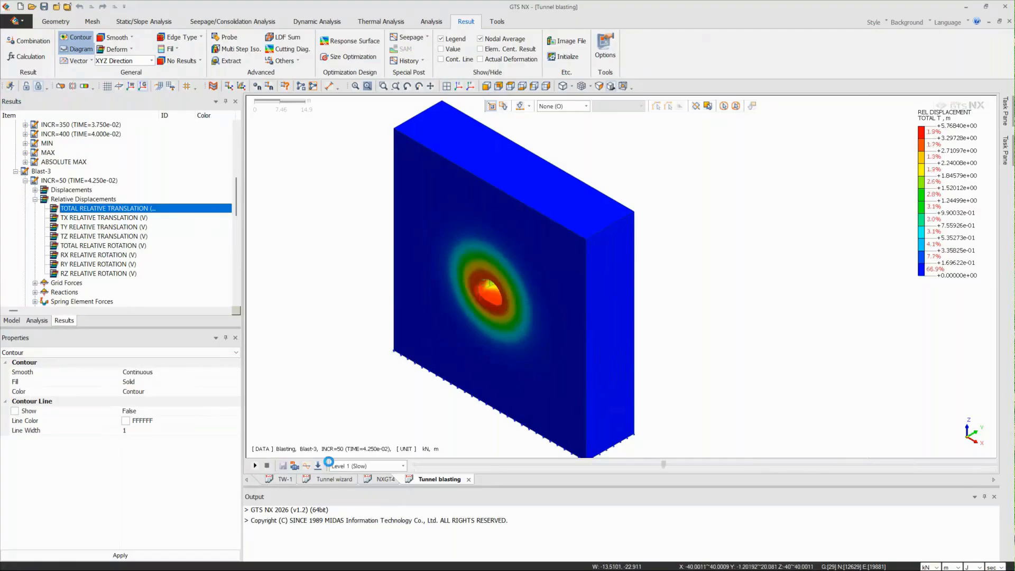
# Return the model from results to editing mode and start a Ground Acceleration load with the X Direction enabled
pyautogui.click(319, 21)
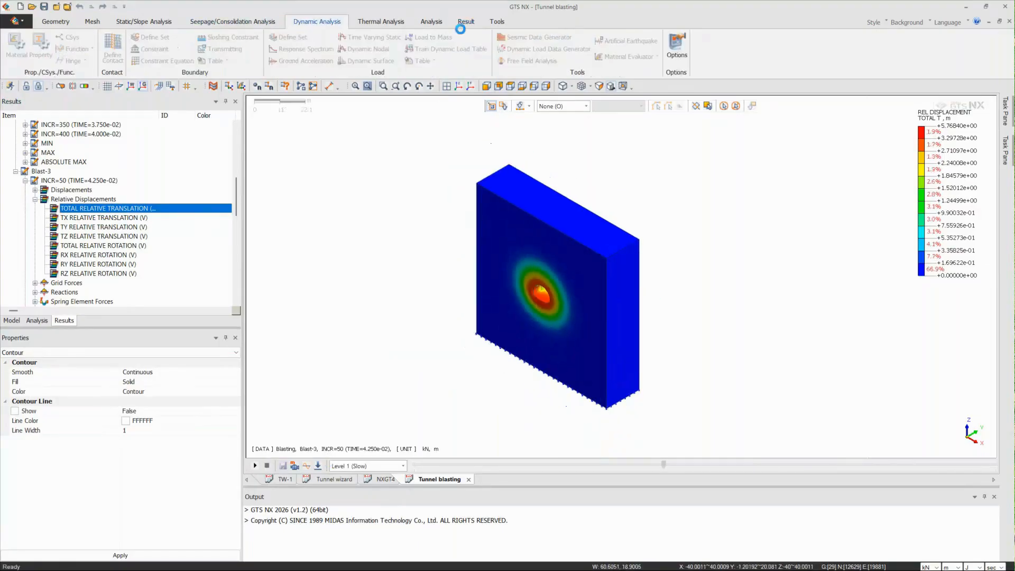
pyautogui.click(25, 86)
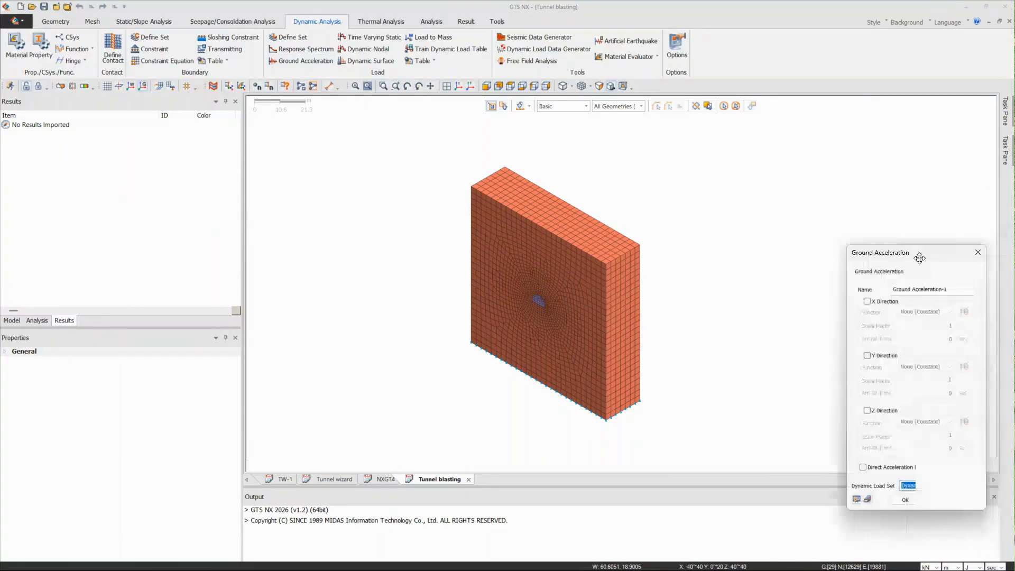
pyautogui.moveTo(920, 257); pyautogui.dragTo(309, 107)
pyautogui.click(257, 151)
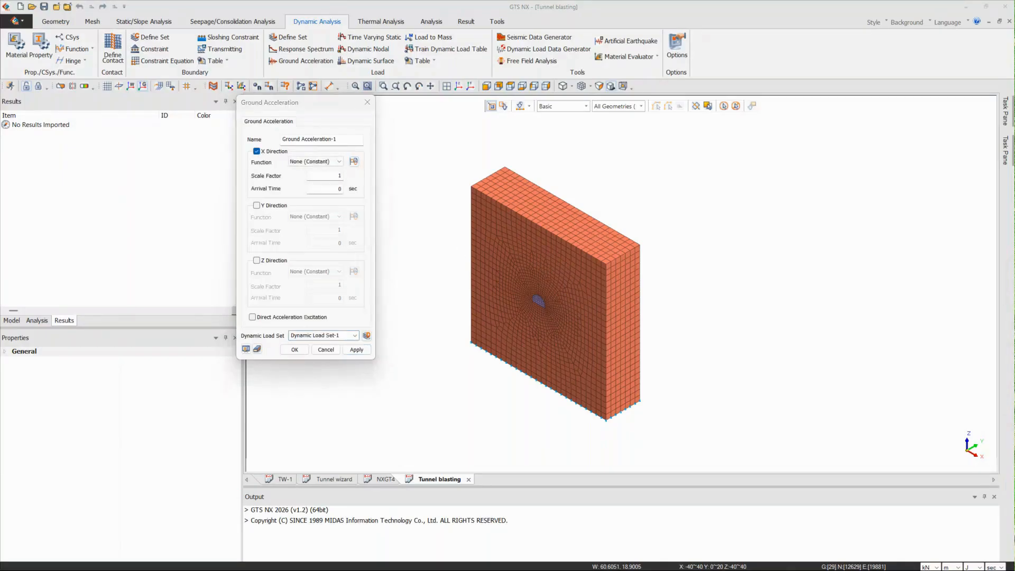
# Add a Normalized Acceleration time function for the X direction from the 1952, Hollywood Storage P.E., 270 Deg earthquake record
pyautogui.click(353, 161)
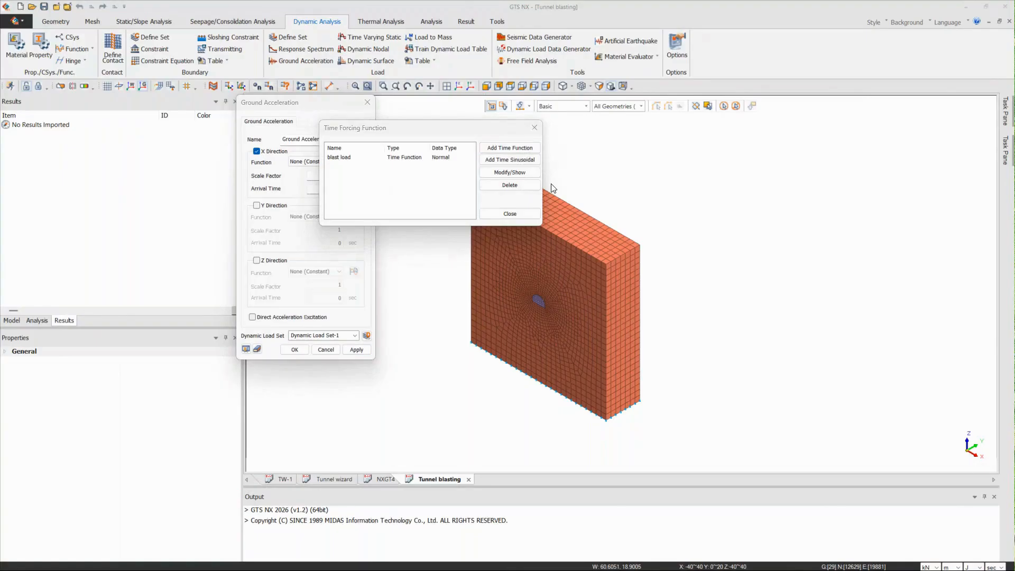
pyautogui.moveTo(1014, 319); pyautogui.dragTo(508, 104)
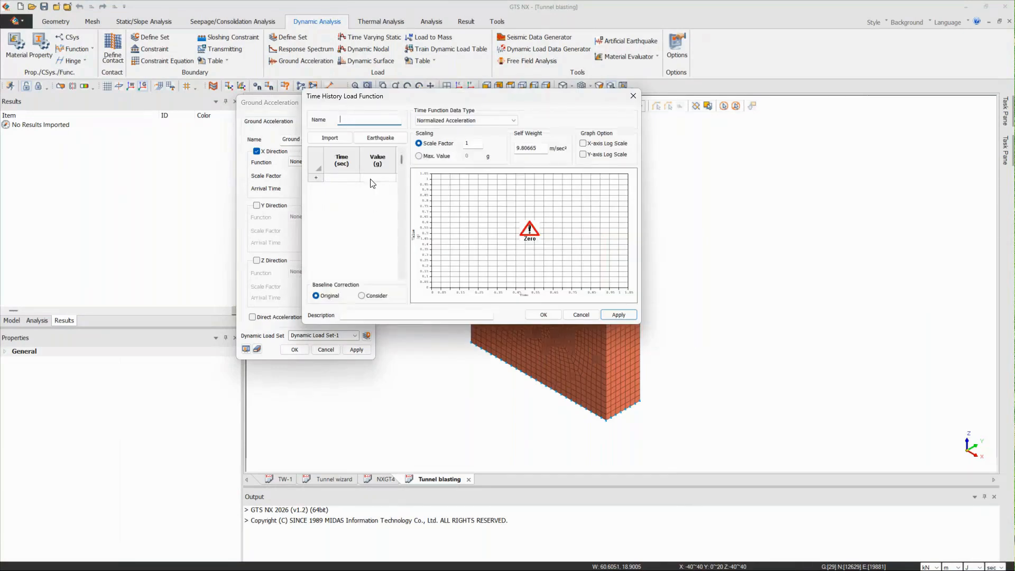
pyautogui.click(380, 137)
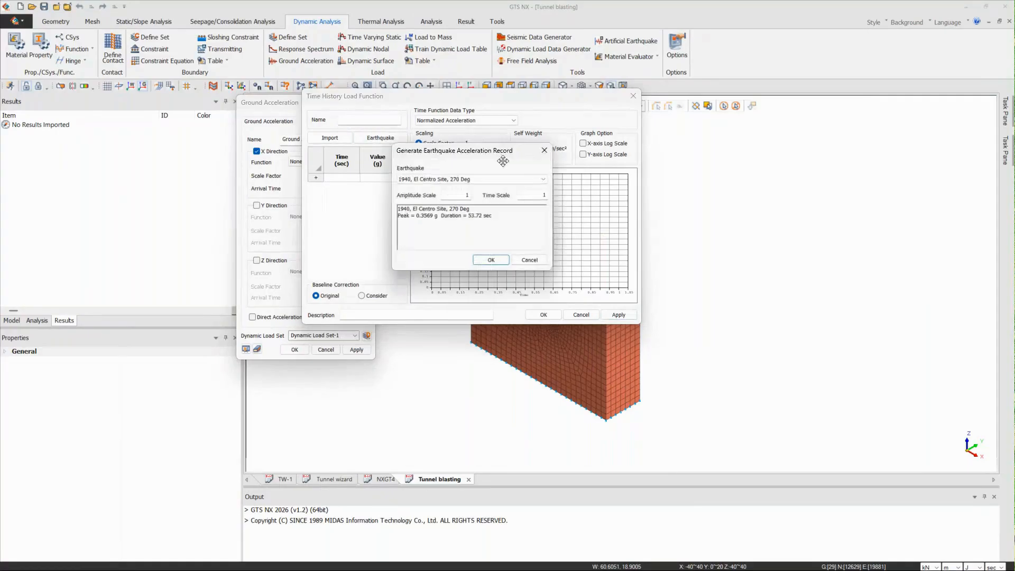
pyautogui.moveTo(503, 161); pyautogui.dragTo(449, 135)
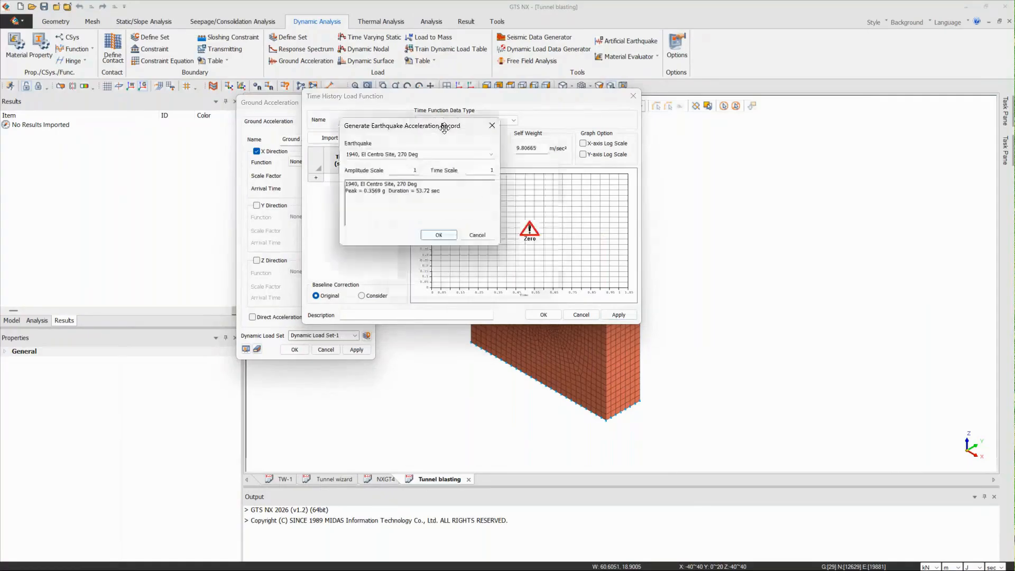
pyautogui.click(417, 156)
pyautogui.click(377, 180)
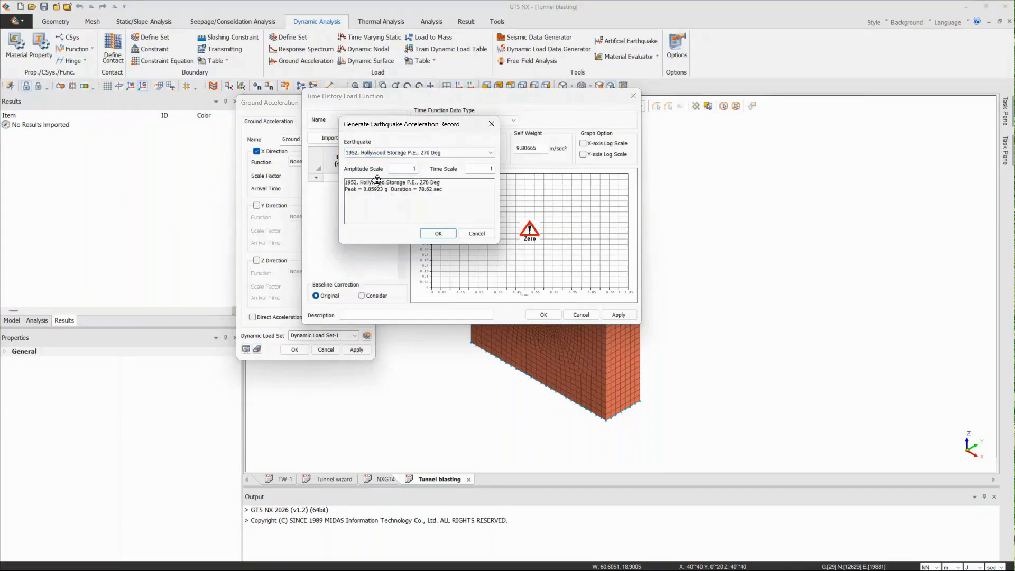
pyautogui.click(438, 233)
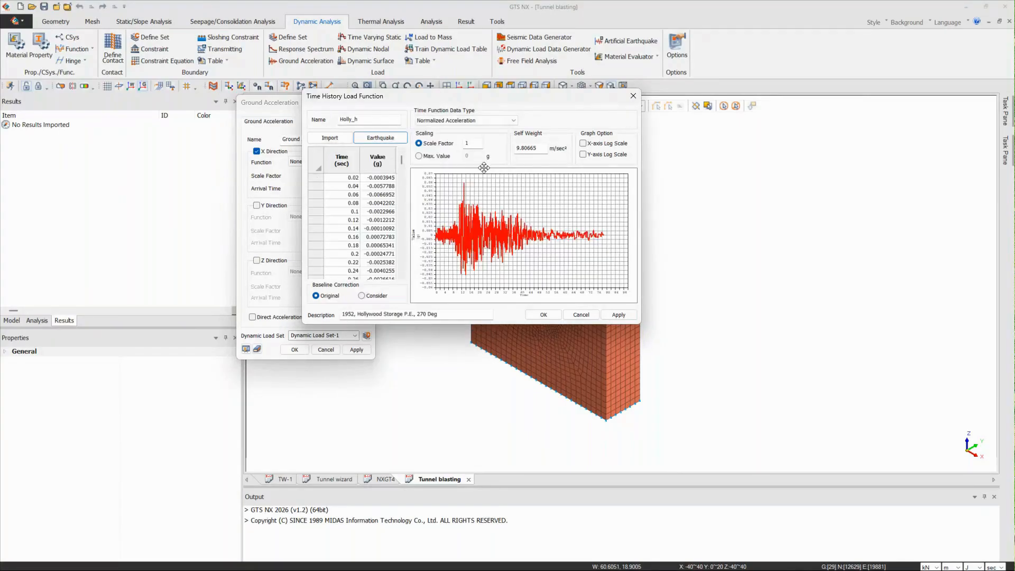
pyautogui.click(543, 315)
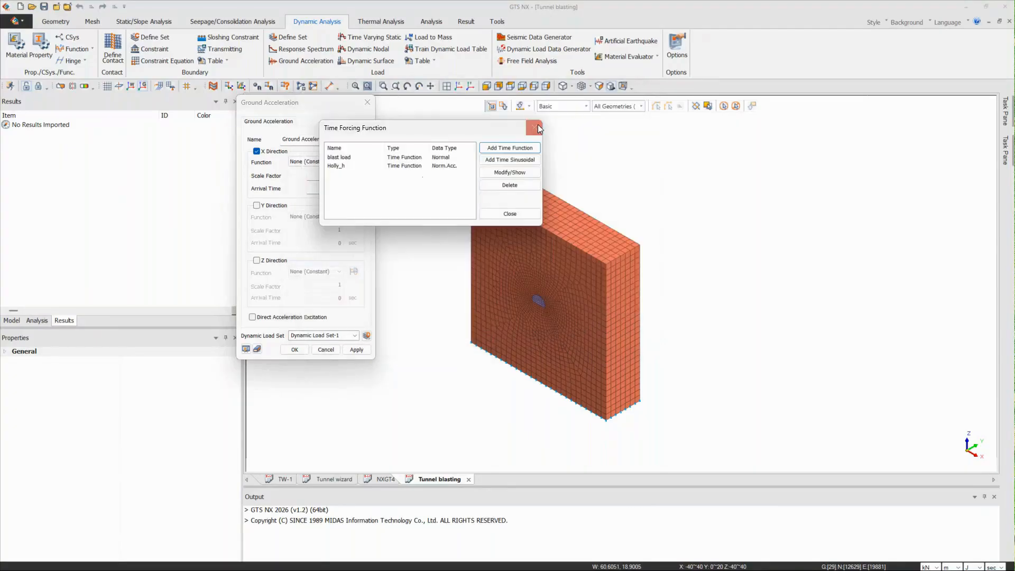
pyautogui.click(516, 213)
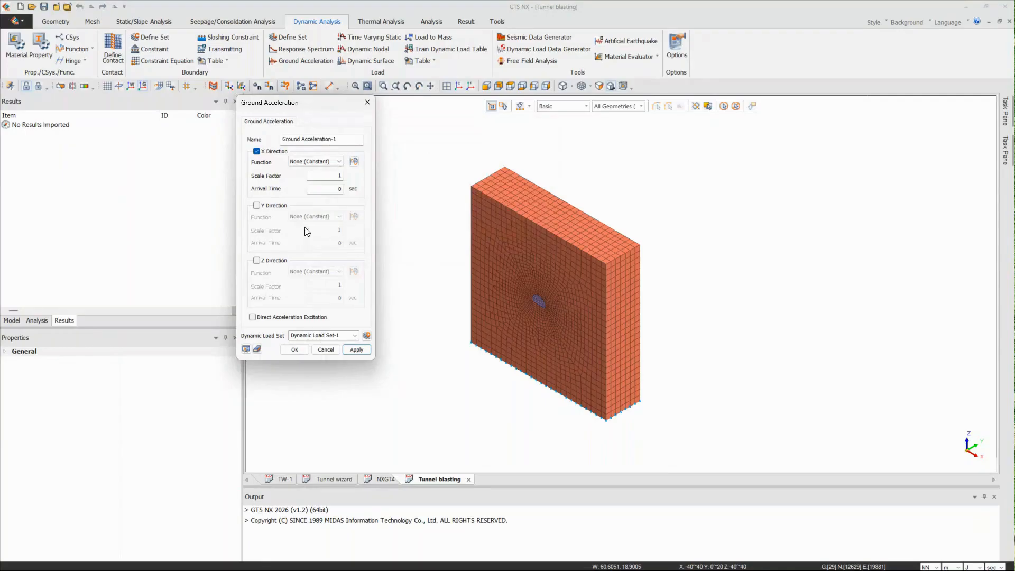
# Assign the Holly_h function to the X-direction ground acceleration, add it to Dynamic Load Set-1, and view the analysis items
pyautogui.click(339, 161)
pyautogui.click(318, 177)
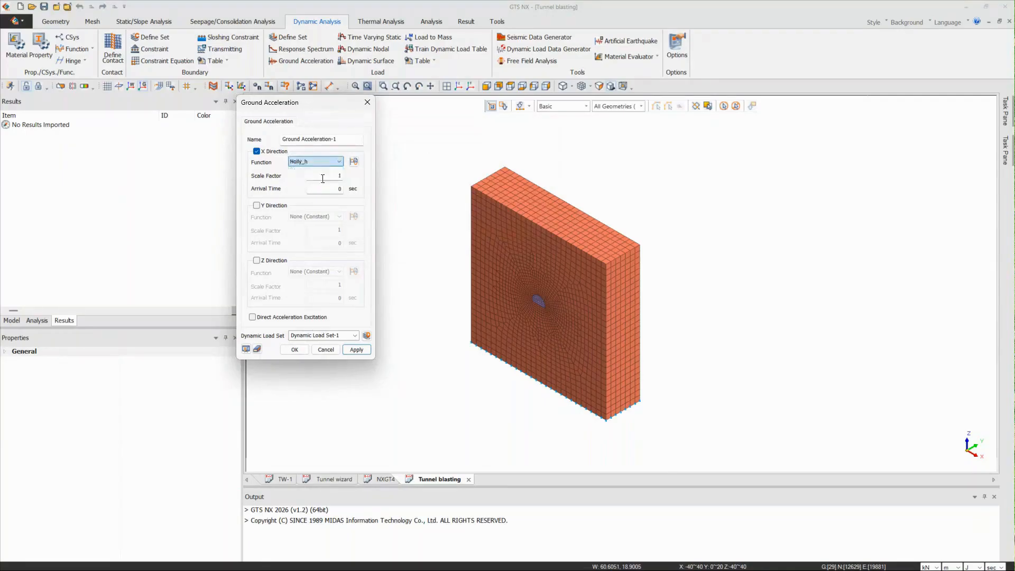
pyautogui.click(294, 349)
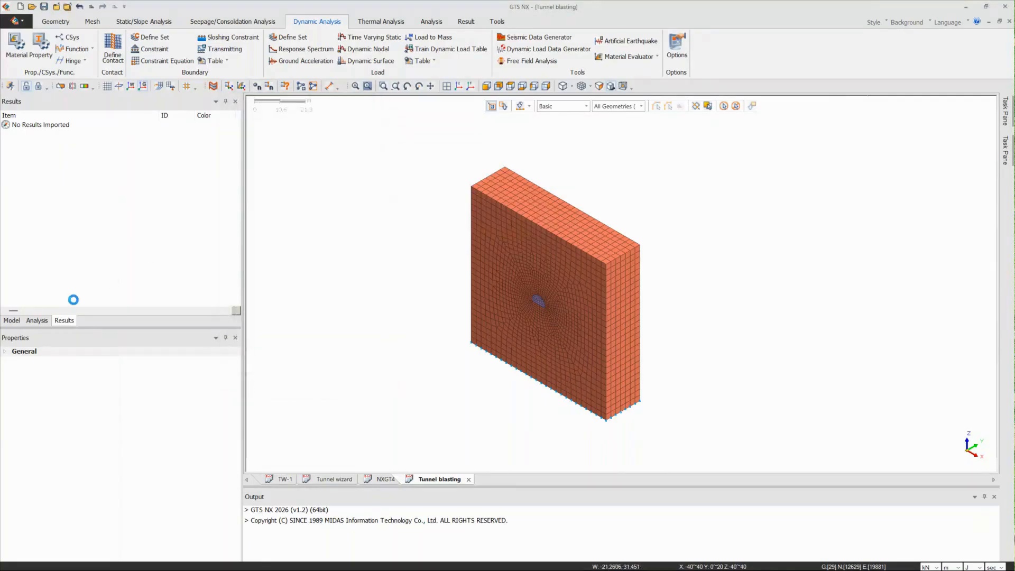
pyautogui.click(35, 321)
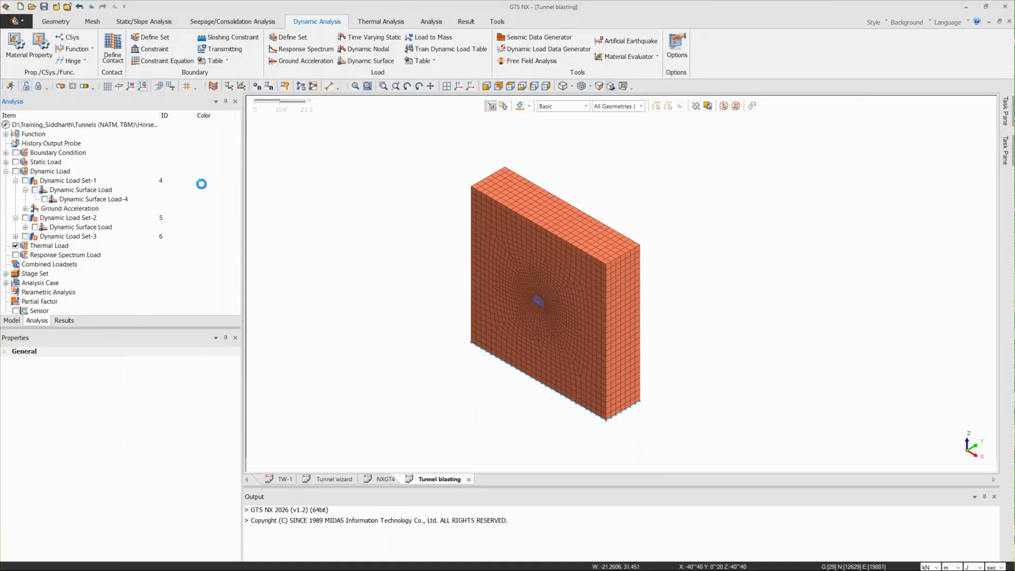
pyautogui.scroll(1, 668, 265)
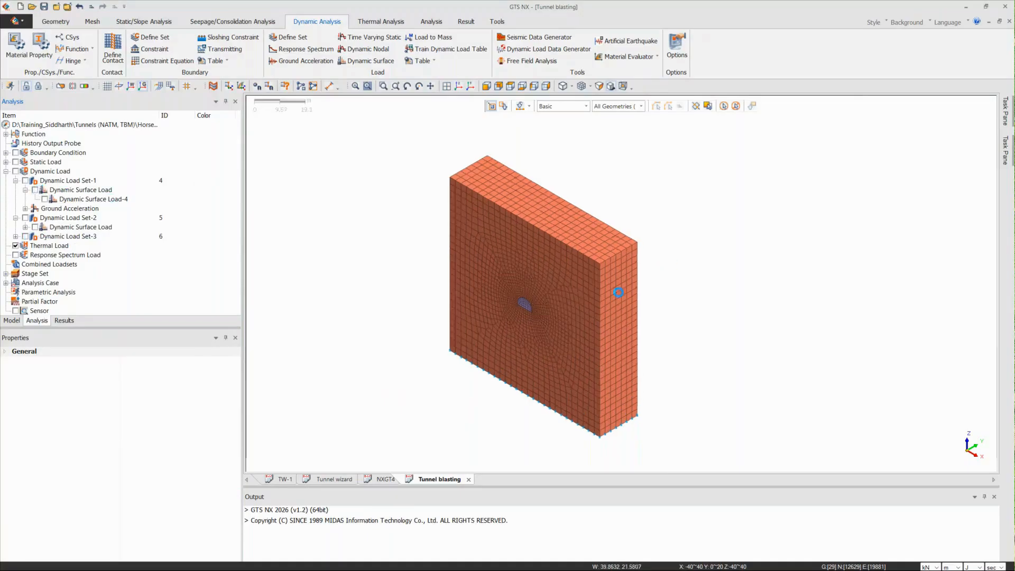
pyautogui.scroll(-1, 618, 293)
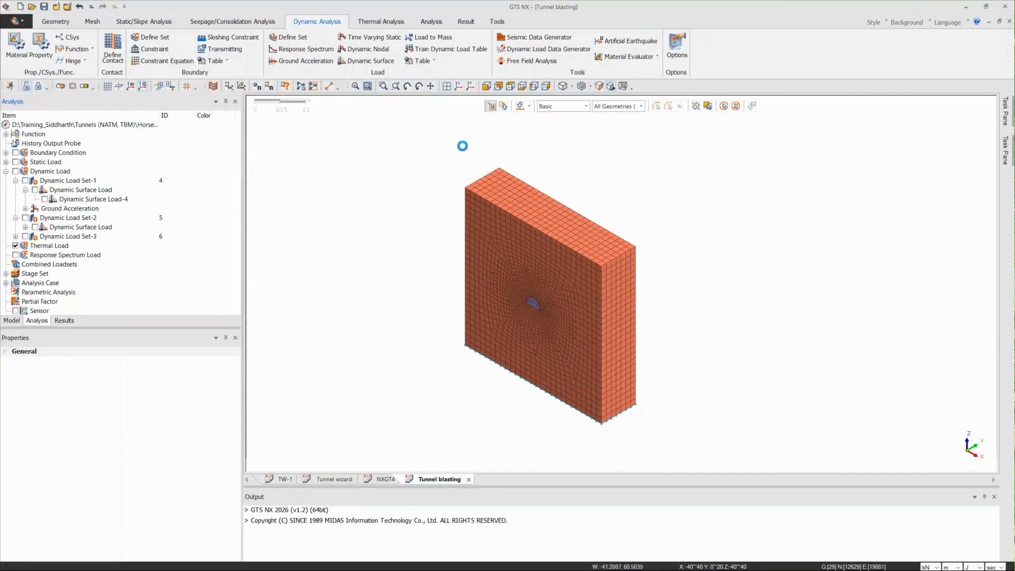